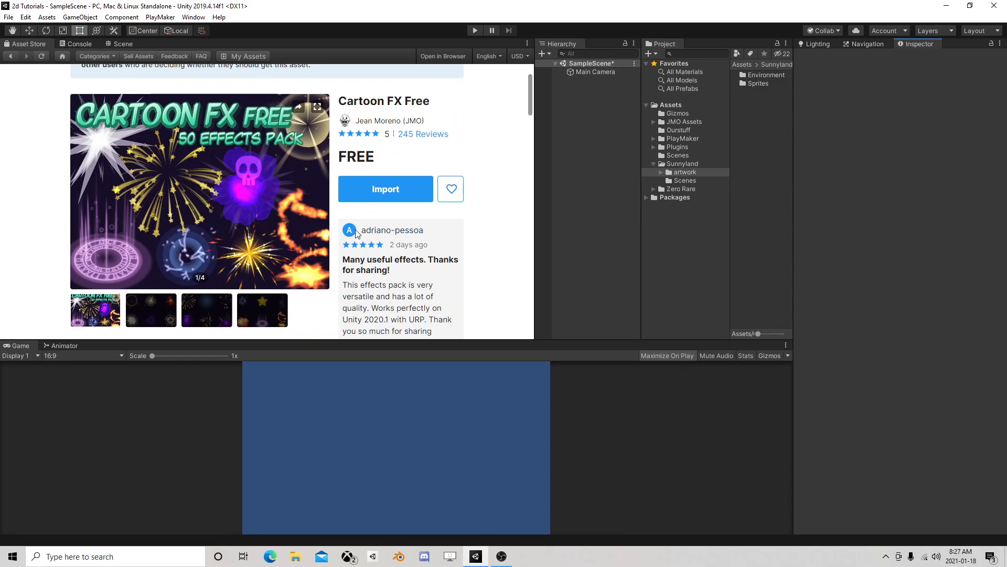
Review the Cartoon FX Free asset page, collapse the Sunnyland folder, and open the JMO Assets folder in the project
scroll(265, 269, down, 2)
scroll(265, 269, up, 4)
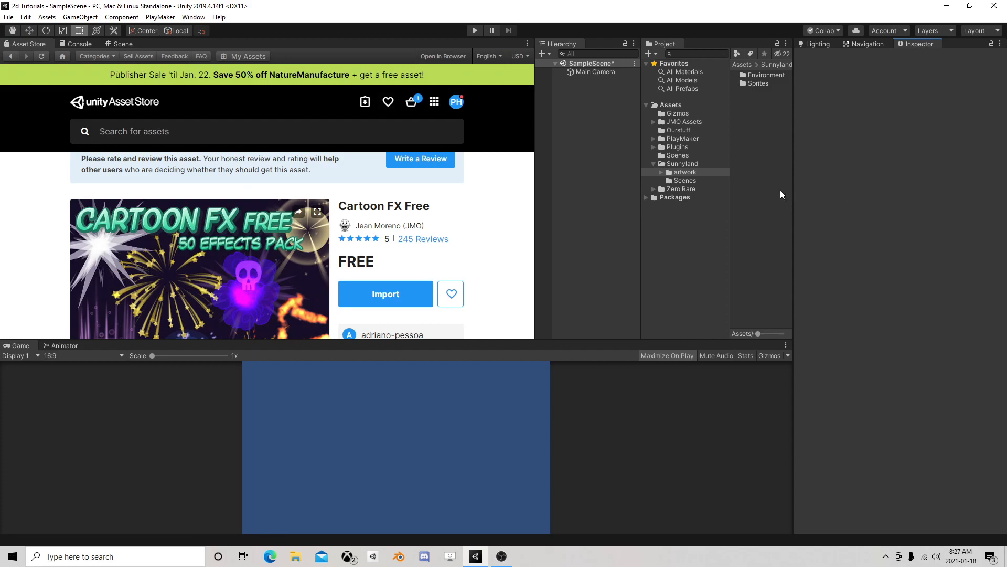
click(653, 164)
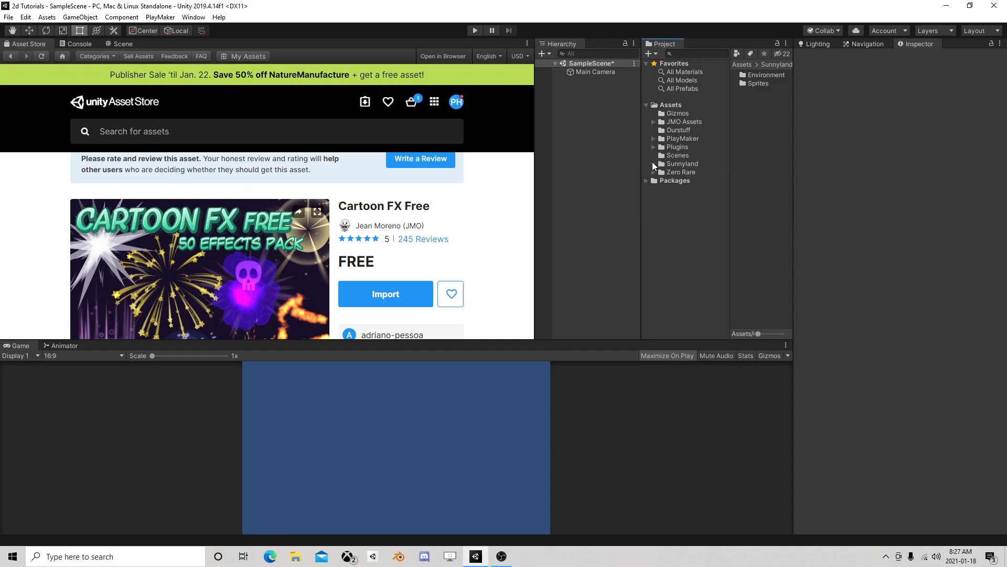
click(683, 122)
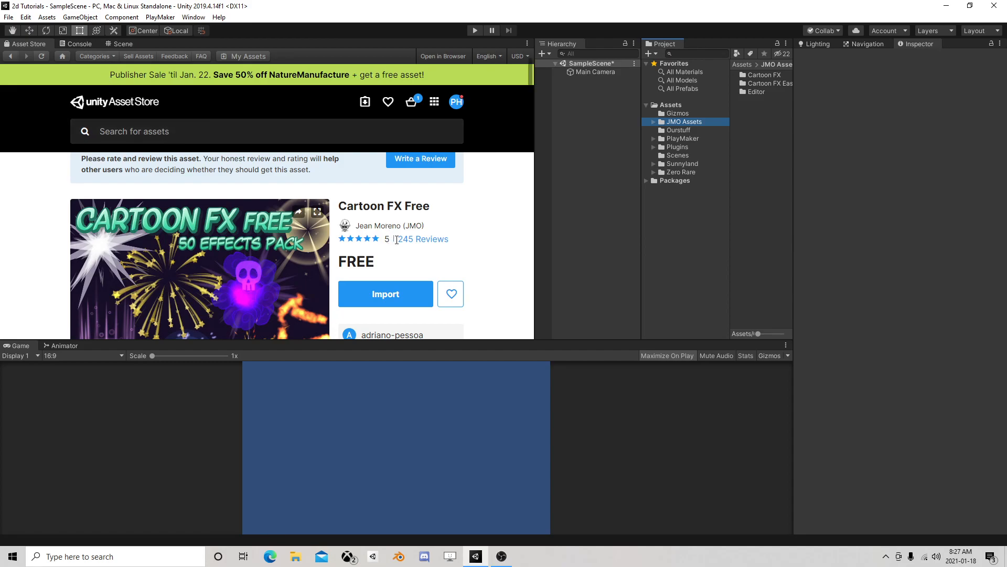
Browse the Asset Store categories and open the 2D category
click(121, 133)
click(104, 57)
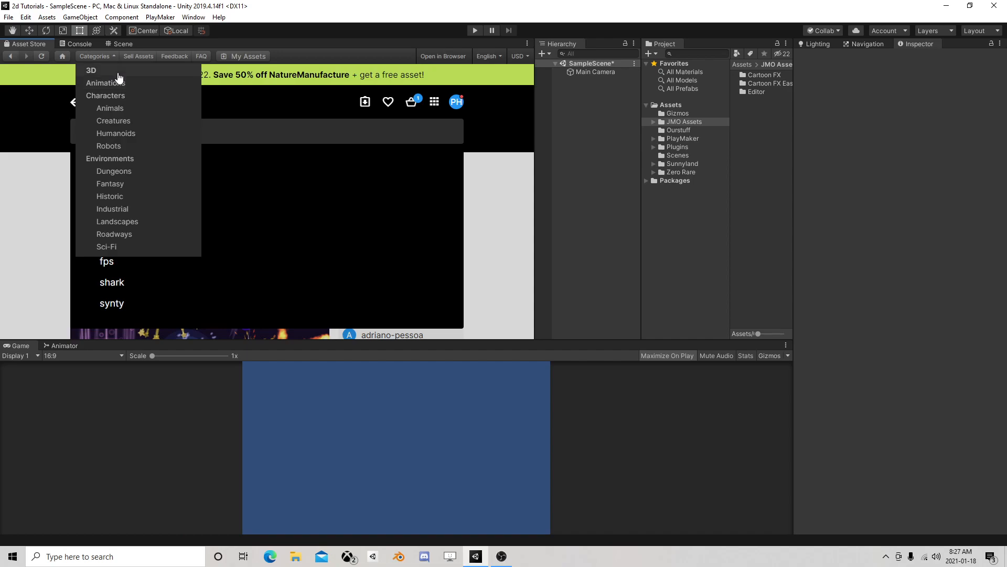
scroll(143, 157, down, 2)
scroll(143, 157, up, 2)
scroll(141, 158, down, 3)
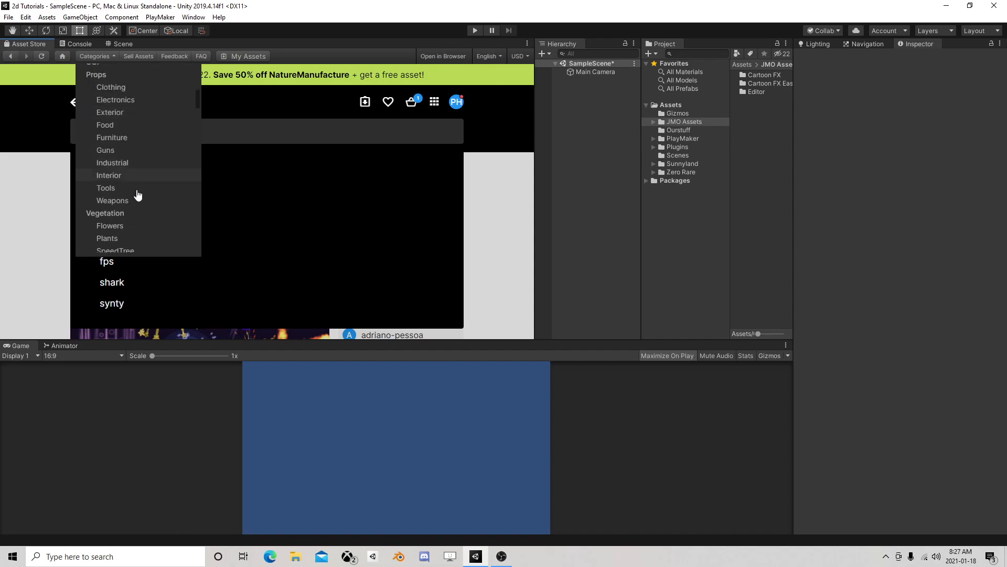
scroll(137, 194, down, 3)
scroll(136, 198, down, 2)
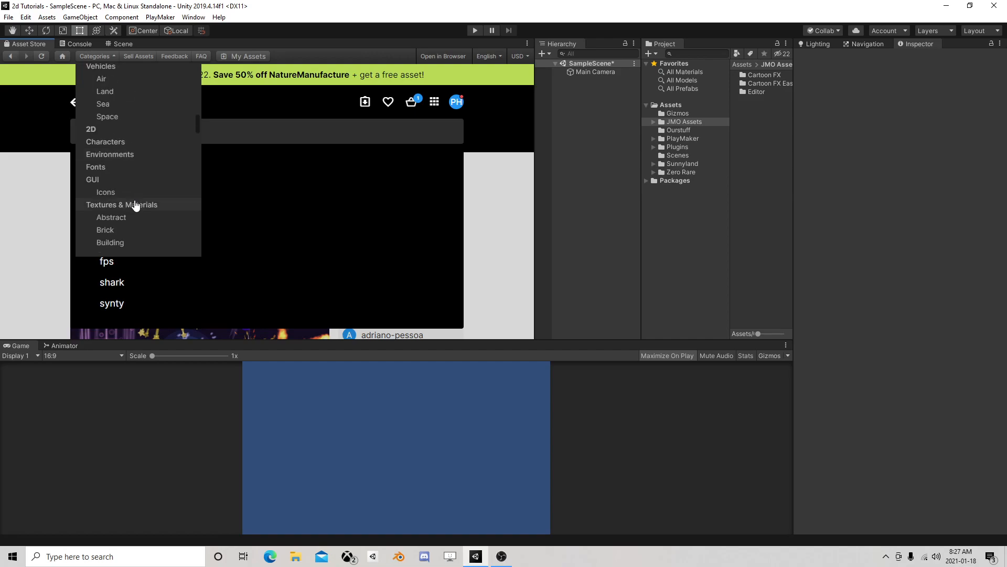
click(131, 131)
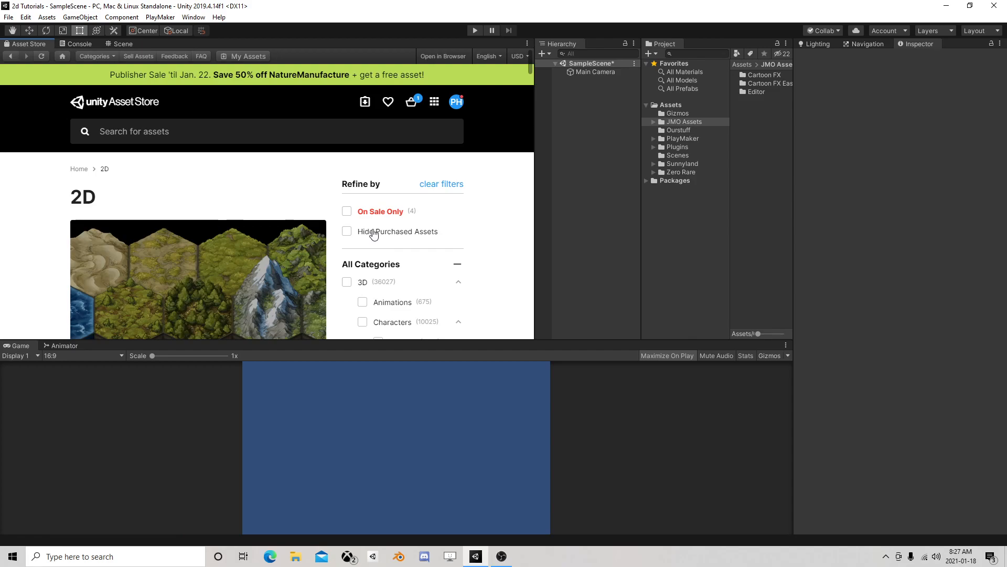
Filter the 2D asset results to show only free assets
scroll(371, 229, down, 6)
scroll(373, 232, down, 10)
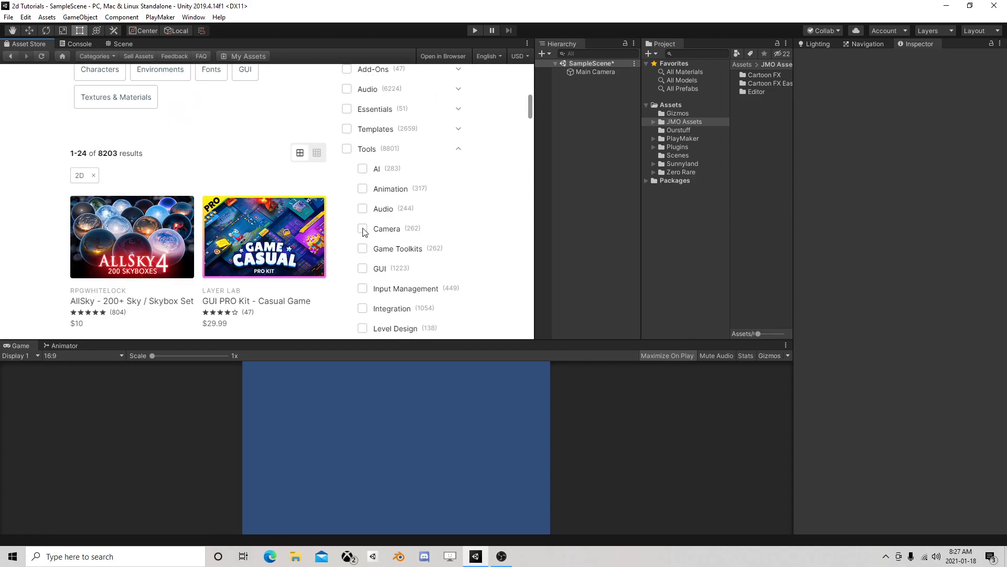
click(347, 218)
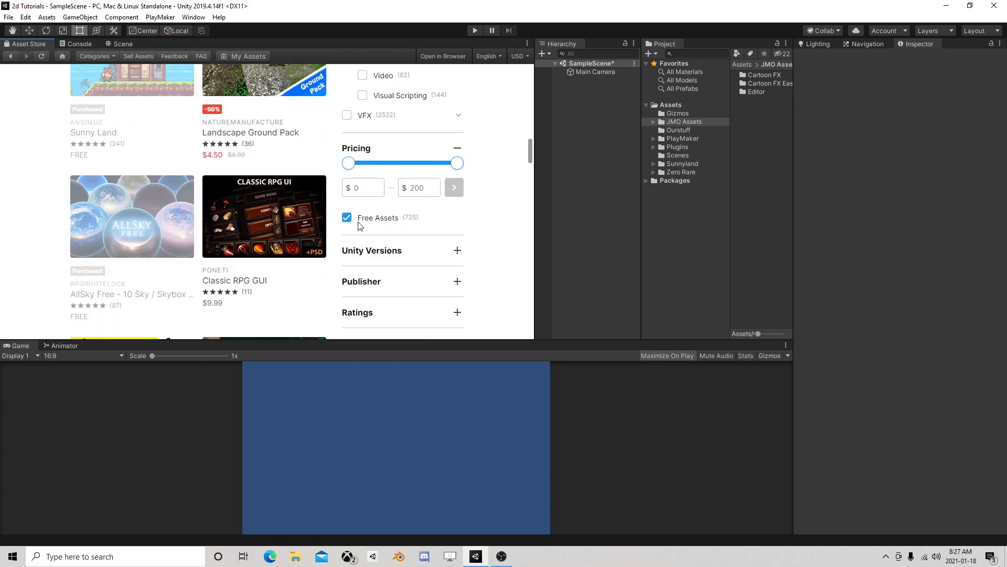
Find the Sunny Land pack among the free 2D assets, open its page, and review it
scroll(252, 248, down, 6)
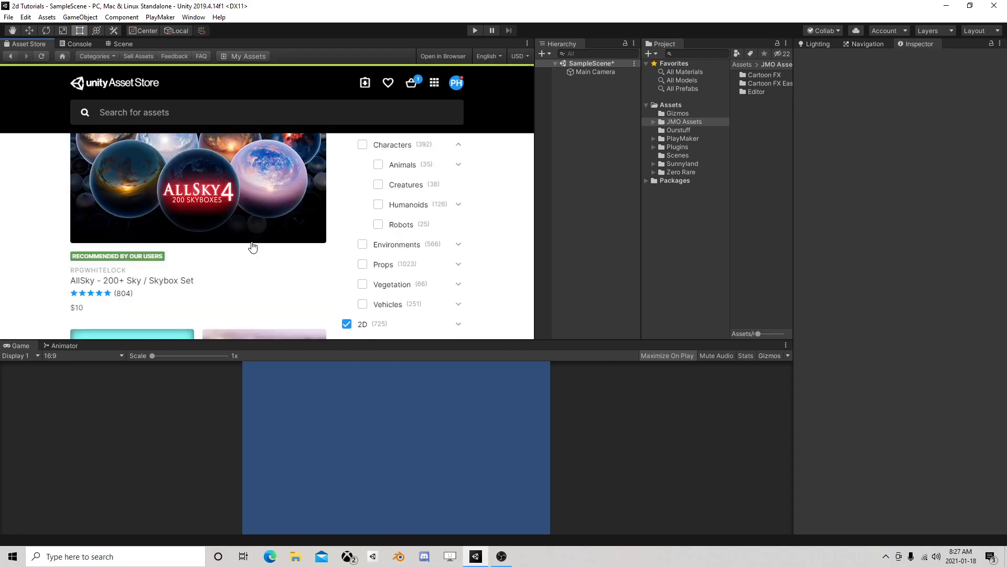
scroll(282, 244, down, 3)
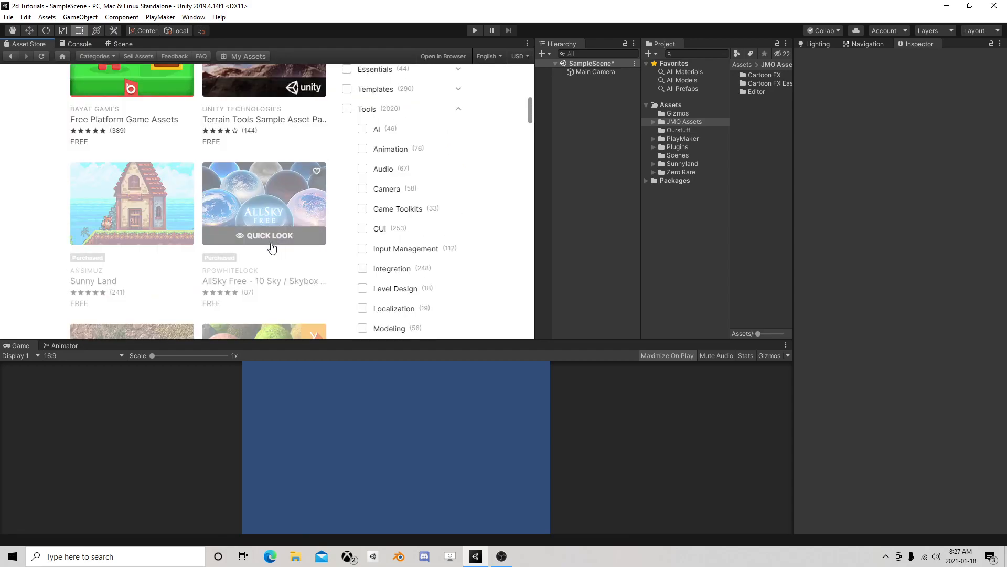
click(154, 229)
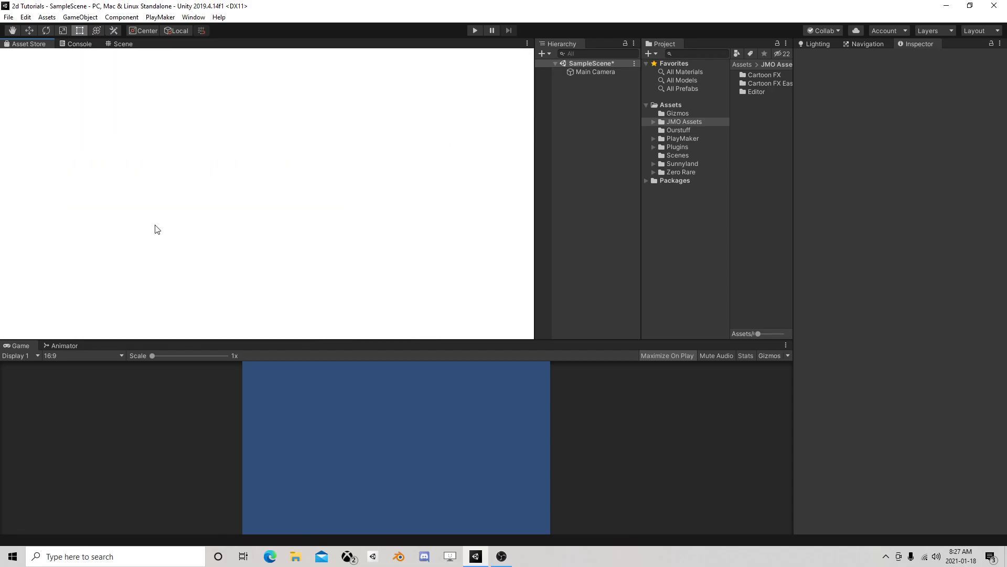
scroll(379, 237, down, 2)
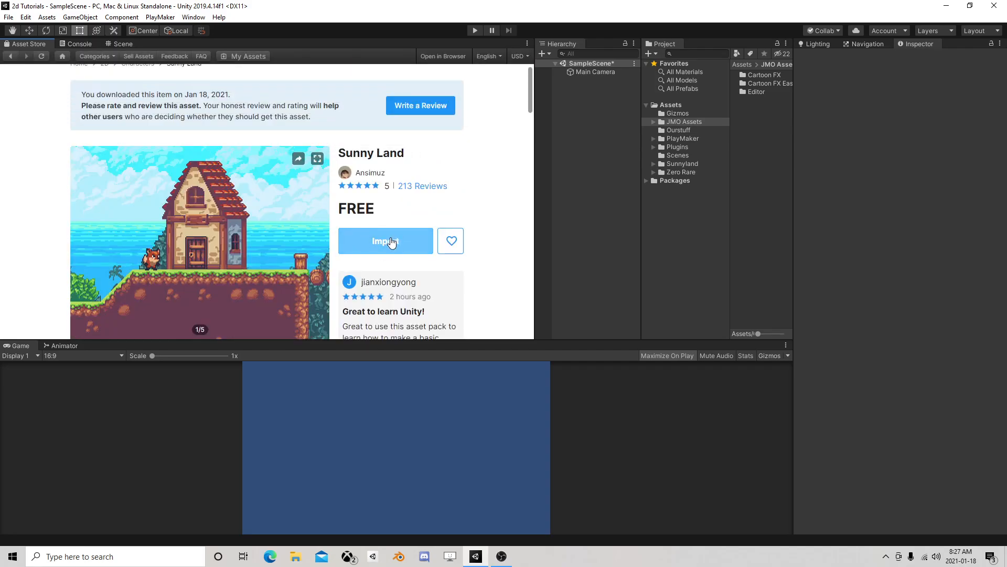
scroll(392, 239, down, 1)
scroll(391, 241, down, 4)
scroll(389, 243, up, 8)
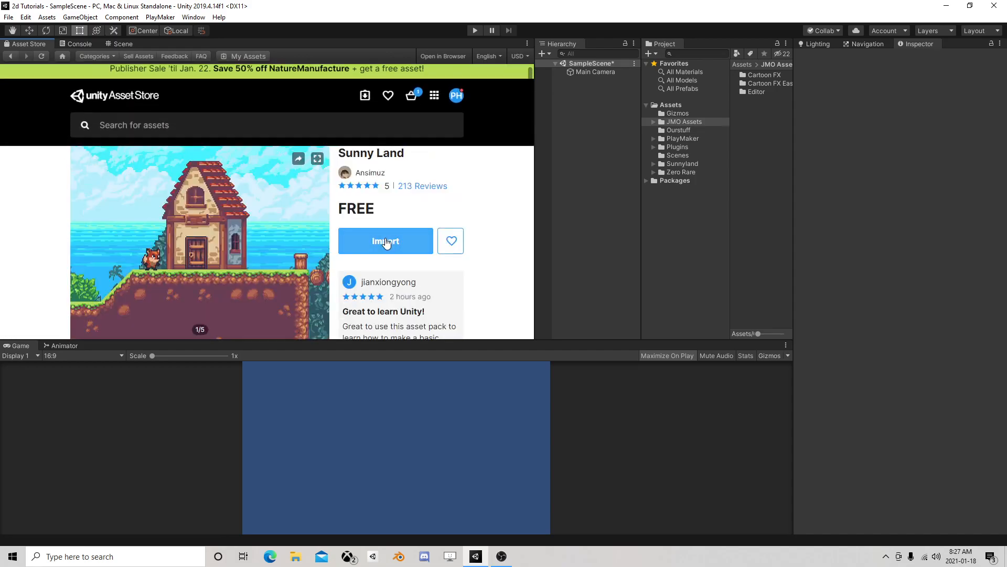
Browse the Asset Store categories again and open the Audio category
click(116, 58)
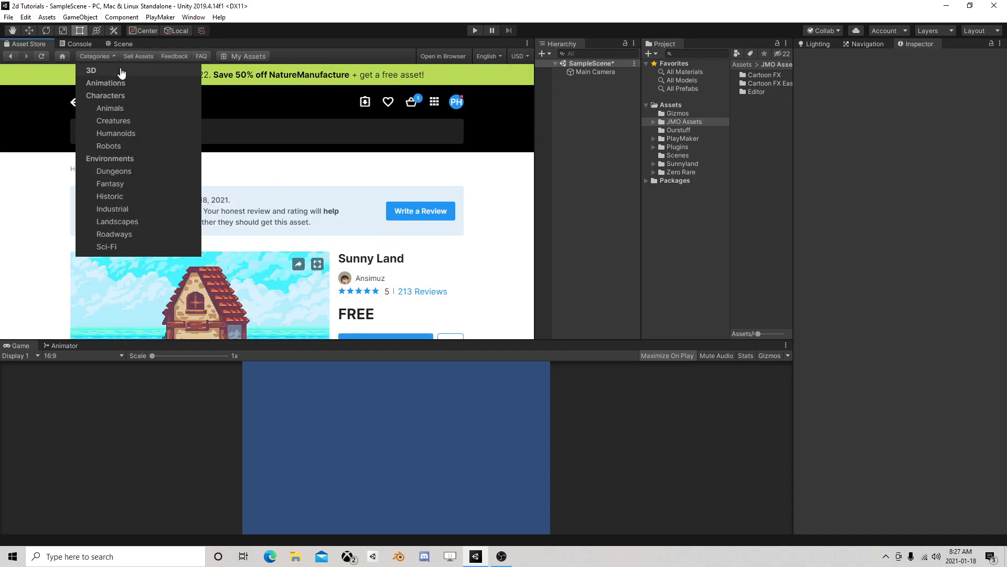
scroll(141, 180, down, 10)
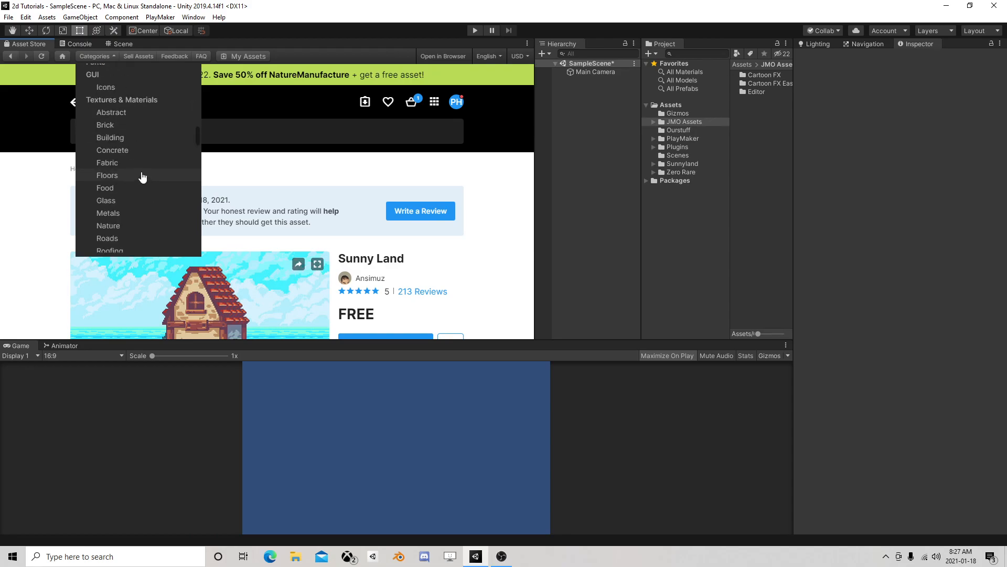
scroll(142, 180, down, 5)
scroll(142, 177, down, 2)
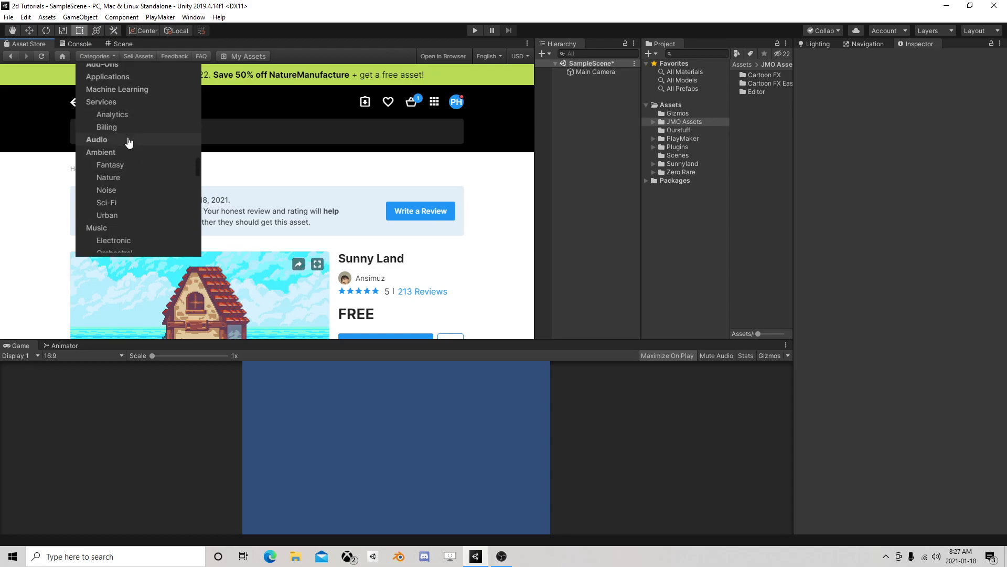
click(132, 141)
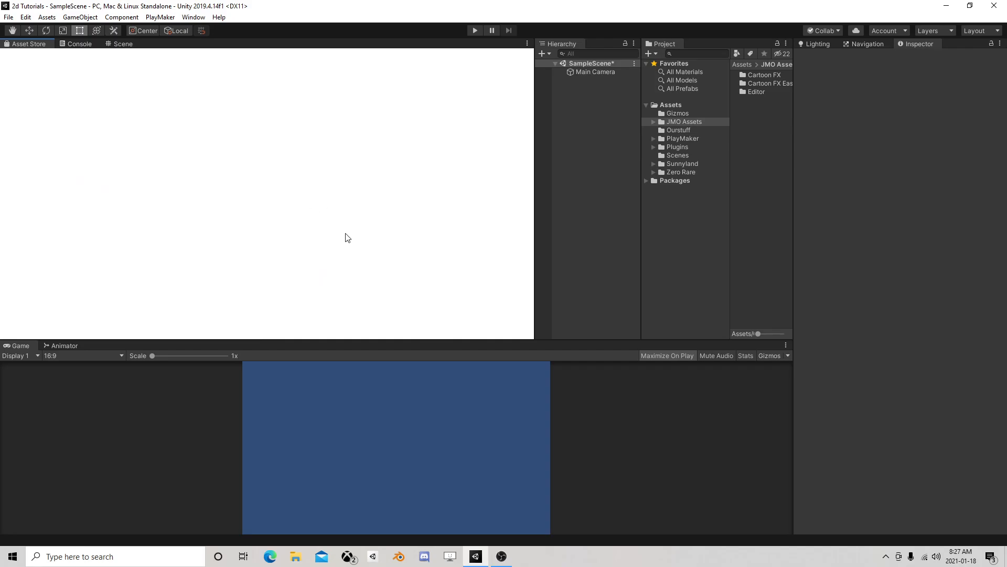
Filter the audio results to free assets and look through the available sound packs
scroll(383, 253, down, 6)
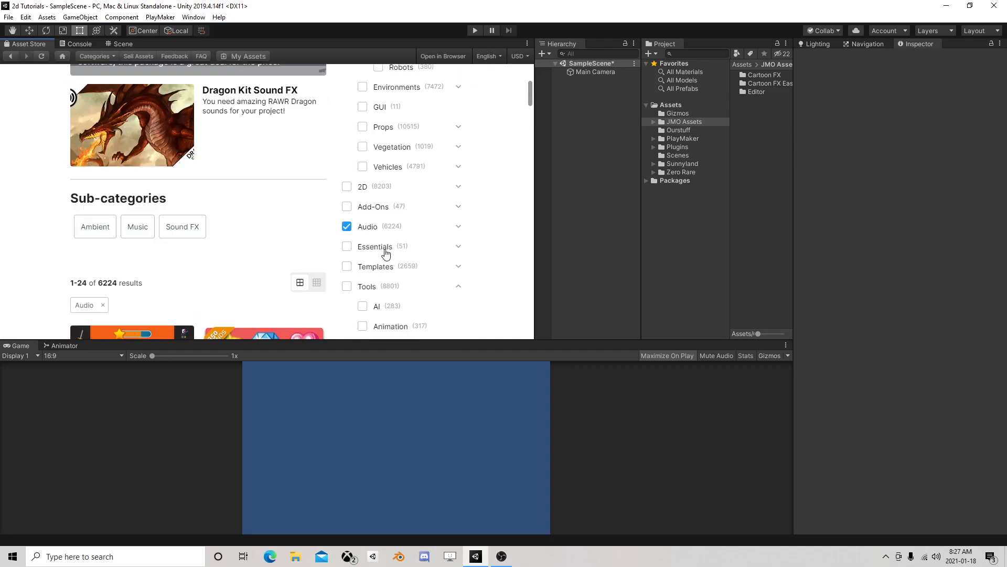
scroll(386, 254, down, 1)
scroll(390, 251, down, 9)
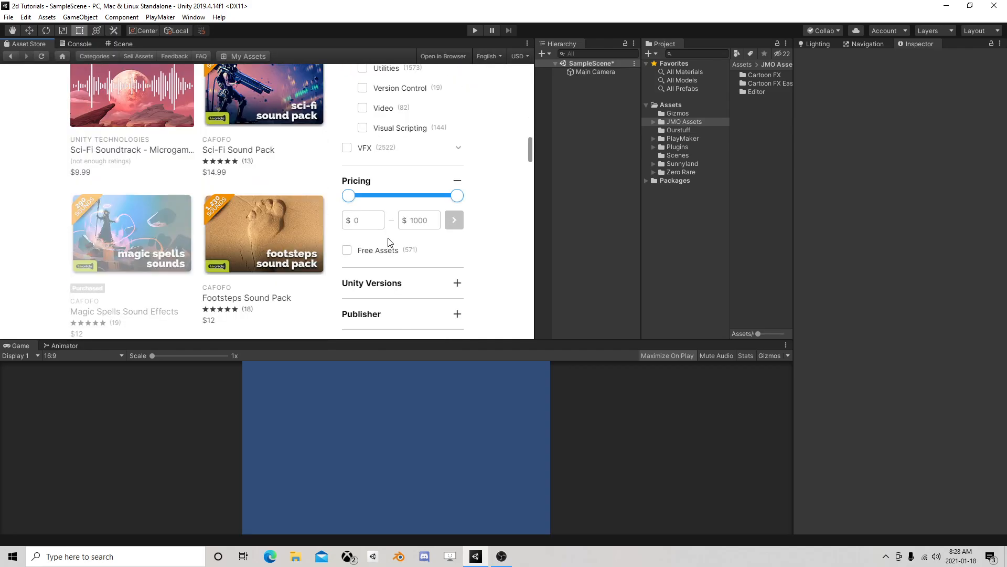
click(347, 250)
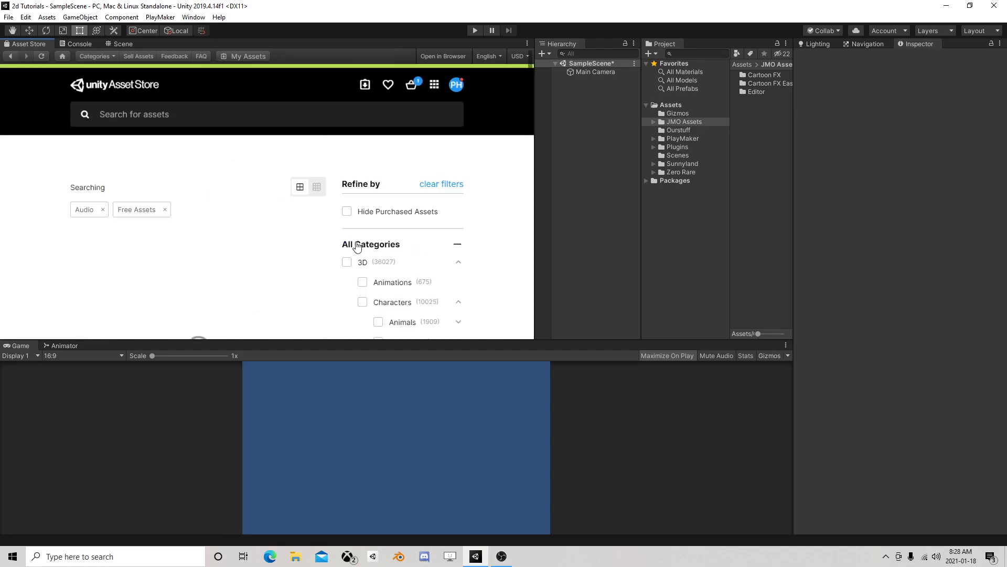
scroll(287, 248, down, 6)
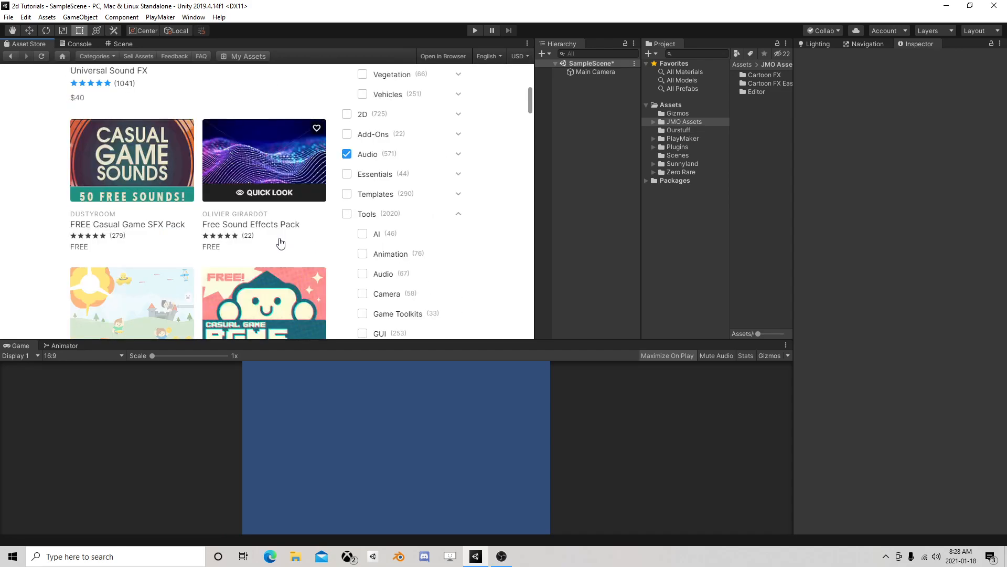
scroll(310, 227, down, 4)
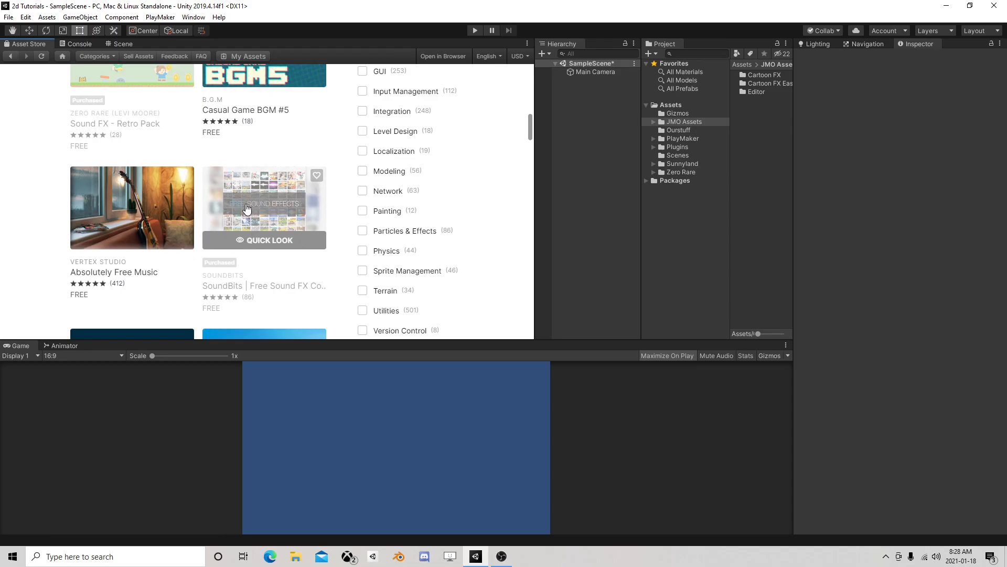
Switch to the Scene view and frame the whole camera outline in it
click(118, 44)
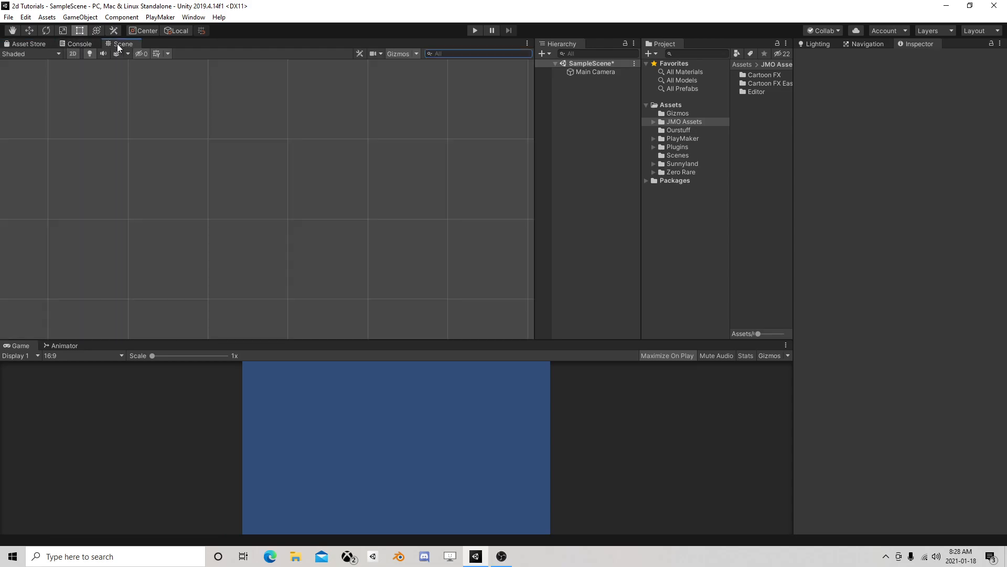
scroll(362, 205, down, 15)
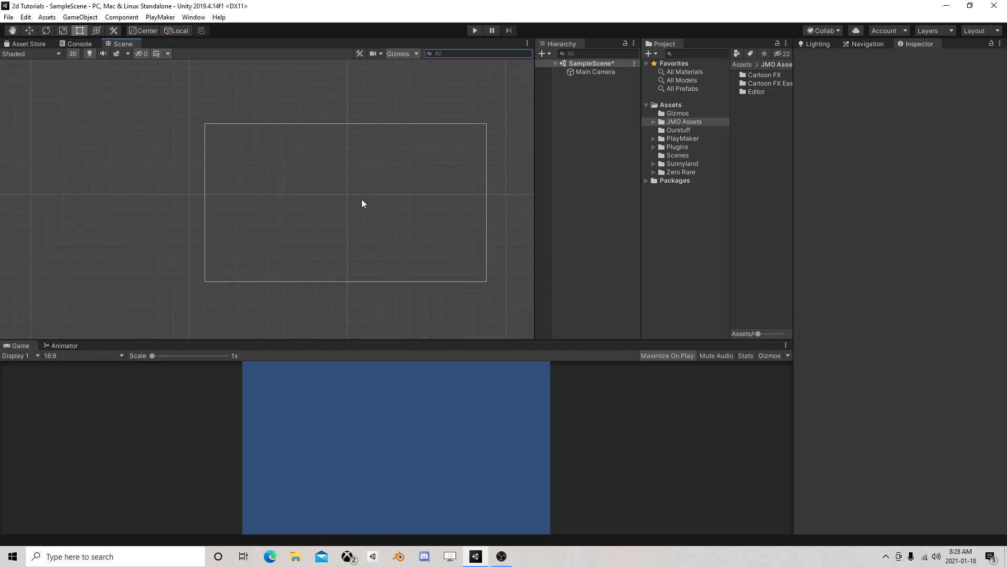
scroll(388, 177, down, 5)
middle_drag(389, 176, 305, 184)
scroll(318, 190, up, 5)
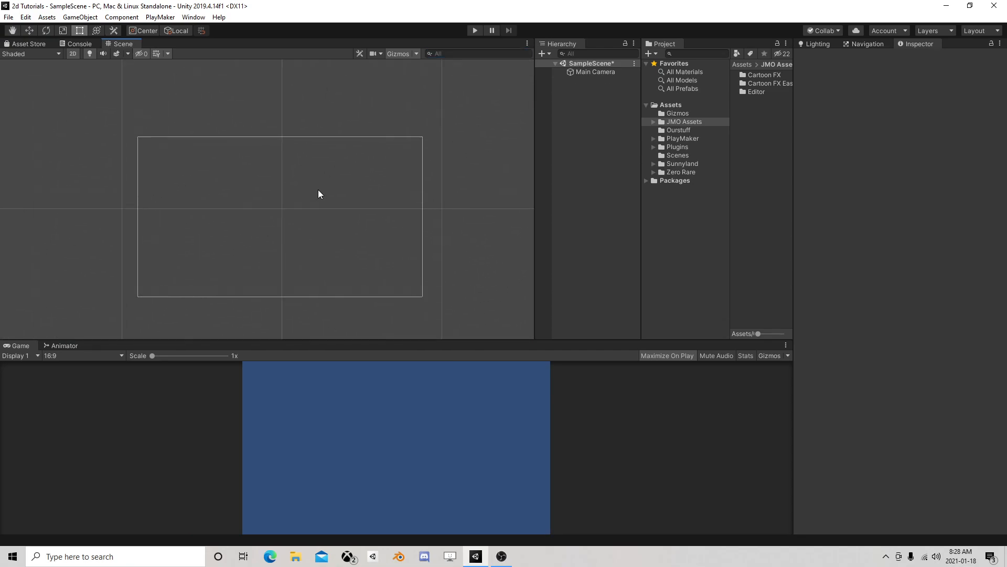
Check the Lightweight RP package's details in the Package Manager, then close the manager
click(194, 18)
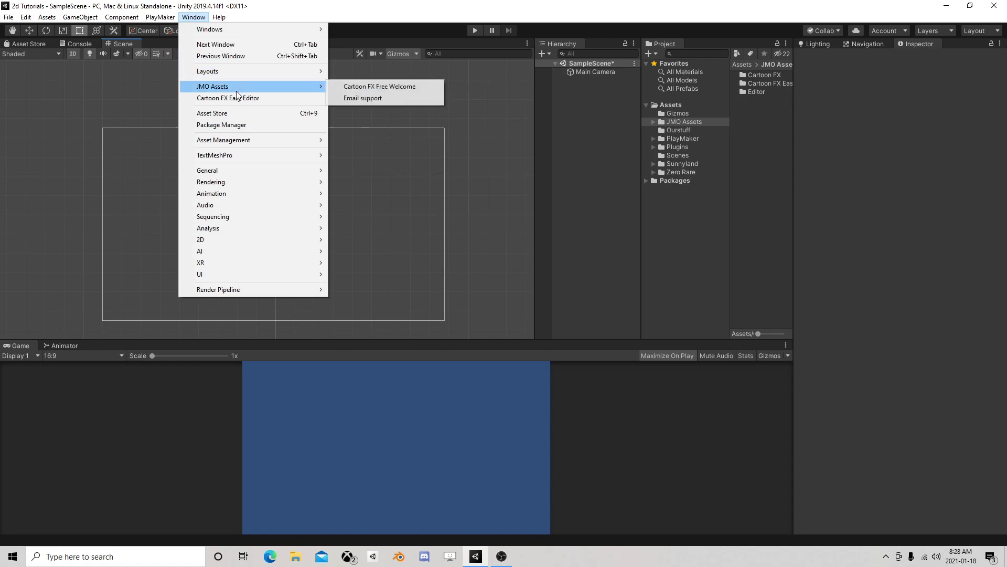
click(221, 125)
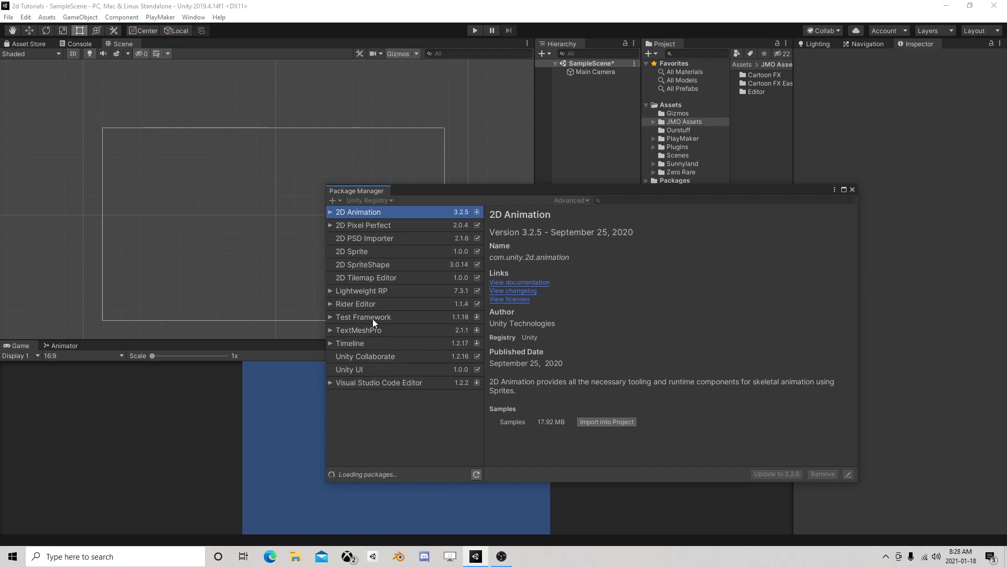
click(369, 291)
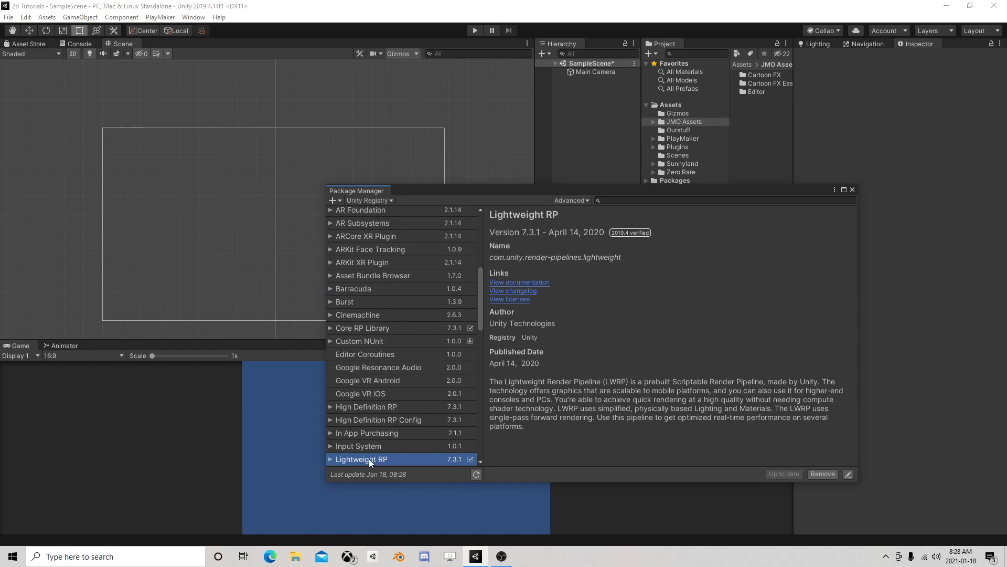
click(851, 189)
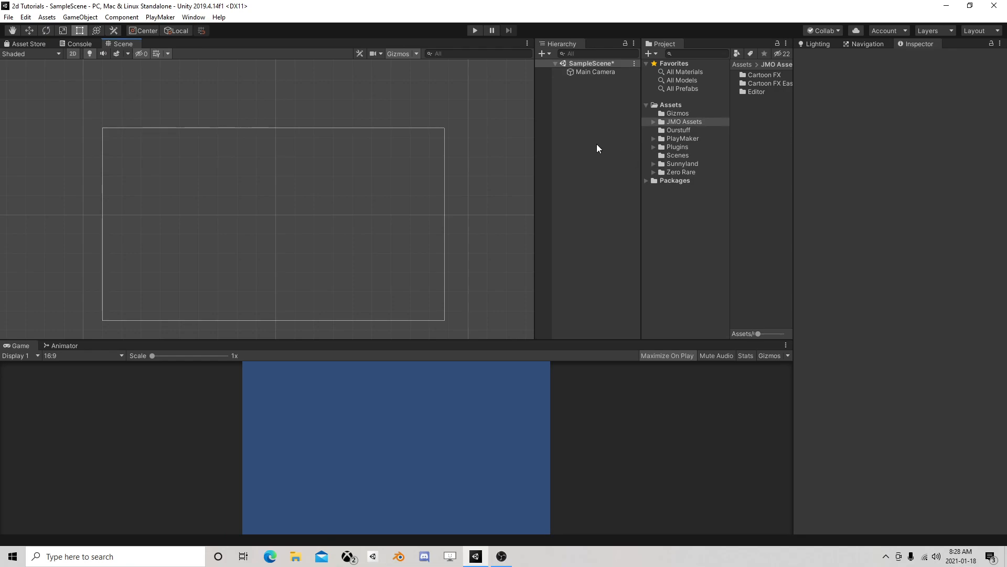
Open the Ourstuff folder and widen the Project panel to give its contents more room
click(678, 140)
click(678, 132)
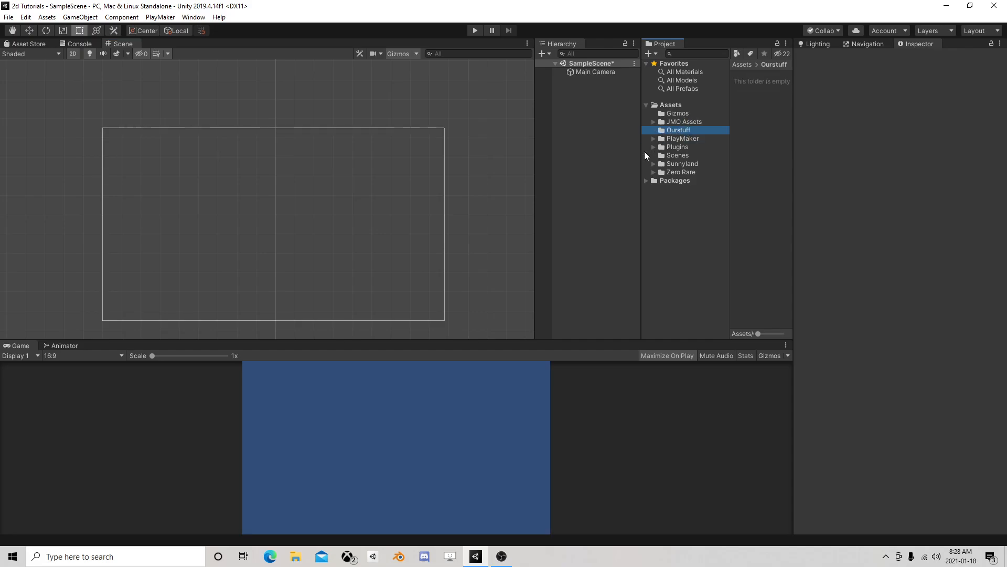
drag(638, 152, 562, 157)
Create a Universal Render Pipeline asset with a forward renderer in the Ourstuff folder and name it ourrenderer
right_click(675, 102)
mouse_move(765, 112)
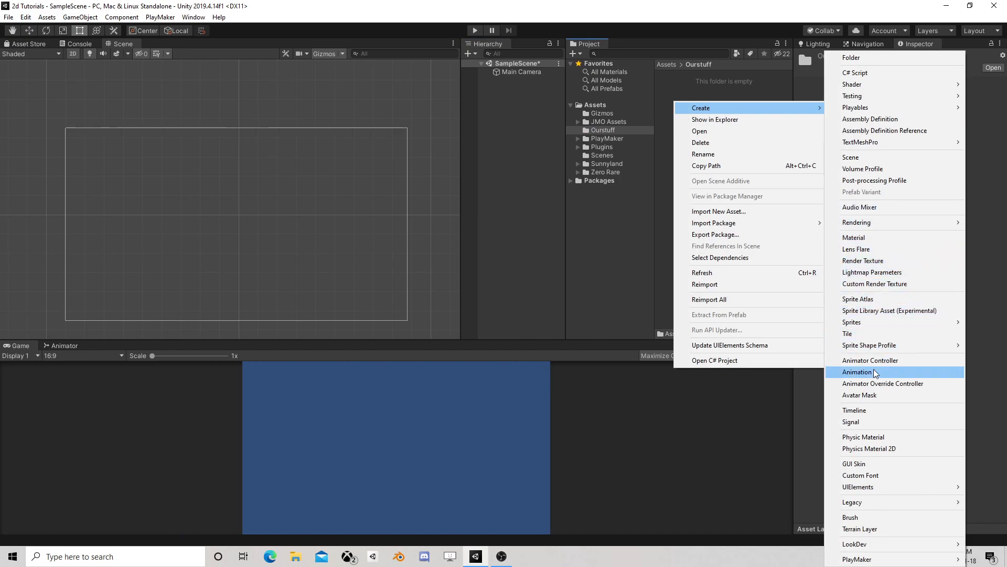
mouse_move(886, 225)
mouse_move(827, 228)
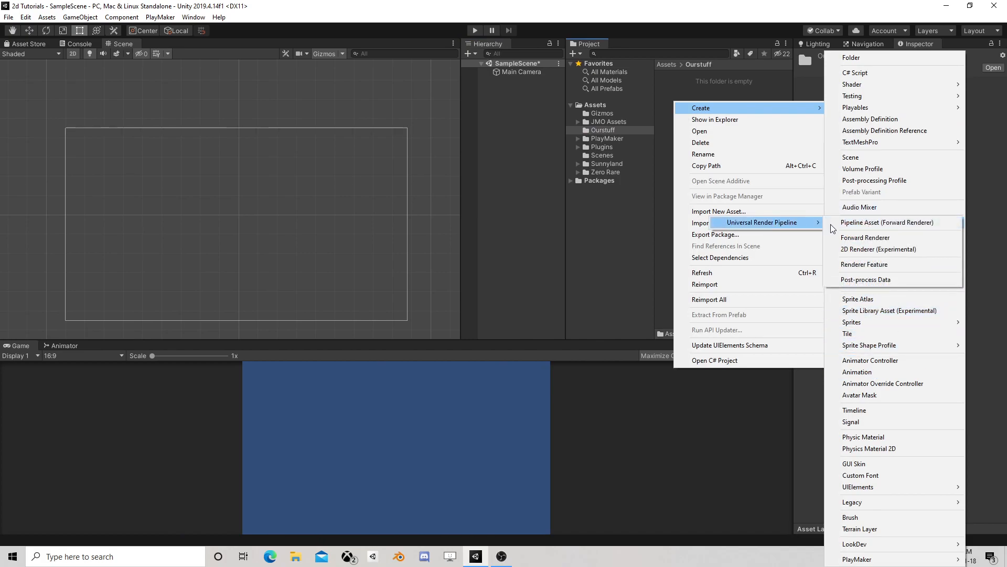
click(860, 224)
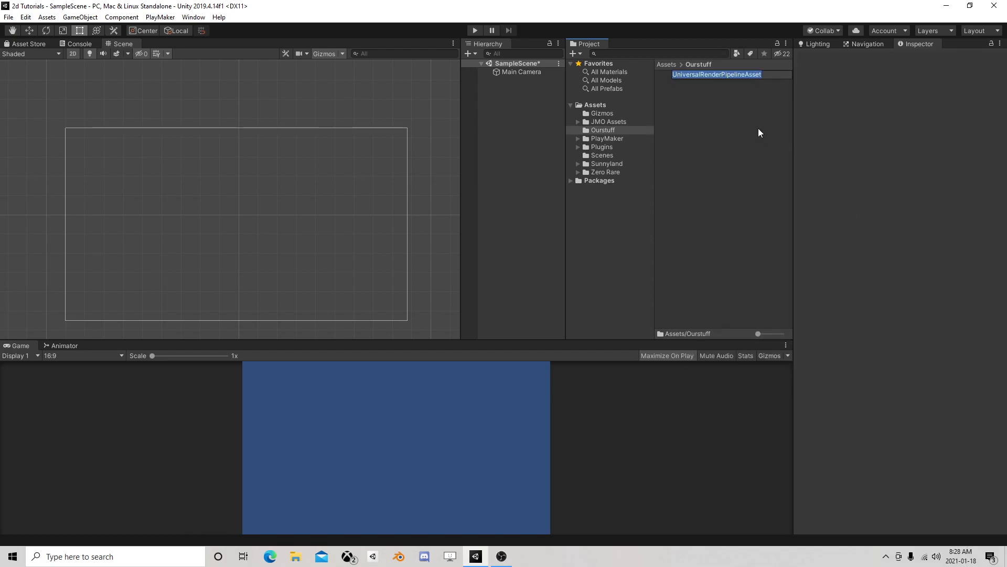
text(ourren)
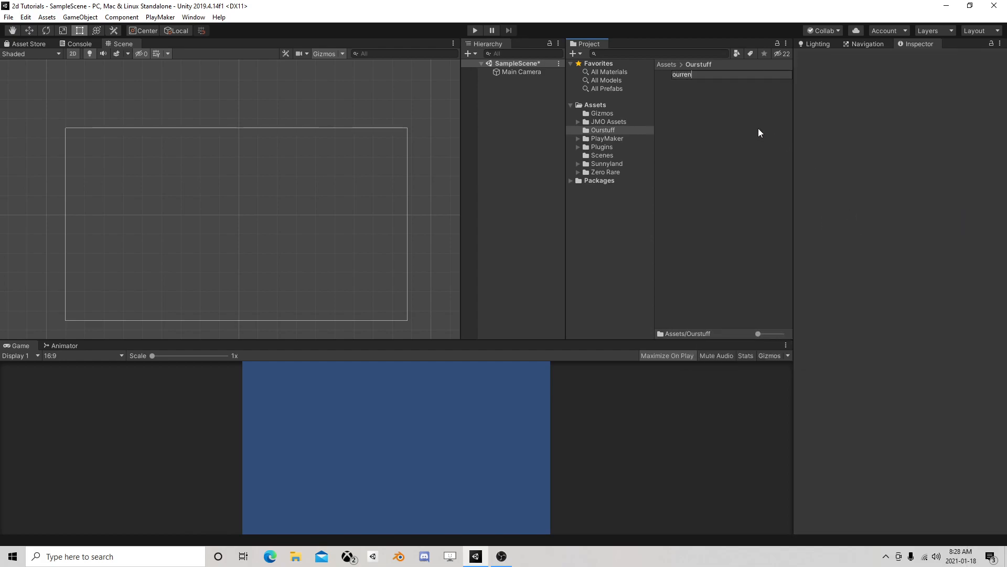
text(derer)
key(Return)
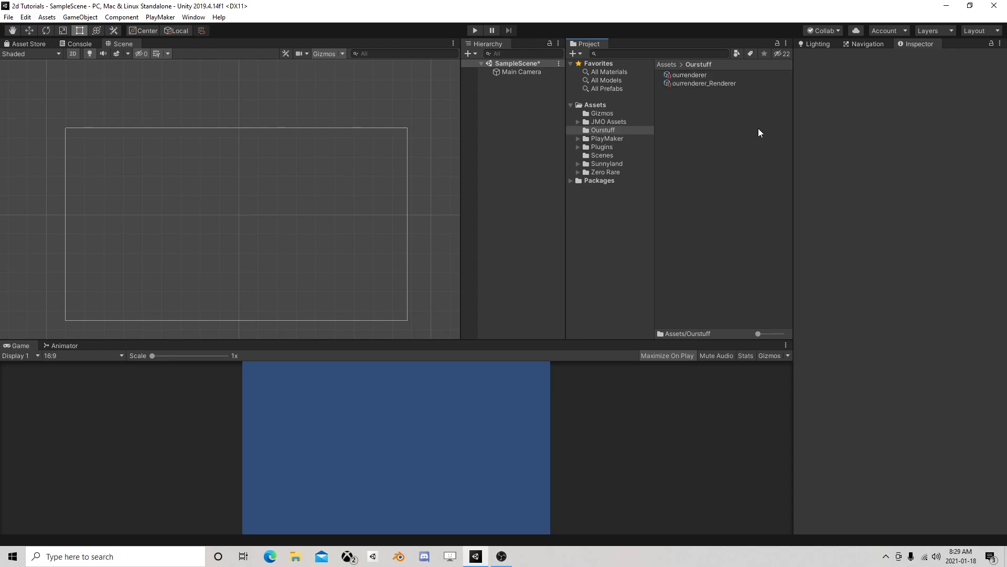
Create an experimental 2D Renderer asset for the Universal Render Pipeline in the Ourstuff folder, keeping its default name
right_click(682, 112)
mouse_move(727, 120)
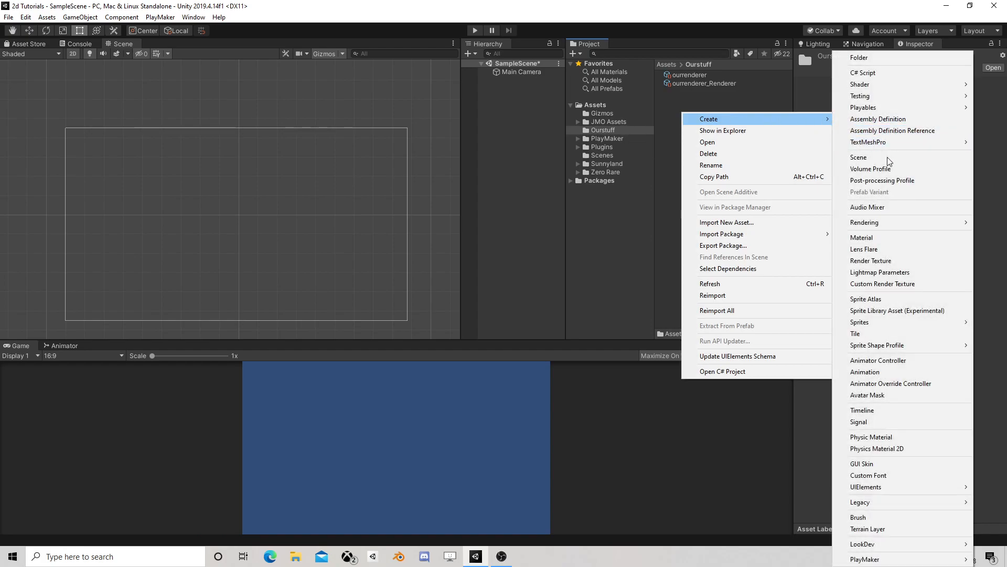
mouse_move(898, 227)
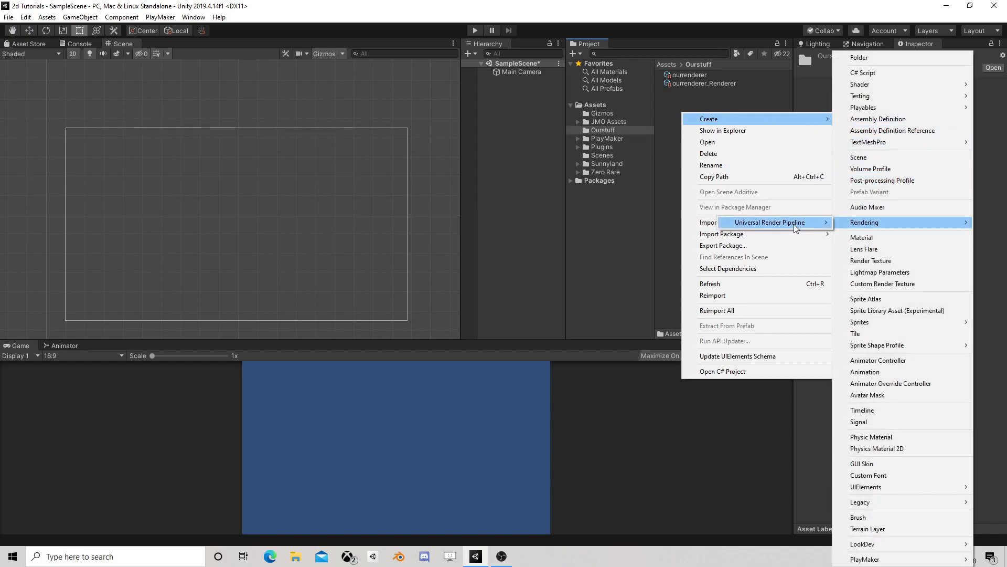
mouse_move(794, 225)
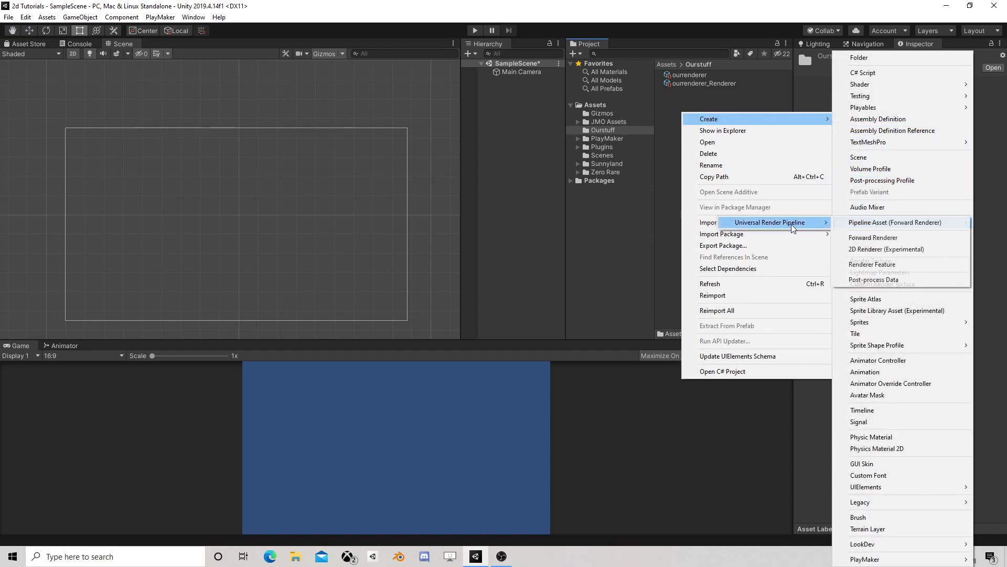
click(872, 251)
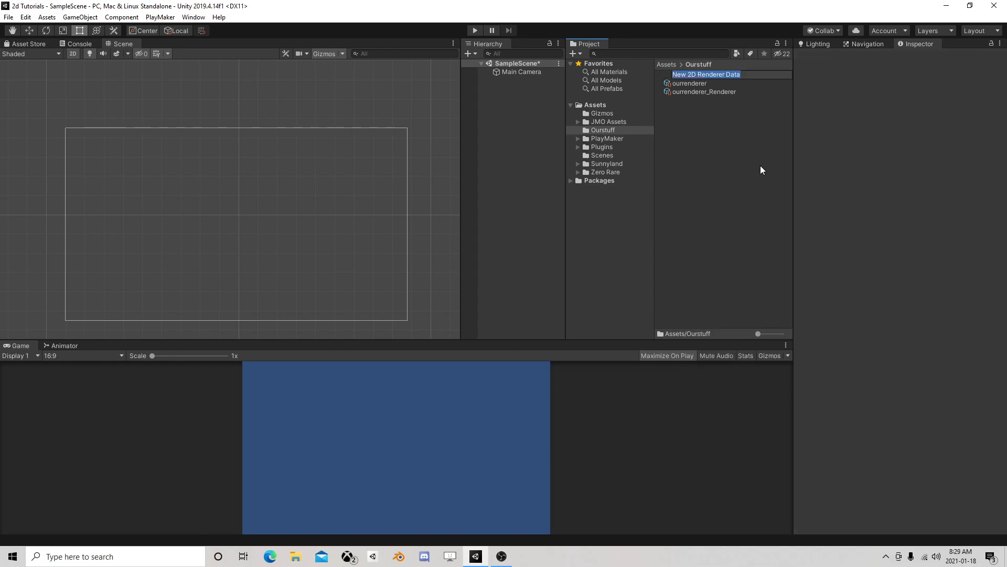
key(Return)
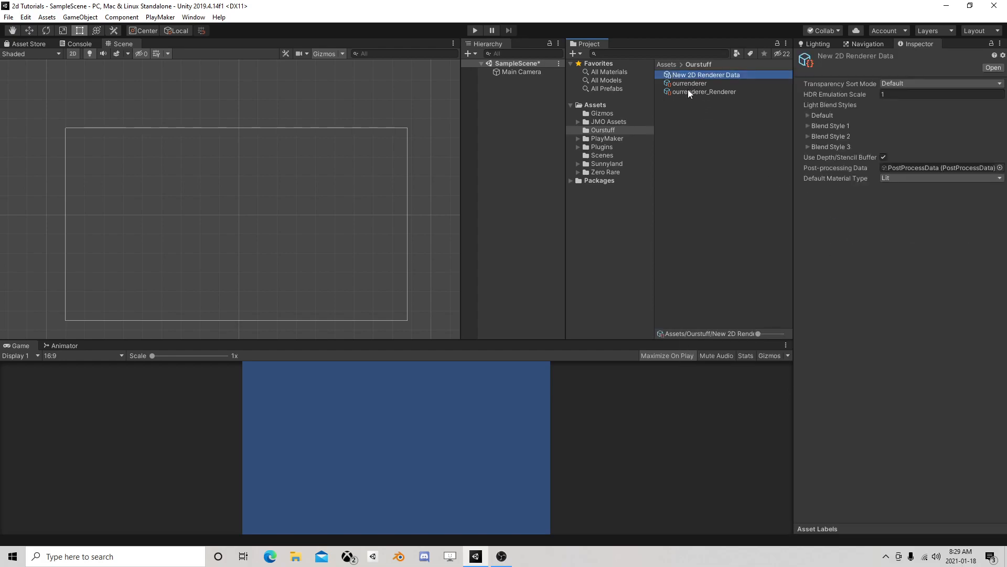
Assign ourrenderer as the scriptable render pipeline in the project's Graphics settings and make New 2D Renderer Data its default renderer
click(25, 17)
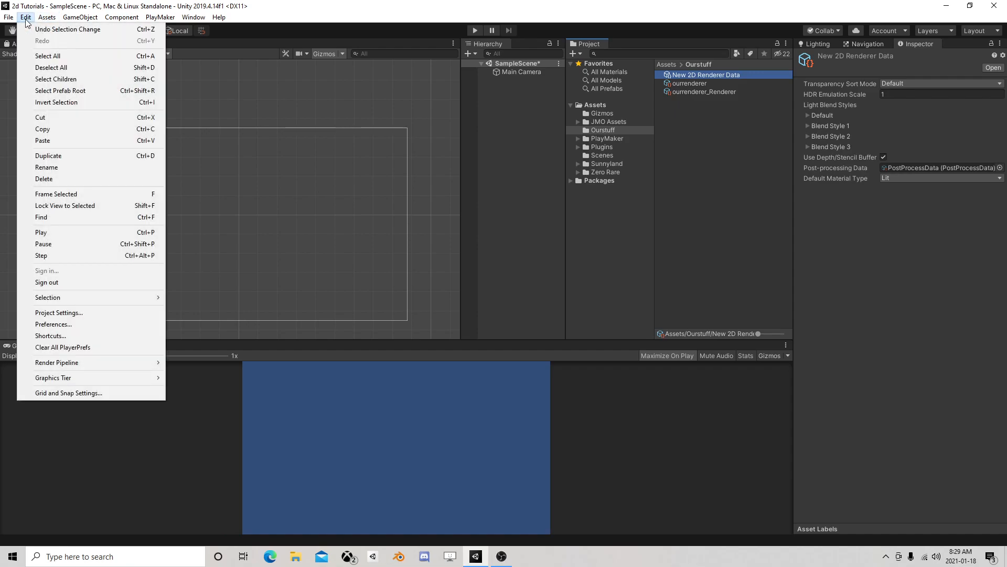
click(59, 313)
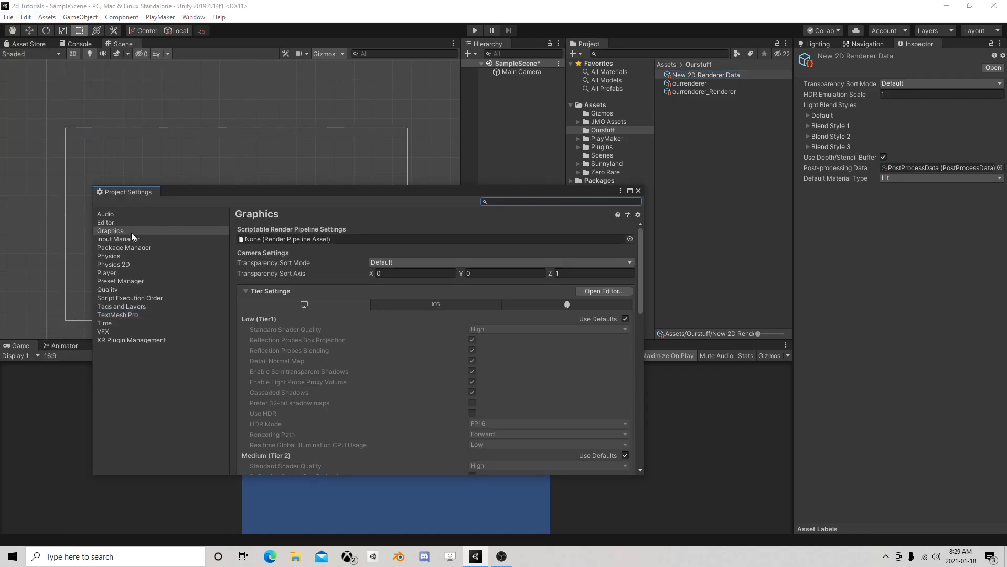
click(109, 236)
click(111, 230)
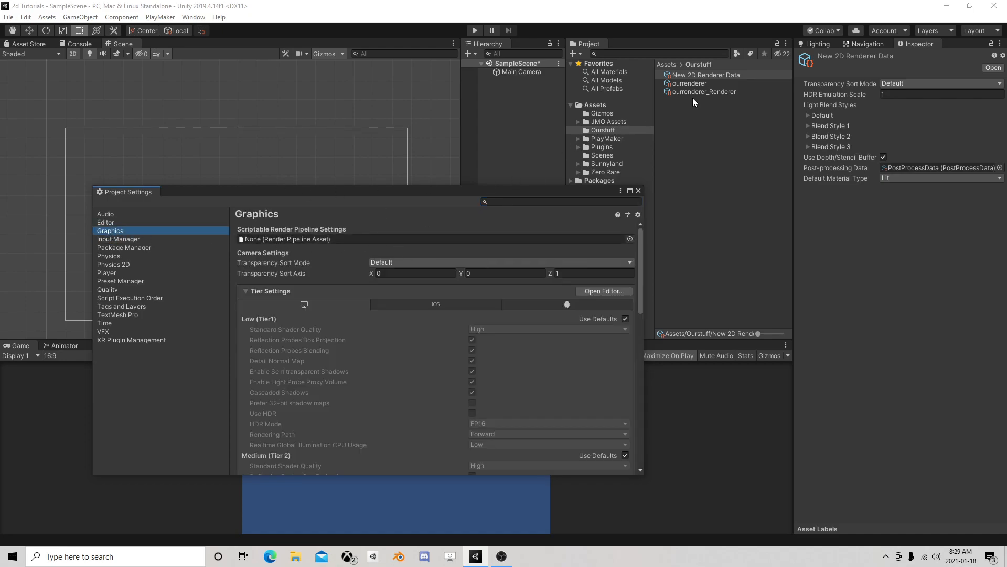
drag(692, 83, 301, 240)
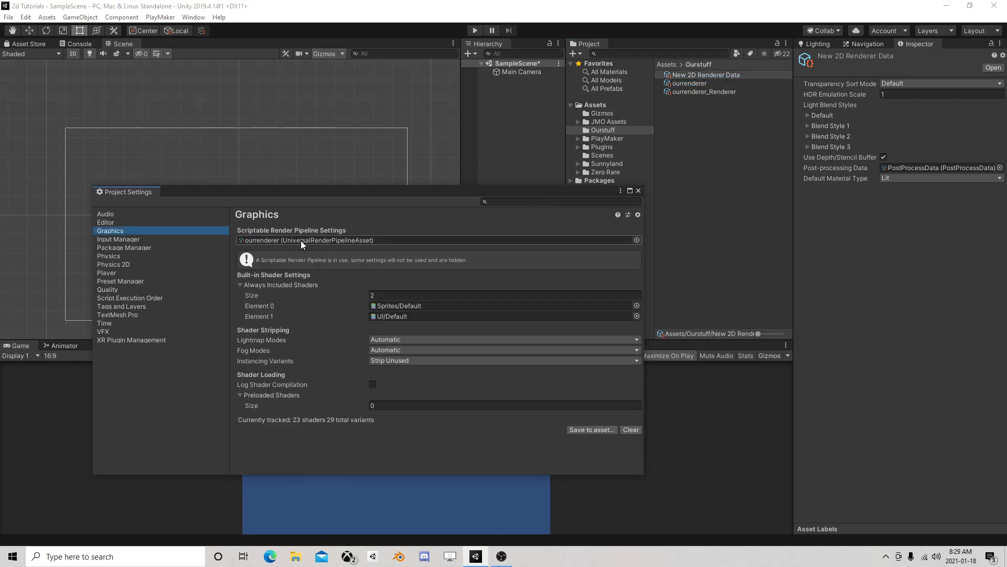
click(640, 190)
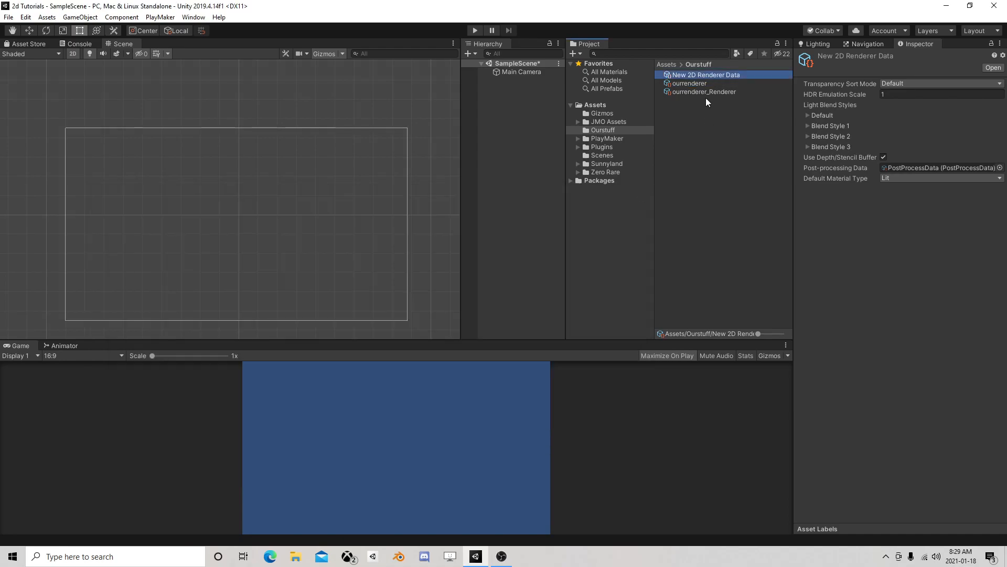
click(695, 85)
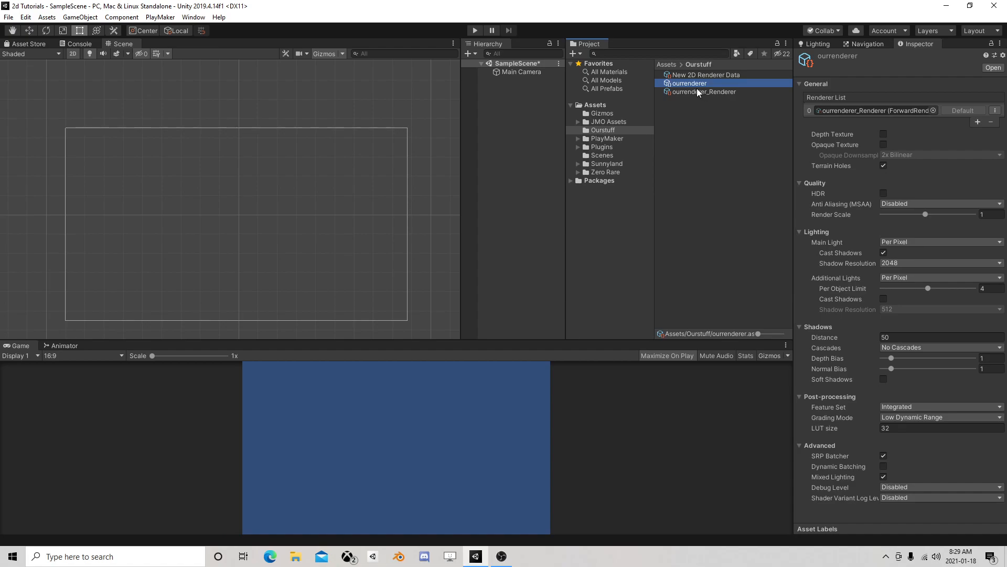
drag(692, 73, 832, 109)
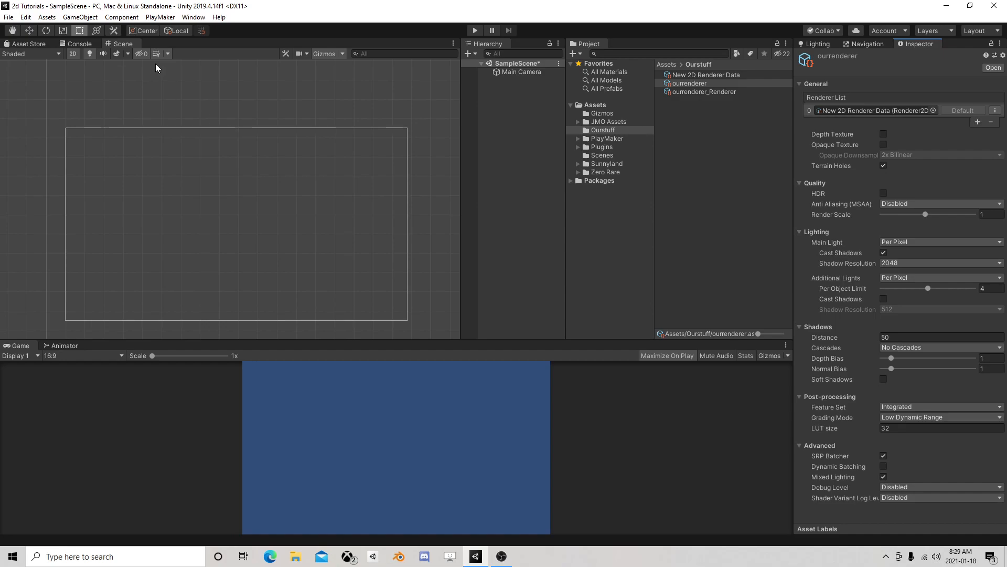
Add a Global Light 2D to the scene and move it just above the camera outline, at about X -7.27, Y 4.91
click(80, 17)
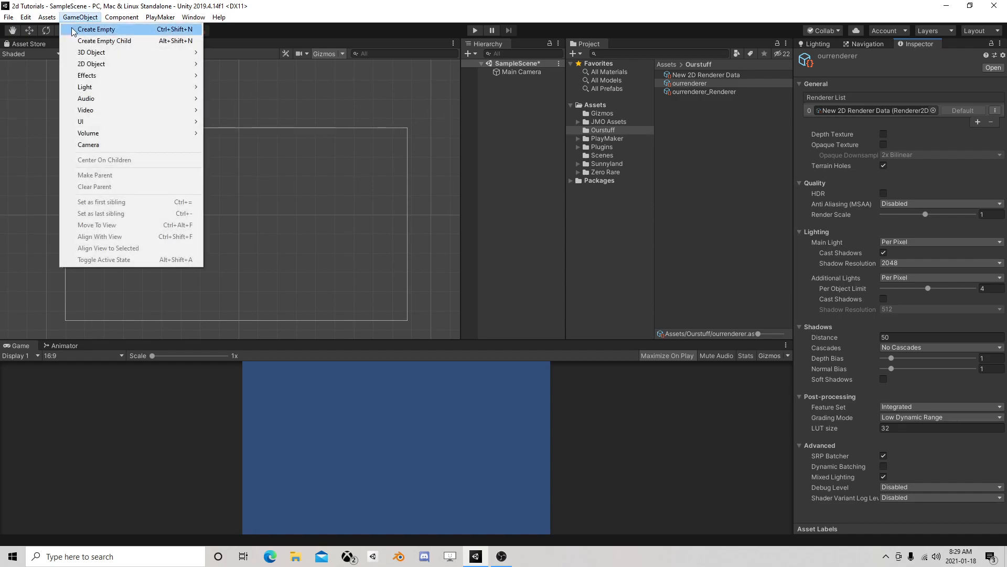
mouse_move(124, 90)
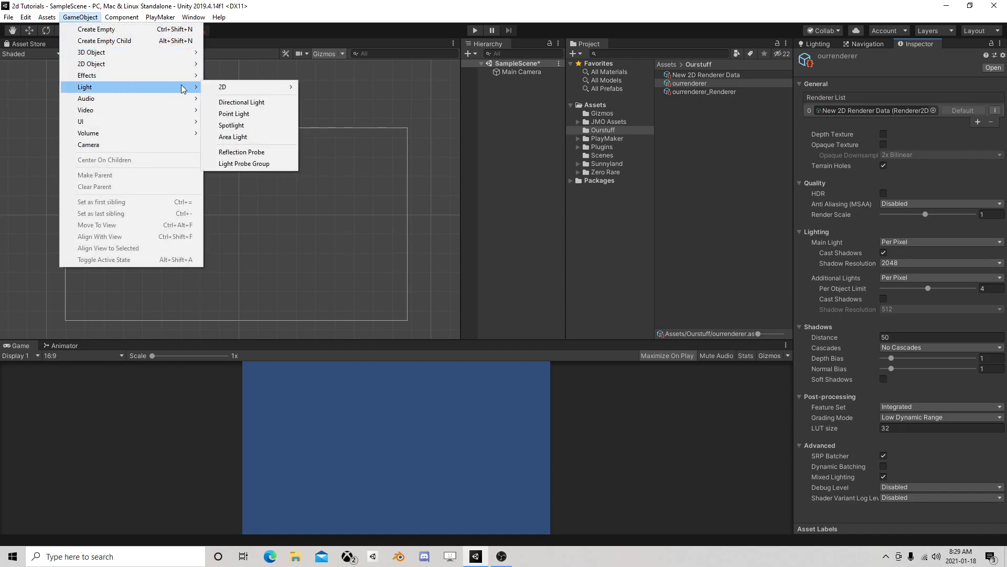
mouse_move(232, 89)
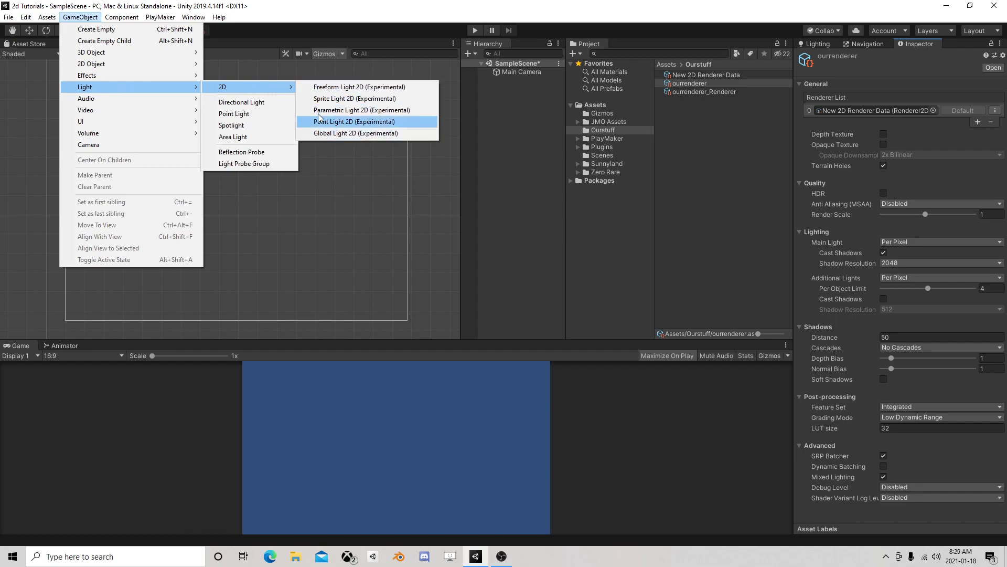
click(345, 134)
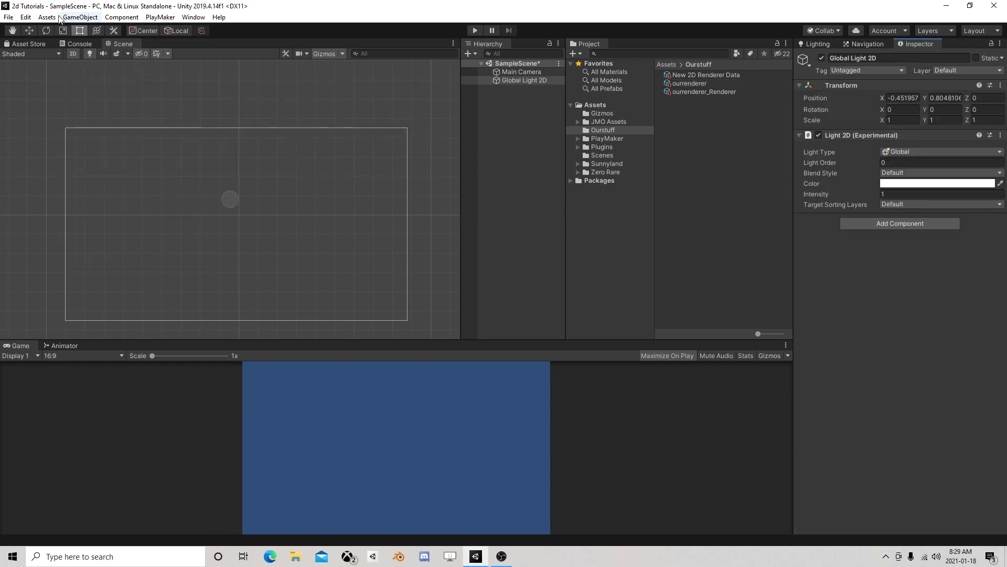
click(29, 30)
drag(230, 194, 104, 116)
Tint the global light a very pale yellow, about FFFFED
click(913, 183)
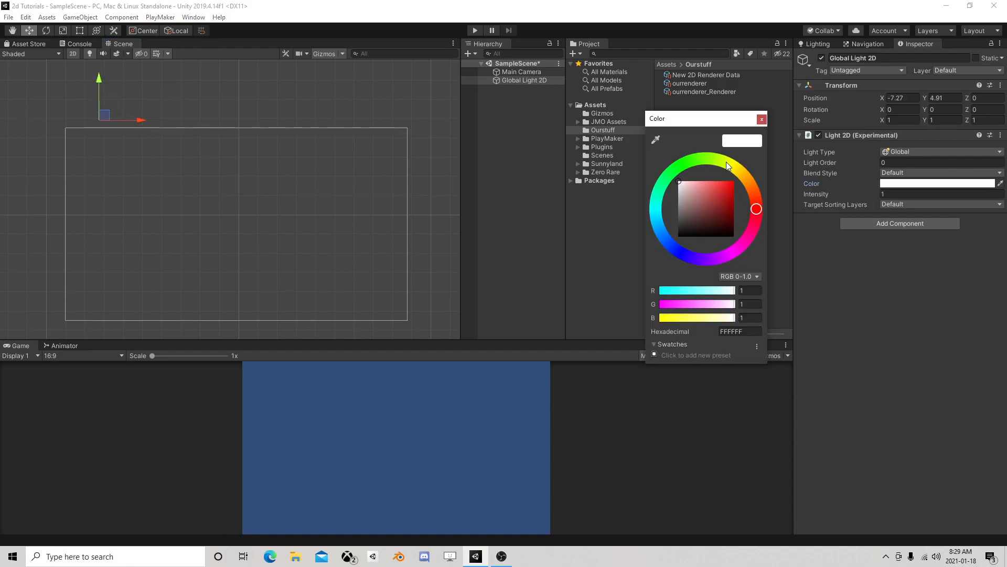
click(733, 163)
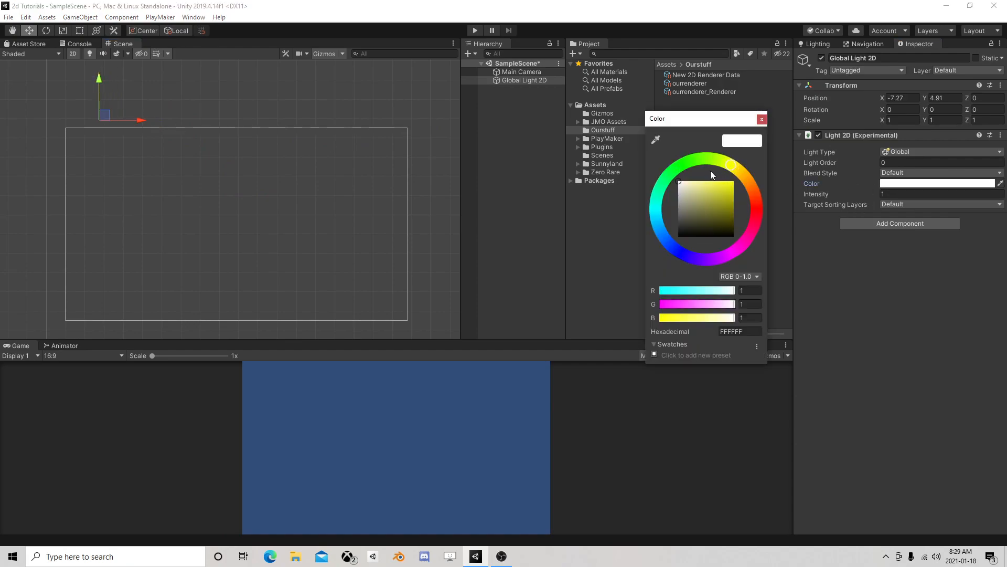
drag(681, 181, 682, 181)
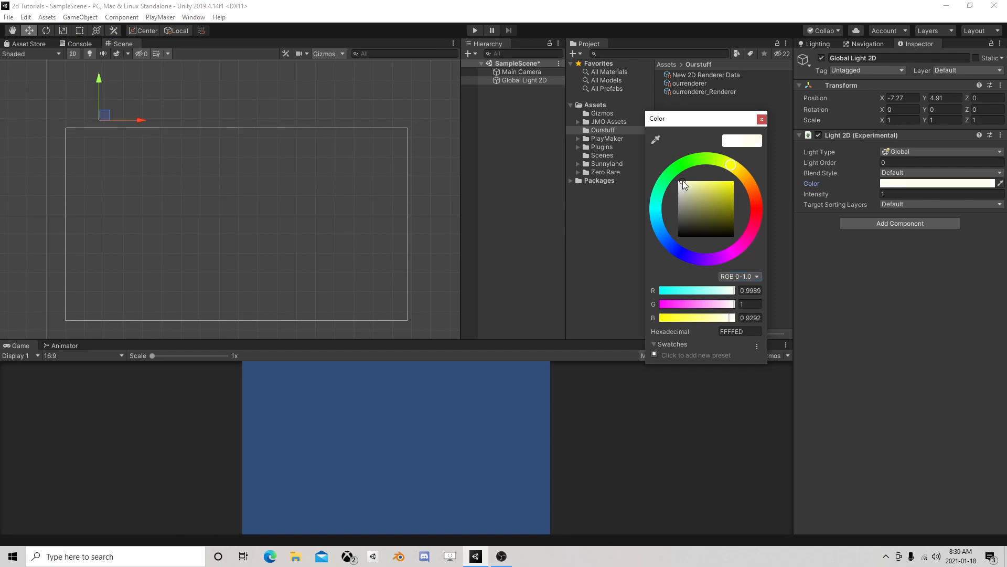
click(761, 120)
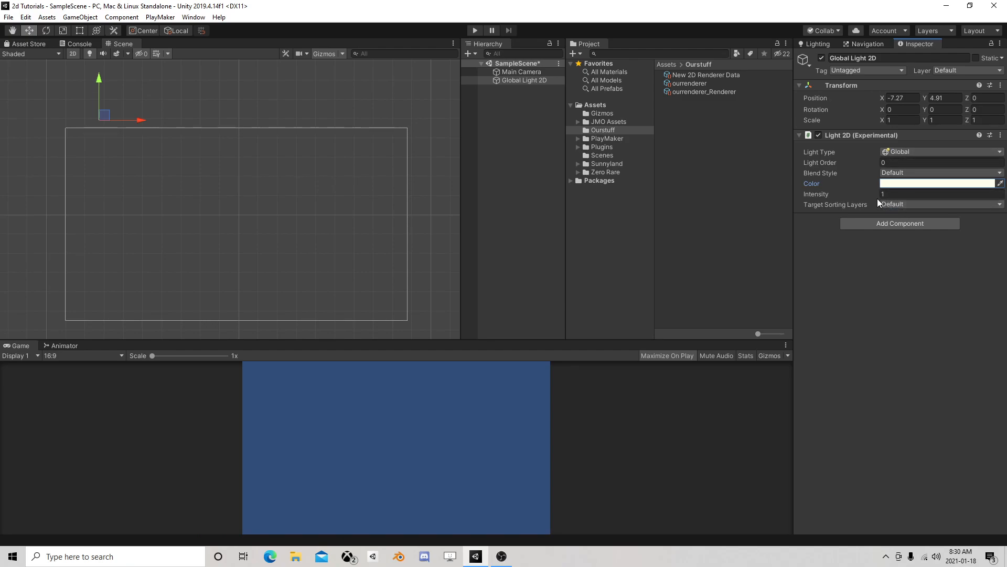
Add the back sprite from Sunnyland's artwork Environment folder to the scene and set its order in layer to -5
click(624, 205)
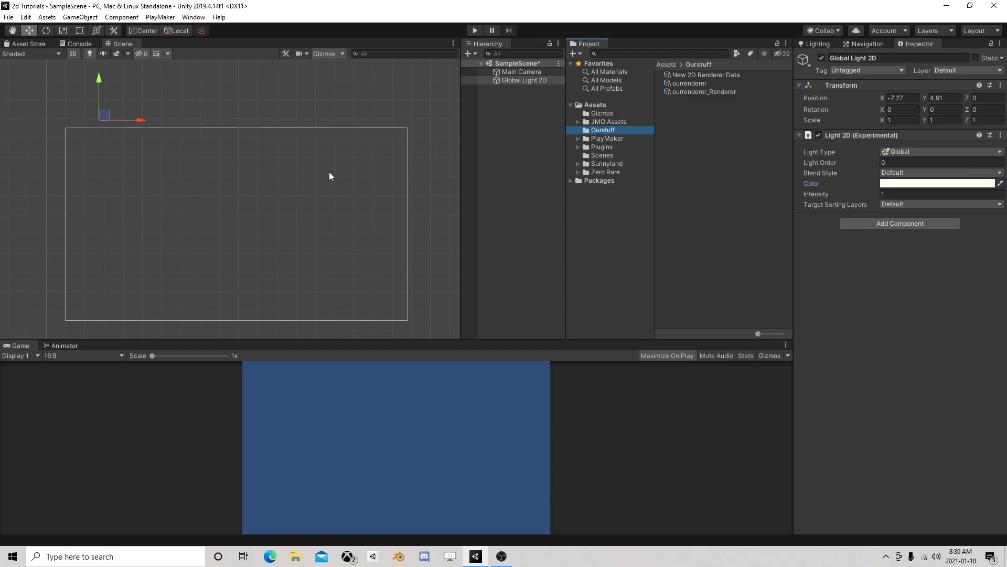
click(578, 164)
click(585, 173)
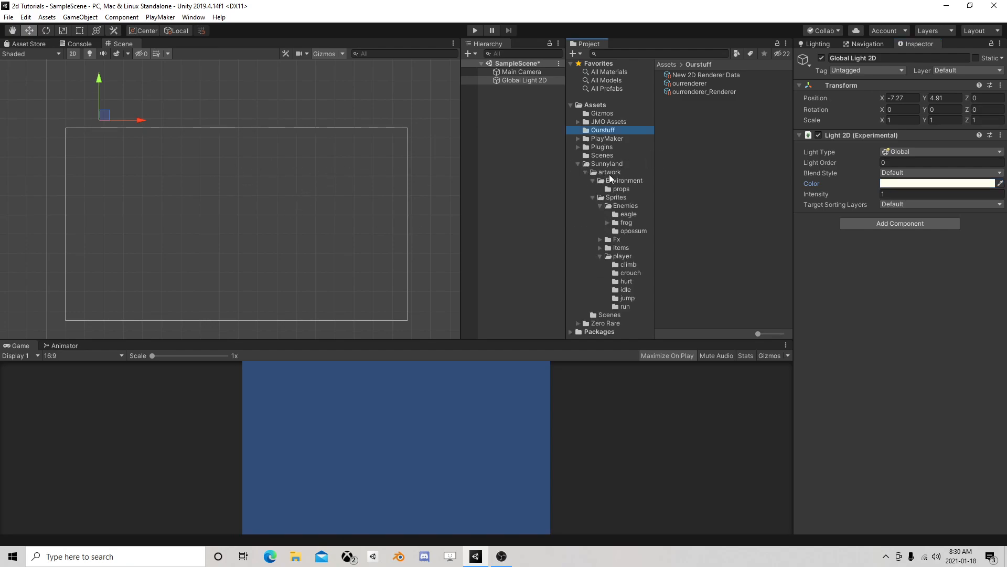
click(622, 181)
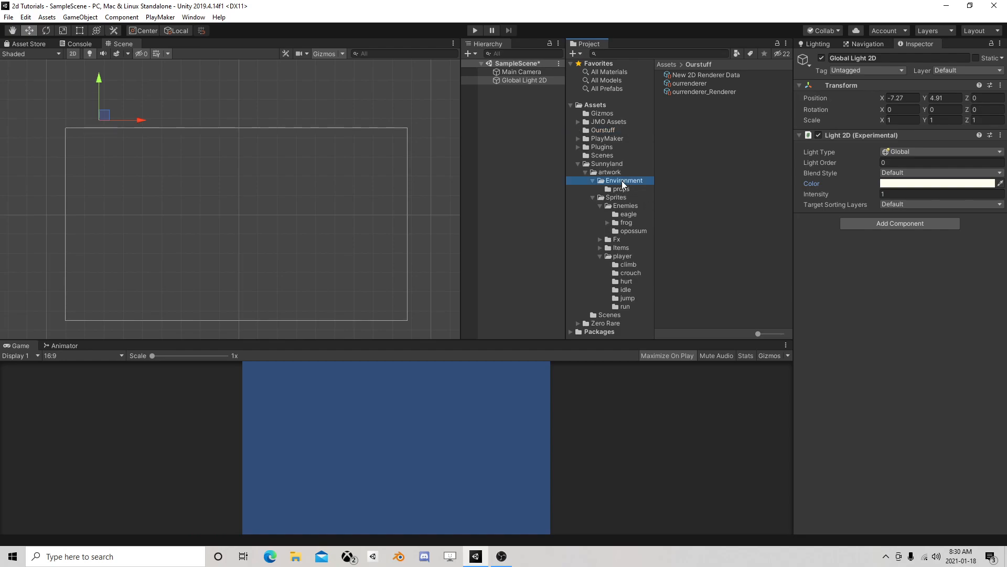
click(678, 84)
mouse_move(678, 84)
mouse_down()
mouse_move(468, 130)
mouse_move(503, 149)
mouse_up()
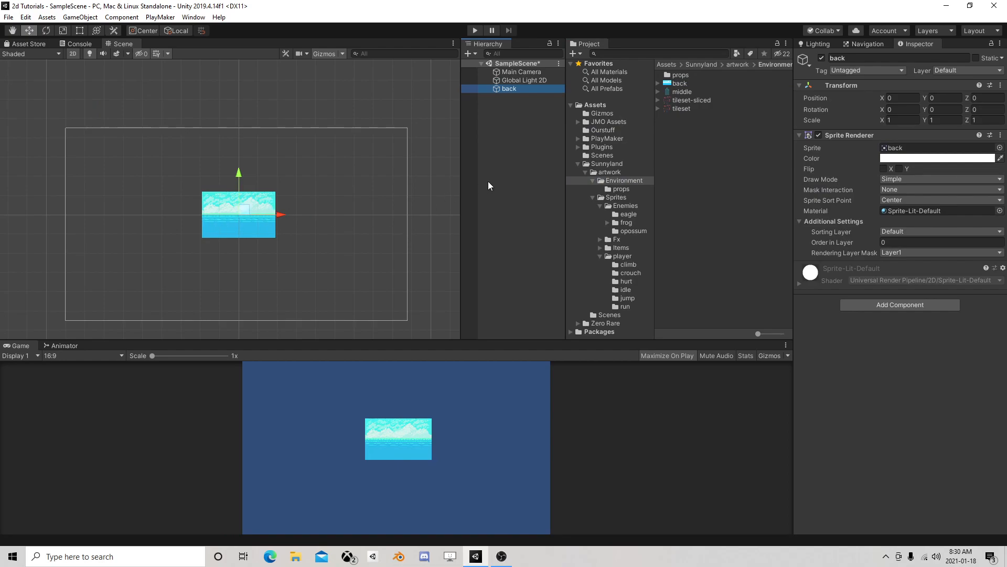
click(825, 243)
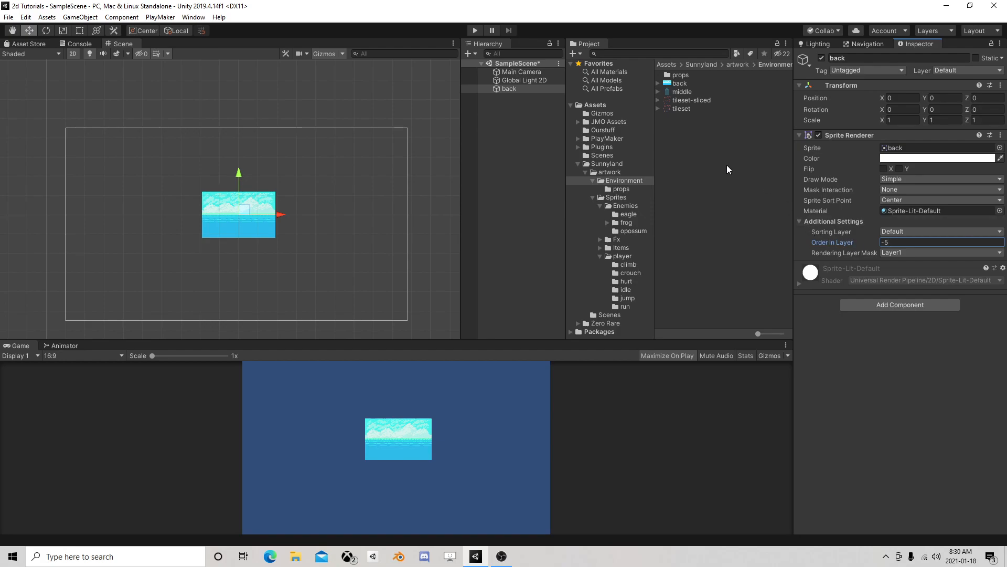
Add the middle sprite to the scene, duplicate it twice and arrange the three side by side over the lower part of the back sprite
click(683, 91)
drag(683, 91, 524, 124)
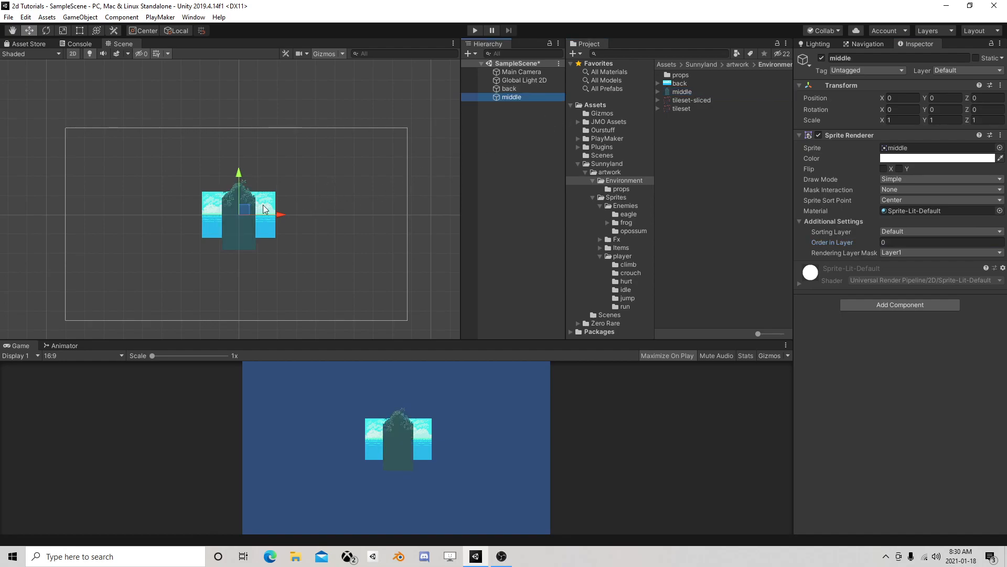
drag(252, 216, 276, 242)
key(ctrl+d)
key(ctrl+d)
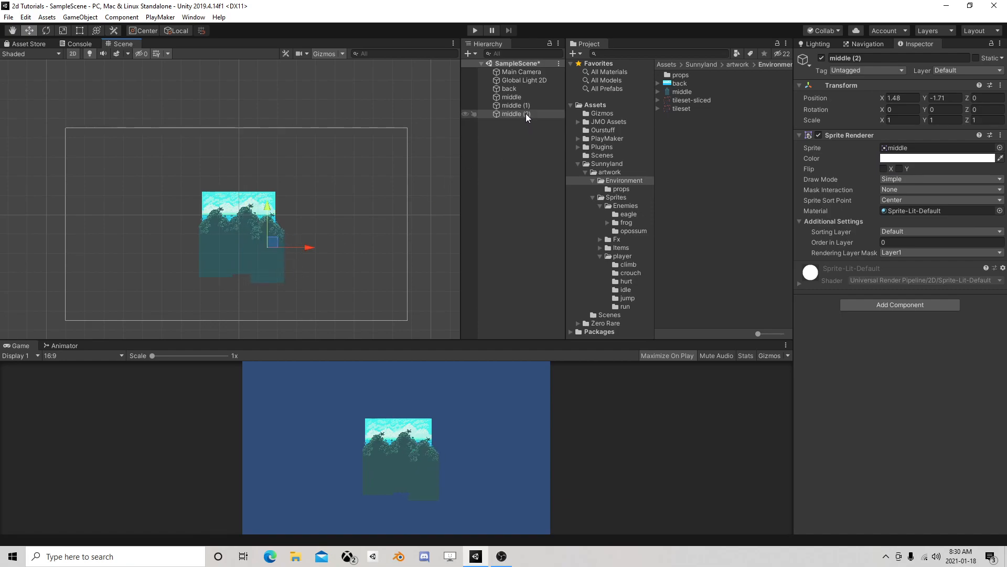
Tint all three middle sprites light grey to darken them and set their order in layer to -4
shift+click(518, 97)
click(937, 158)
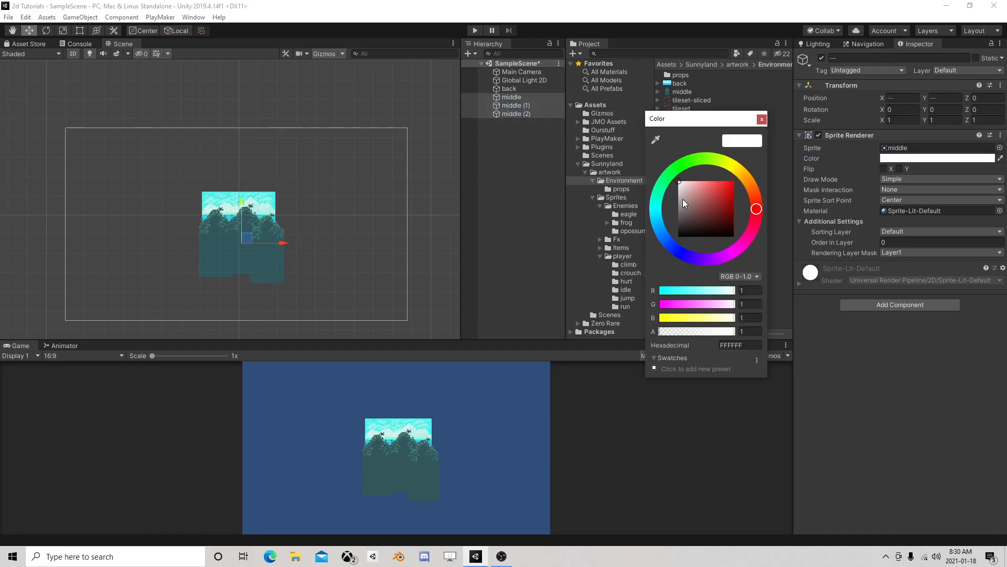
drag(679, 191, 677, 197)
click(762, 118)
click(894, 241)
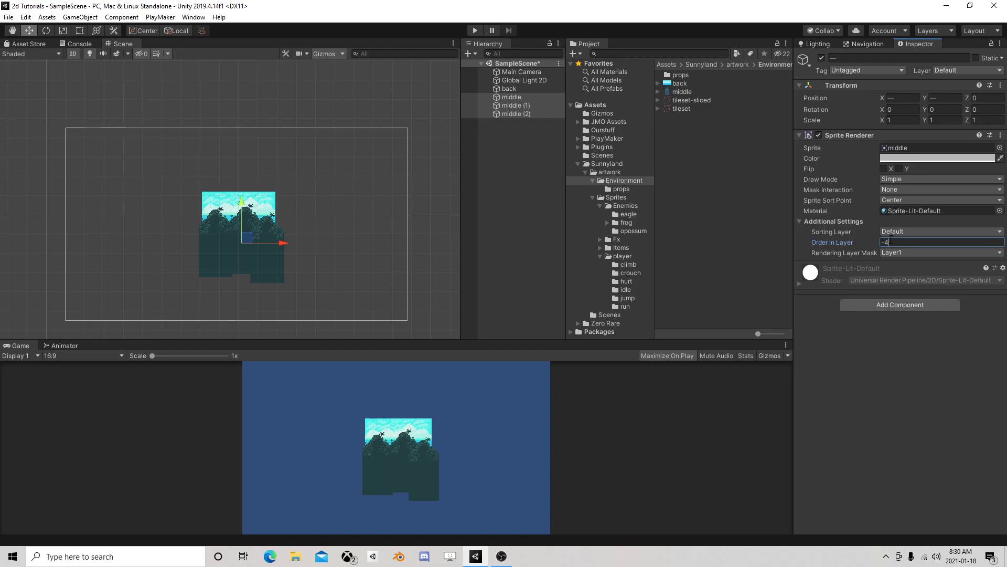
click(522, 96)
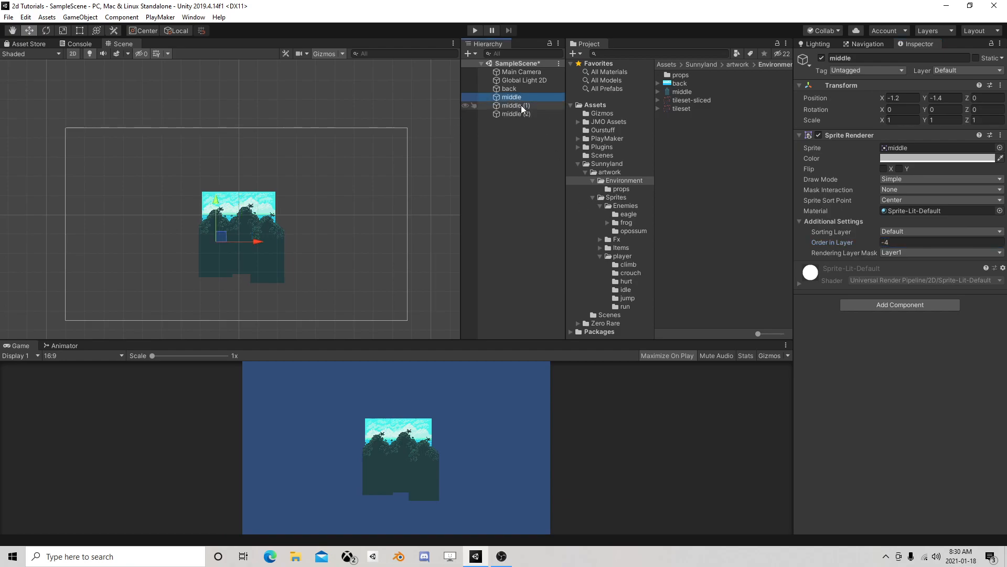
Duplicate the first middle sprite, set the copy's order in layer to -3 and its colour to white (FFFFFF)
key(ctrl+d)
click(892, 242)
double_click(887, 243)
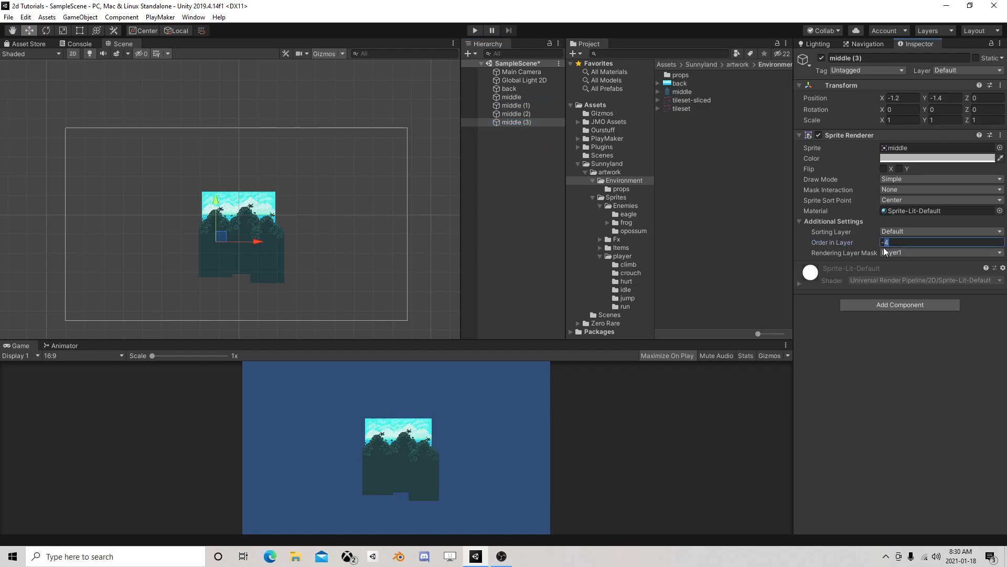
click(913, 158)
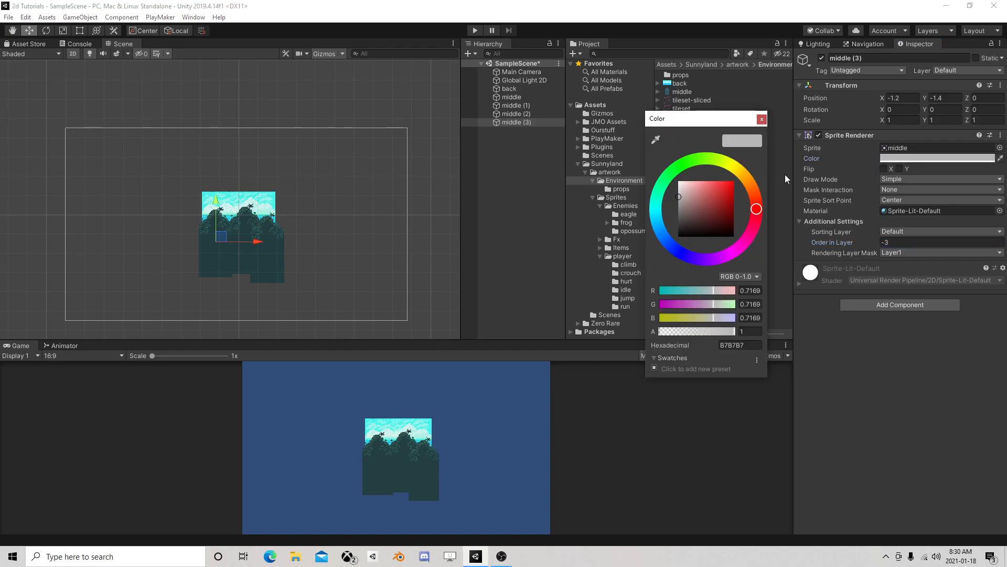
drag(697, 198, 678, 182)
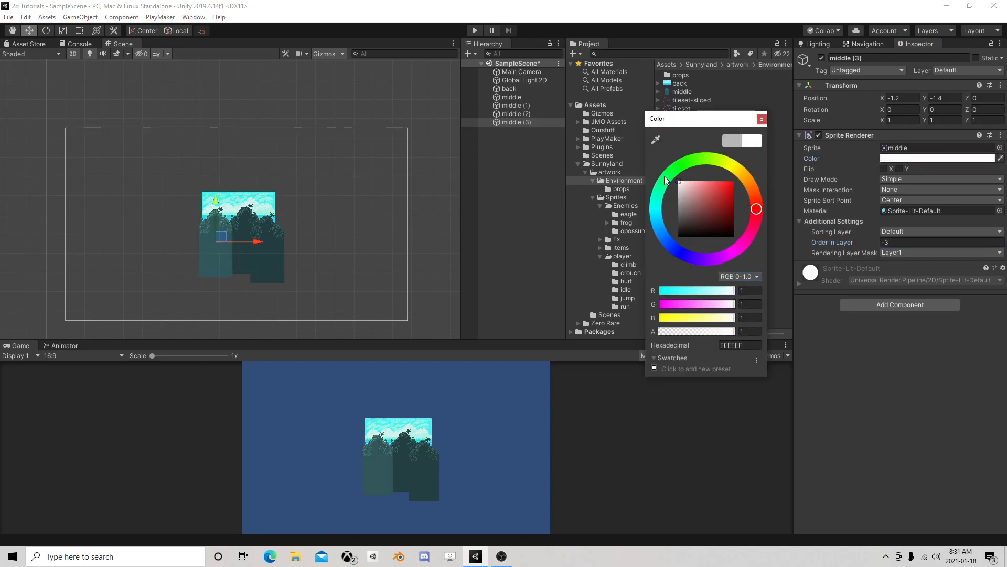
click(762, 119)
Duplicate the white middle sprite three times and arrange the four copies side by side, slightly lower in front of the darker row
drag(233, 234, 281, 243)
key(ctrl+d)
key(ctrl+d)
key(ctrl+d)
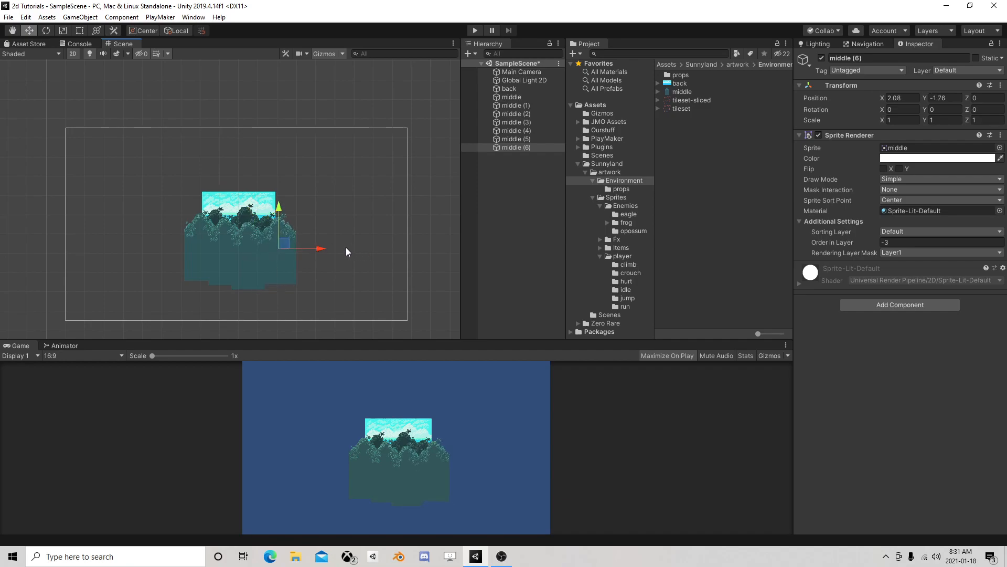
Create an empty object in the scene and name it Enviroment
right_click(495, 169)
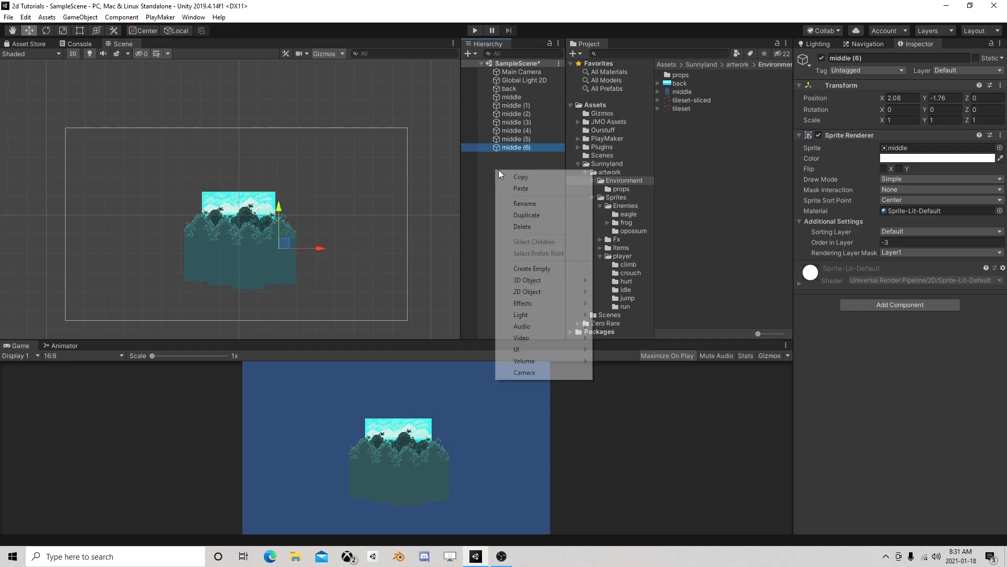
click(530, 268)
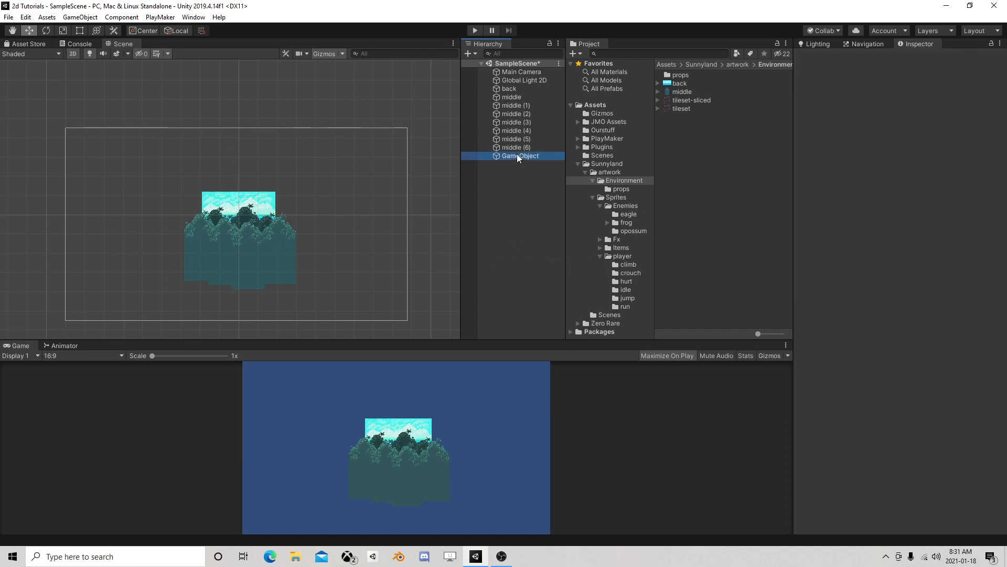
double_click(518, 156)
click(518, 156)
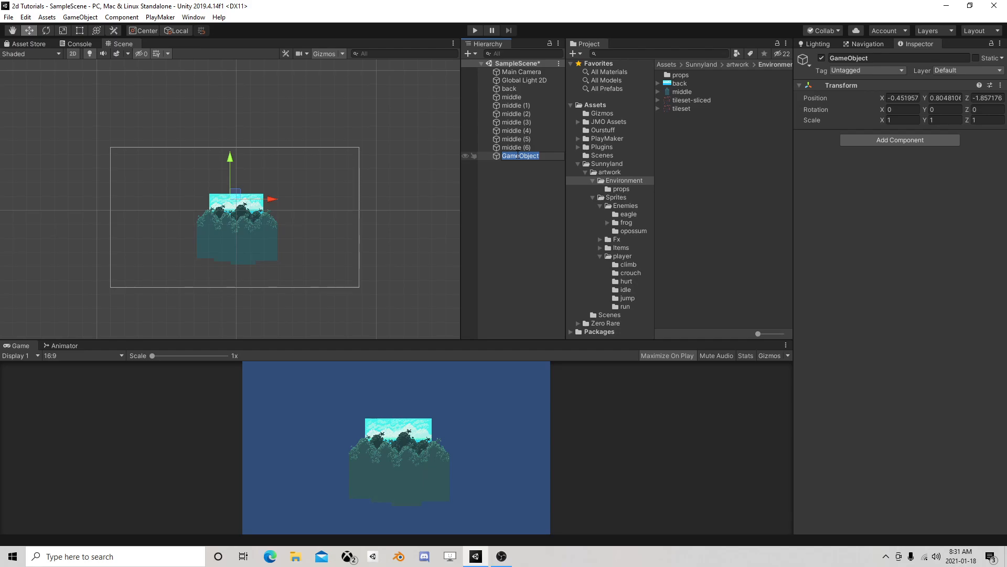
text(Enviroment)
key(Return)
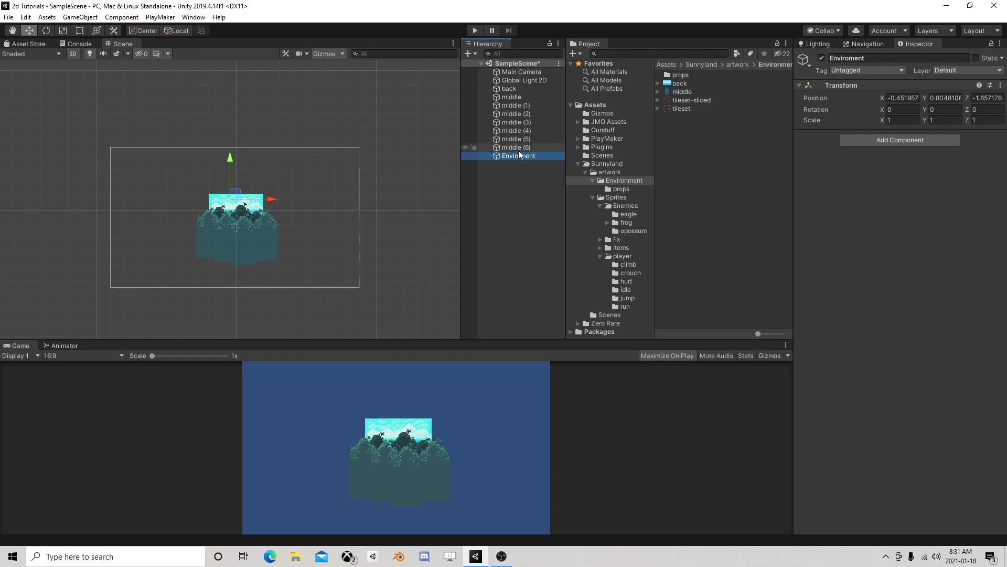
Parent the back sprite and all middle sprites to the Enviroment object and collapse the group
click(519, 149)
shift+click(508, 89)
drag(515, 90, 522, 154)
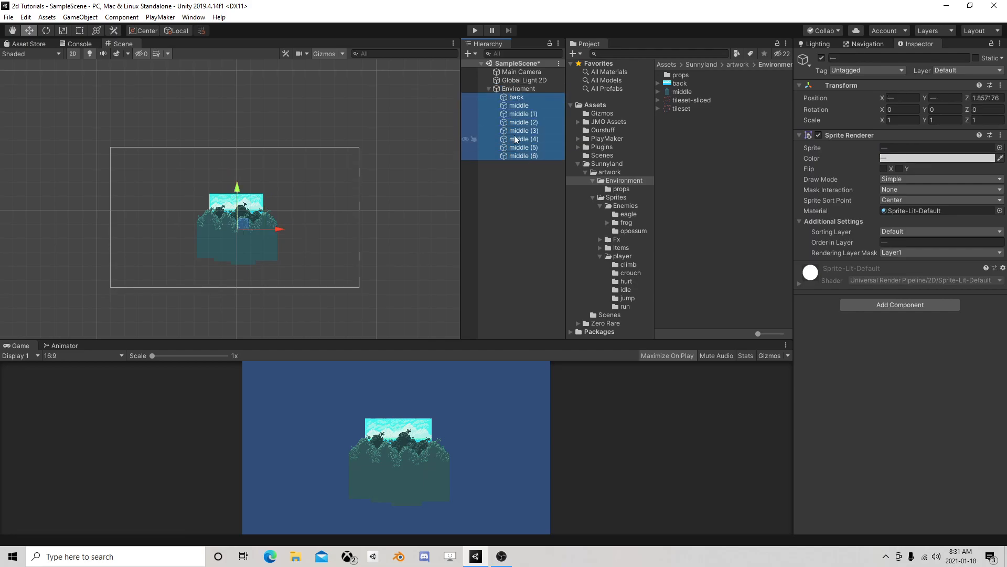
click(512, 88)
click(488, 88)
Create a second empty object at the scene root and name it Land
scroll(244, 234, up, 4)
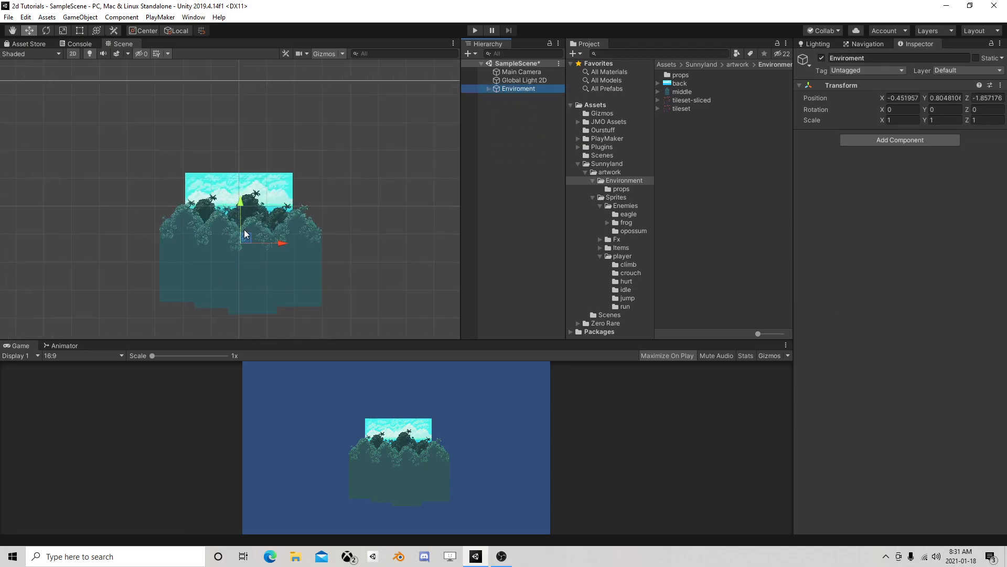
scroll(247, 231, up, 12)
mouse_move(252, 230)
middle_down()
mouse_move(275, 238)
mouse_move(264, 239)
middle_up()
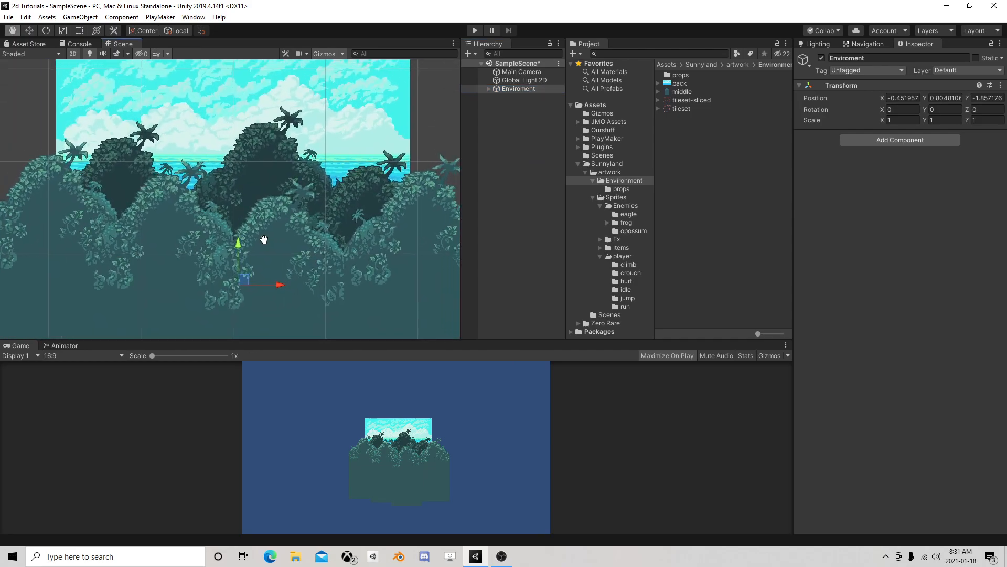
scroll(311, 236, down, 2)
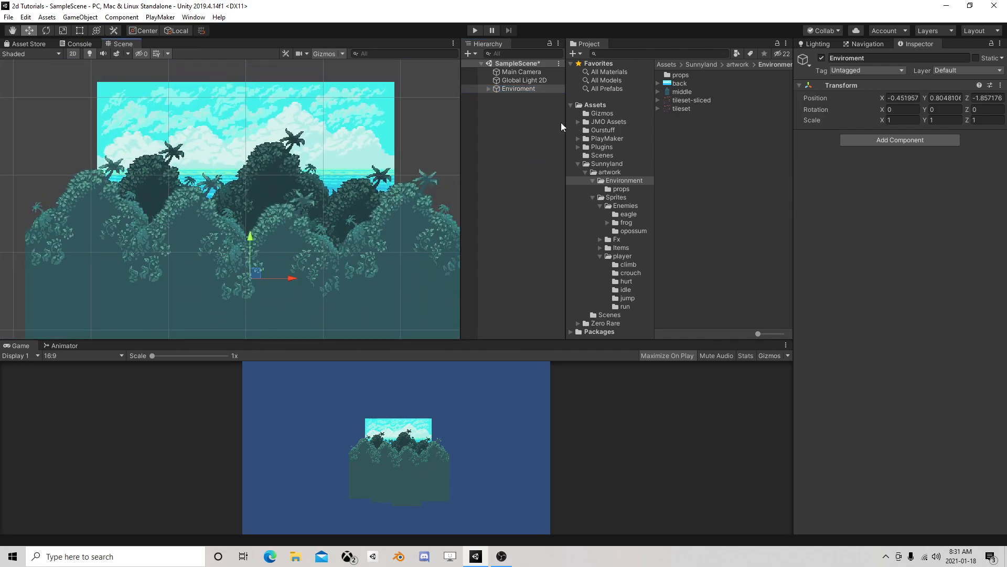
right_click(491, 108)
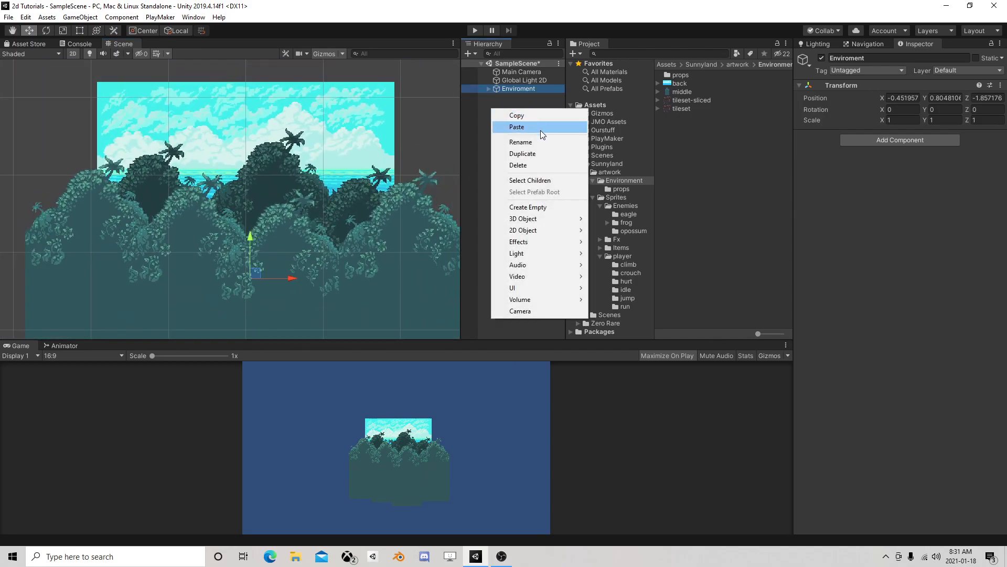
click(528, 207)
click(523, 96)
text(Land)
key(Return)
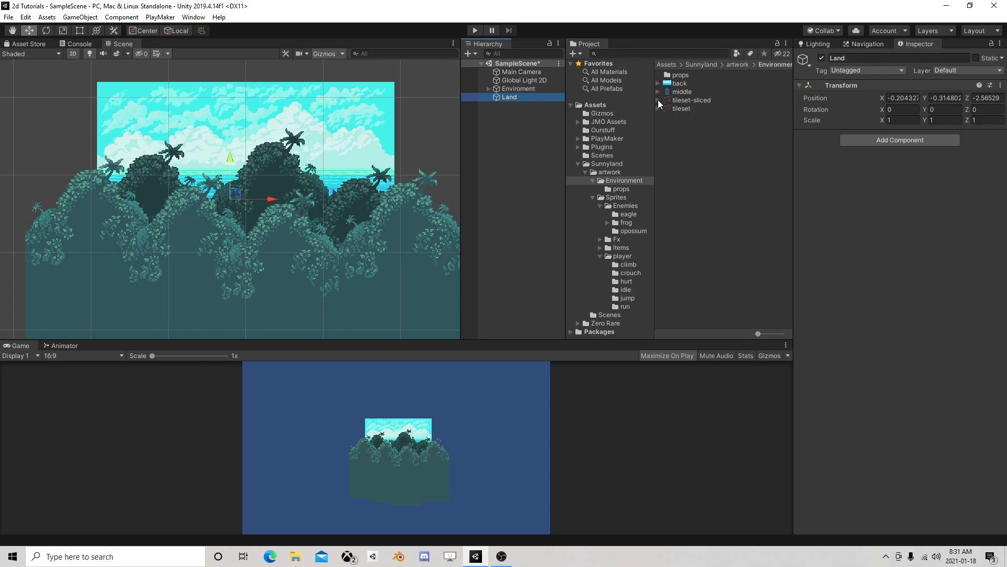
Compare the import settings of the tileset and tileset-sliced textures and check the sliced one's contents
click(677, 108)
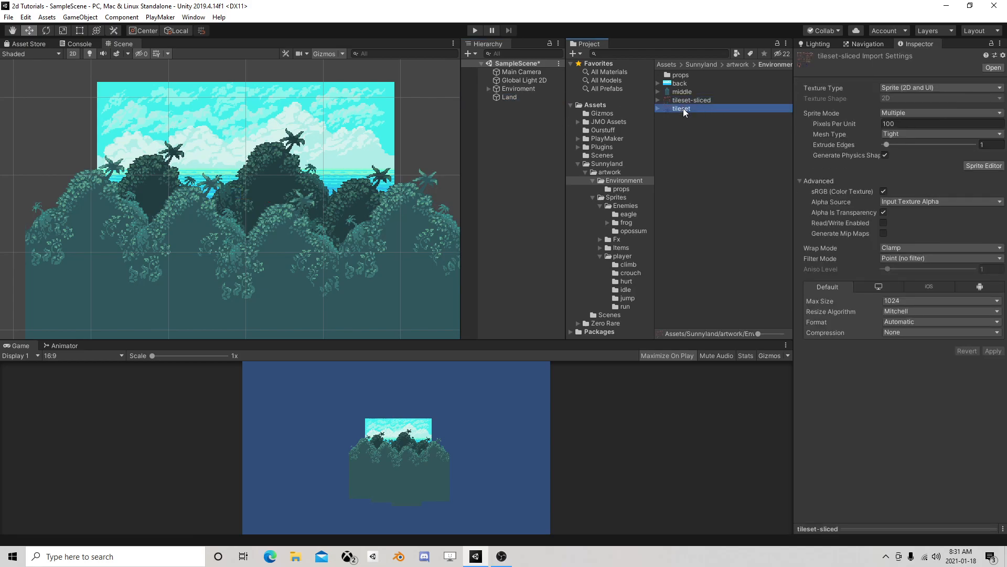
click(689, 100)
click(686, 108)
click(687, 100)
click(684, 109)
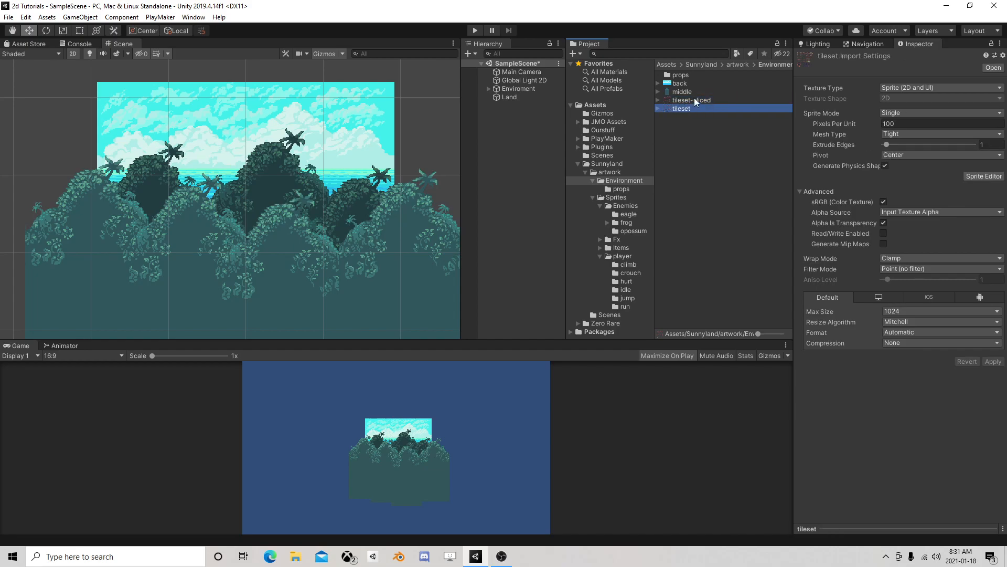
click(693, 97)
click(687, 109)
click(688, 100)
click(686, 109)
click(685, 101)
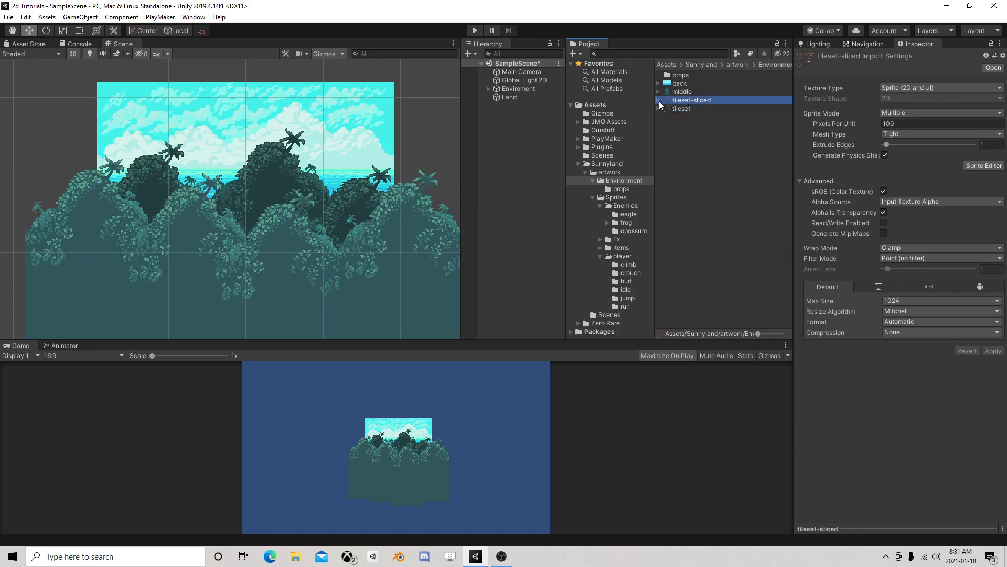
click(658, 101)
click(658, 100)
click(685, 117)
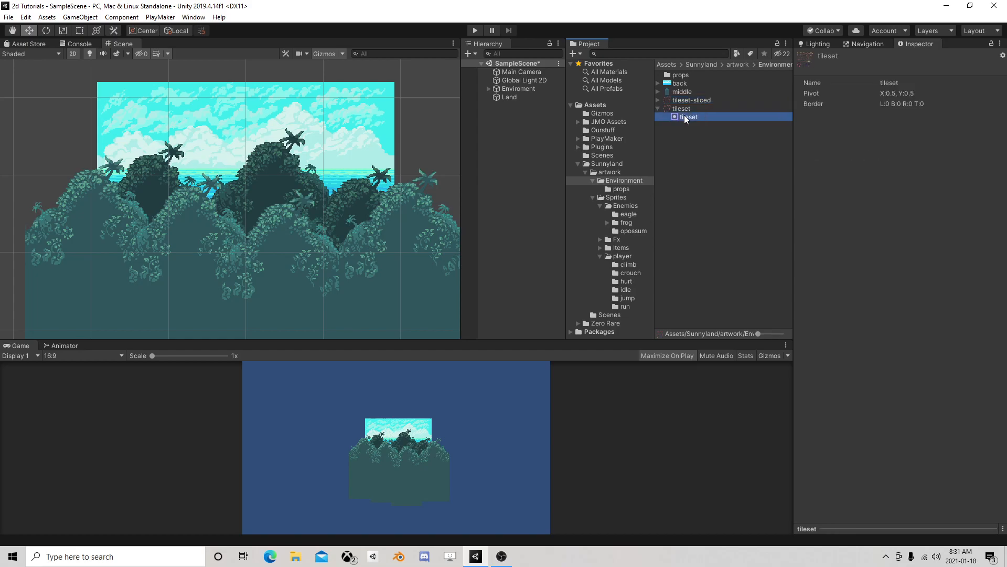
drag(688, 115, 506, 137)
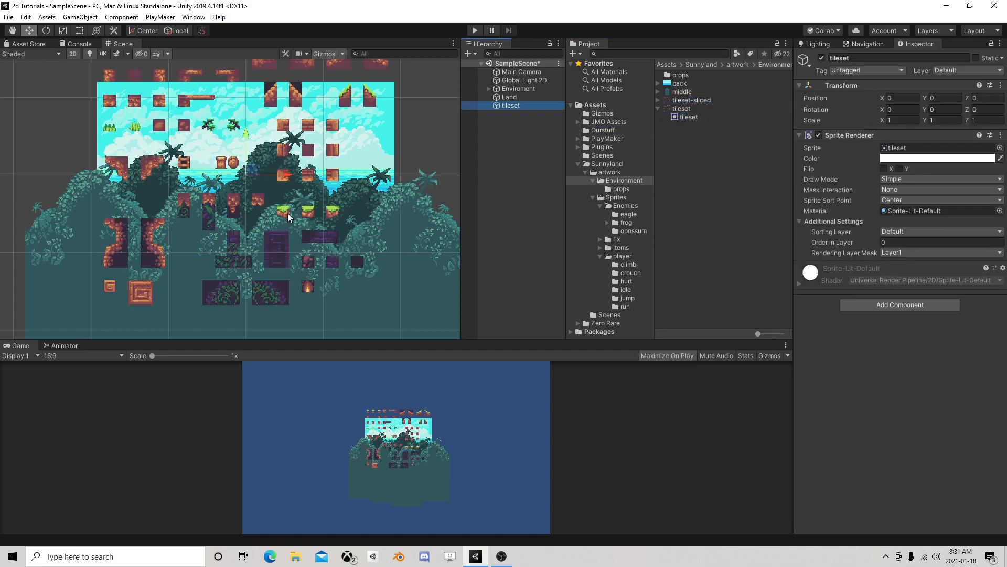
drag(253, 168, 270, 179)
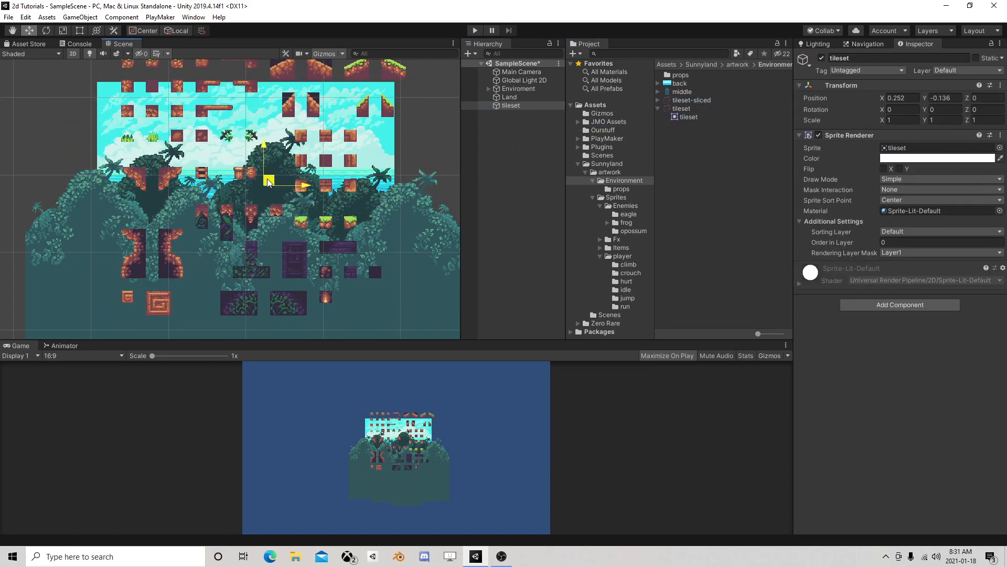
click(518, 105)
key(Delete)
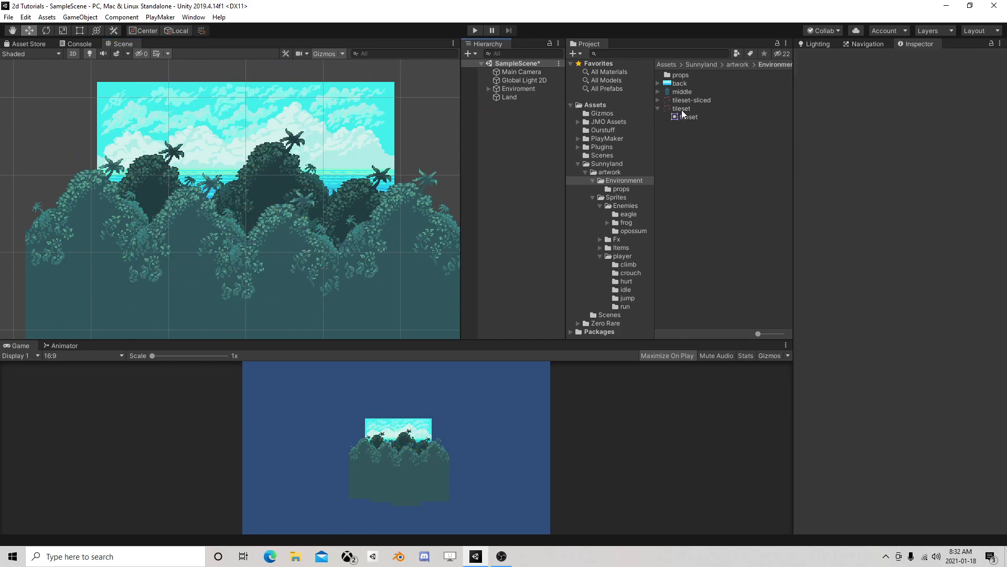
Add the tileset-sliced_0 sprite from the tileset-sliced texture to the scene
click(658, 100)
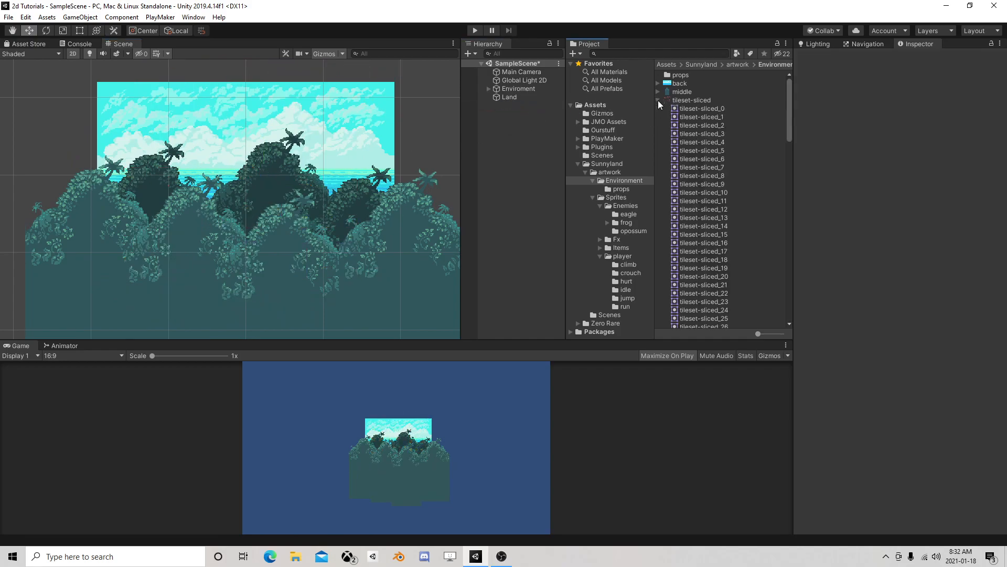
click(697, 102)
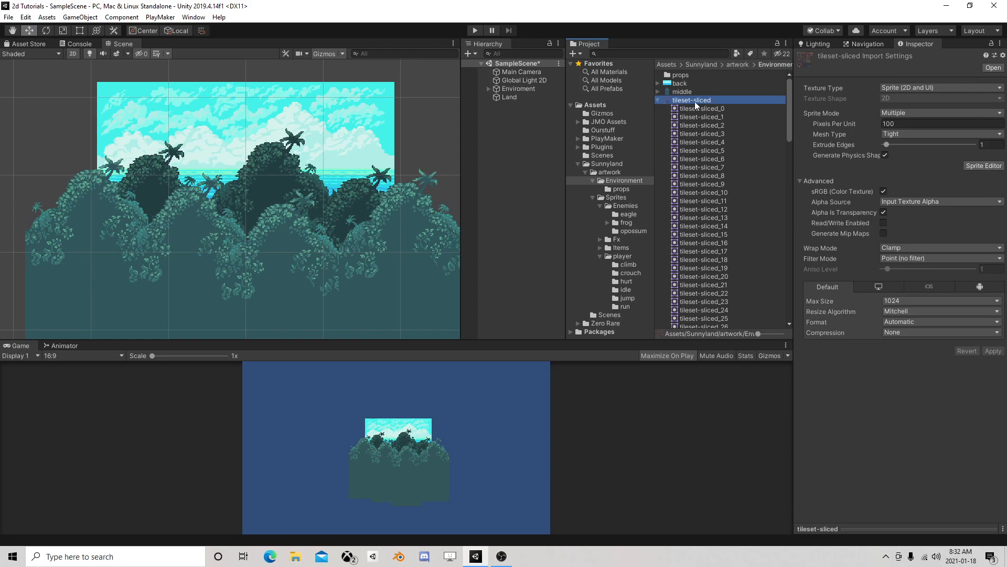
click(698, 108)
drag(697, 108, 511, 131)
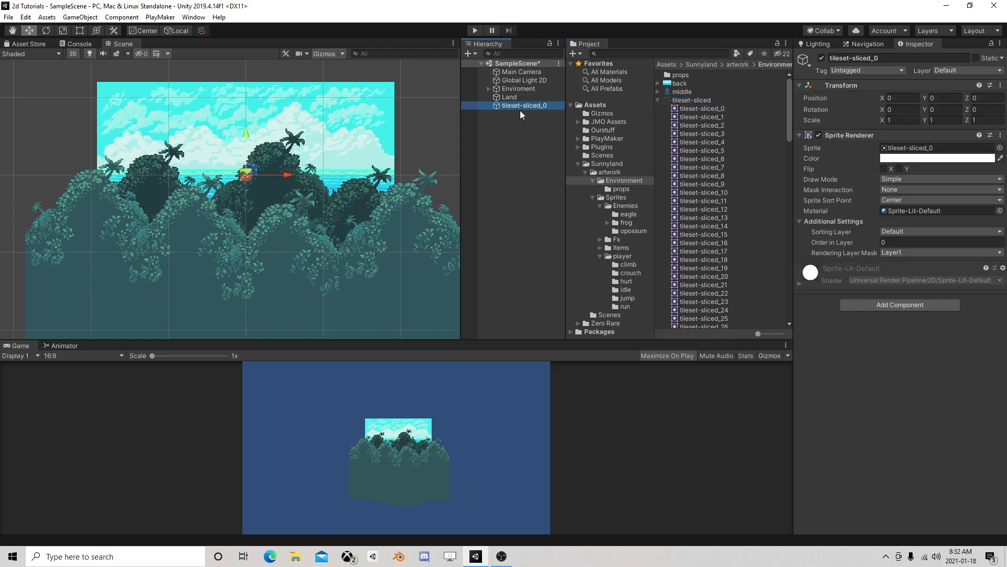
Add a Box Collider 2D to the tileset-sliced_0 tile and move it to about X -2.03, Y -1.03
click(908, 304)
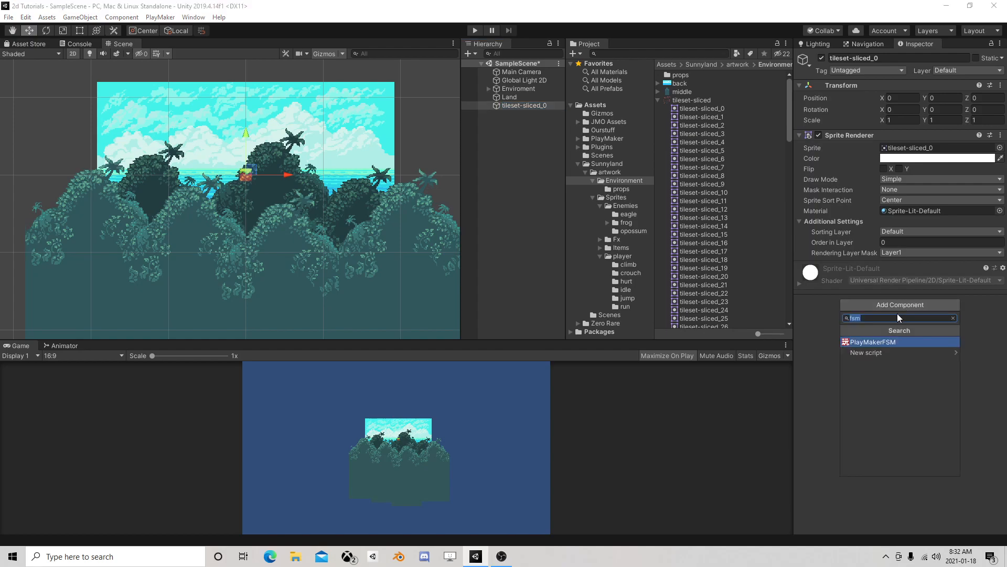
text(box)
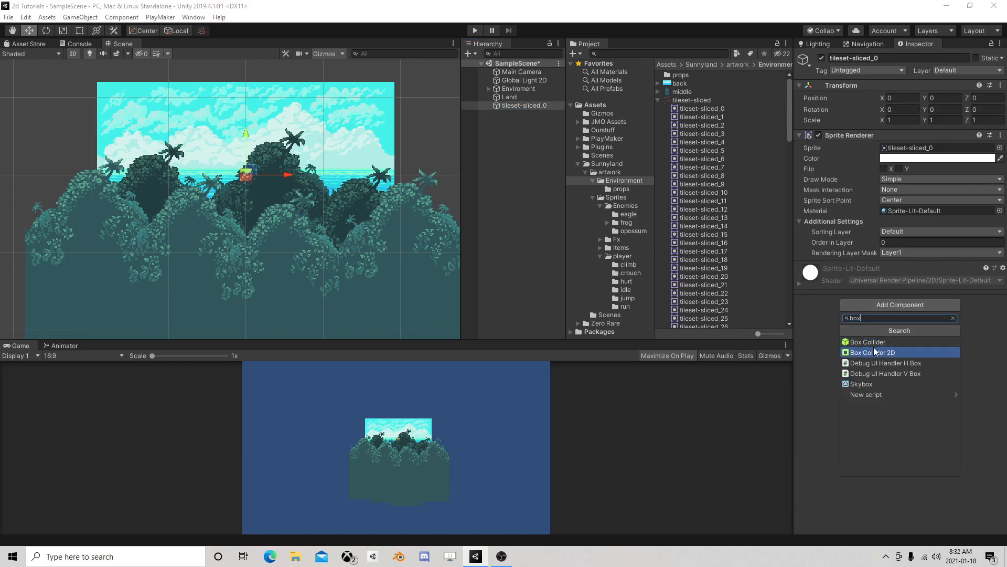
click(876, 351)
click(524, 106)
drag(247, 175, 91, 254)
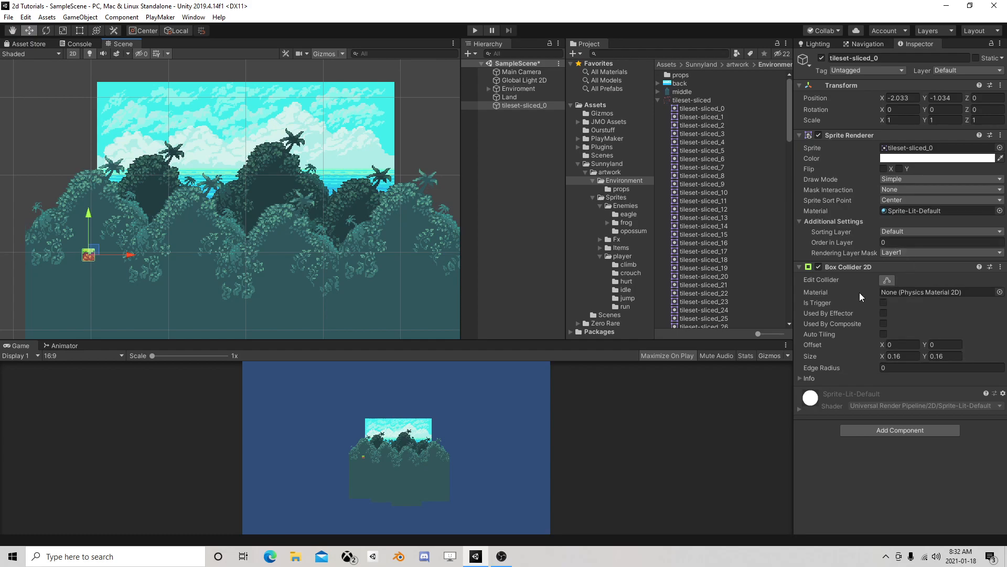
Create a Physics Material 2D named Terrain in the Ourstuff folder and set its friction to 0
click(1000, 291)
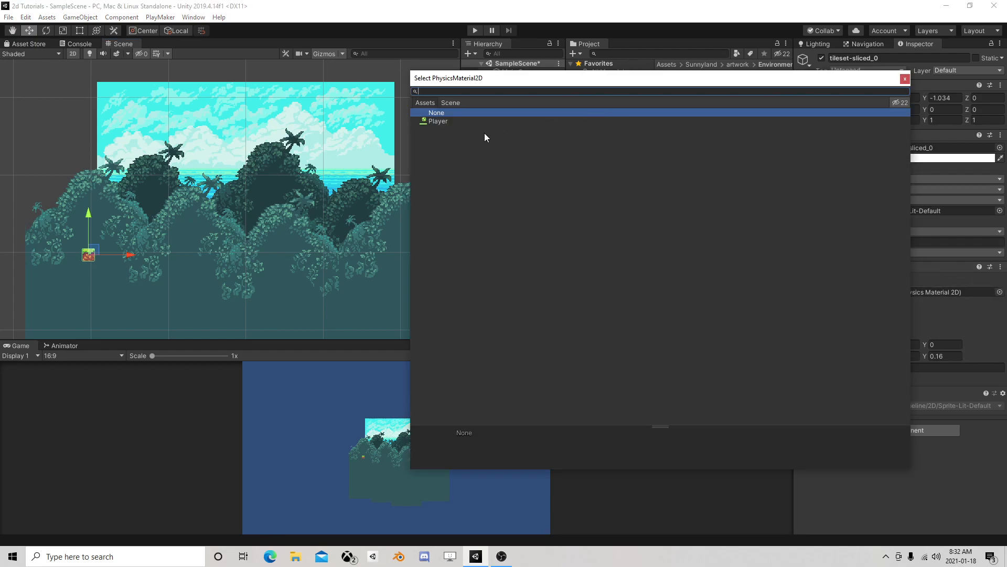
click(905, 79)
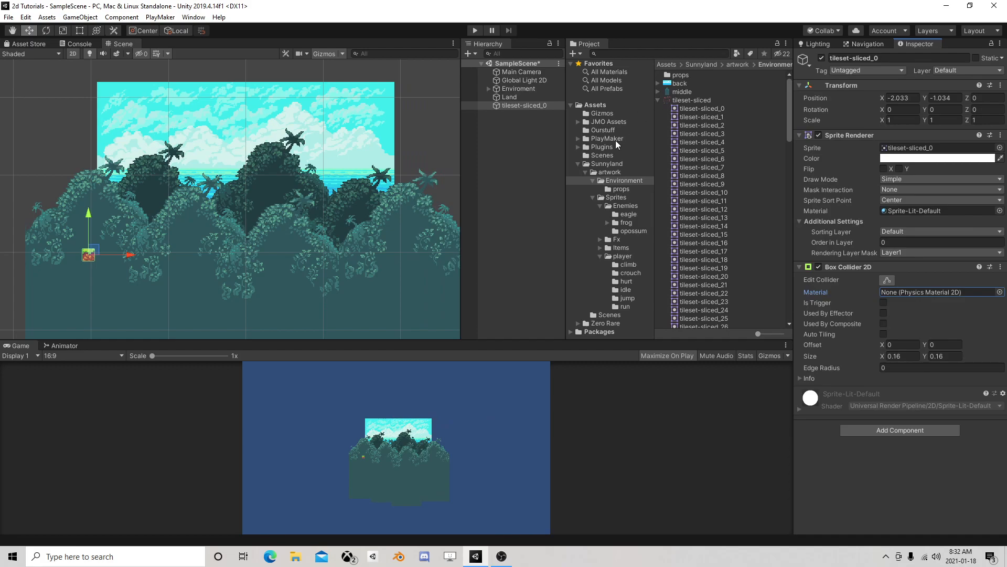
click(580, 164)
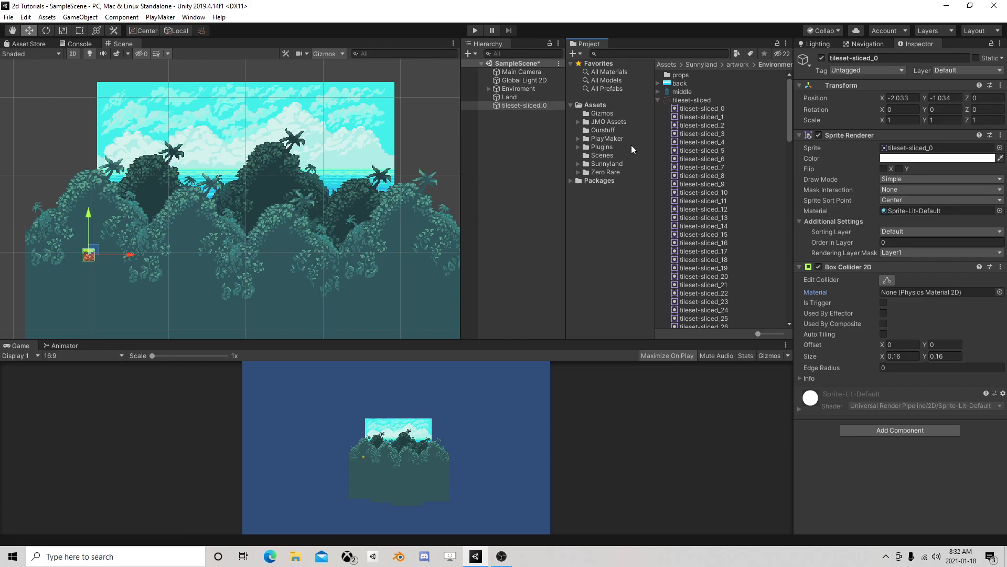
click(603, 130)
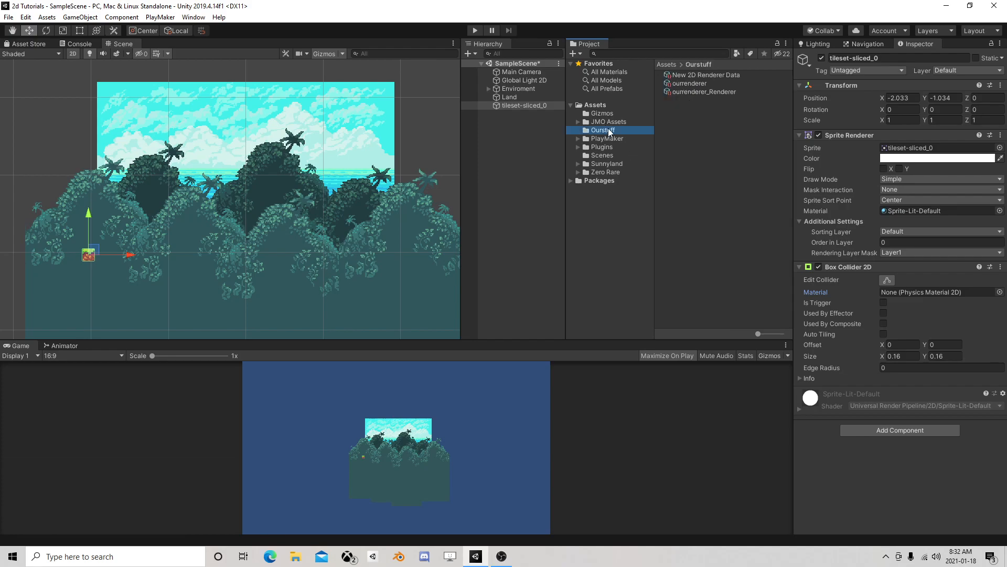
right_click(673, 121)
mouse_move(787, 125)
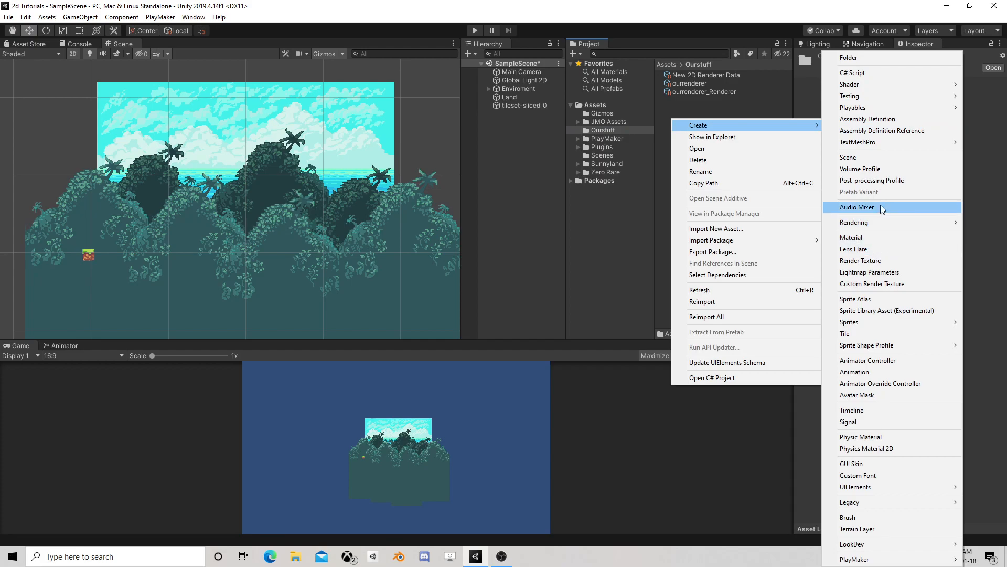
click(883, 449)
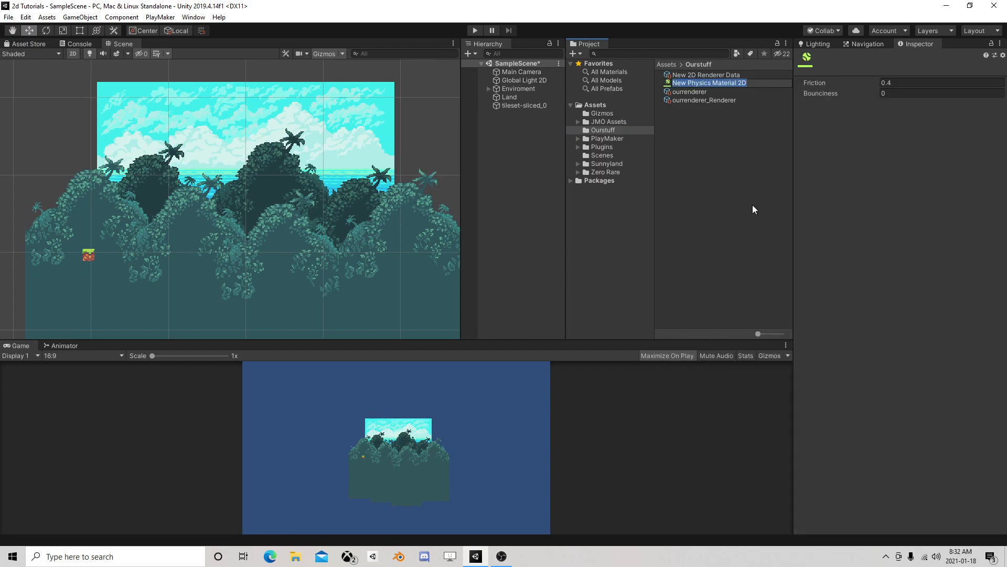
text(Terrain)
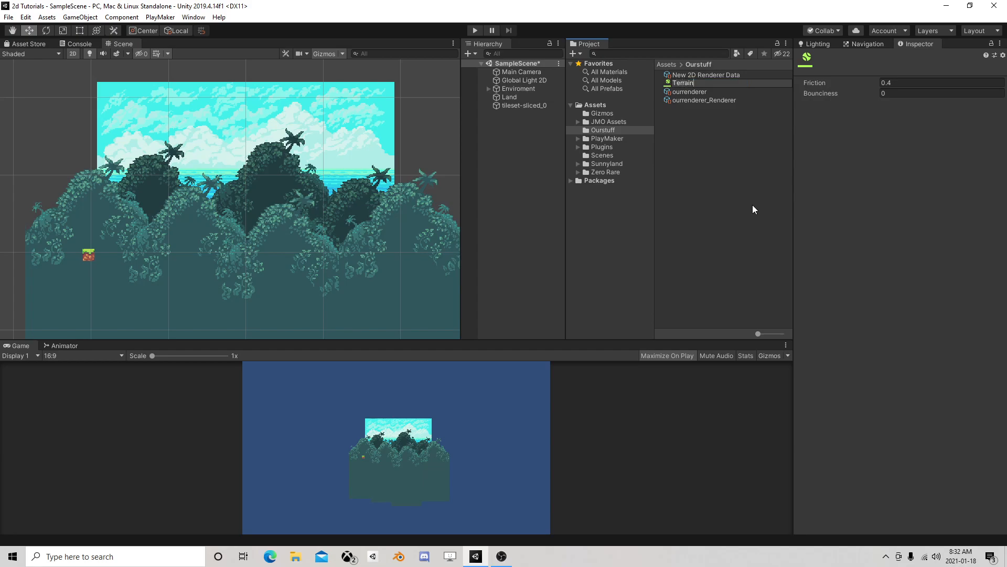
key(Return)
drag(824, 83, 940, 102)
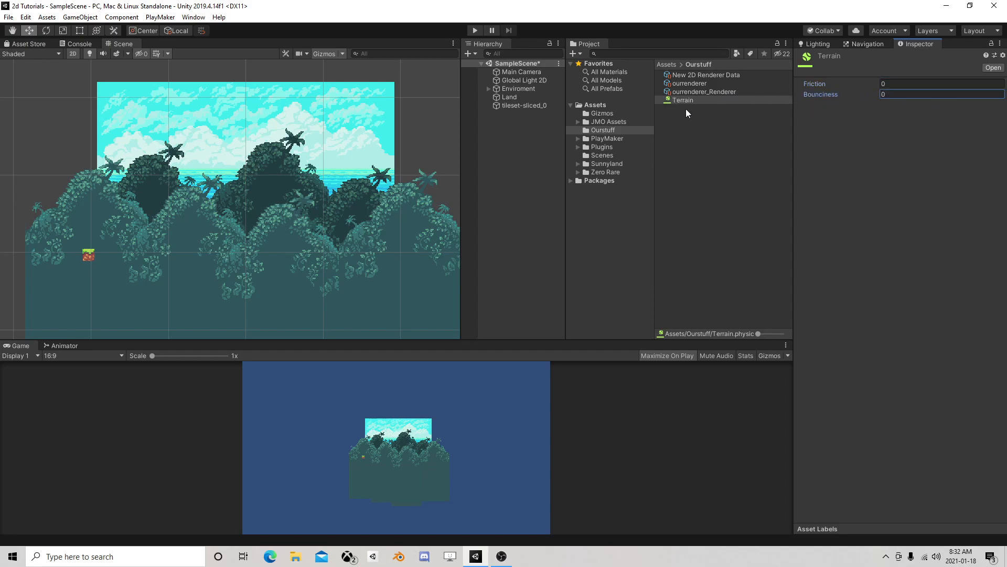
Assign the Terrain physics material to tileset-sliced_0's Box Collider 2D and duplicate the tile into a side-by-side row of four
click(516, 105)
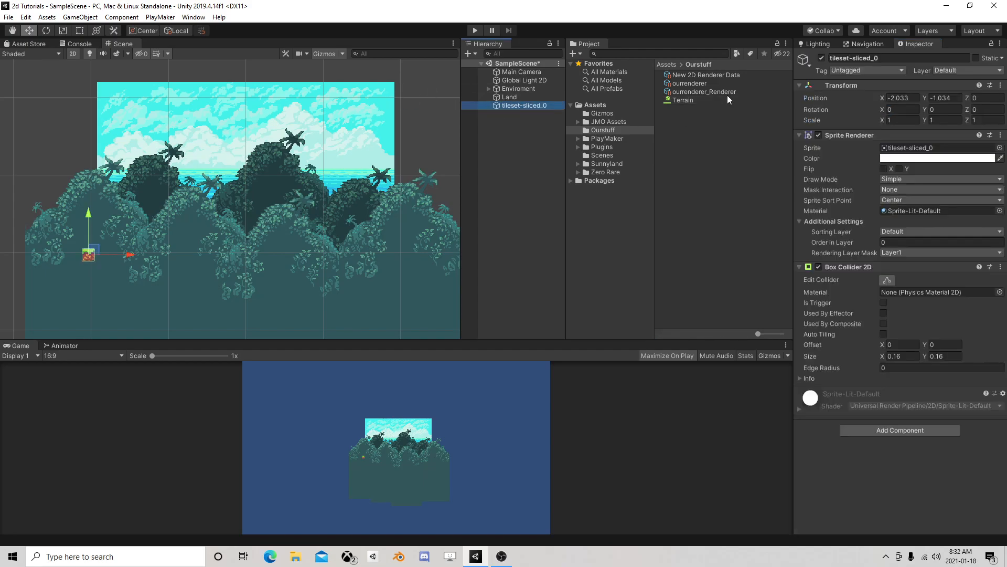
drag(685, 100, 908, 292)
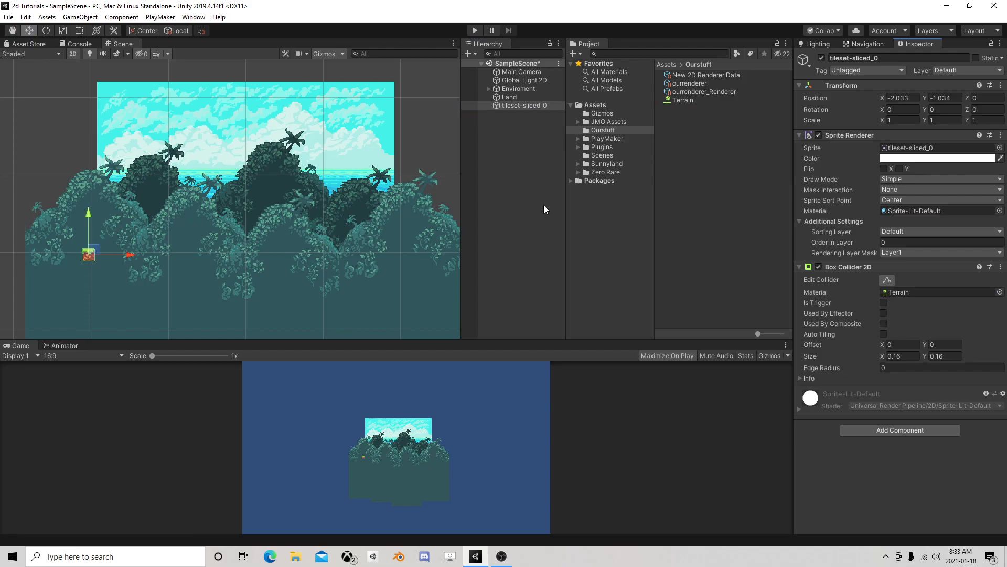
click(514, 104)
key(ctrl+d)
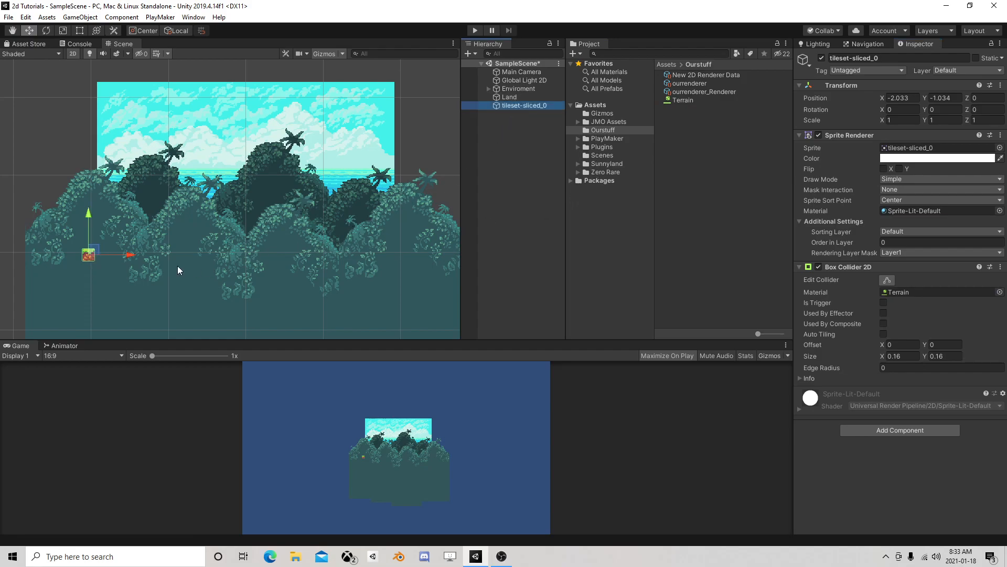
drag(138, 256, 168, 256)
key(ctrl+d)
key(ctrl+d)
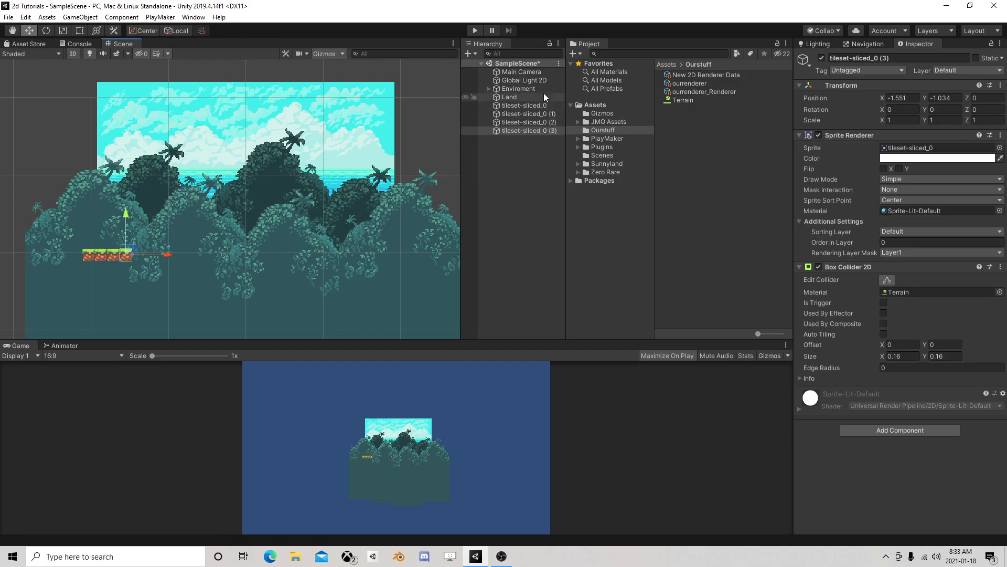
Duplicate the tile row in groups and place the copies end to end to form a continuous strip of 24 tiles
shift+click(527, 105)
key(ctrl+d)
drag(153, 255, 246, 255)
key(ctrl+d)
shift+click(523, 109)
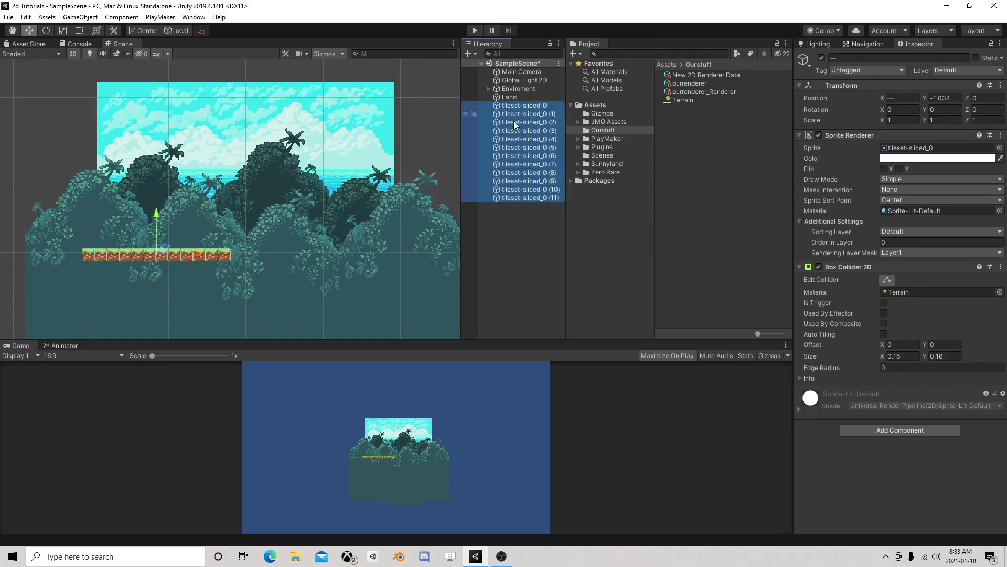
key(ctrl+d)
drag(197, 257, 345, 254)
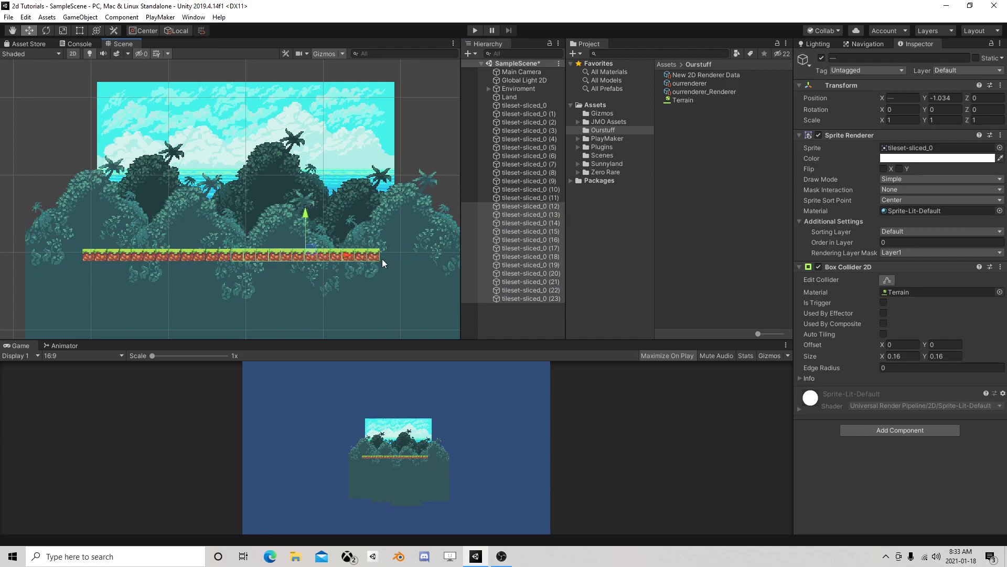
Parent all the tileset-sliced_0 tiles to the Land object and collapse it in the hierarchy
click(521, 106)
shift+click(518, 298)
drag(512, 131, 510, 97)
click(492, 98)
click(489, 97)
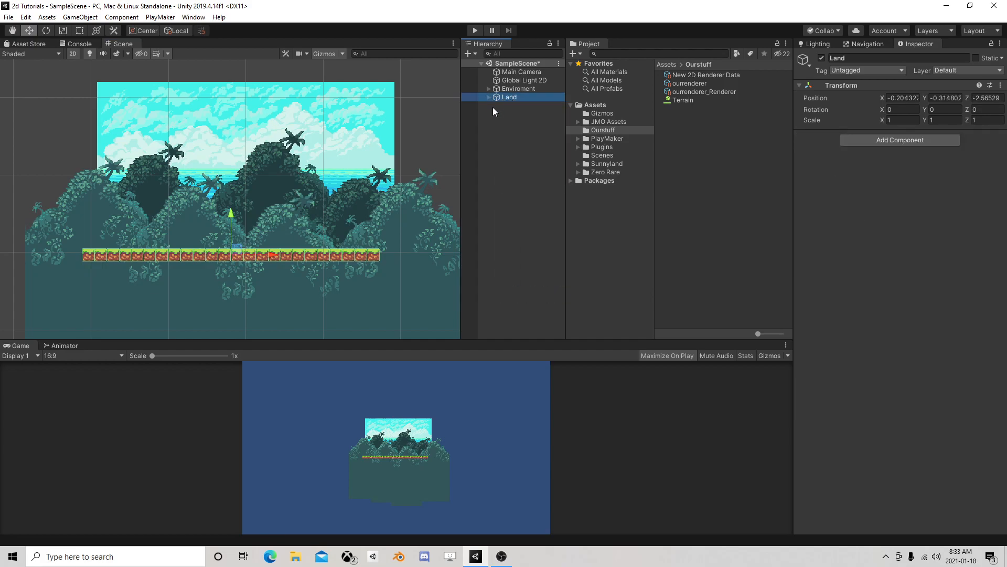
click(490, 162)
Set the Main Camera's orthographic size to 0.8 and raise the camera to about Y -0.297
scroll(340, 242, up, 5)
middle_drag(216, 222, 269, 263)
scroll(291, 260, down, 2)
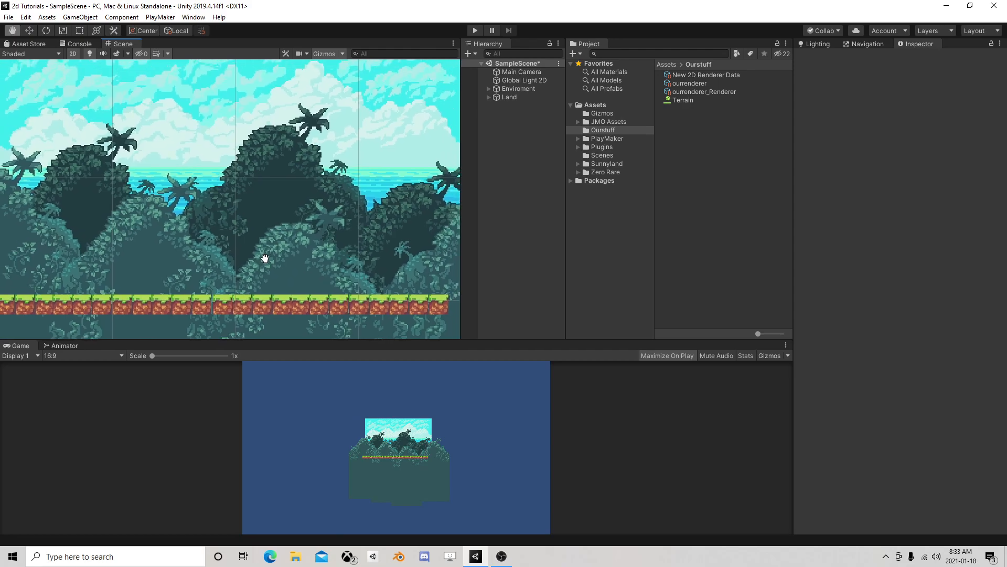
click(529, 72)
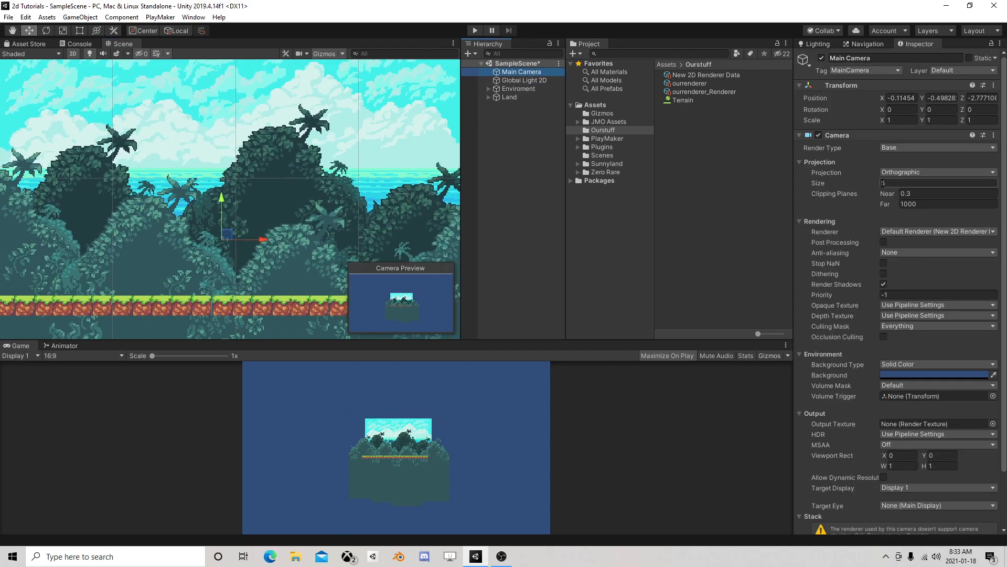
drag(877, 183, 805, 187)
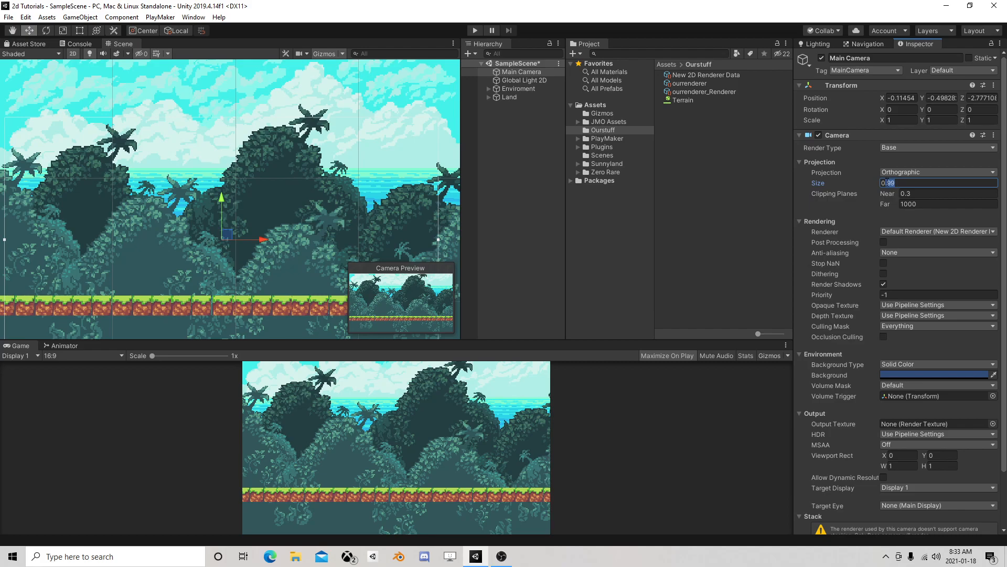
text(9)
drag(917, 185, 859, 184)
text(.8)
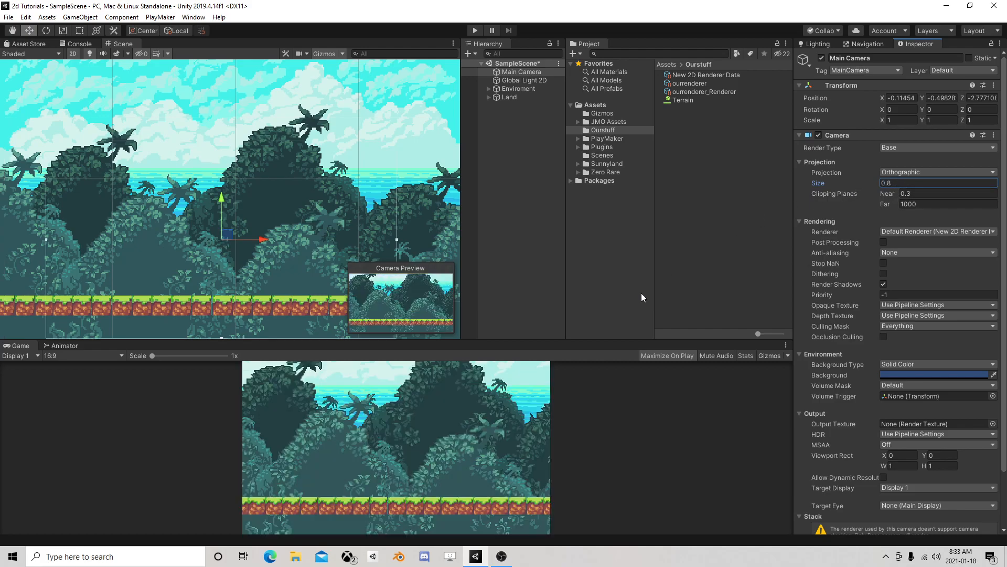
drag(223, 200, 231, 180)
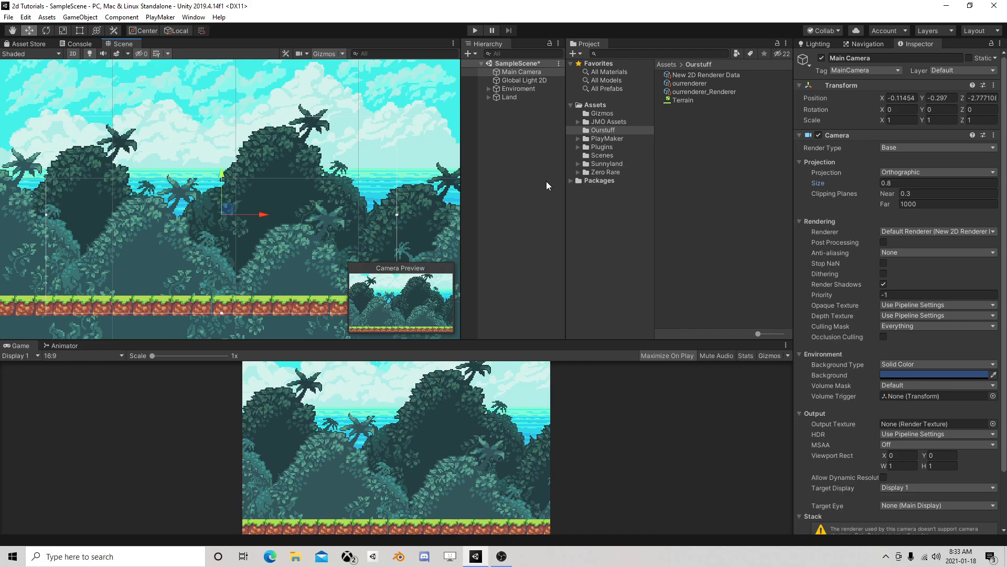
click(495, 135)
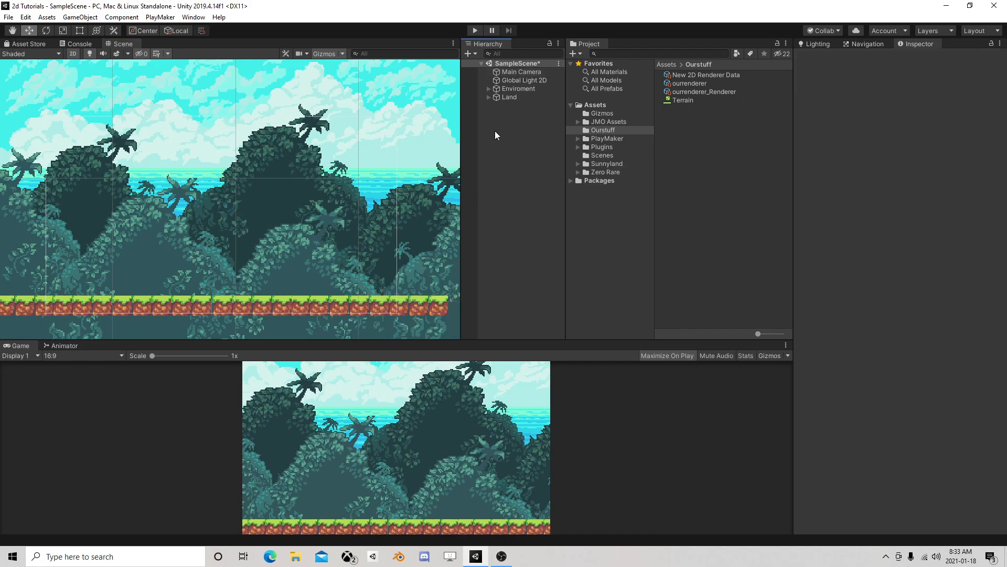
Create an empty game object named Player and give it the Player tag
right_click(496, 124)
click(531, 222)
click(515, 106)
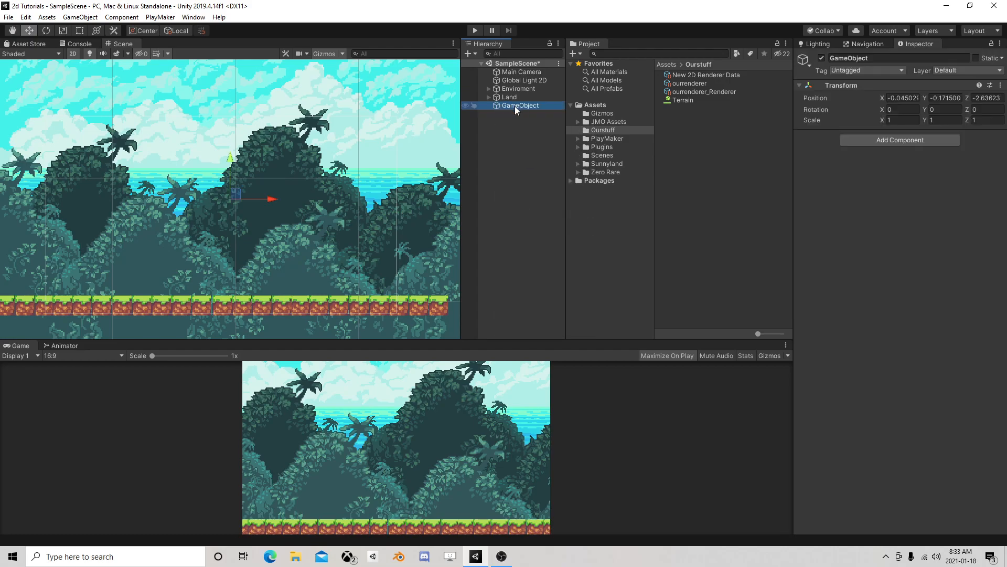
text(Player)
key(Return)
click(860, 71)
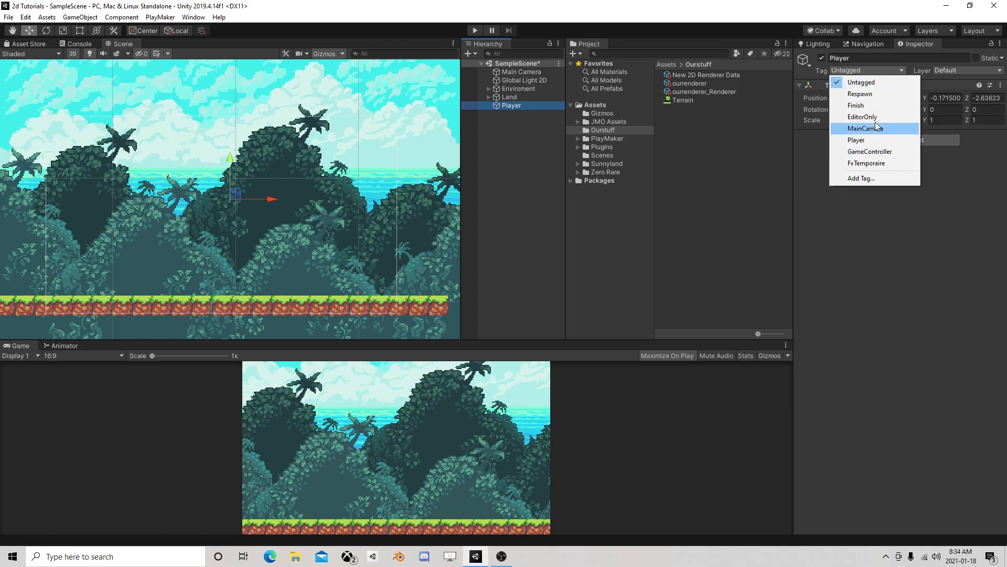
click(873, 142)
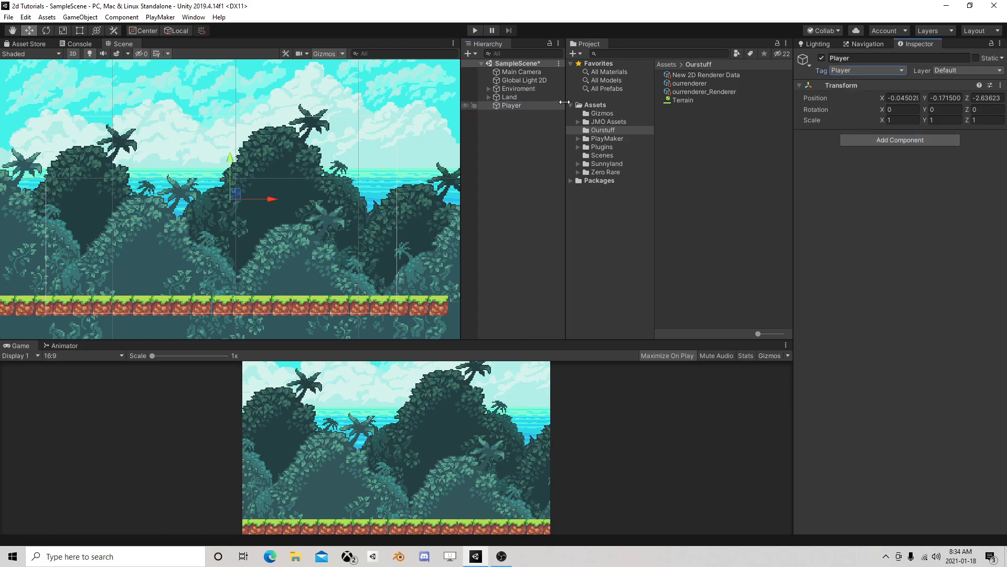
Check the project's user layer list and assign the Player object to the Player layer
click(967, 71)
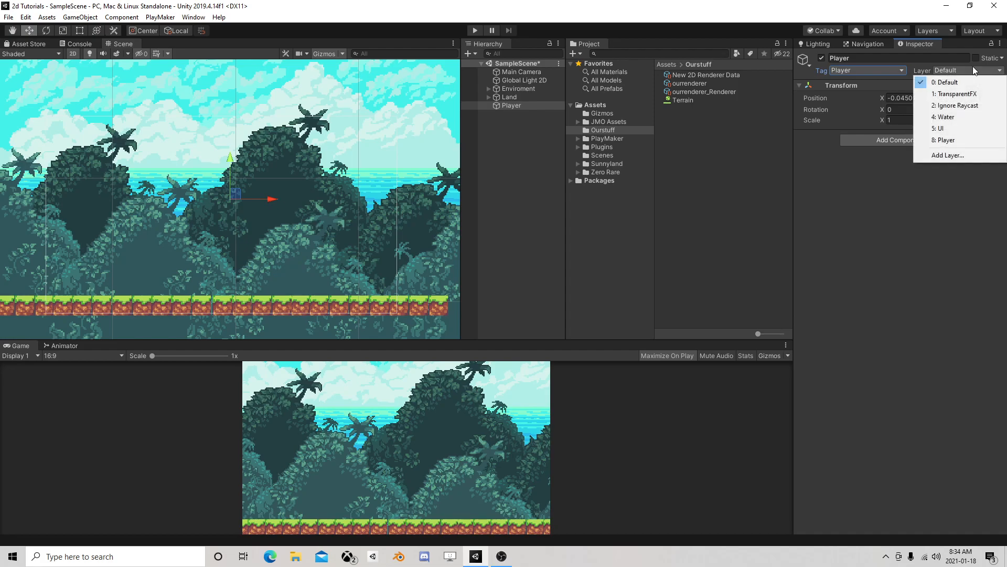
click(948, 155)
click(896, 232)
click(899, 263)
click(900, 285)
click(901, 201)
click(904, 223)
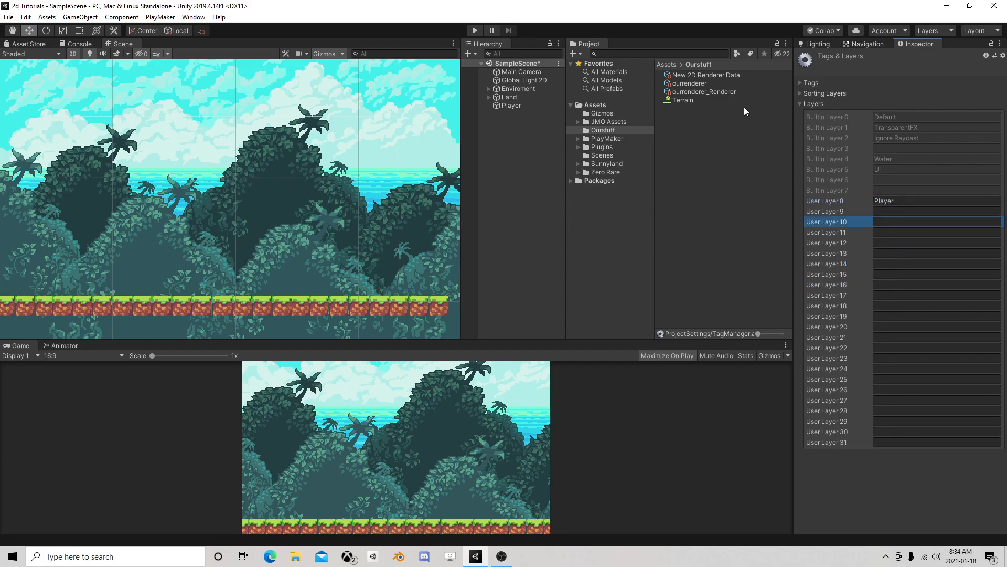
click(714, 128)
click(528, 104)
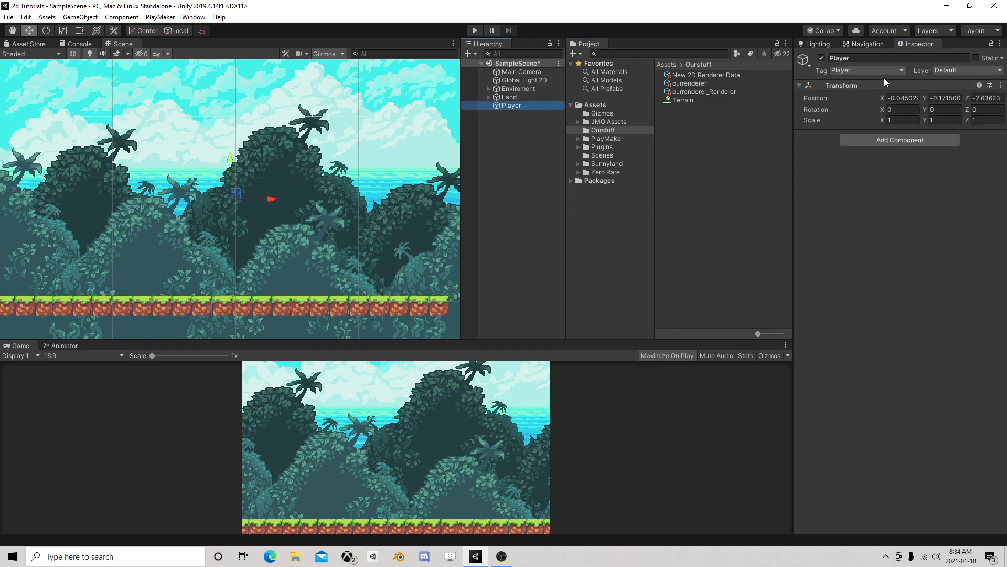
click(958, 67)
click(928, 143)
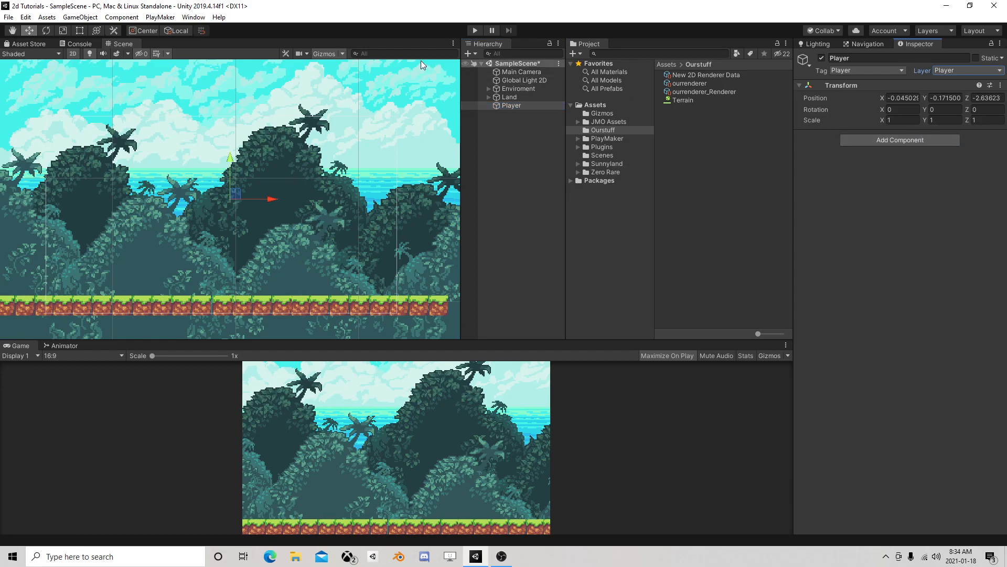
Examine the Layer Collision Matrix in the project's Physics 2D settings and close the settings
click(26, 17)
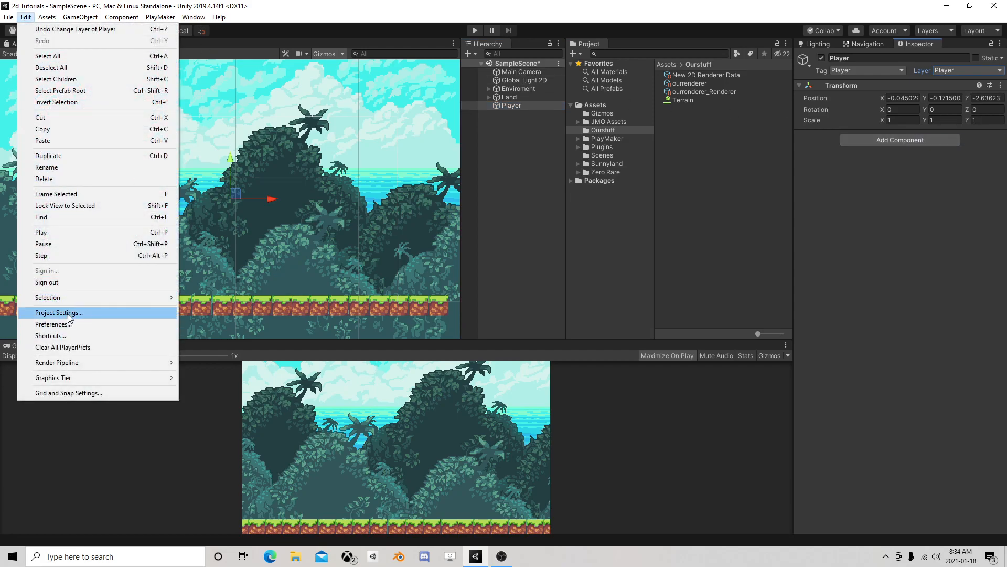
click(69, 314)
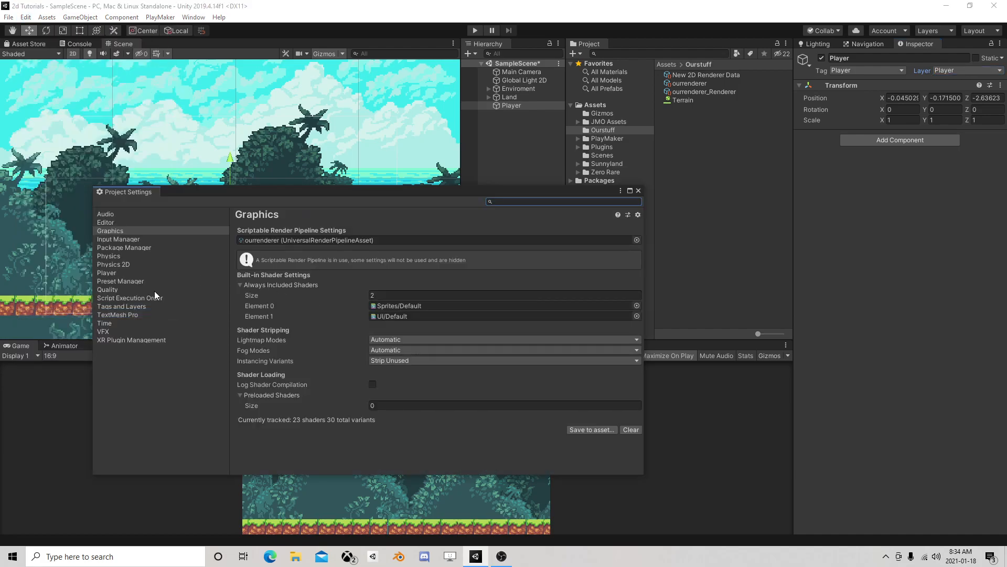
click(116, 258)
click(116, 265)
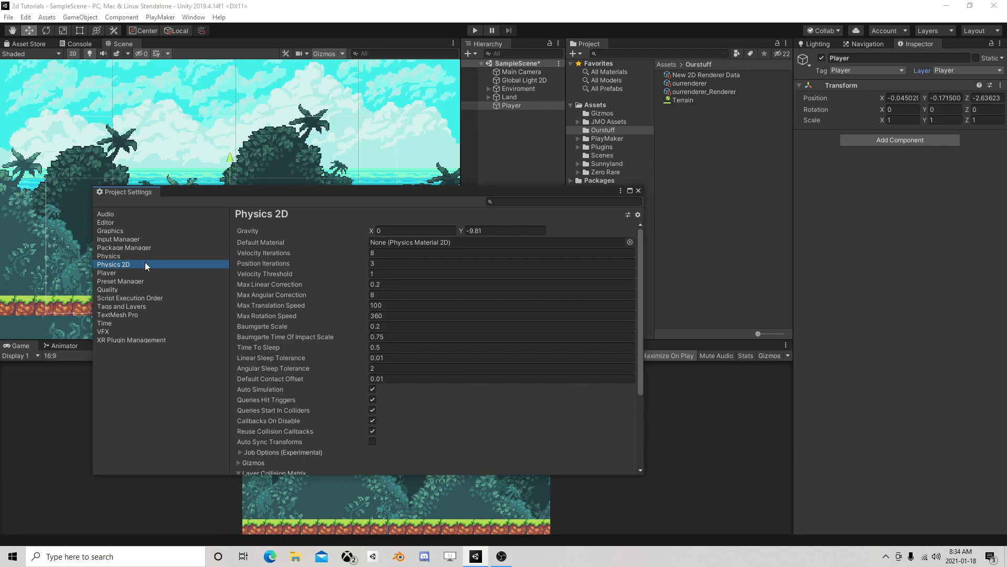
scroll(382, 327, down, 4)
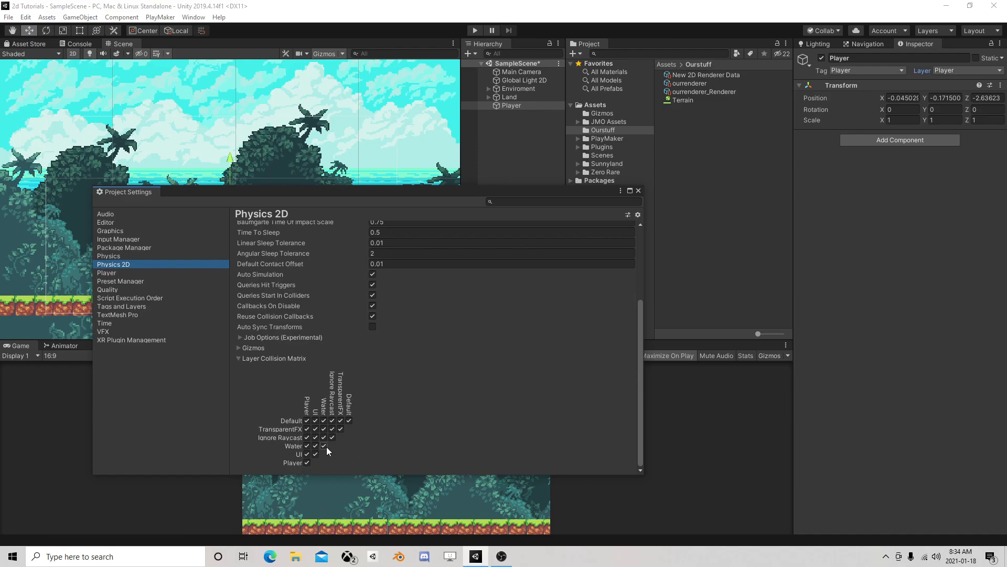
click(639, 191)
click(530, 152)
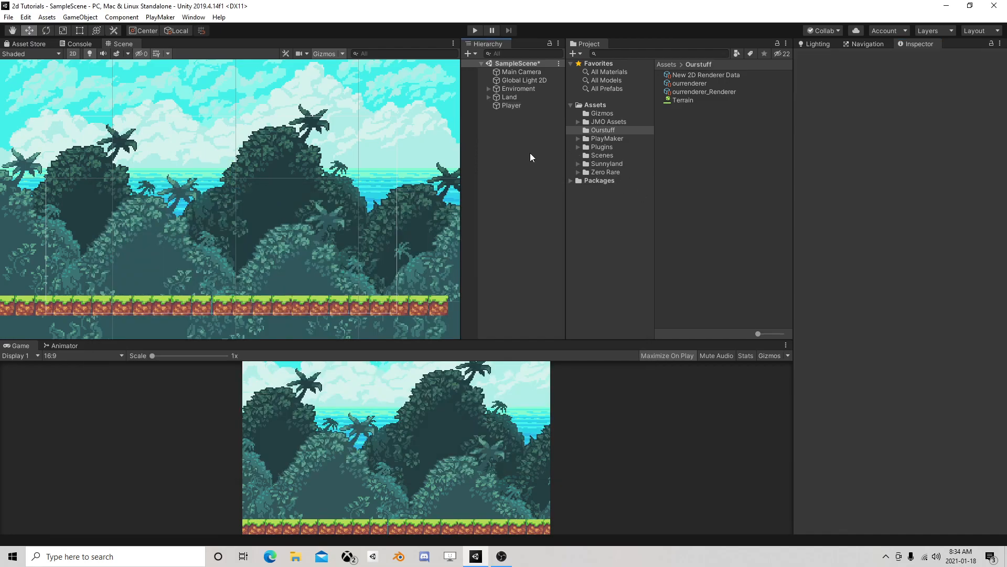
Move the Player object to about X -0.37, Y -0.646 above the land and add an Animator component to it
click(513, 106)
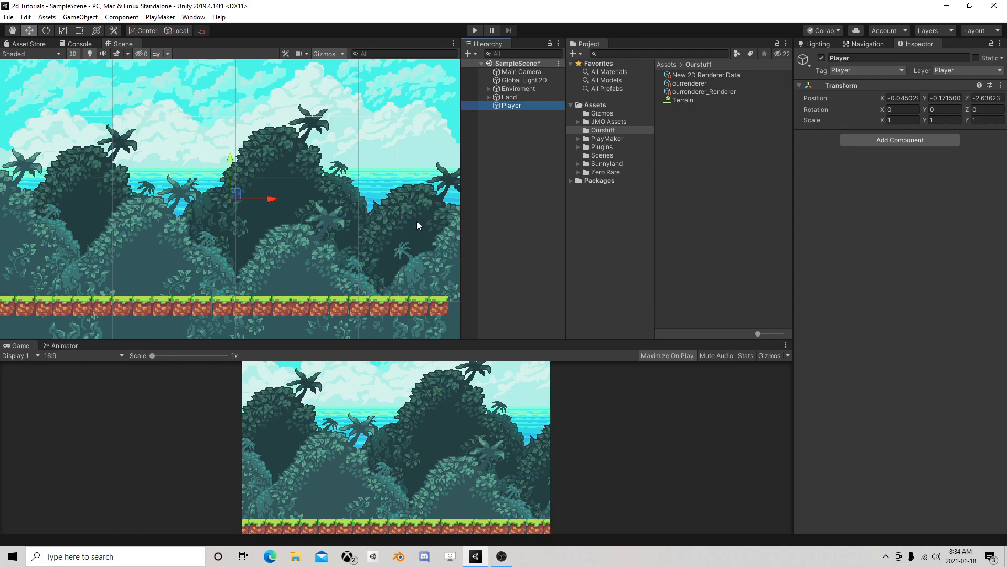
click(511, 139)
click(521, 106)
drag(236, 194, 197, 251)
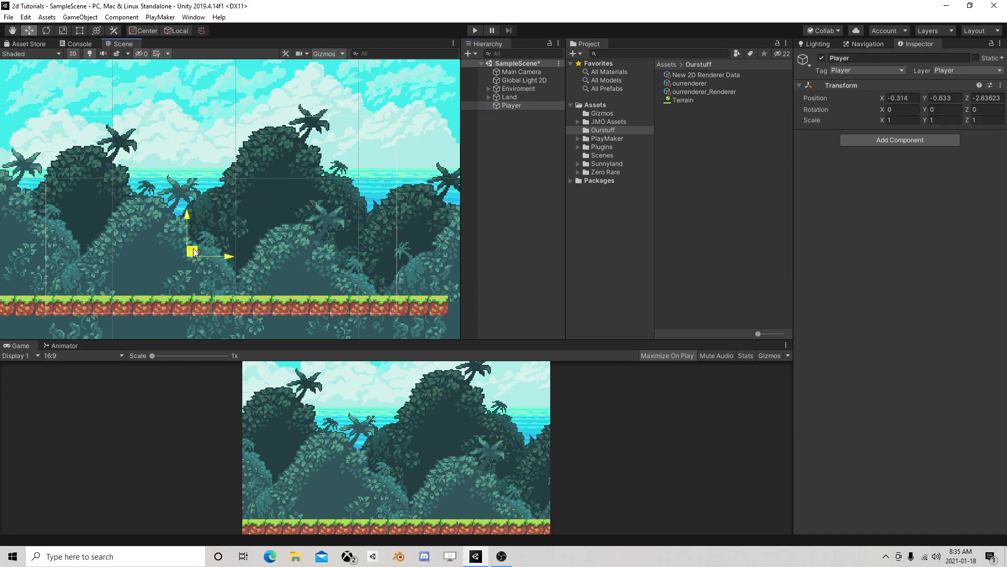
click(885, 139)
text(Ani)
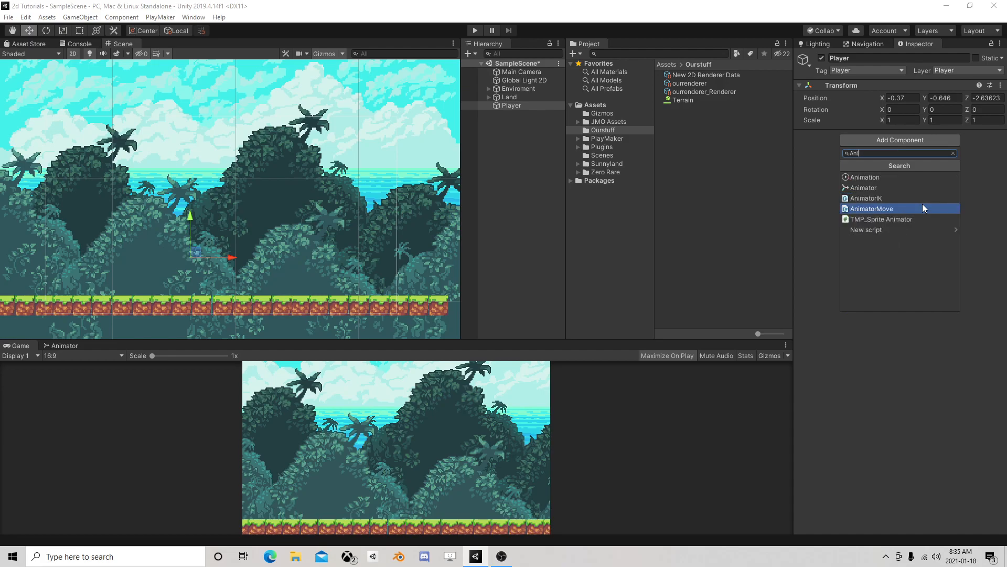
click(900, 188)
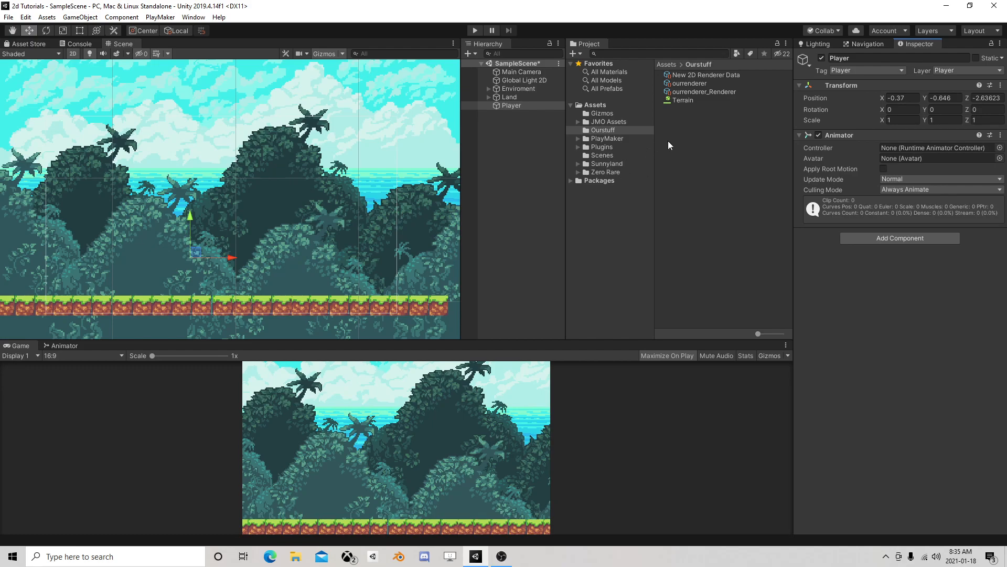
Create a folder named Player inside the Ourstuff folder and open it
right_click(679, 124)
mouse_move(703, 131)
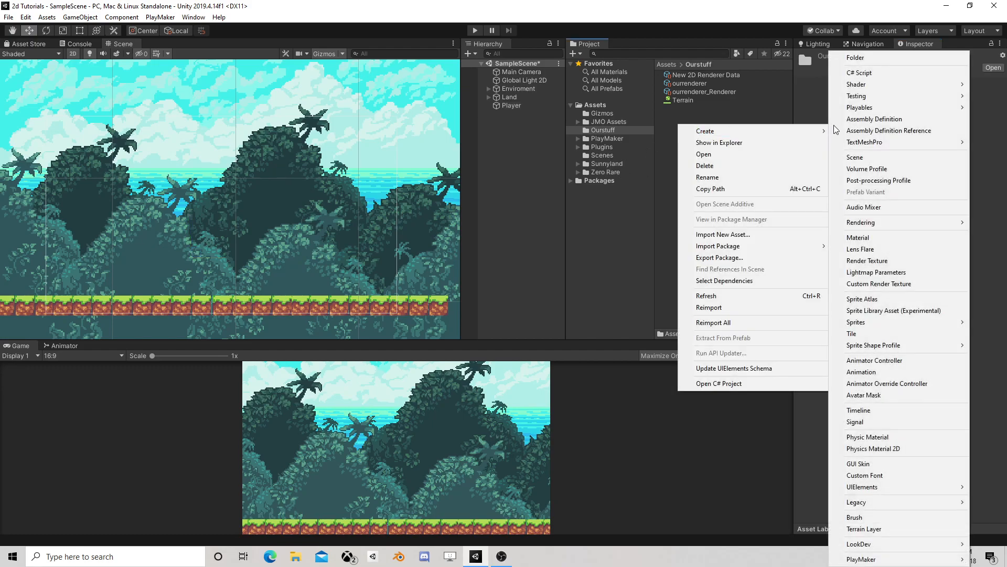
click(879, 60)
text(Player)
key(Return)
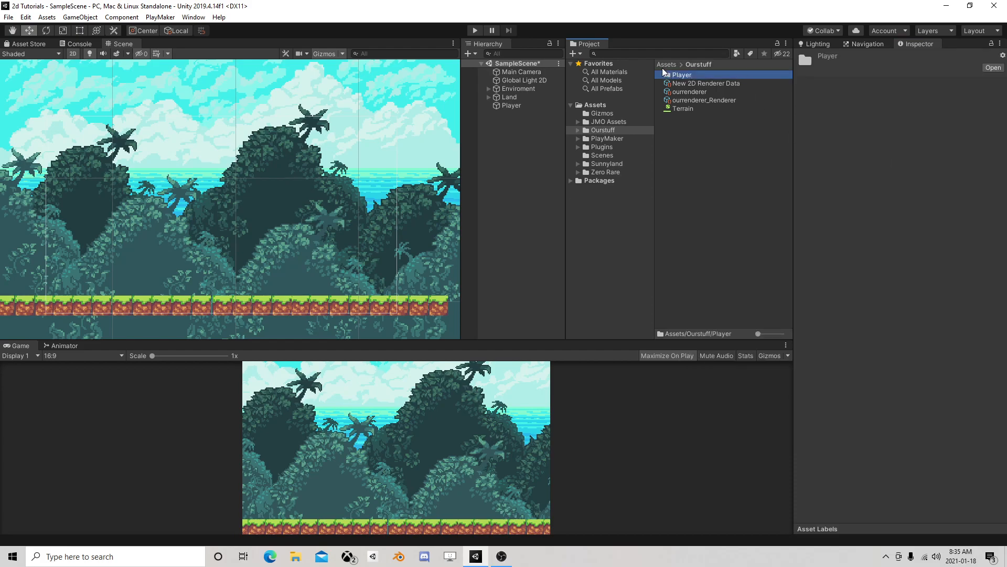
double_click(684, 77)
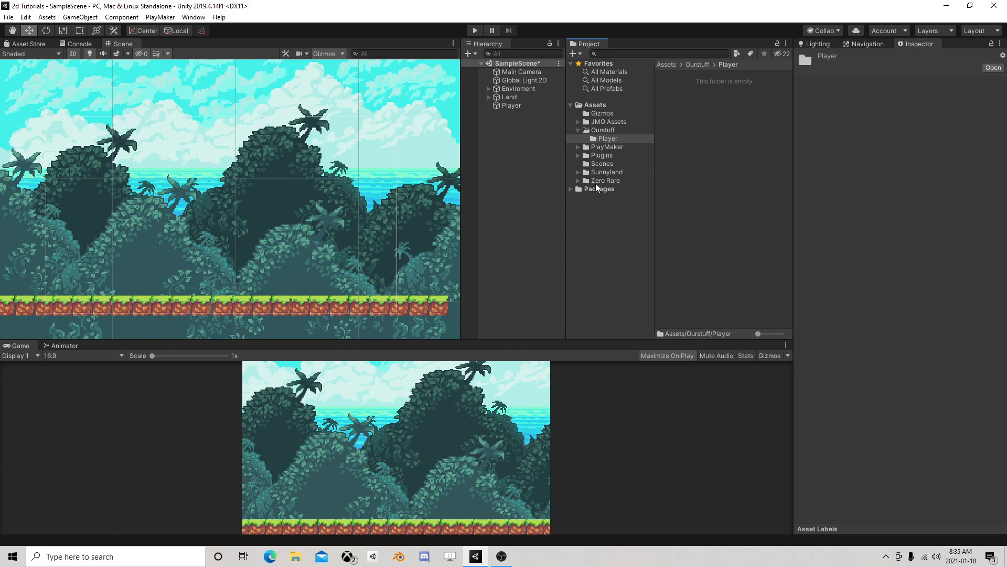
Open the Animation window for the Player object and place it clear of the project files
click(514, 106)
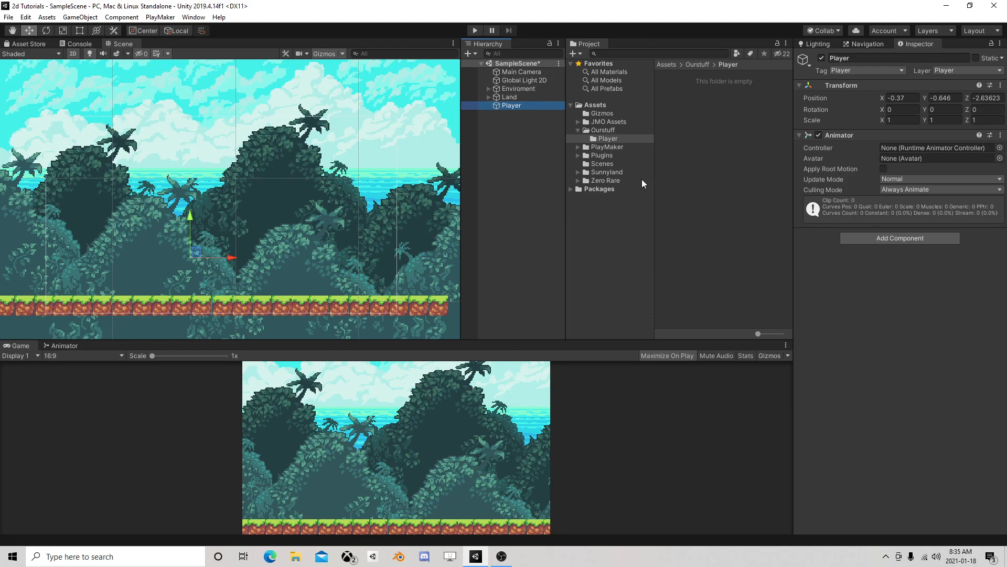
click(194, 18)
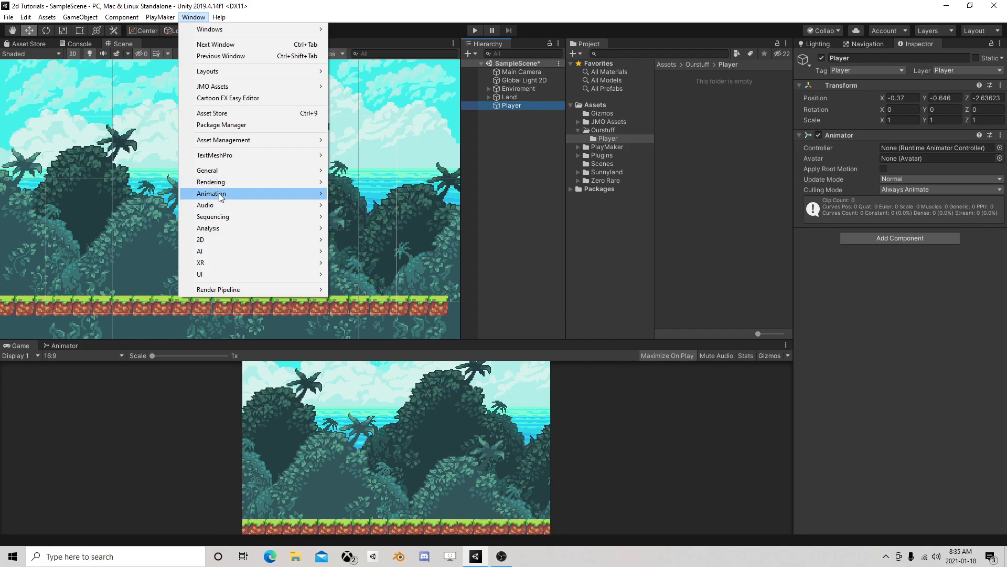
mouse_move(219, 194)
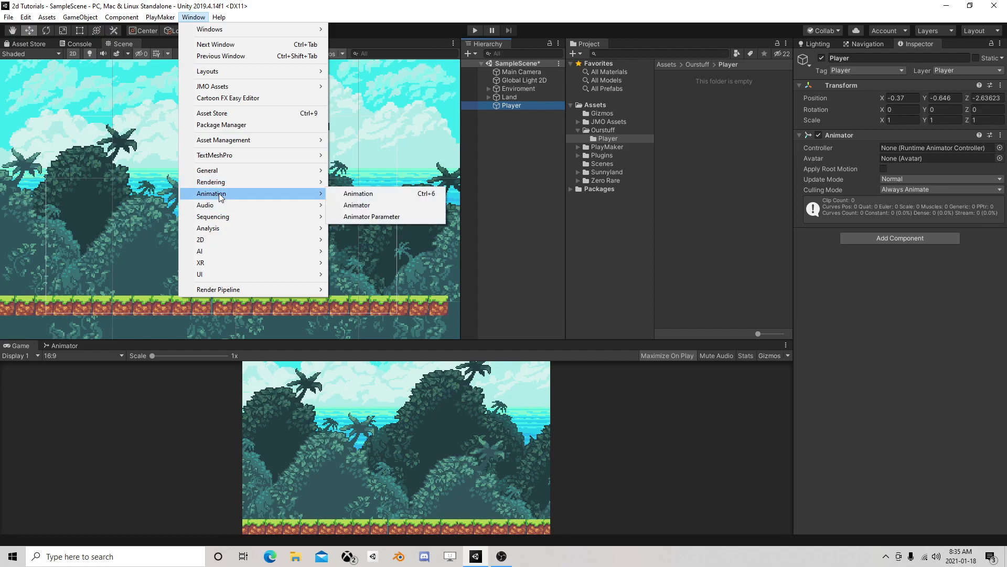
click(375, 195)
drag(407, 108, 222, 194)
Open the idle sprite folder under Sunnyland/artwork/Sprites/player in the project files
click(579, 169)
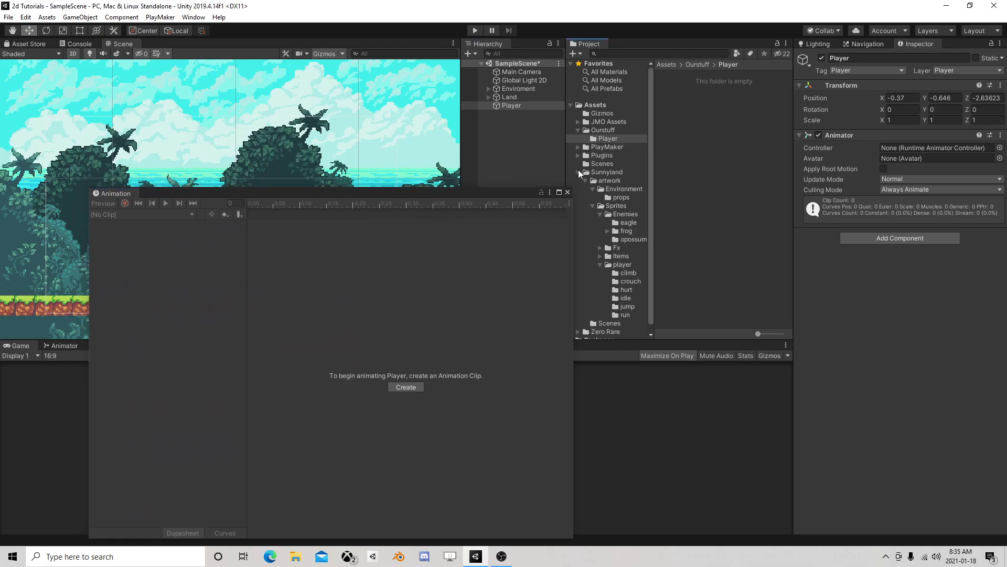
click(585, 180)
click(586, 180)
click(593, 188)
click(593, 198)
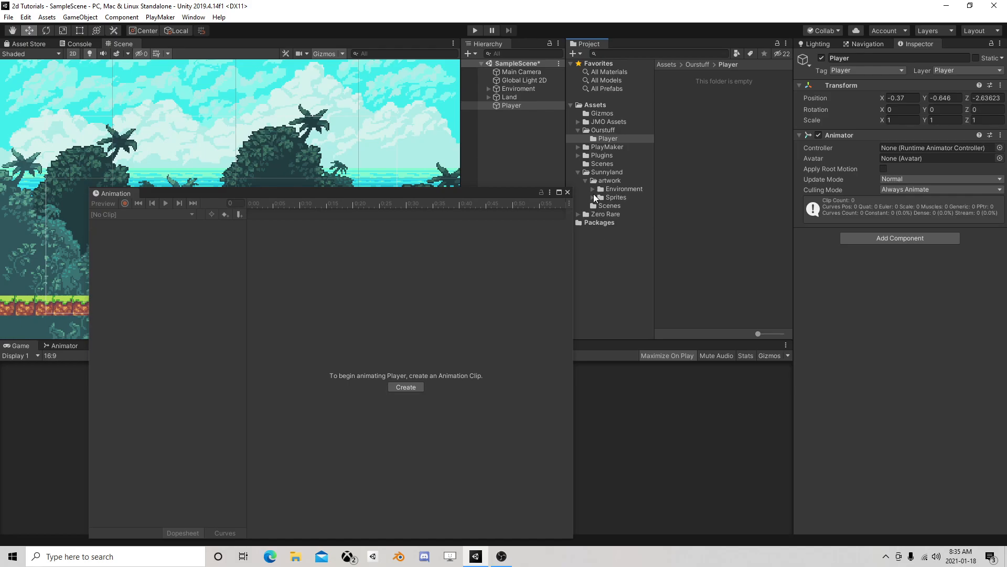
click(594, 198)
click(600, 206)
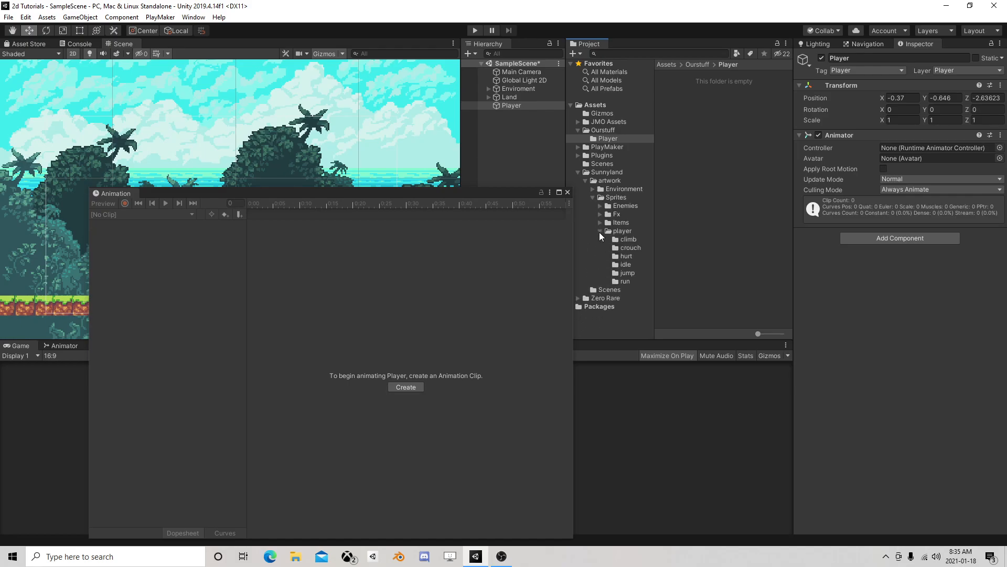
click(627, 265)
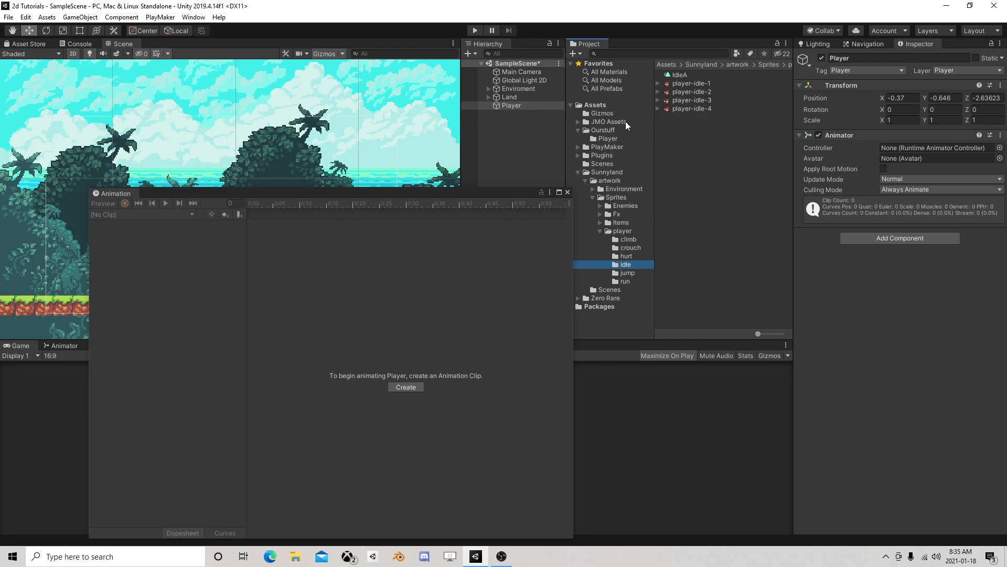
Create an animation clip for the Player named PlayerIdle in the idle folder
click(411, 386)
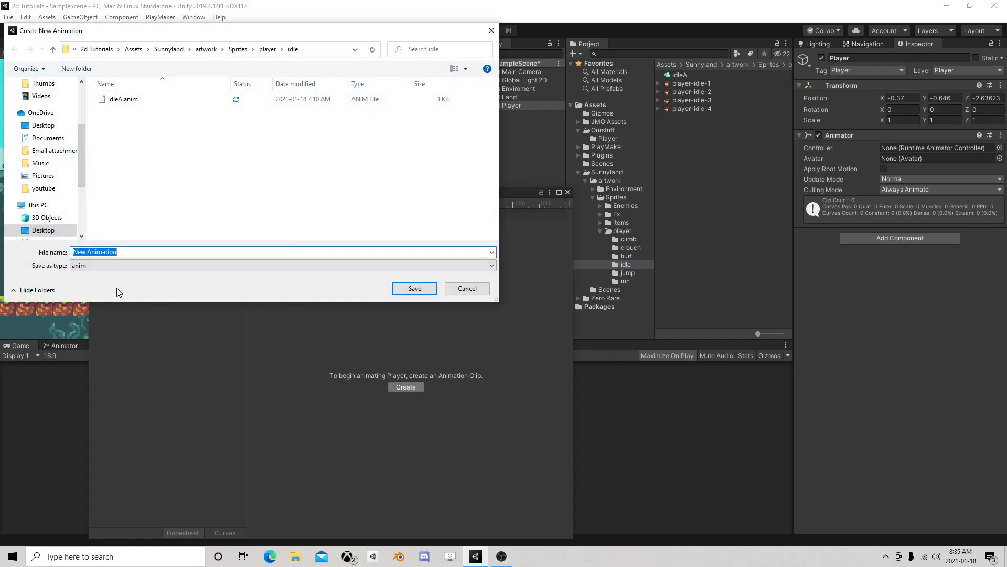
text(P)
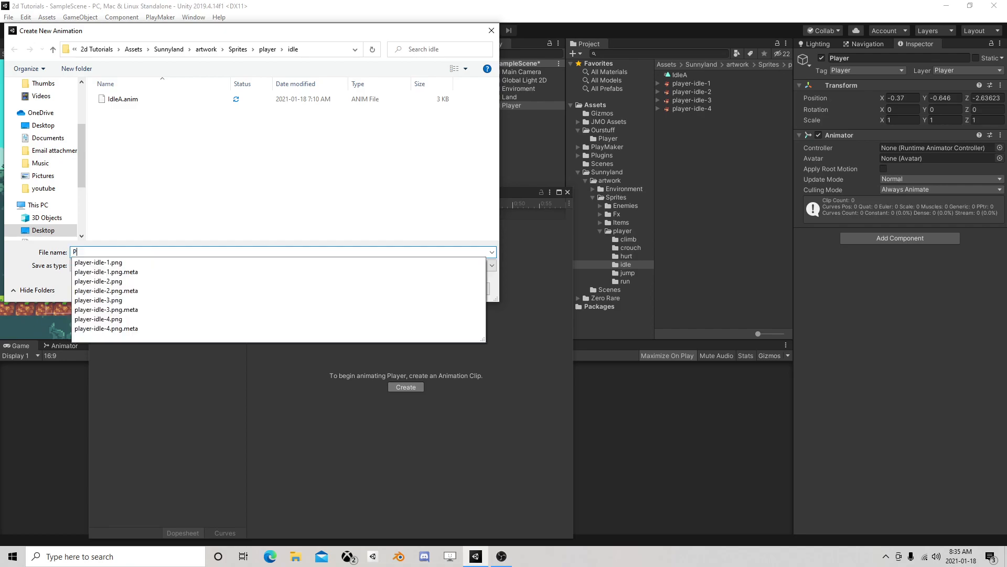
text(layerIdle)
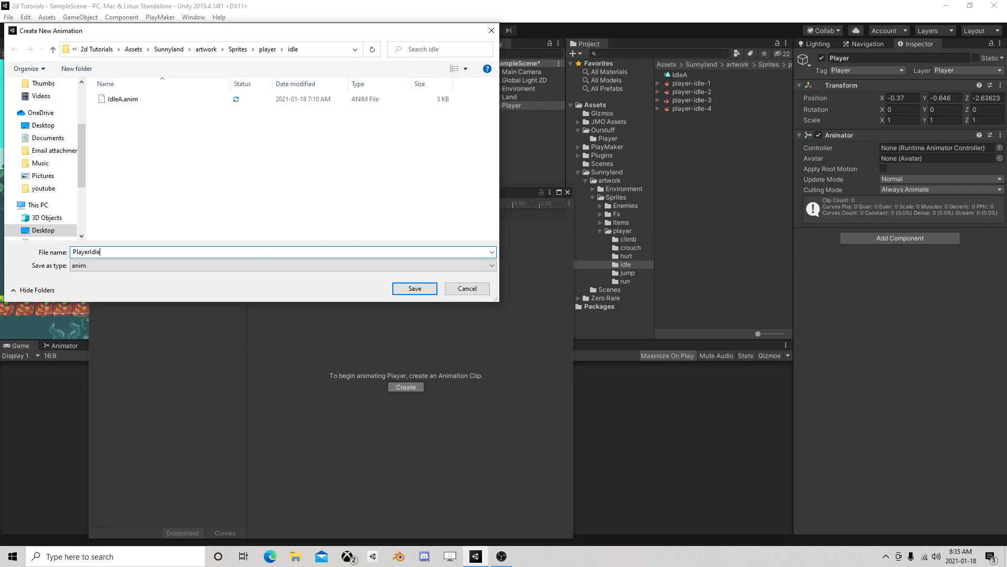
click(414, 289)
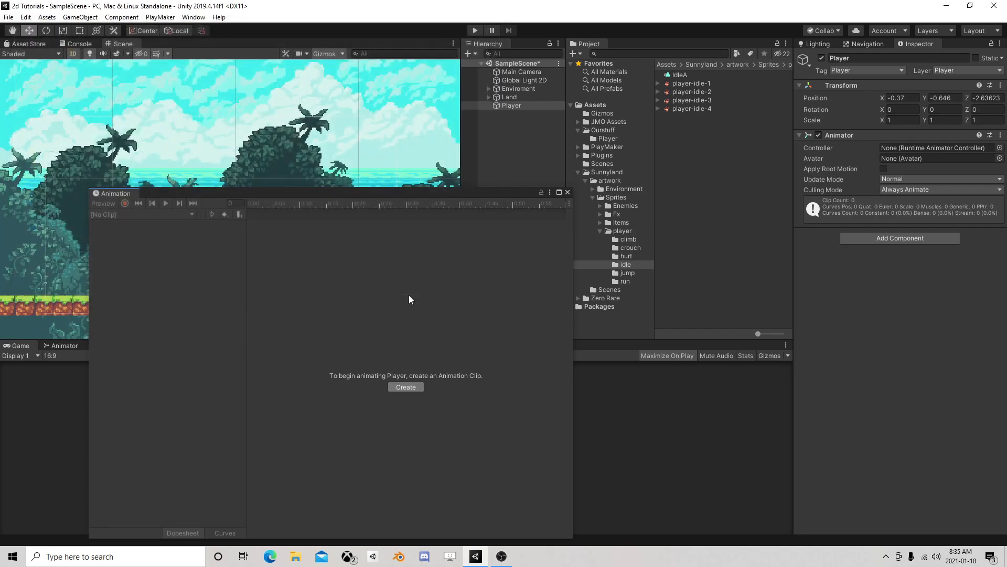
Add the sprites player-idle-1 to player-idle-4 to the PlayerIdle clip and stretch their keyframes to about 1:00
click(685, 83)
shift+click(694, 108)
drag(700, 94, 369, 249)
drag(308, 201, 409, 227)
click(298, 214)
drag(317, 203, 382, 157)
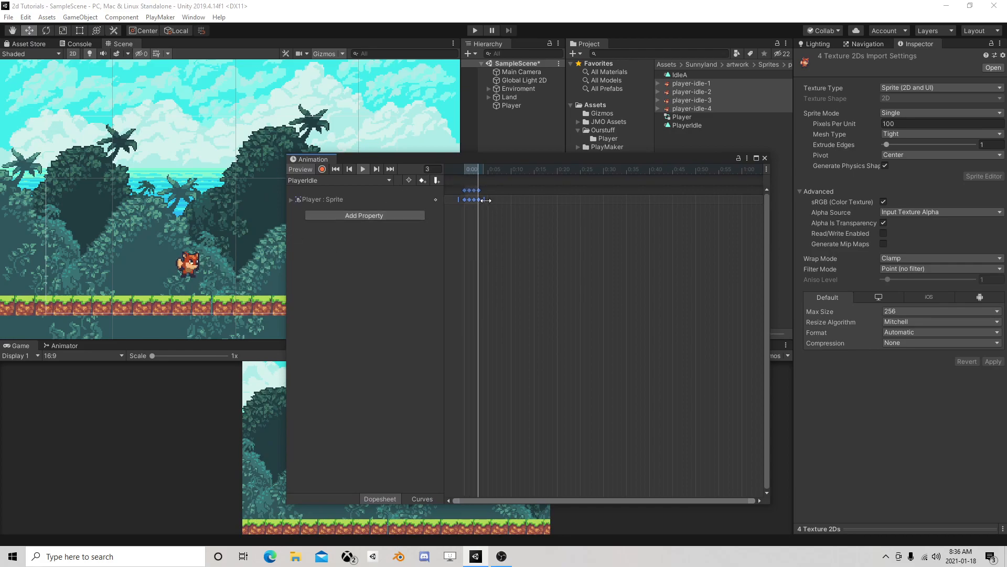
drag(484, 199, 757, 202)
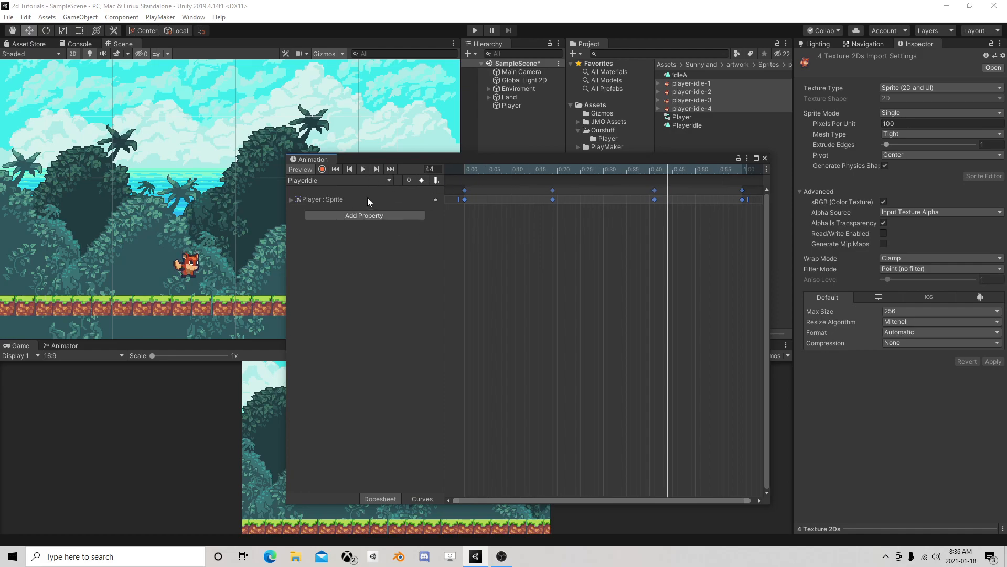
Create a second animation clip for the Player named PlayerMove in the idle folder
click(325, 181)
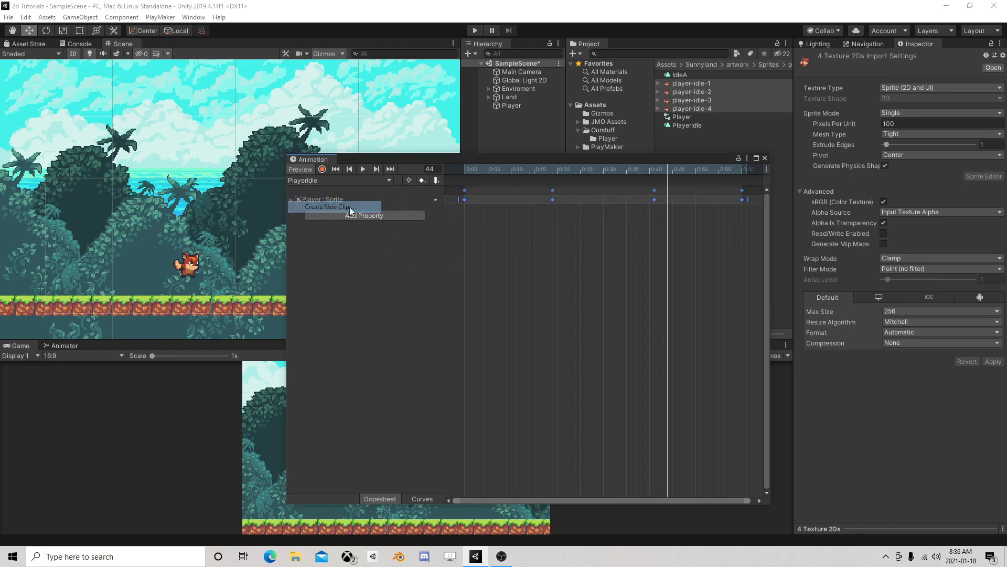
click(340, 204)
text(PlayerMove)
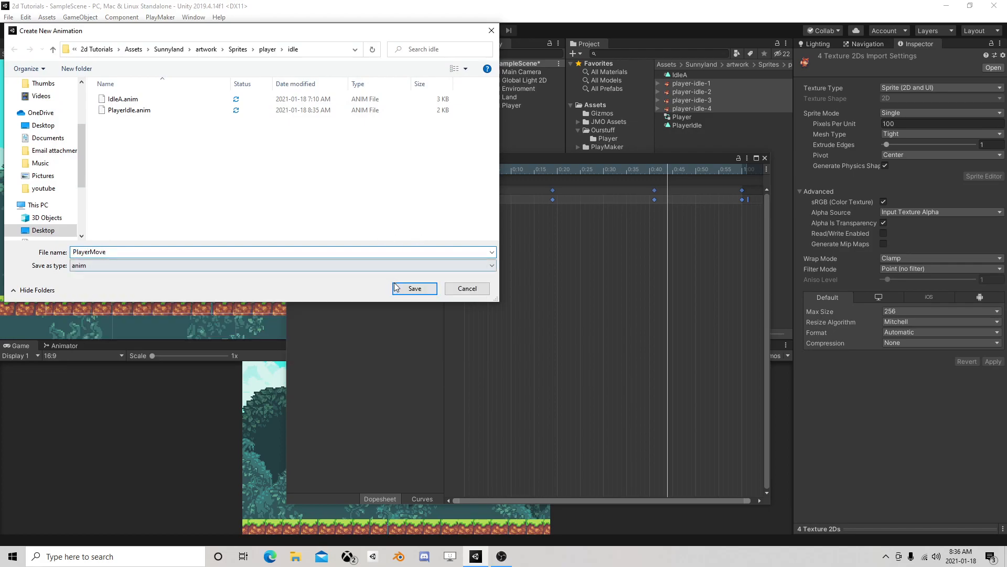
click(415, 287)
drag(547, 161, 279, 181)
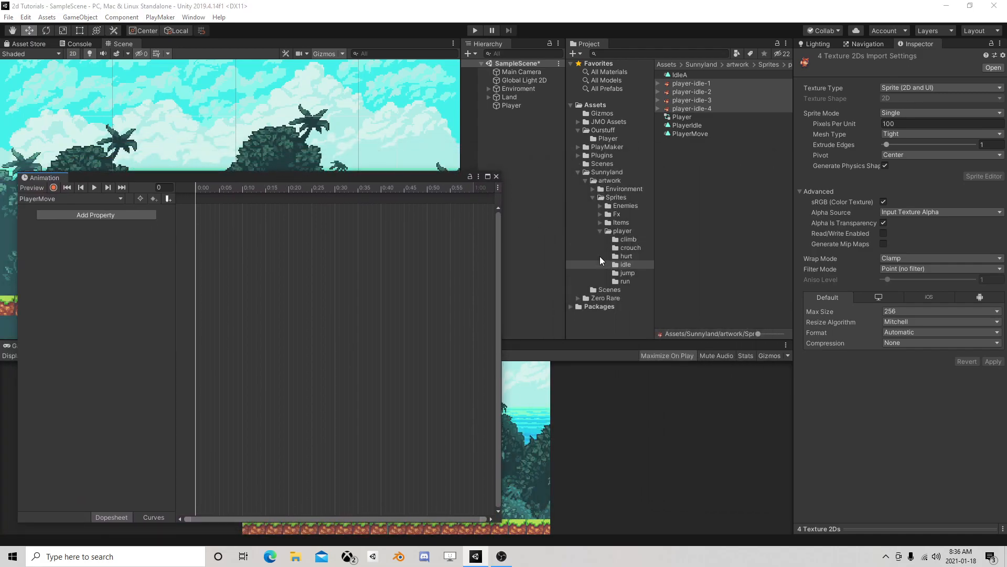
Add the sprites player-run-1 to player-run-6 to the PlayerMove clip, stretch their keyframes to about 0:30 and close the Animation window
click(624, 280)
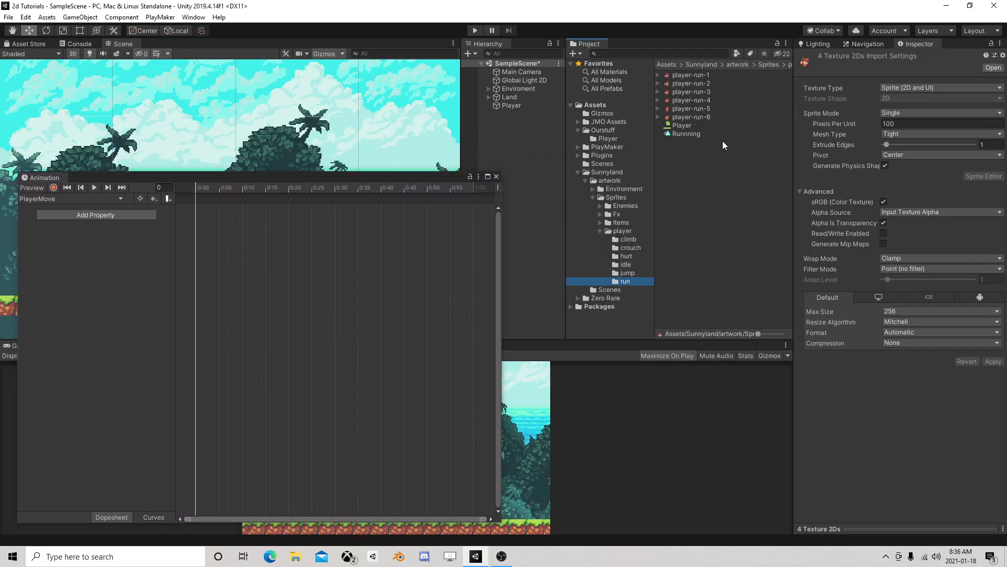
click(696, 77)
shift+click(695, 115)
drag(695, 114, 293, 207)
drag(235, 179, 536, 137)
click(396, 146)
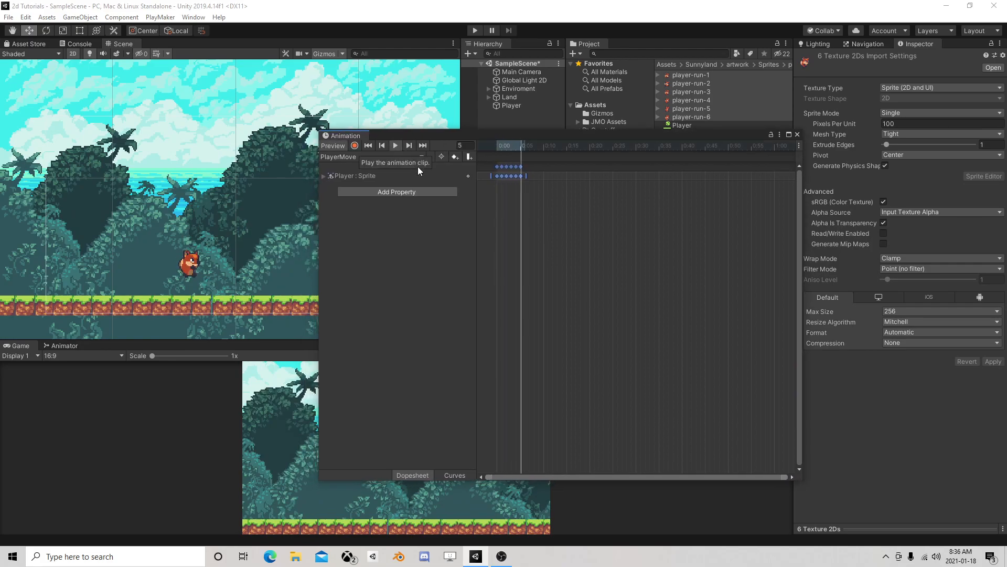
drag(527, 175, 643, 177)
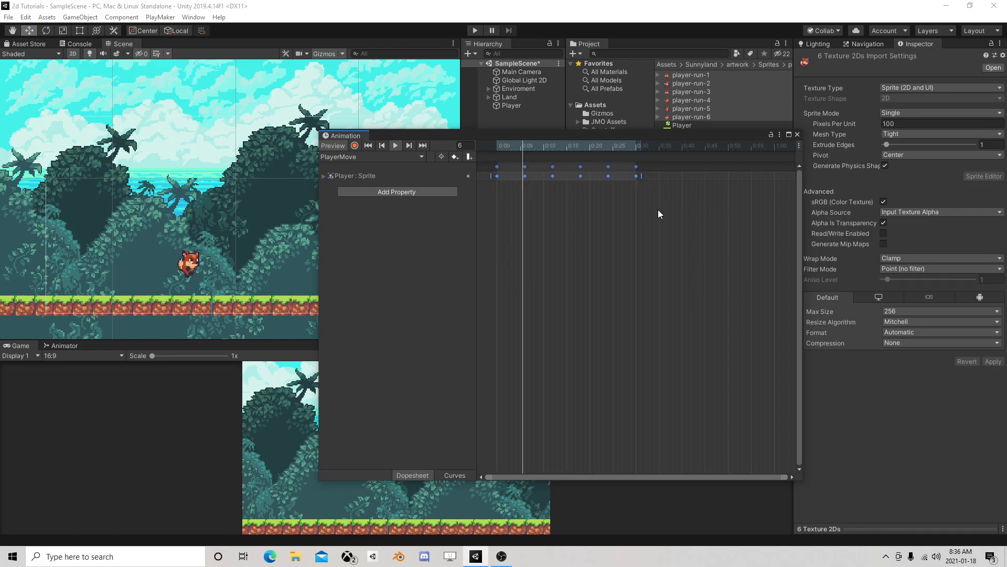
click(797, 134)
click(732, 150)
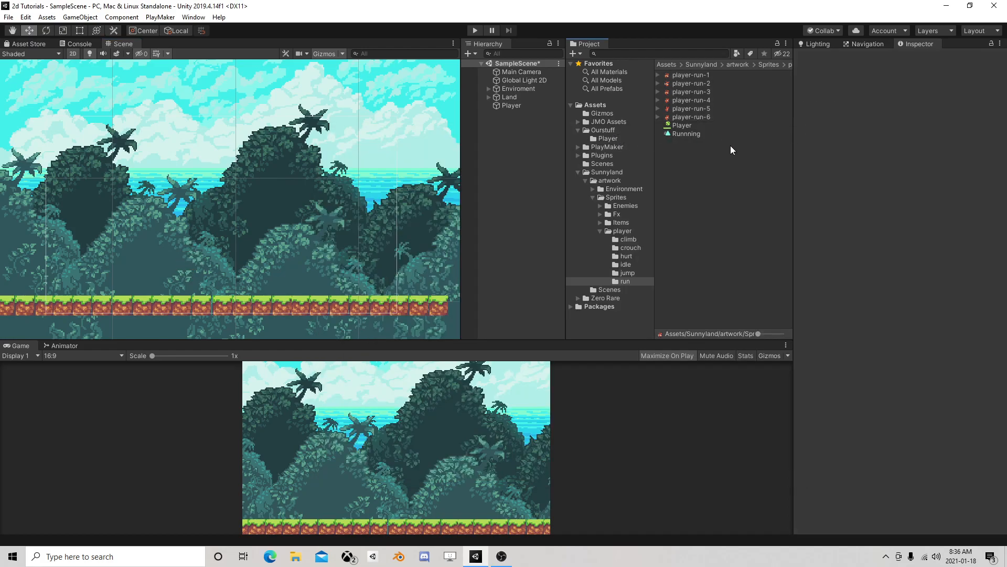
Open the Player's animator graph and arrange the PlayerIdle state directly above PlayerMove
click(530, 106)
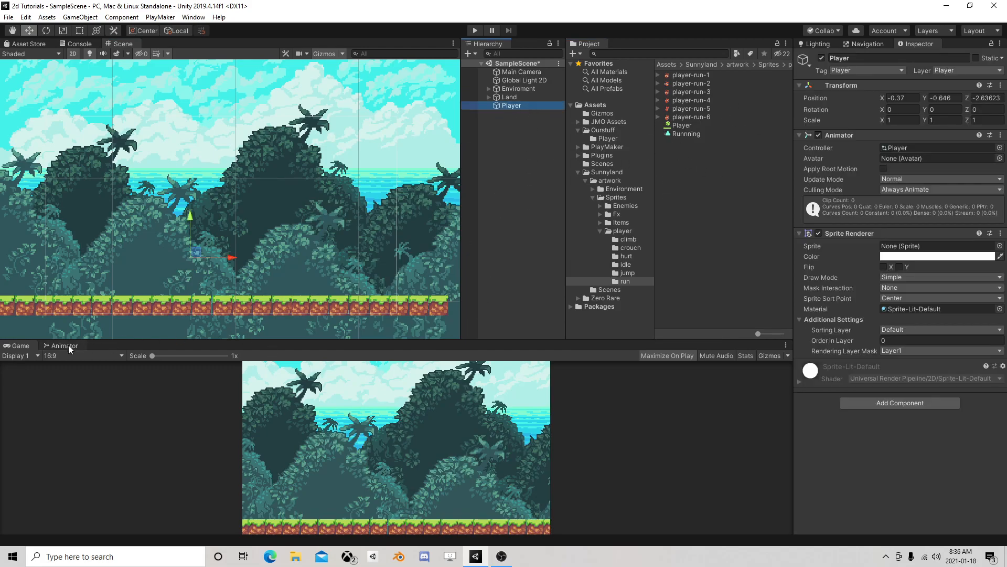
click(65, 346)
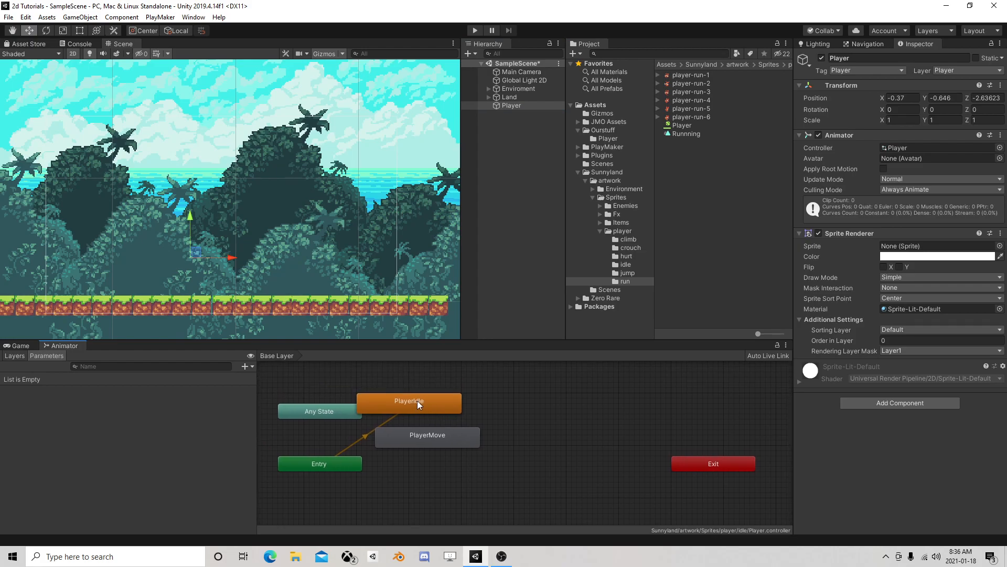
drag(417, 401, 459, 396)
drag(433, 438, 498, 440)
mouse_move(451, 397)
mouse_down()
mouse_move(470, 399)
mouse_move(461, 402)
mouse_up()
Create transitions in both directions between the PlayerIdle and PlayerMove states
right_click(489, 413)
click(512, 411)
click(465, 453)
right_click(493, 462)
click(520, 464)
click(484, 409)
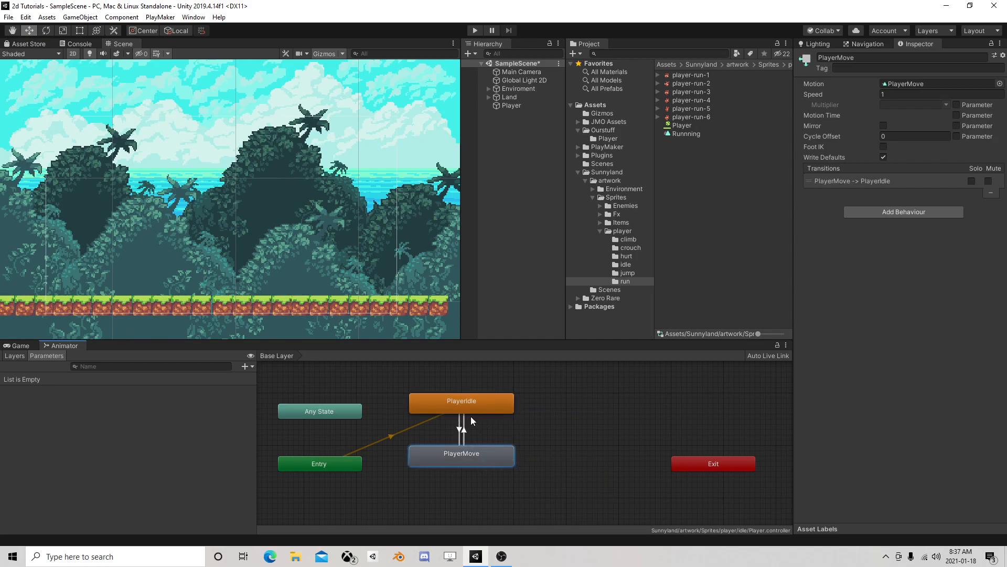
Add a Bool parameter named IsWalking to the animator
click(245, 366)
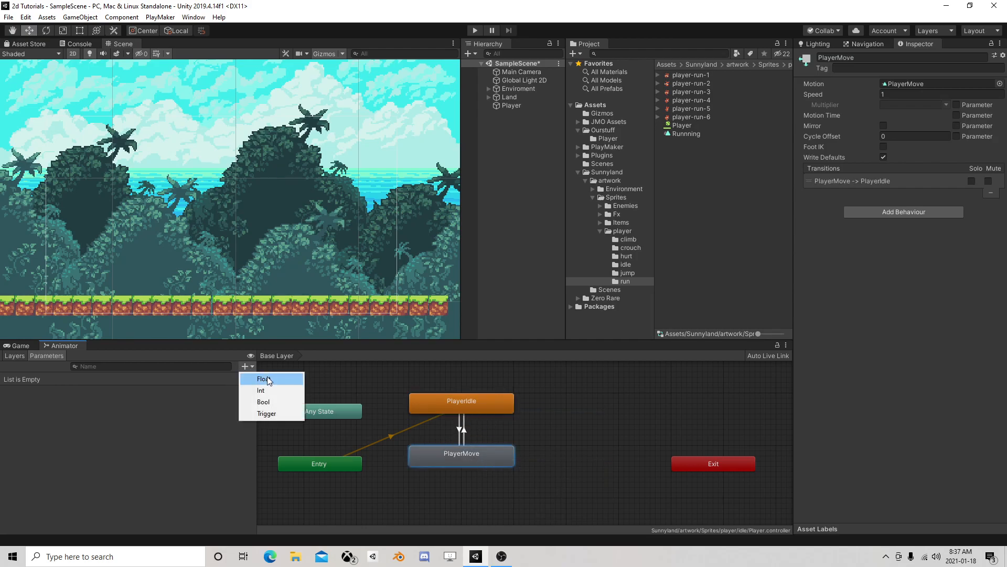
click(274, 402)
text(IsWalking)
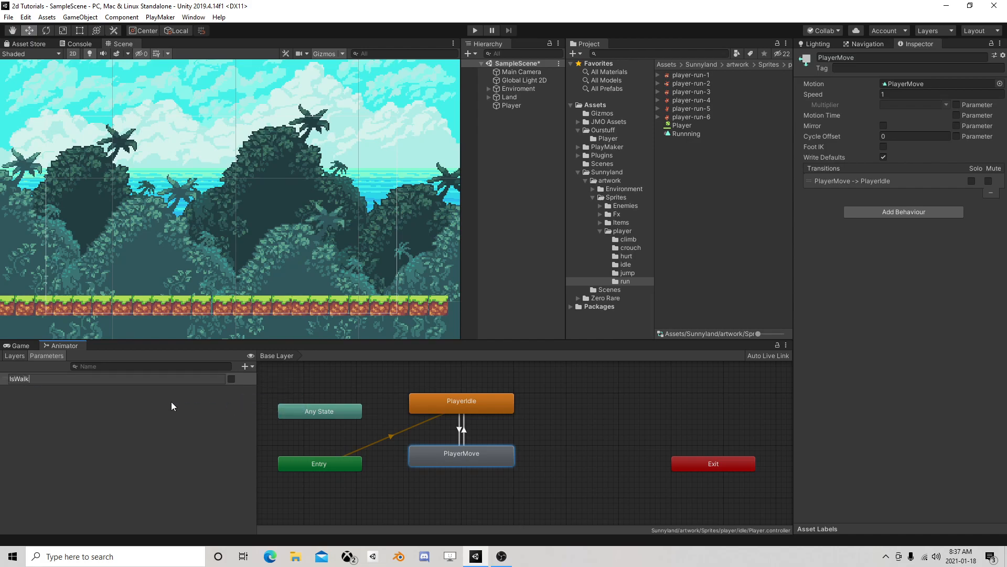
key(Return)
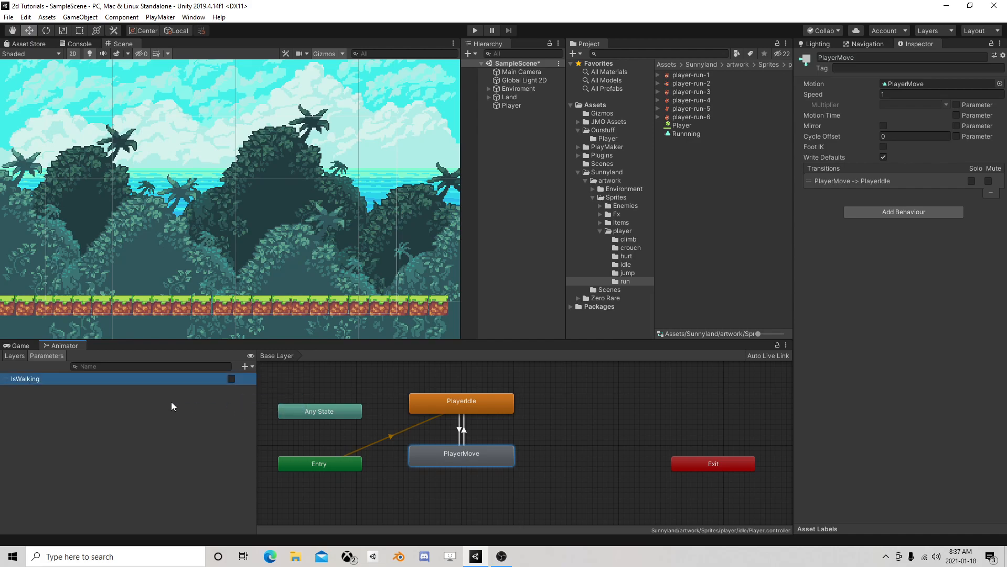
Turn off Has Exit Time on the PlayerIdle to PlayerMove transition and add the condition IsWalking true
click(459, 428)
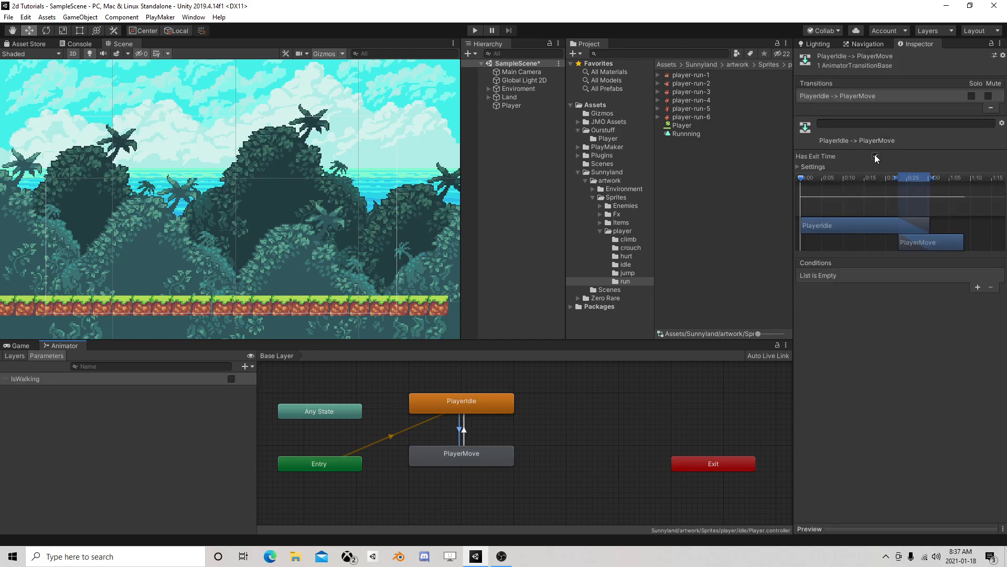
click(875, 156)
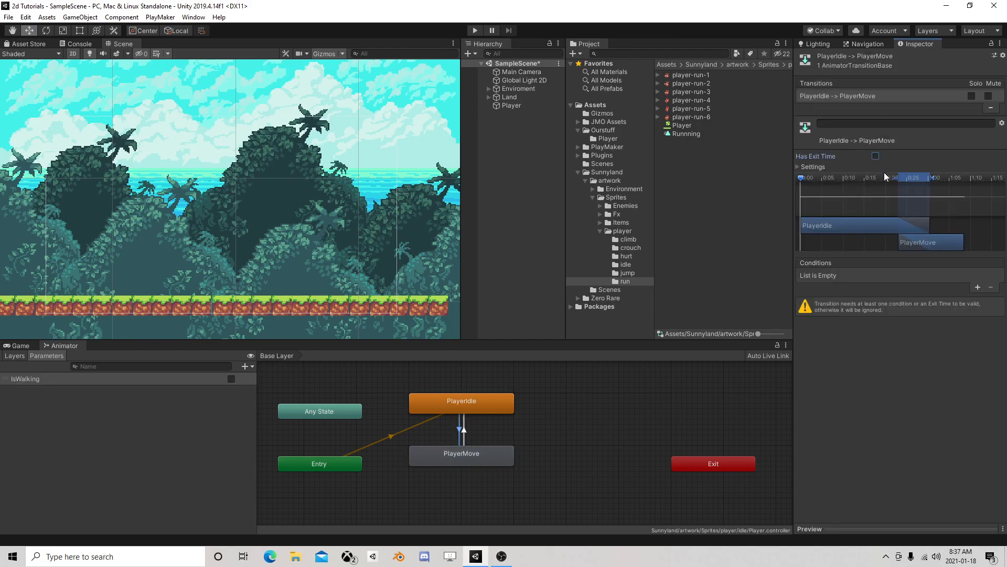
click(979, 287)
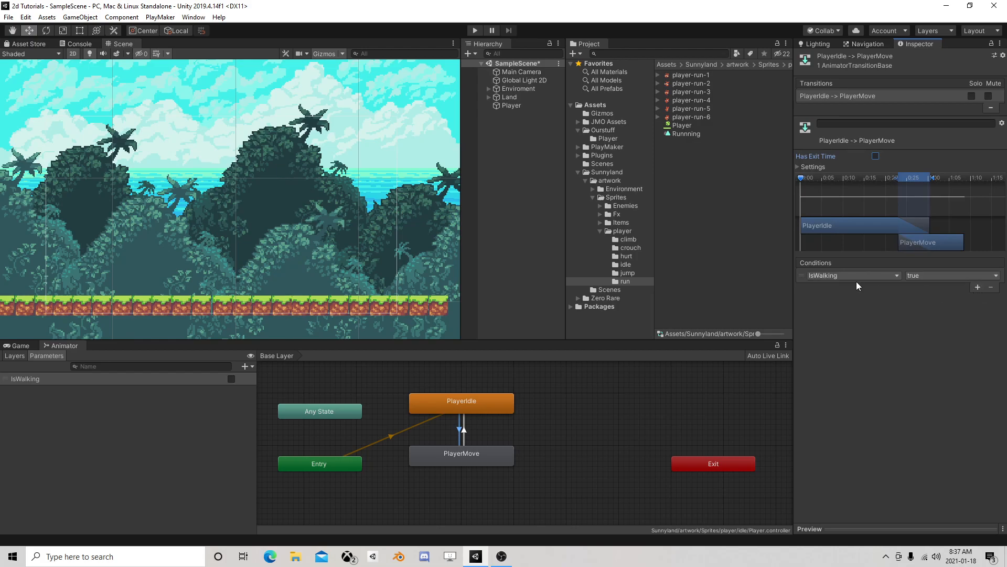
click(915, 276)
click(923, 298)
click(934, 275)
click(924, 286)
Turn off Has Exit Time on the PlayerMove to PlayerIdle transition and add the condition IsWalking false
click(464, 433)
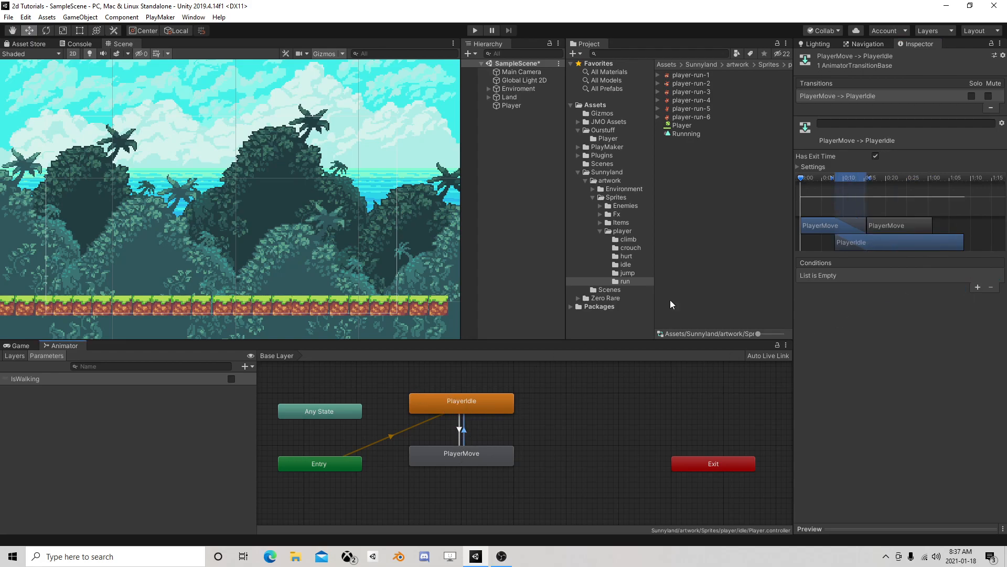
click(876, 156)
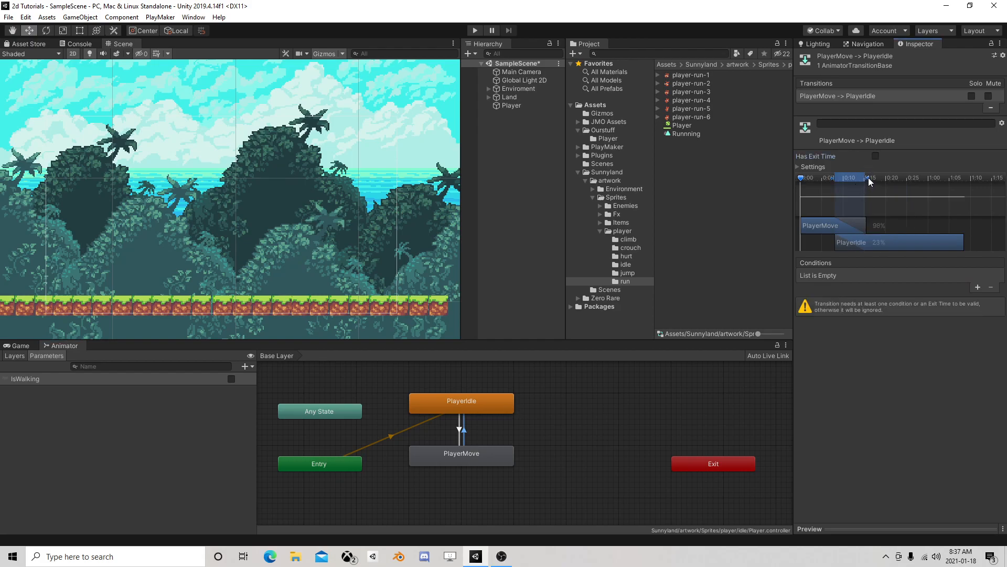
click(978, 287)
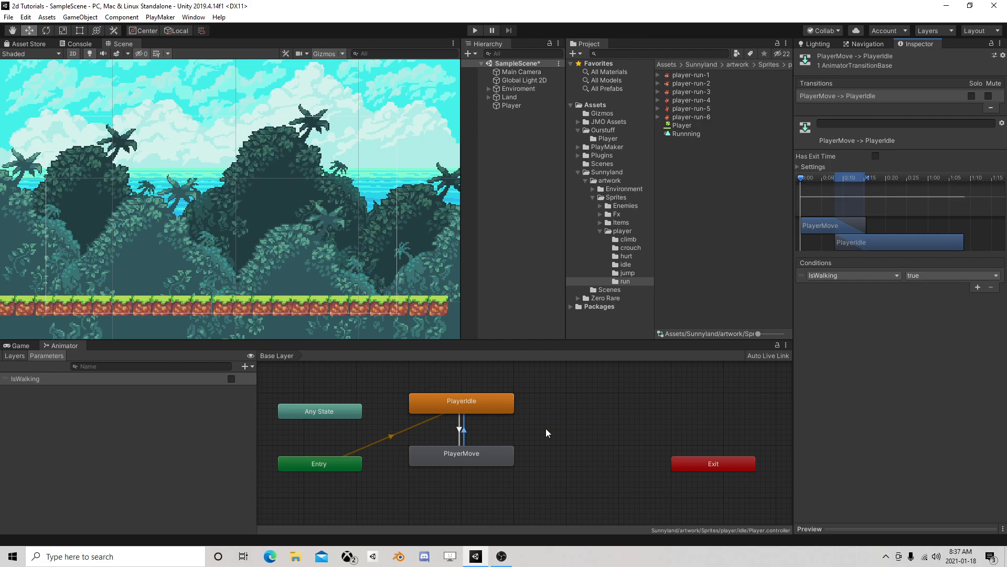
click(912, 276)
click(933, 297)
Review the conditions of both transitions between PlayerMove and PlayerIdle
click(451, 464)
click(464, 432)
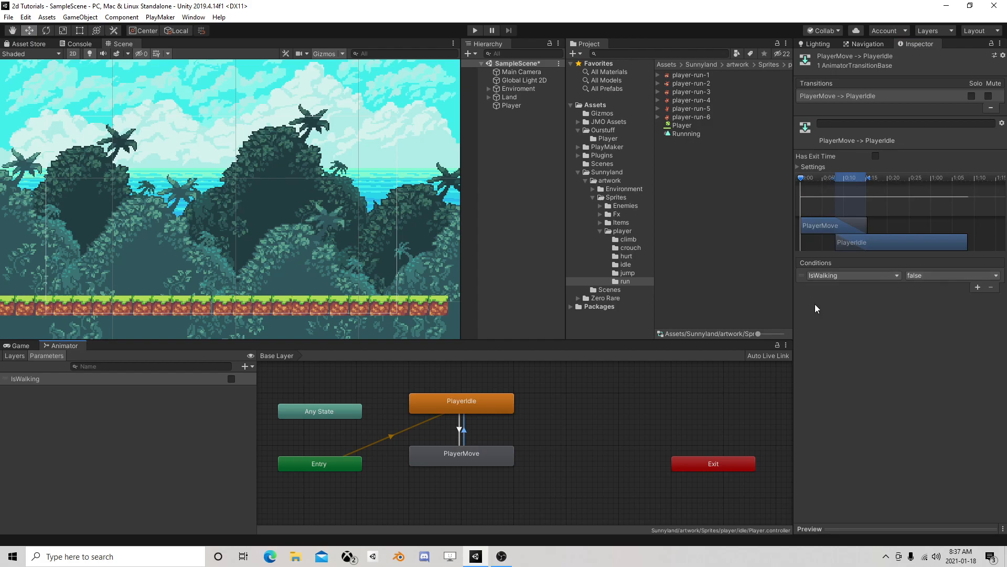
click(477, 400)
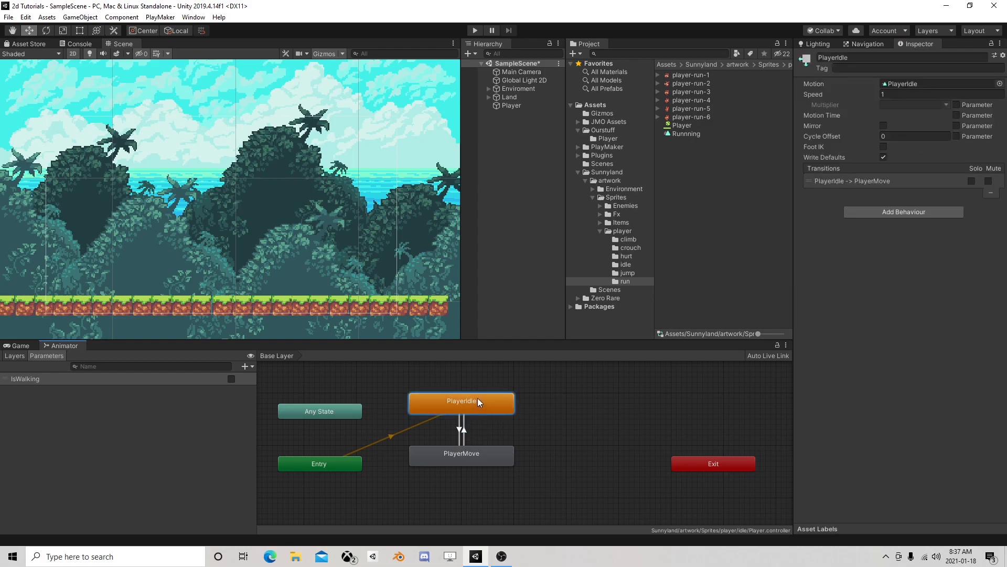
click(460, 429)
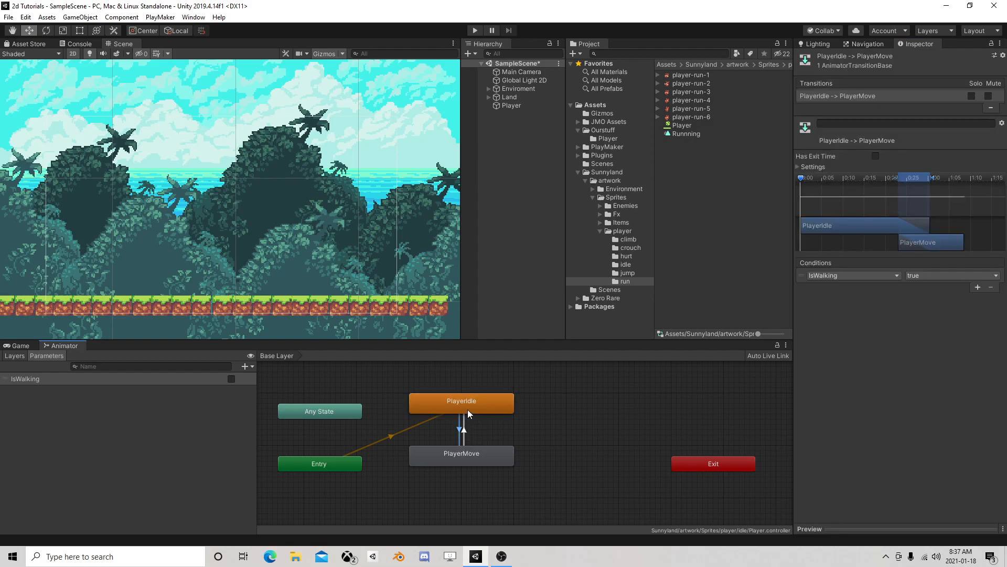
Move the PlayerIdle state slightly closer to the PlayerMove state in the animator graph
click(456, 460)
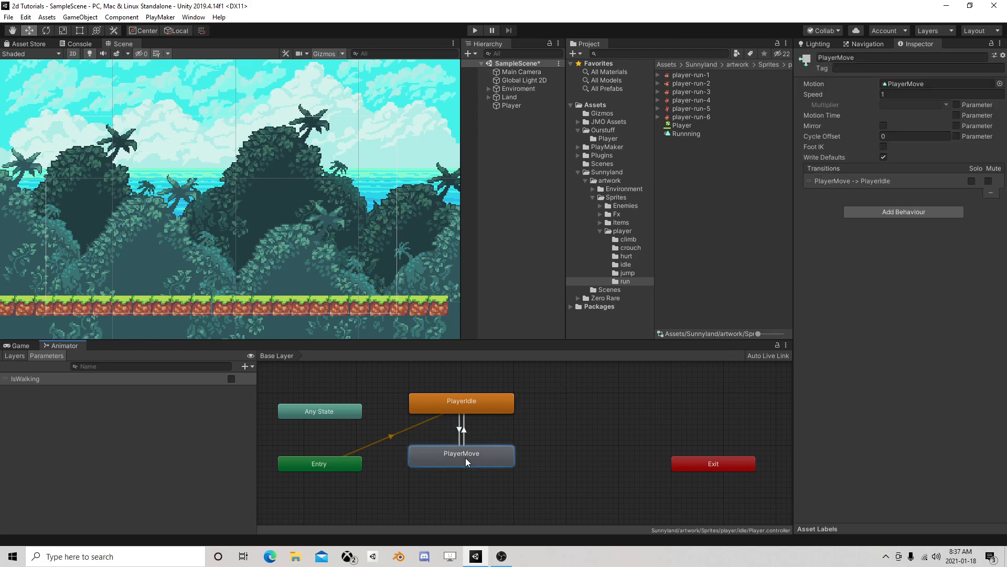
drag(474, 394, 473, 404)
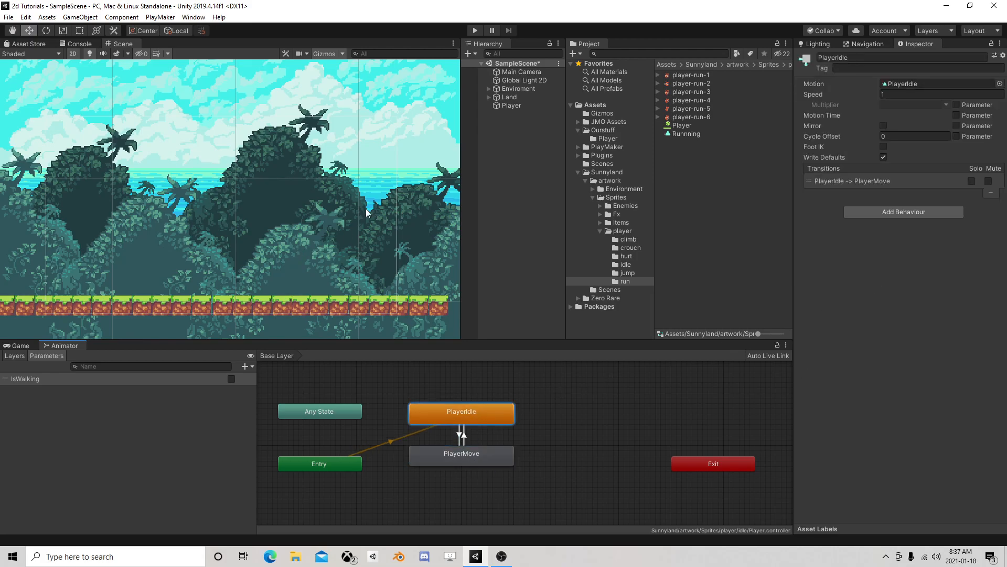
Test-run the scene in Play mode and stop it again
click(479, 30)
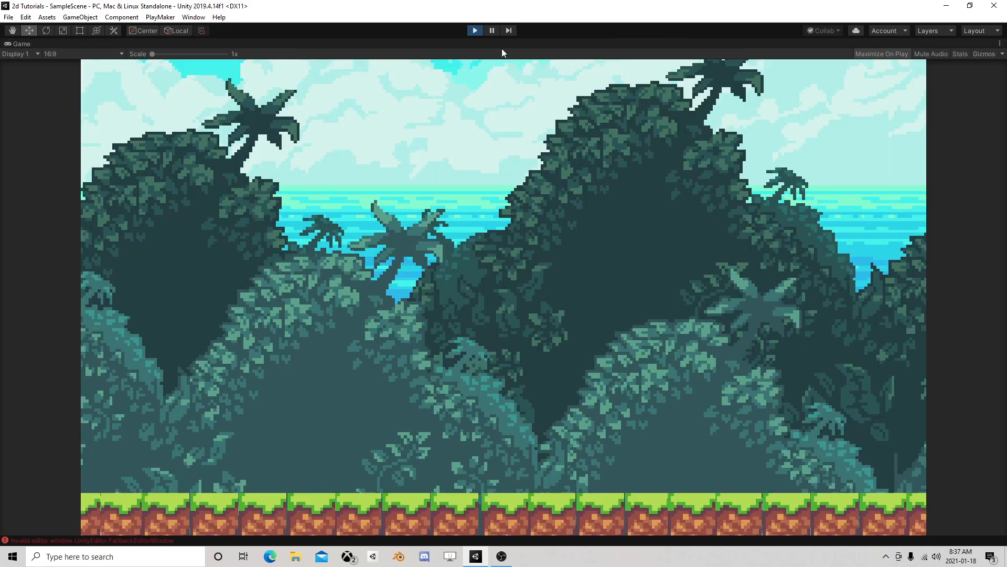
click(478, 31)
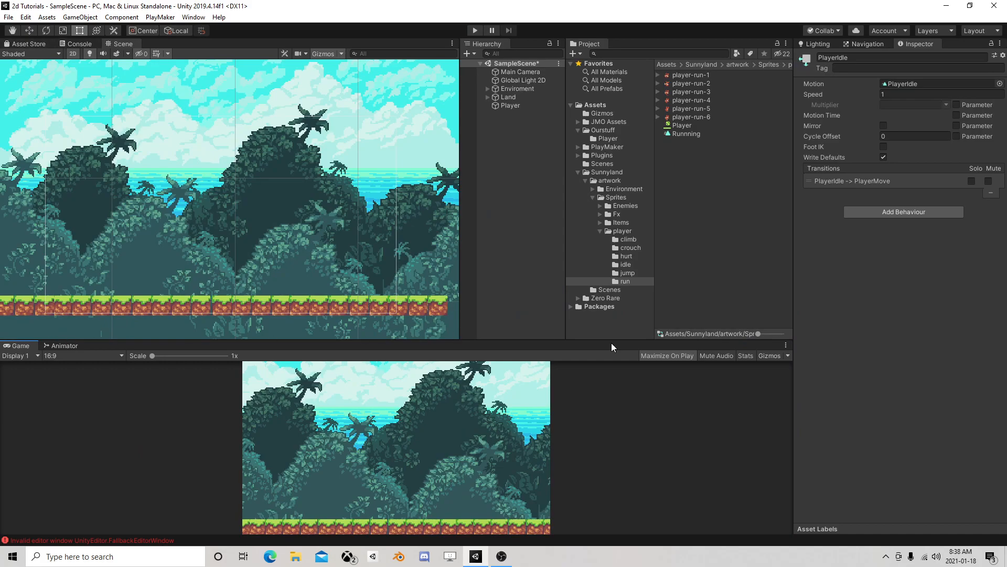
click(194, 17)
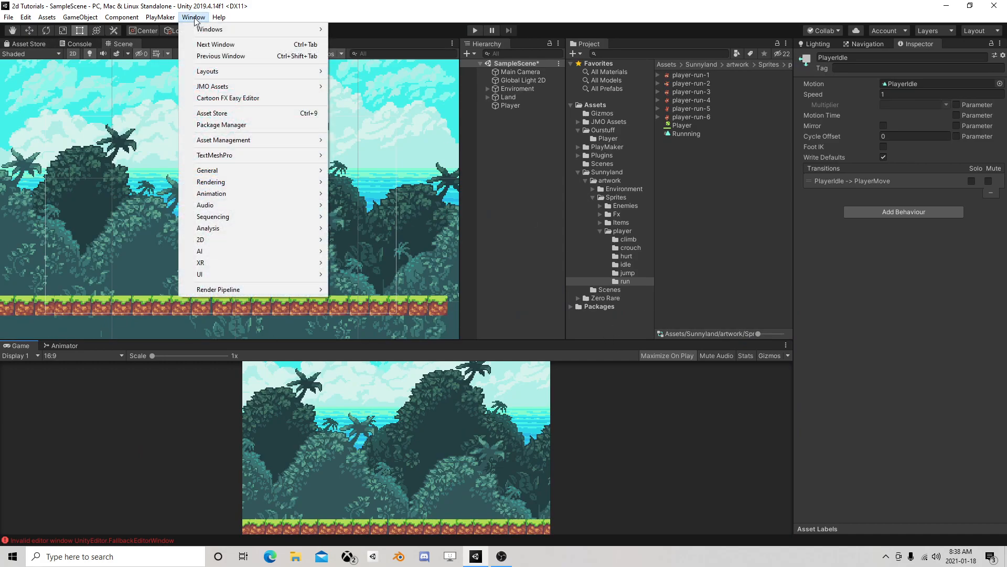
click(355, 2)
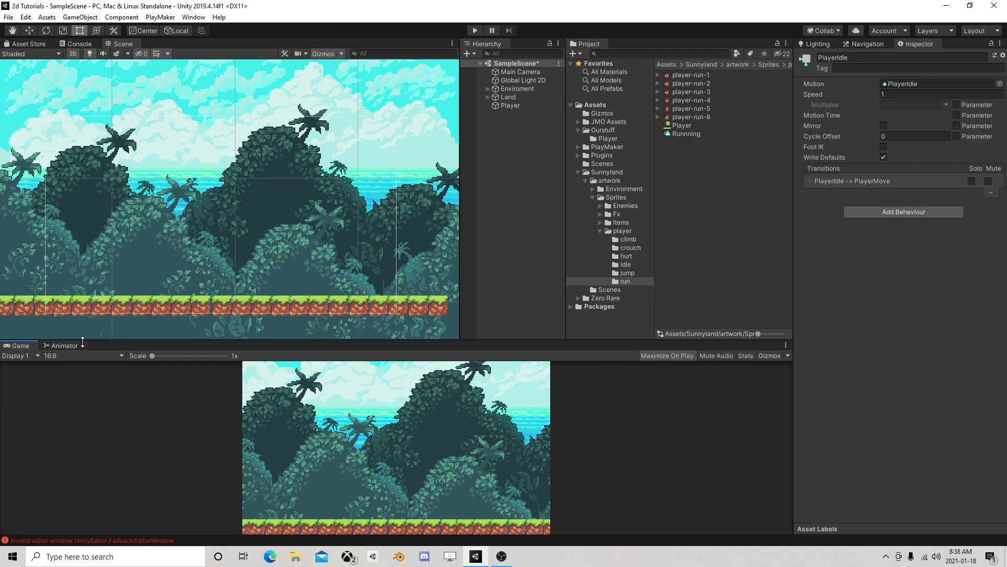
Run the scene with Maximize On Play off and move the Player onto the land, to about X 0.083, Y -0.761
click(482, 30)
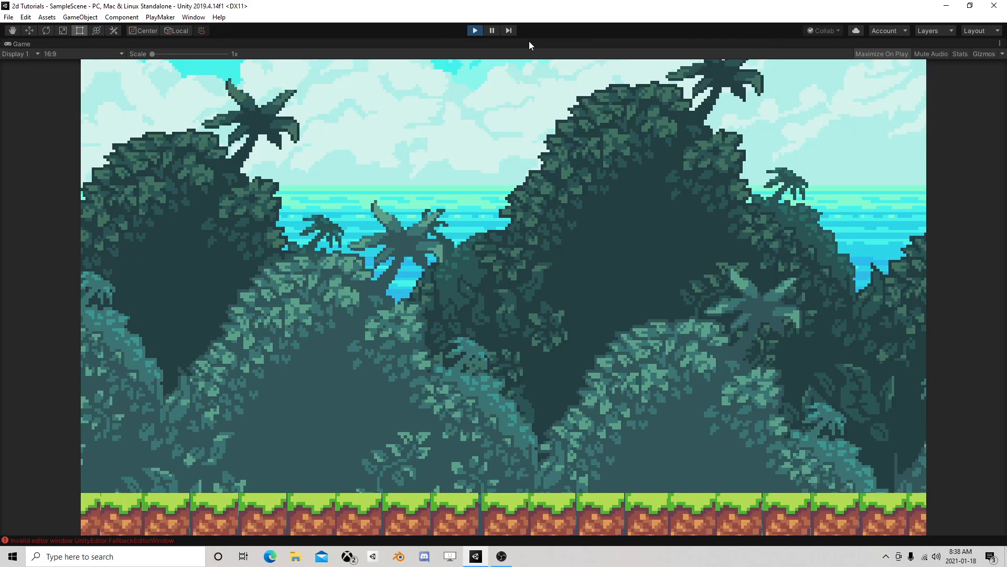
click(492, 31)
click(505, 106)
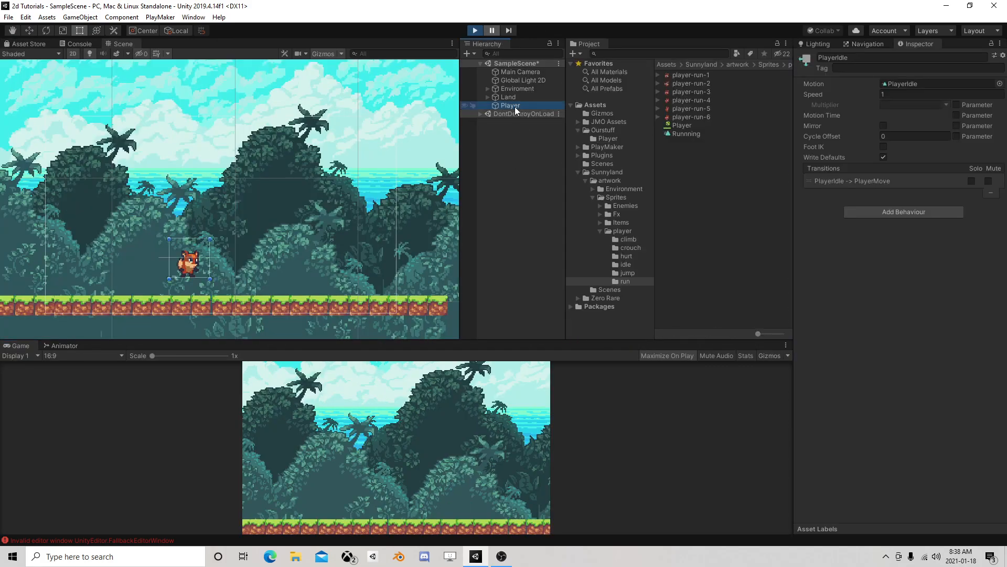
click(31, 34)
drag(198, 246, 253, 261)
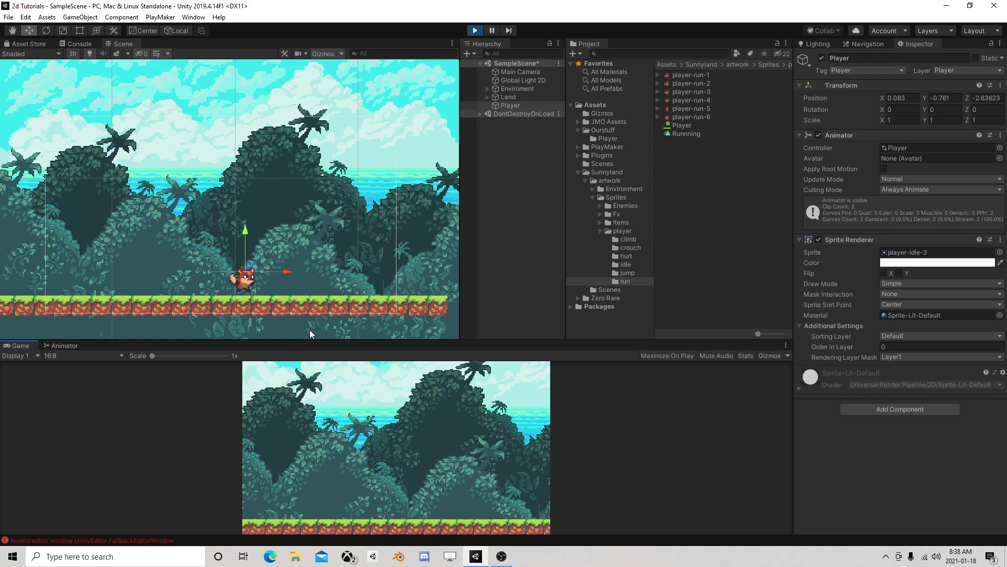
Test the idle and move transitions by switching the IsWalking parameter on and off in the running animator
click(56, 345)
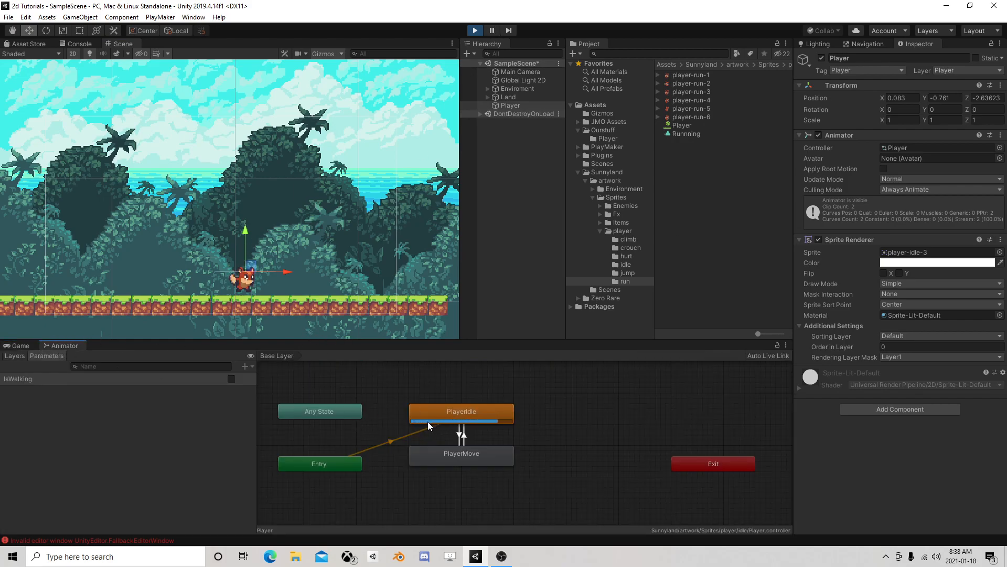
click(231, 379)
click(232, 379)
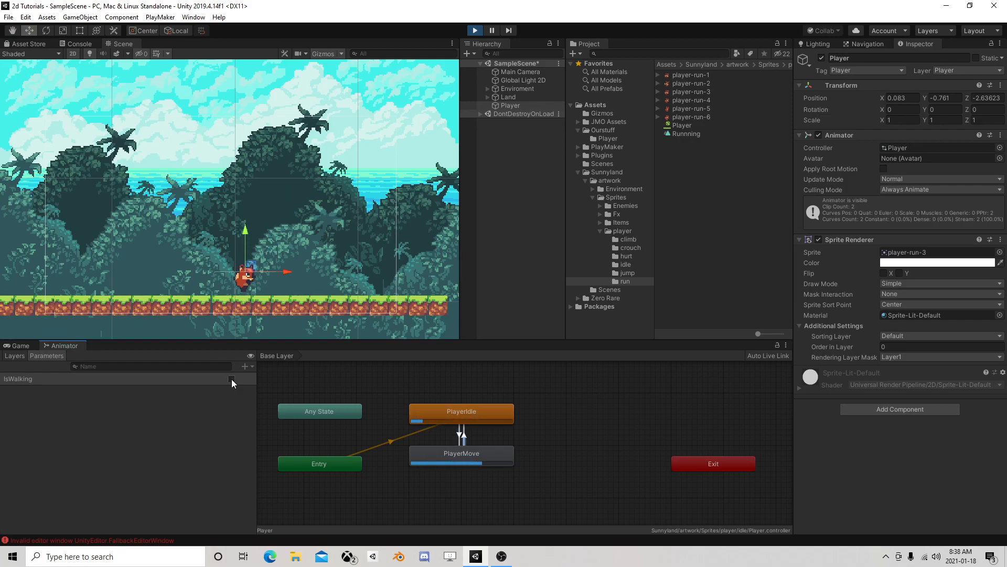
click(232, 379)
click(231, 379)
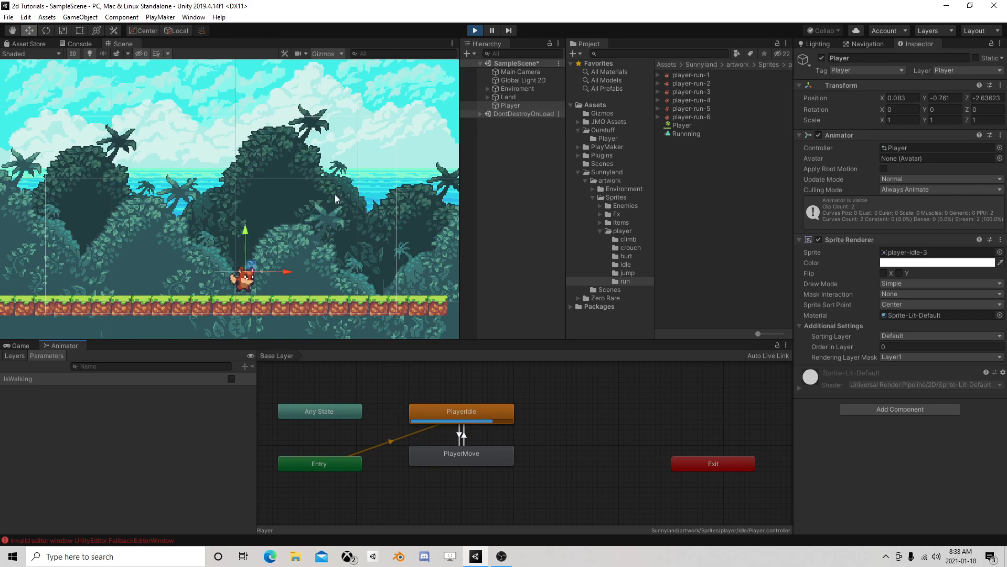
Try the Main Camera's Culling Mask on Nothing, and set it back to Everything
scroll(321, 207, down, 1)
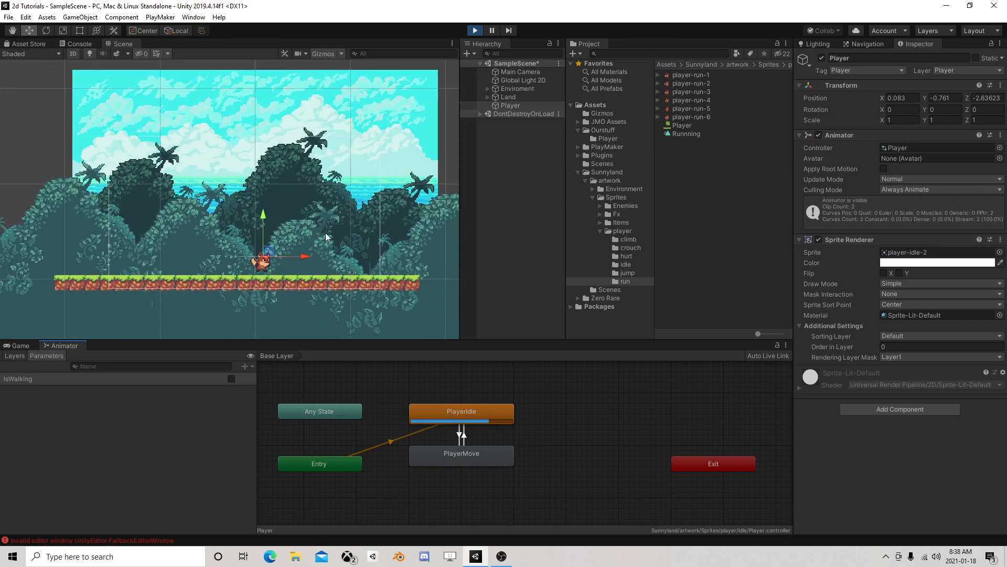
click(21, 346)
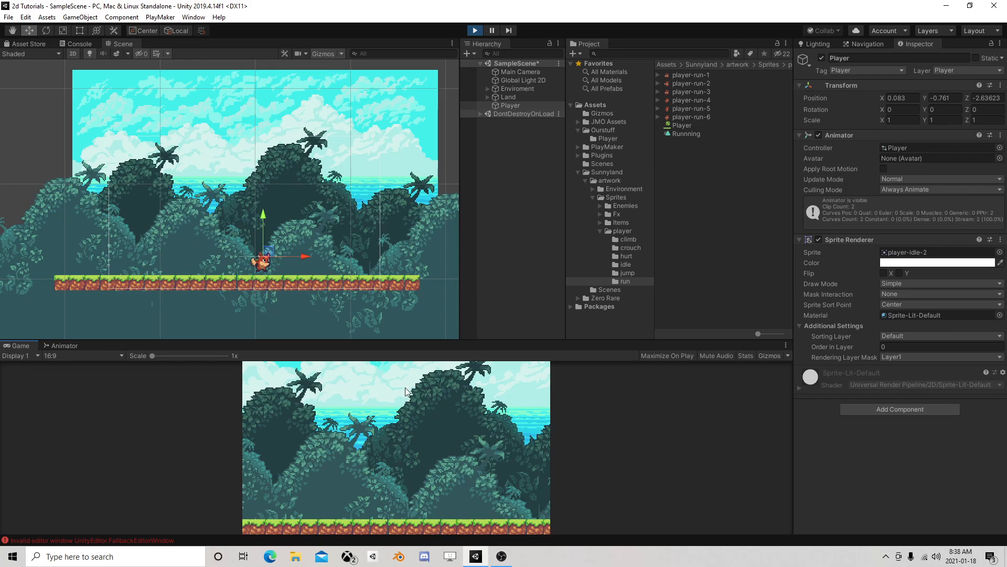
click(522, 72)
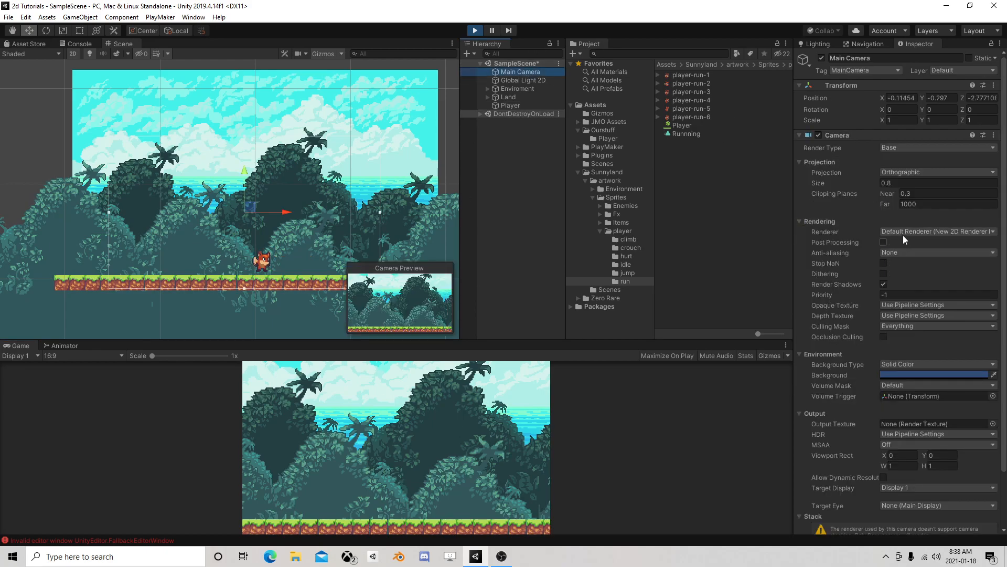
scroll(891, 353, down, 3)
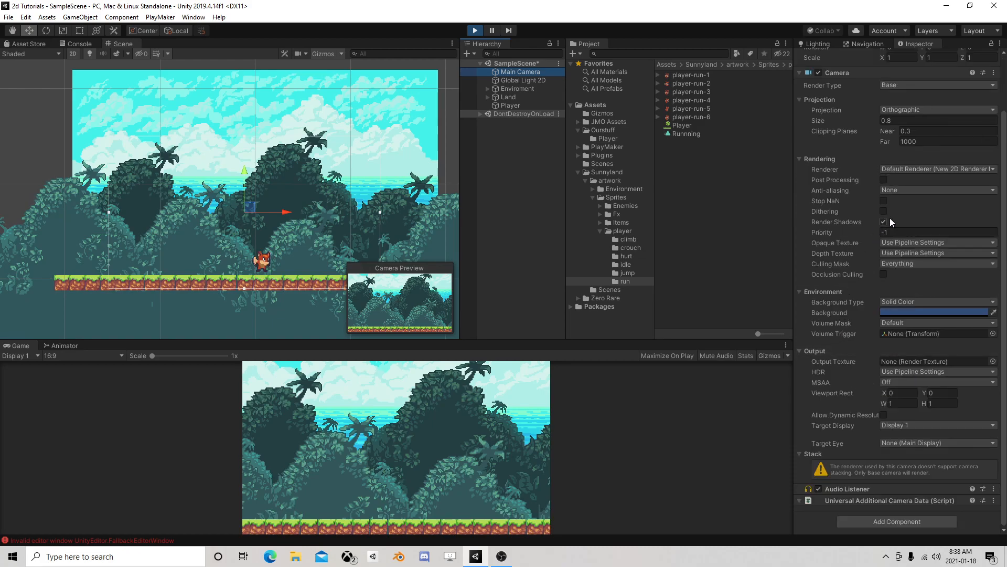
click(892, 263)
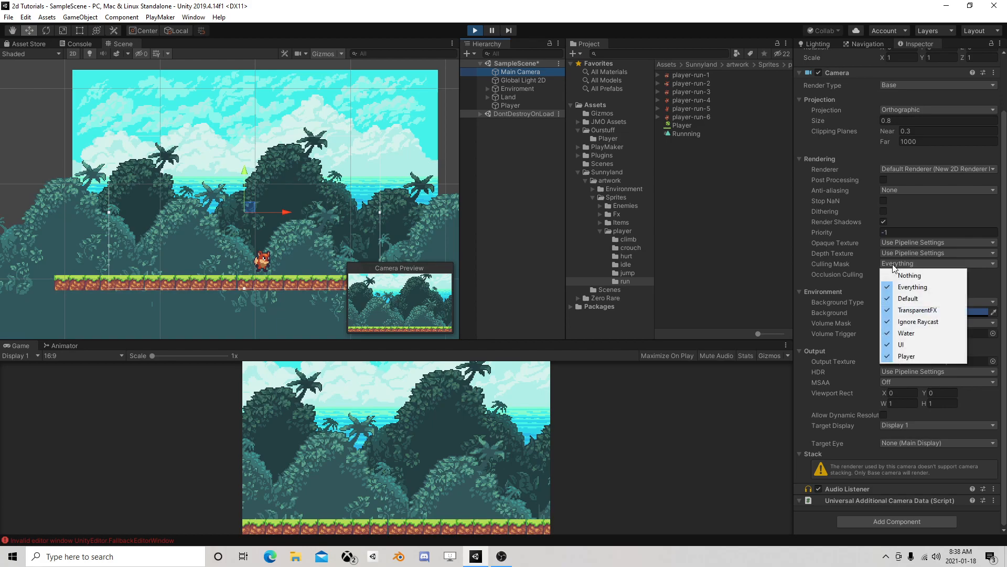
click(910, 275)
click(907, 264)
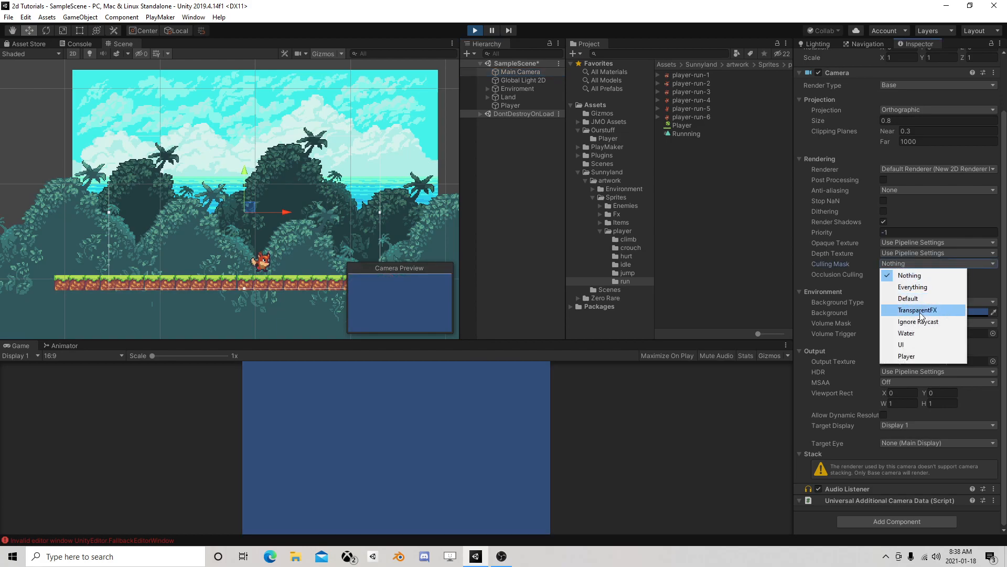
click(924, 287)
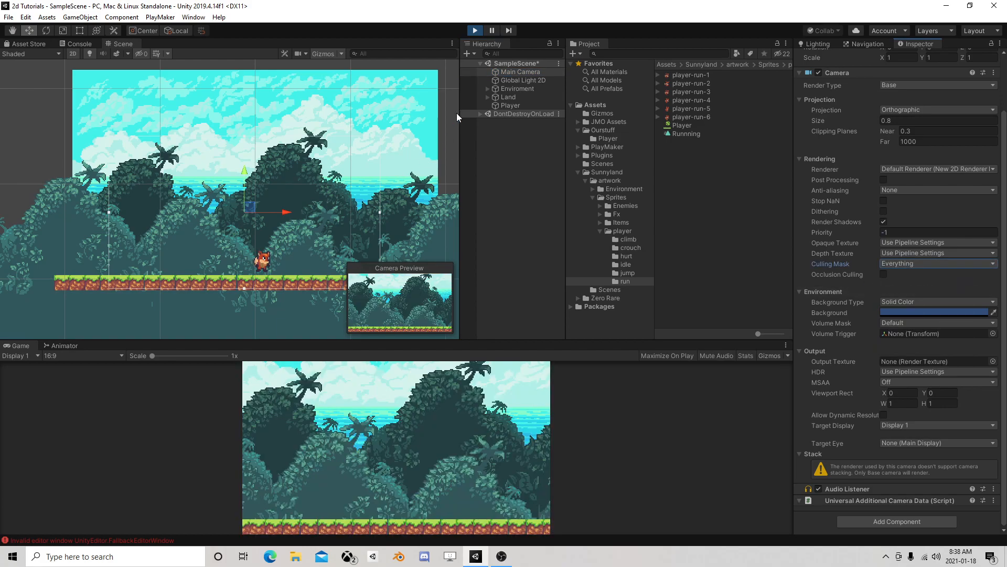
Try an Order in Layer of 1 on the Player's Sprite Renderer during play, and stop Play mode
click(513, 106)
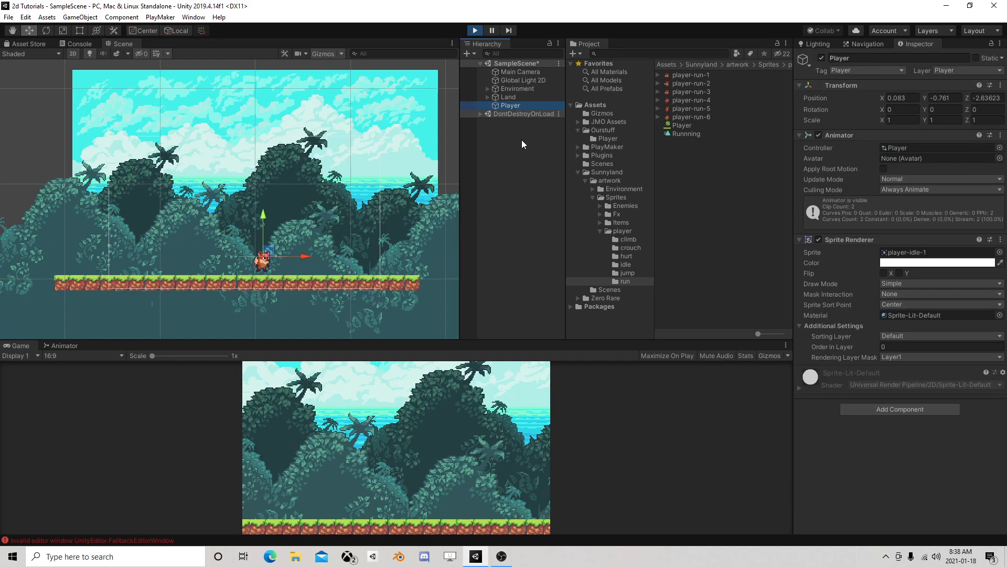
click(890, 349)
text(1)
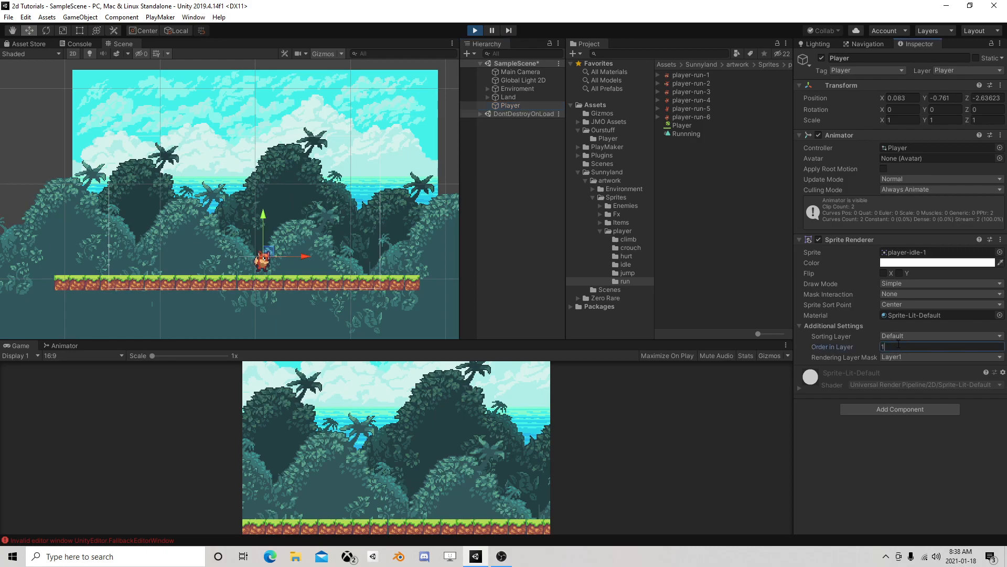
click(512, 106)
click(475, 30)
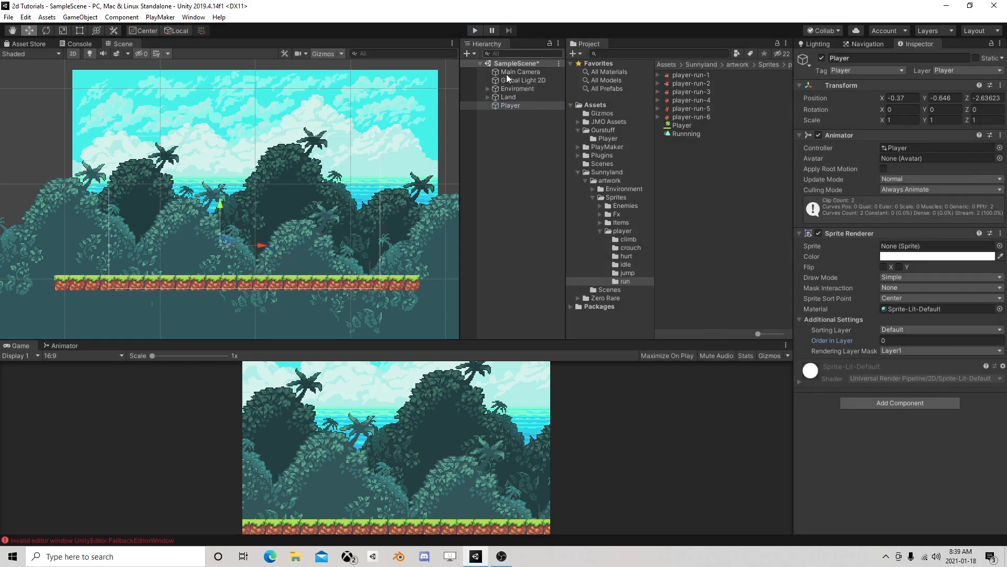
Assign the player-idle-1 sprite from the idle folder to the Player's Sprite Renderer
click(510, 104)
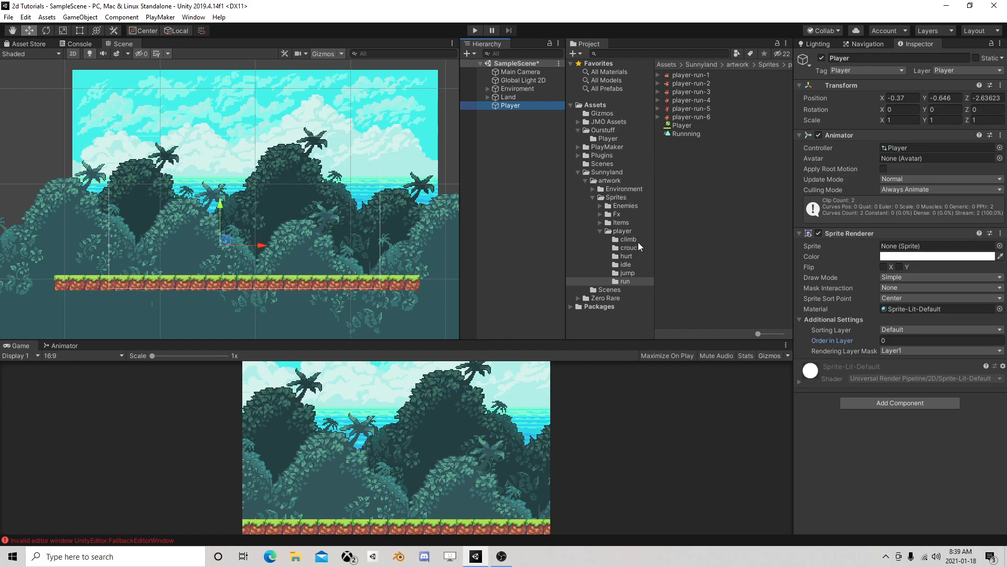
click(625, 265)
drag(684, 83, 934, 246)
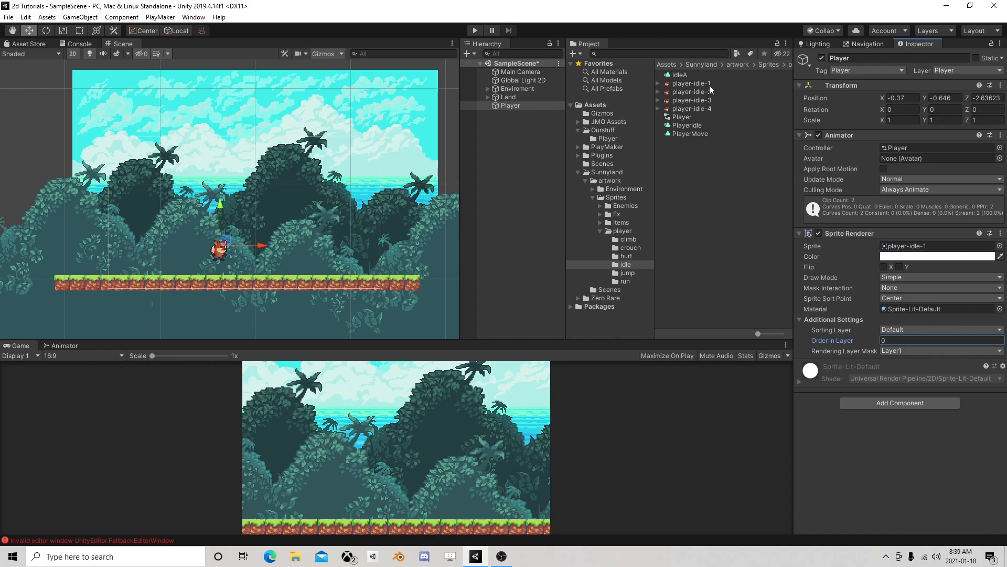
Run the scene, move the Player onto the land at about X -0.204, Y -0.779, and enlarge the Game view
click(475, 30)
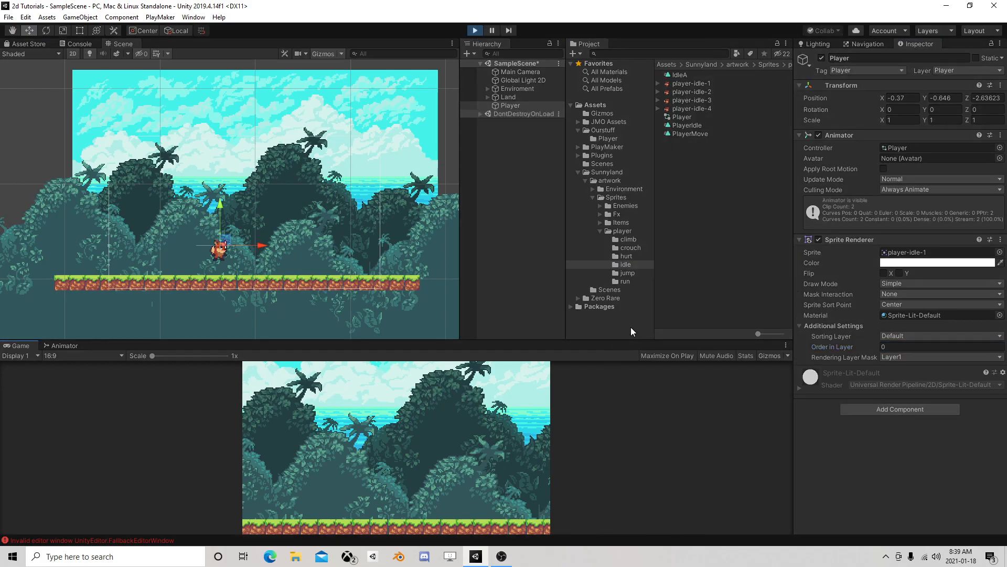
click(510, 105)
drag(224, 240, 240, 252)
click(385, 343)
drag(386, 343, 385, 289)
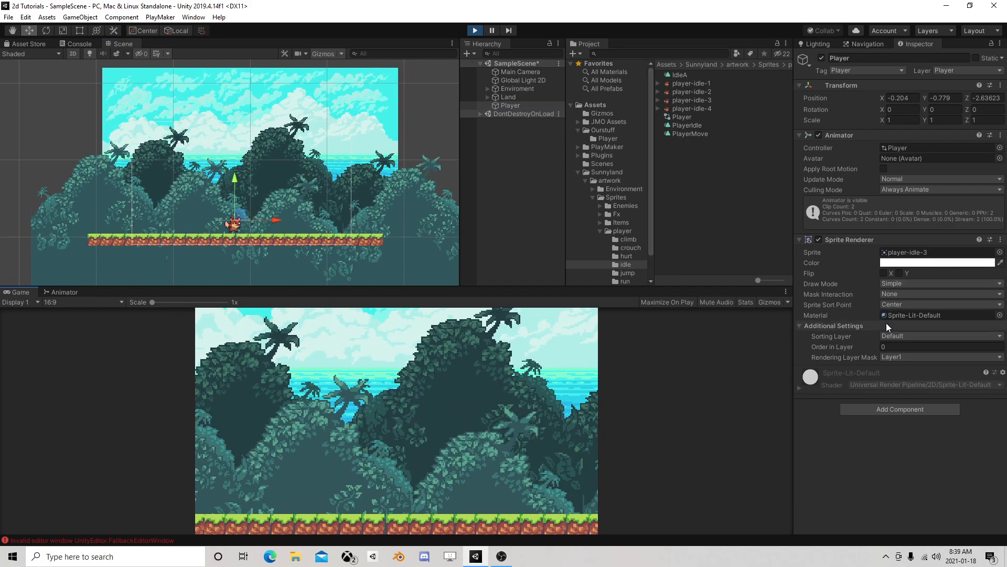
Inspect the Sprite-Lit-Default material used by the Player, and stop Play mode
click(918, 315)
click(713, 117)
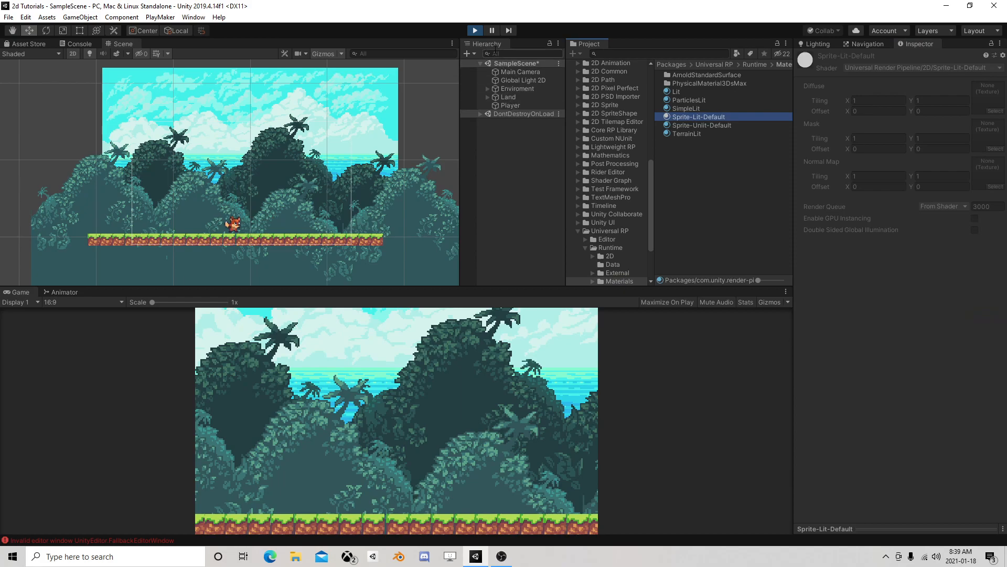
key(ctrl+p)
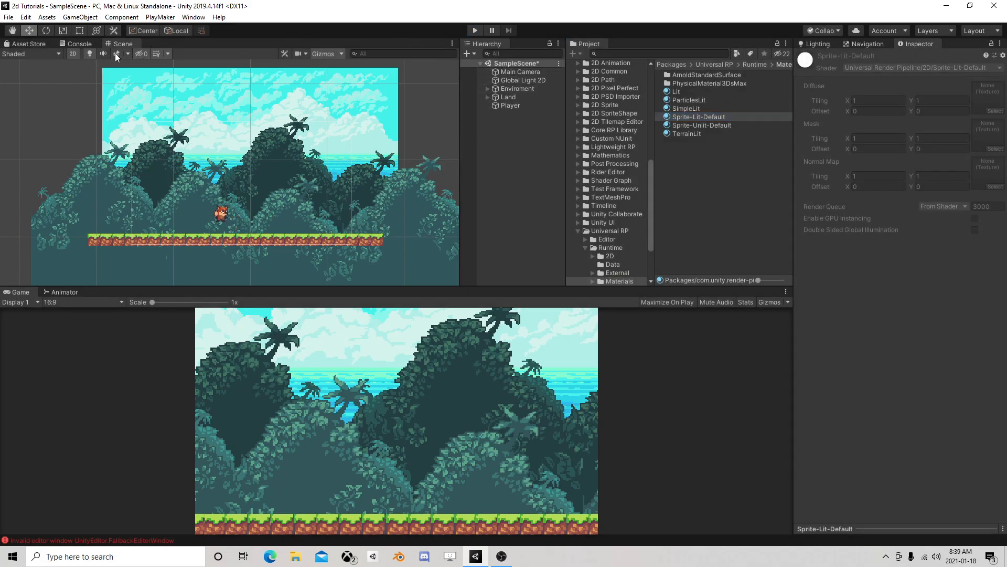
Switch the Global Light 2D object off and back on to check its effect on the scene
scroll(362, 209, up, 3)
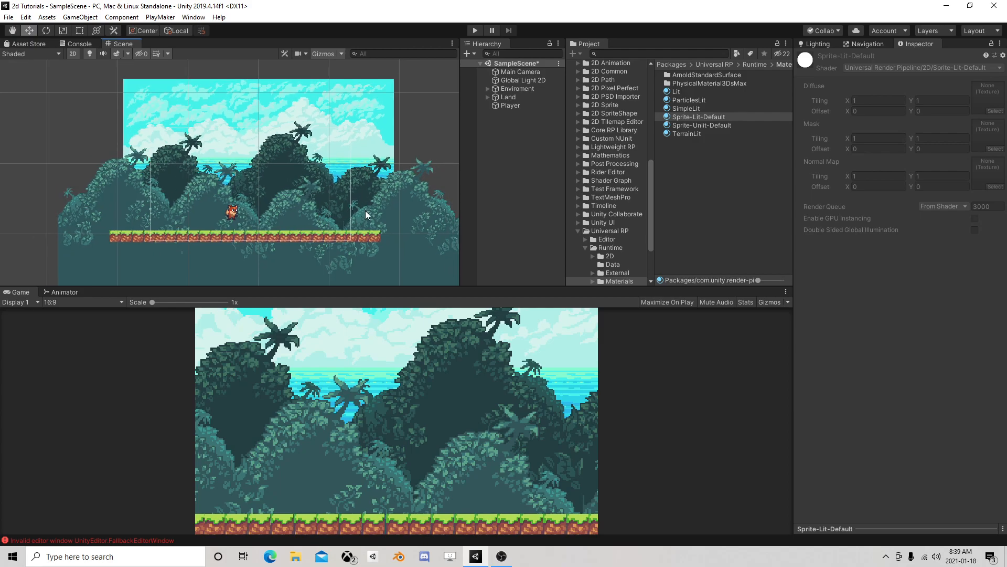
middle_drag(363, 213, 381, 239)
scroll(379, 234, up, 1)
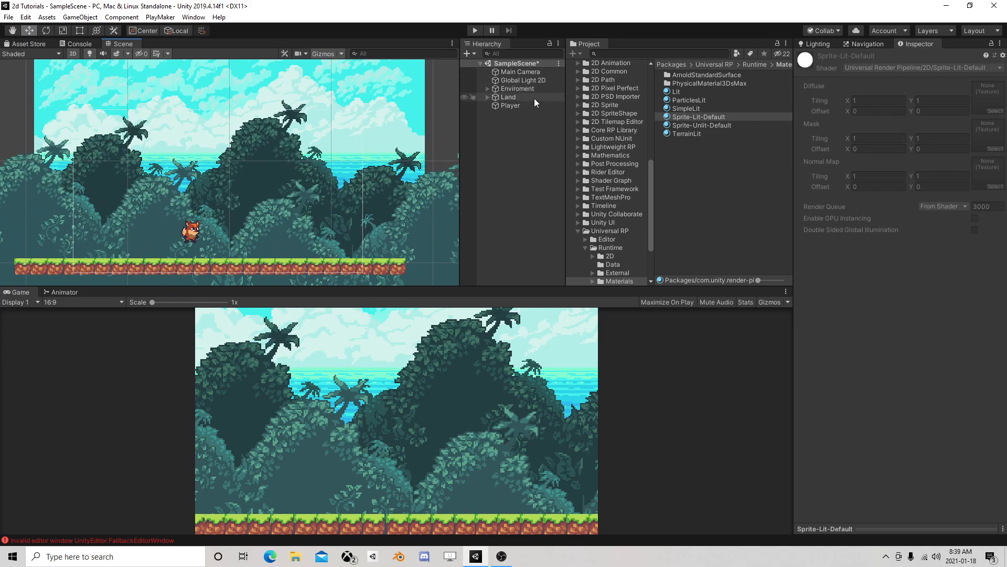
click(536, 83)
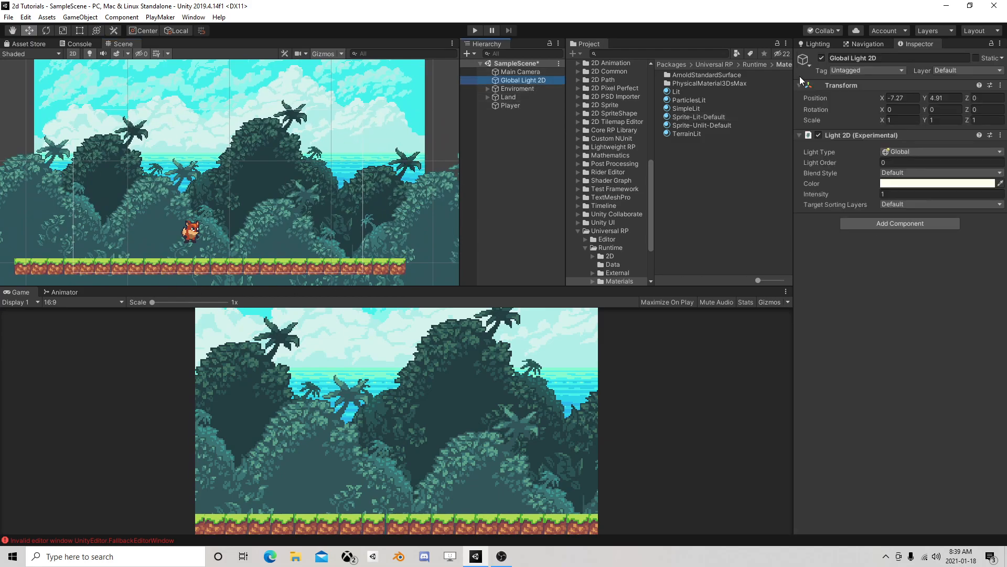
click(823, 58)
click(822, 59)
click(822, 58)
click(822, 58)
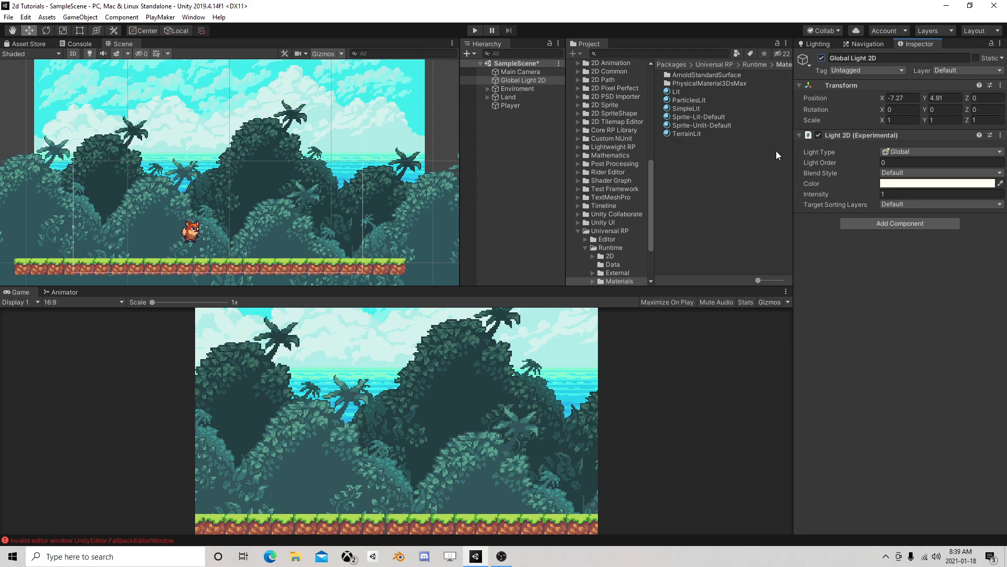
Examine the available materials for the Player's Sprite Renderer without changing the assigned one
click(511, 106)
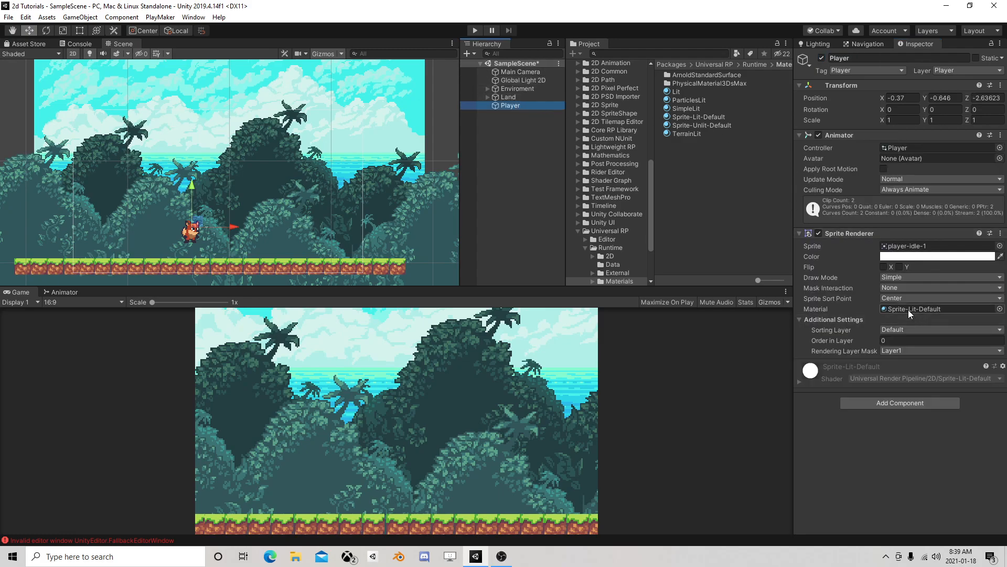
click(1000, 309)
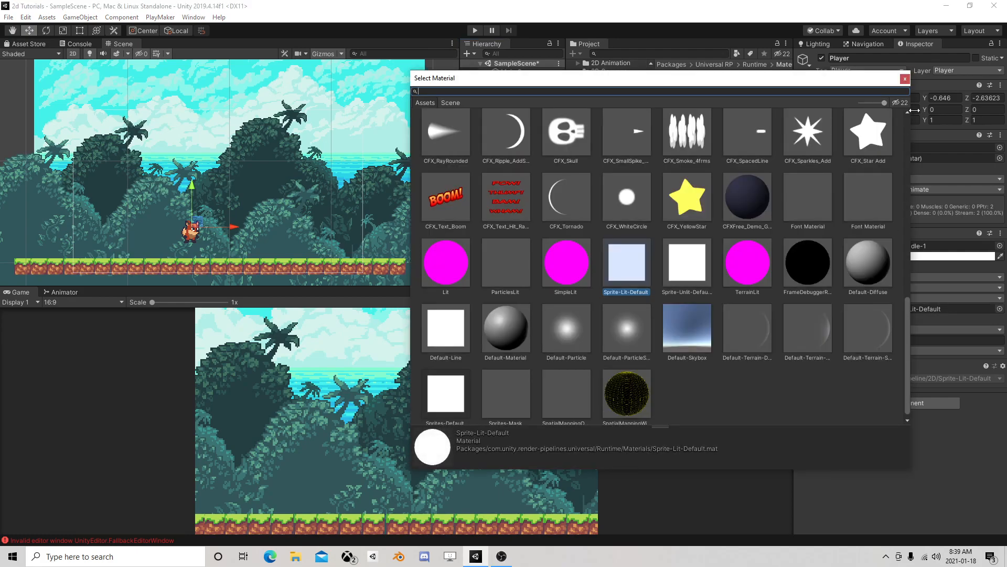
click(905, 79)
Upgrade the whole project to the experimental 2D Renderer of the Universal Render Pipeline, accepting the irreversible prefab material change
click(25, 17)
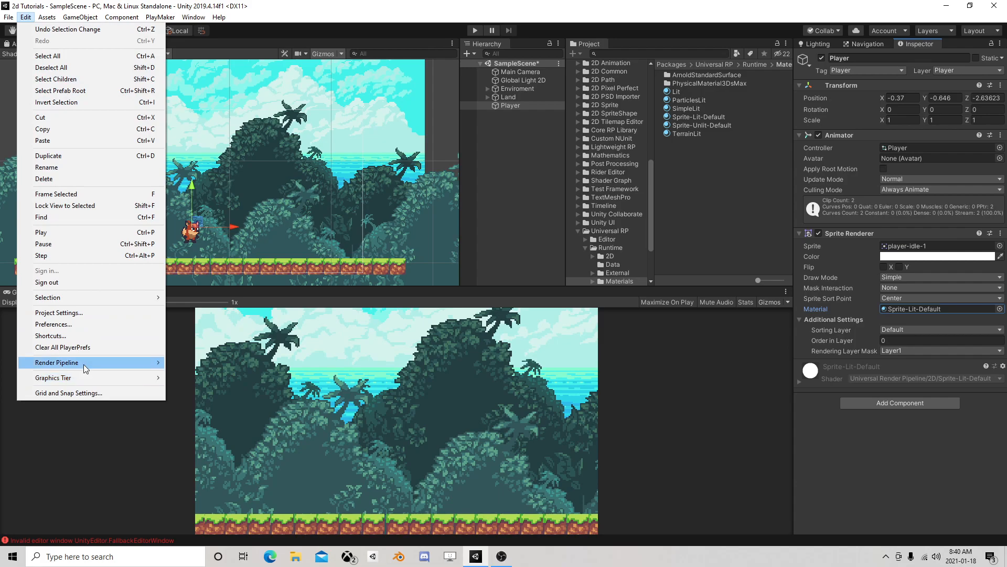
mouse_move(83, 363)
mouse_move(231, 378)
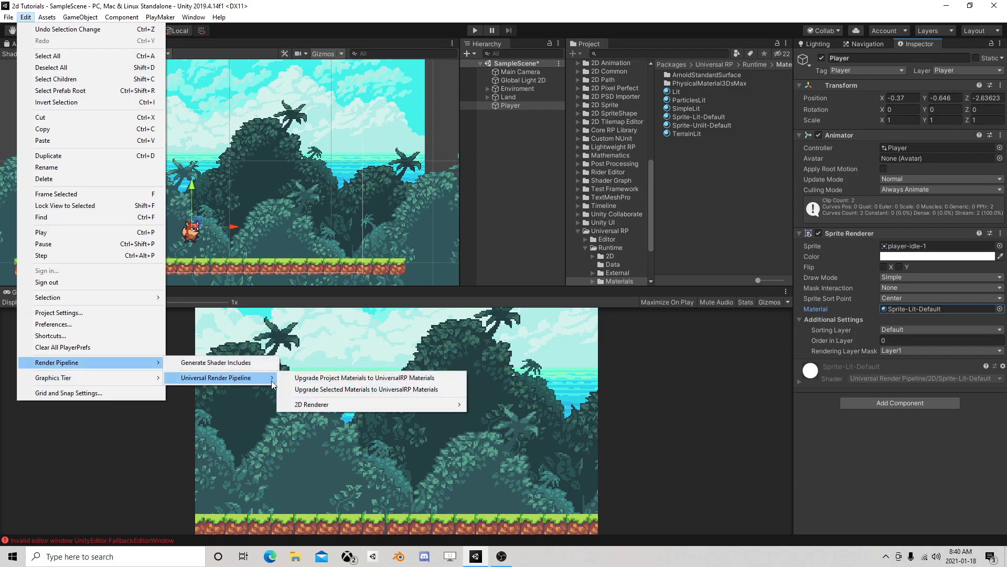
mouse_move(318, 405)
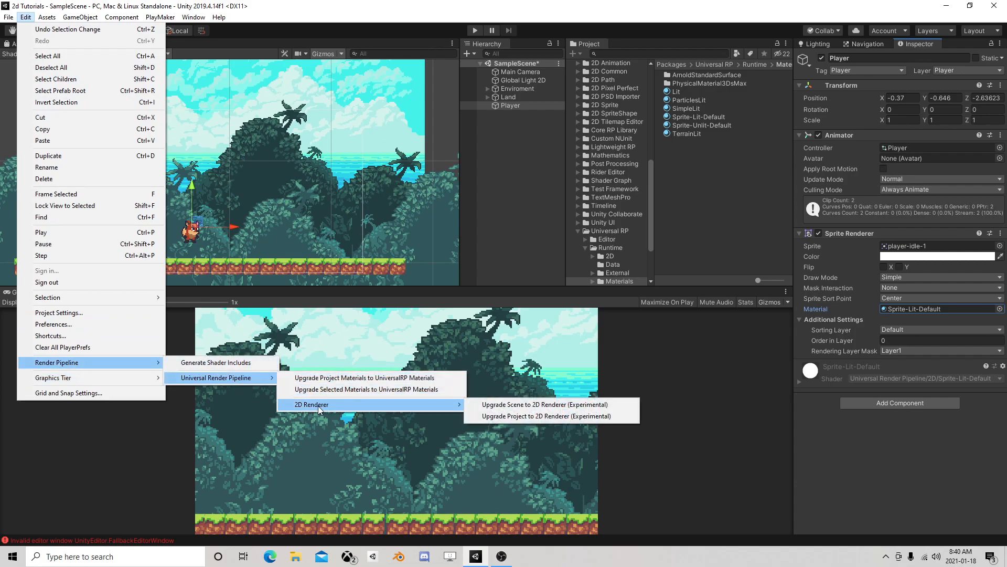
click(521, 416)
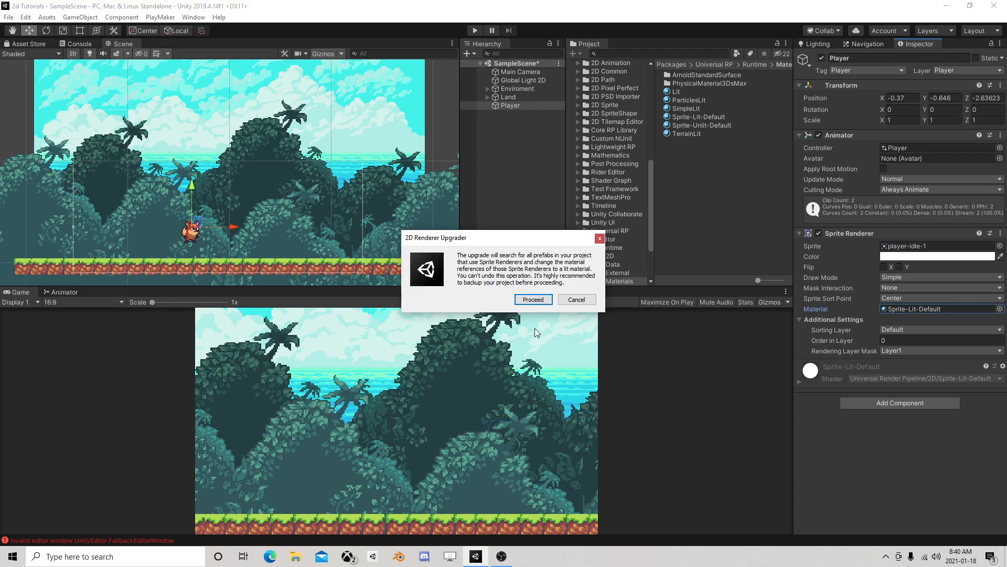
click(534, 299)
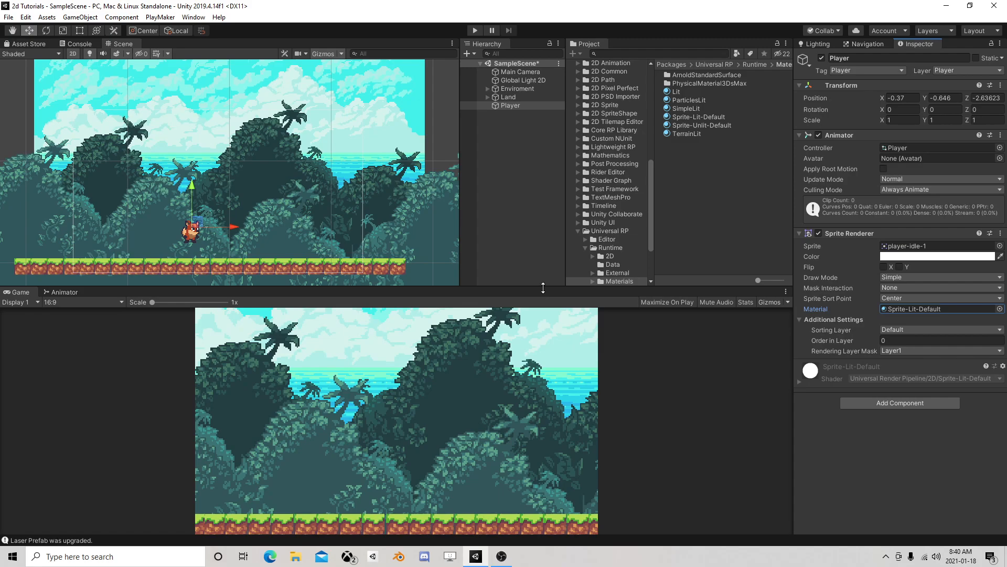
Move the Player up and outside the background artwork, to about X -2.395, Y 0.547
click(511, 105)
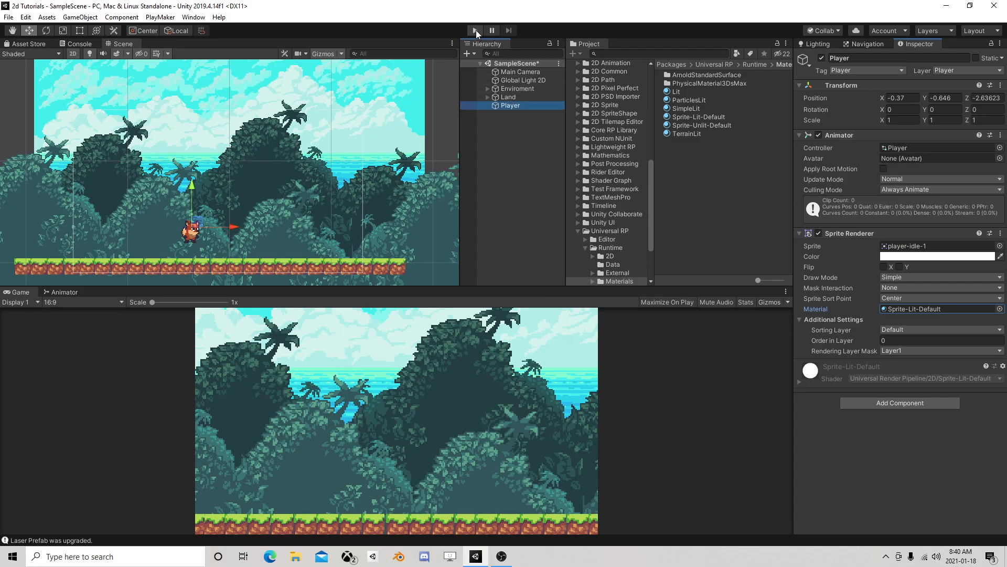
scroll(236, 209, down, 1)
drag(202, 220, 32, 130)
scroll(210, 220, down, 6)
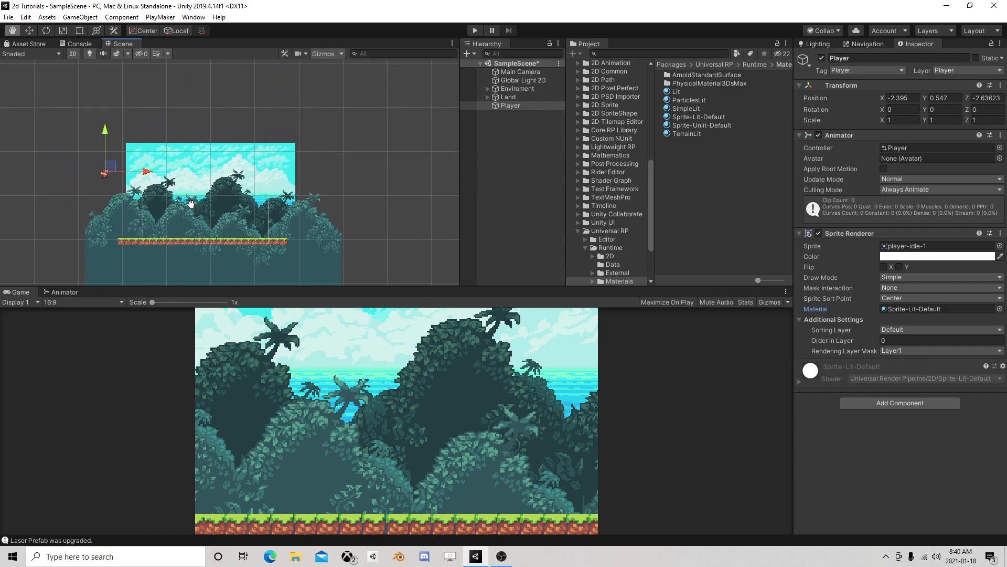
Set the Main Camera's position to 0 on X, Y and Z
click(527, 74)
click(977, 98)
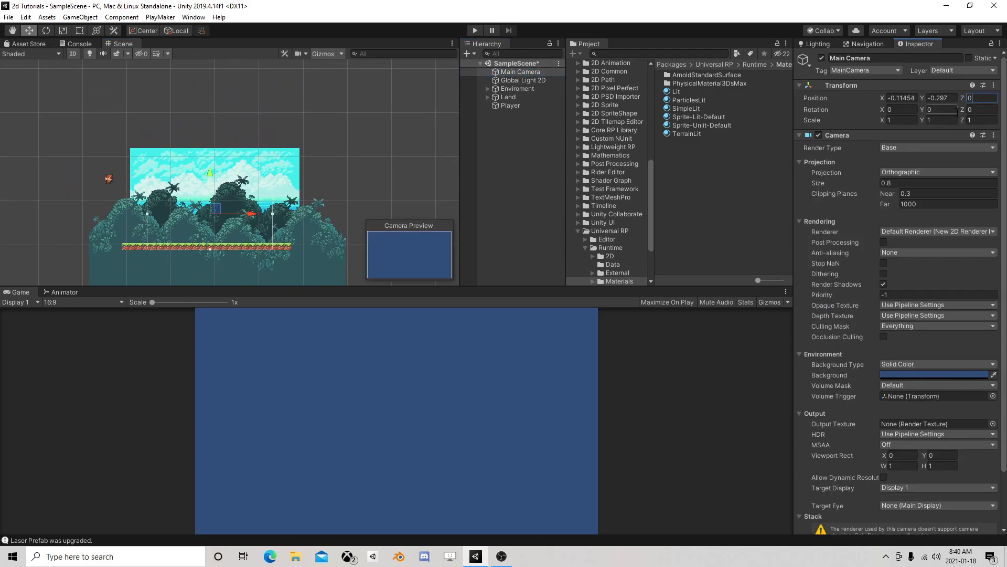
click(948, 99)
text(0)
click(909, 98)
text(0)
scroll(225, 198, up, 2)
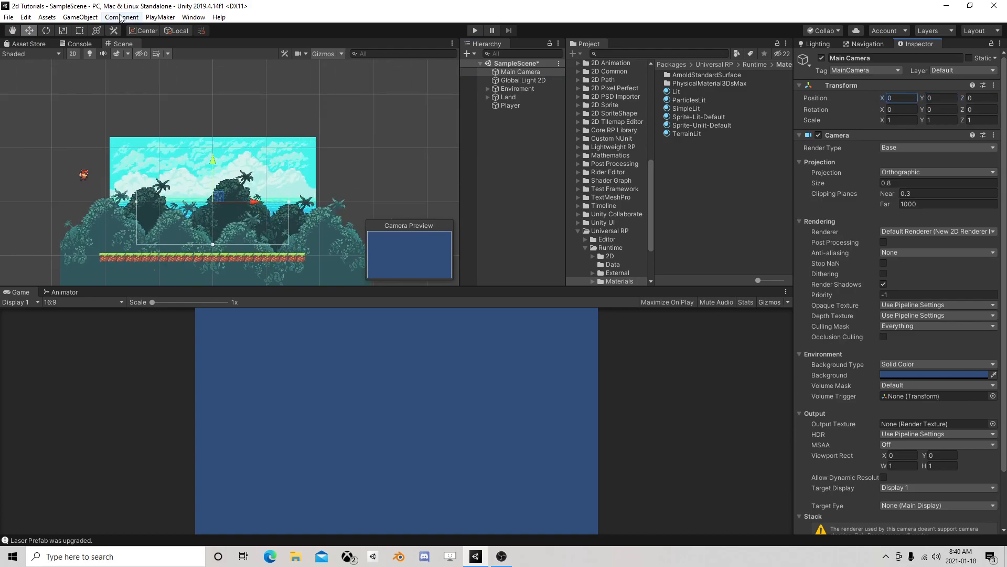
Show the available GameObject commands with the Main Camera selected
click(81, 16)
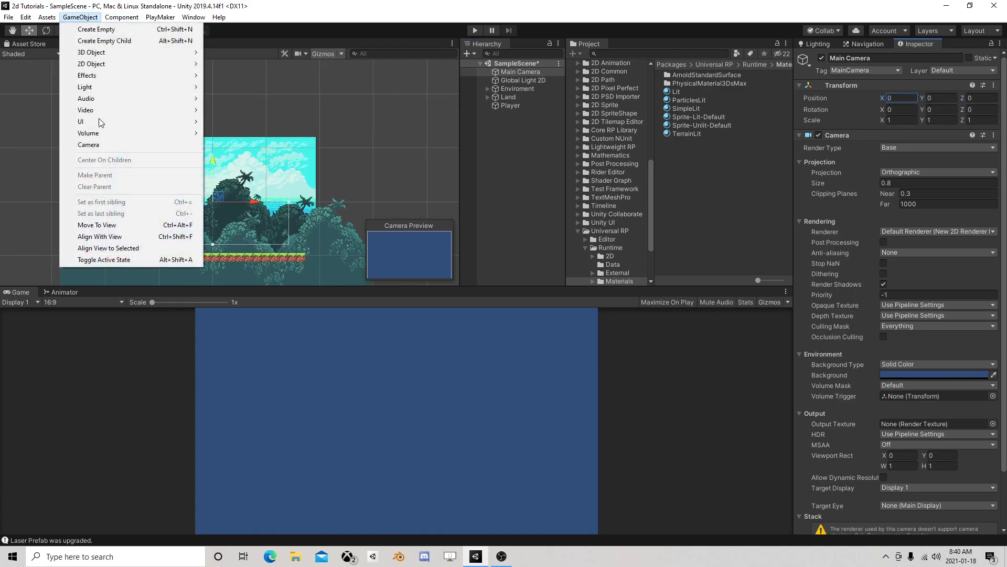
Align the Main Camera with the scene view and move it to about X -1.29, Y 0.3
click(111, 236)
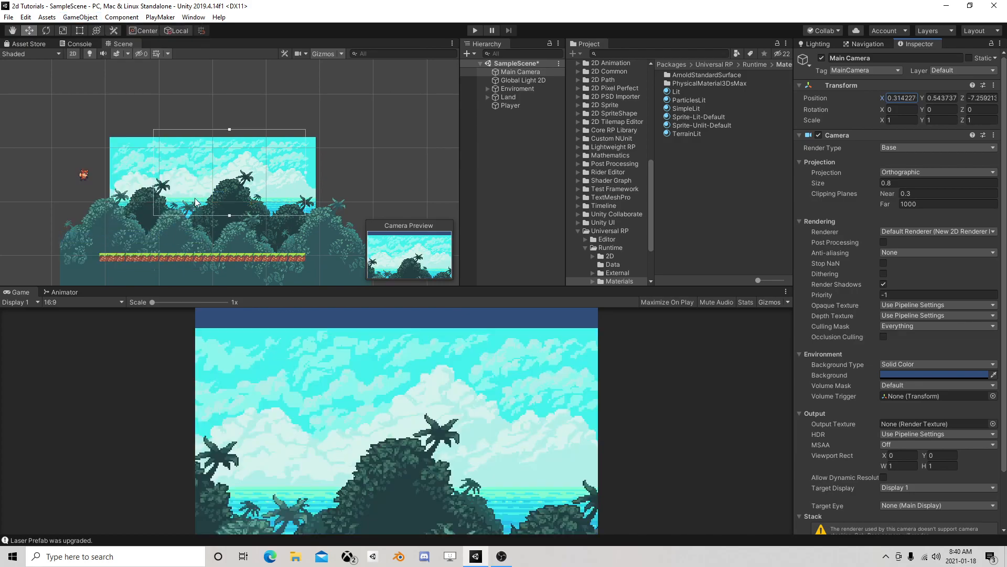
scroll(215, 181, down, 3)
drag(216, 181, 178, 185)
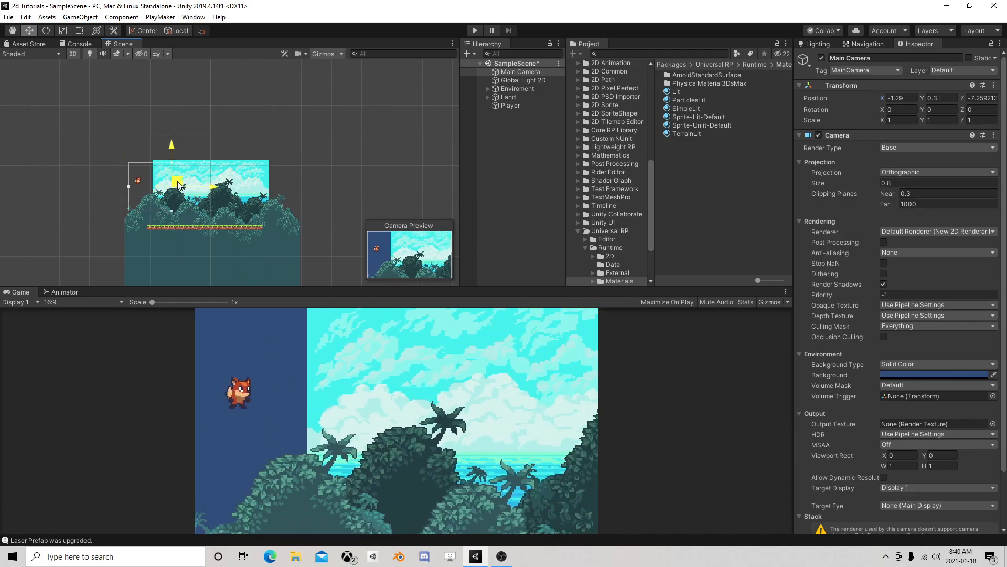
Place the Player on the ground at about X -0.12, Y -0.79 and move the Main Camera to about X -0.03, Y -0.29
click(512, 105)
drag(145, 176, 198, 196)
scroll(199, 199, down, 1)
middle_drag(198, 200, 158, 159)
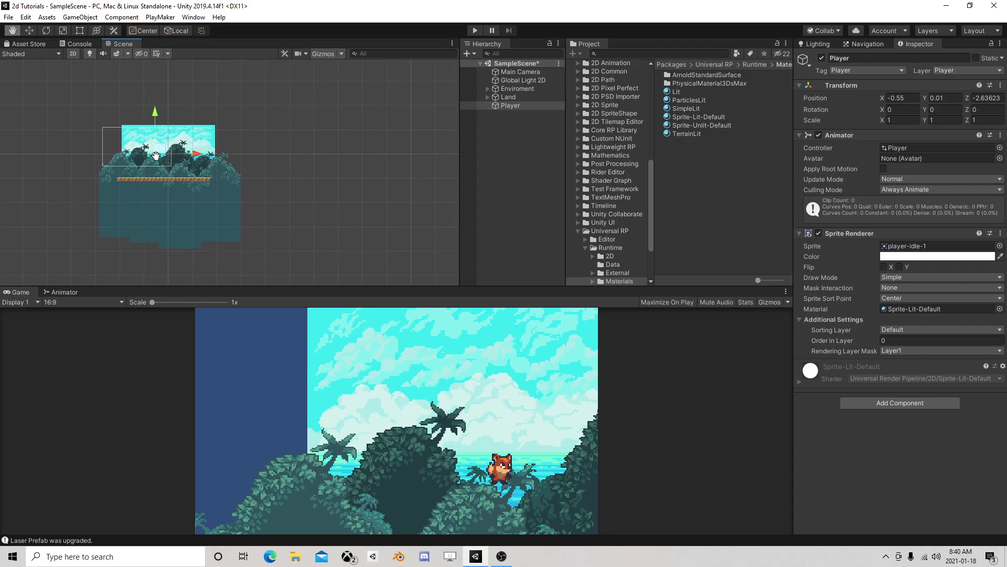
click(521, 104)
mouse_move(162, 152)
mouse_down()
mouse_move(172, 171)
mouse_move(176, 163)
mouse_up()
click(519, 72)
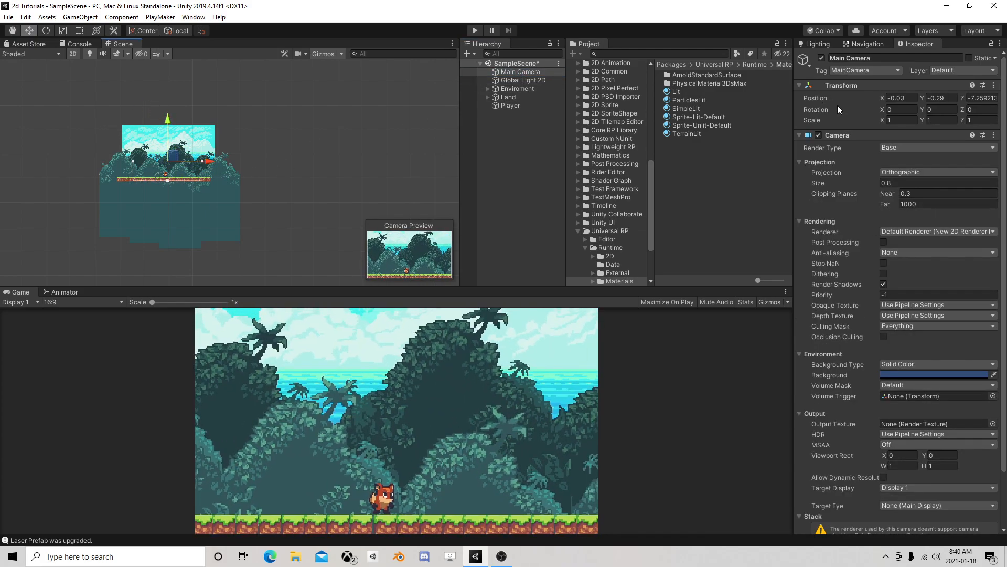
Run the scene with the Player selected and enable its IsWalking animator parameter to preview the run animation
click(511, 106)
click(478, 30)
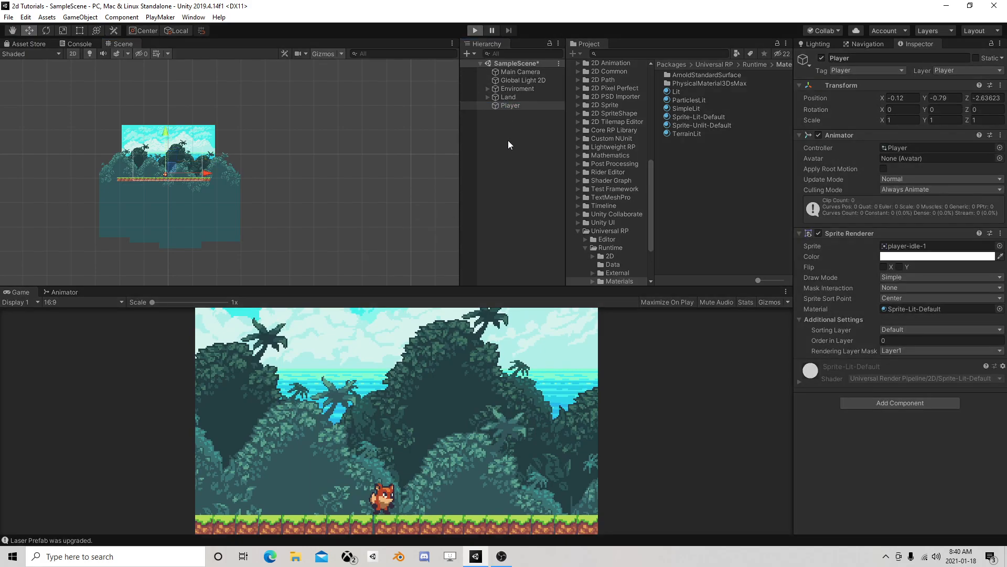
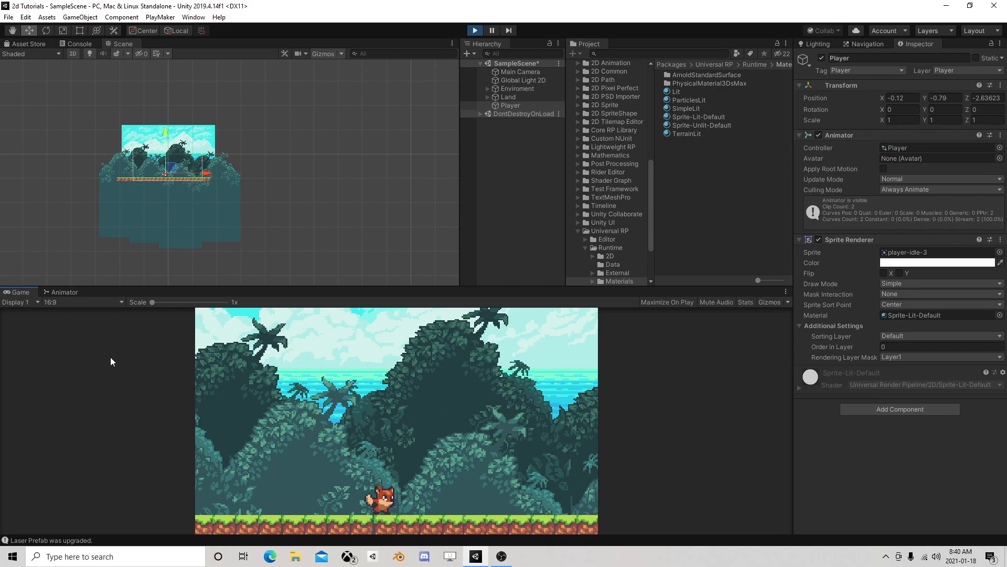
click(65, 292)
click(230, 325)
click(21, 292)
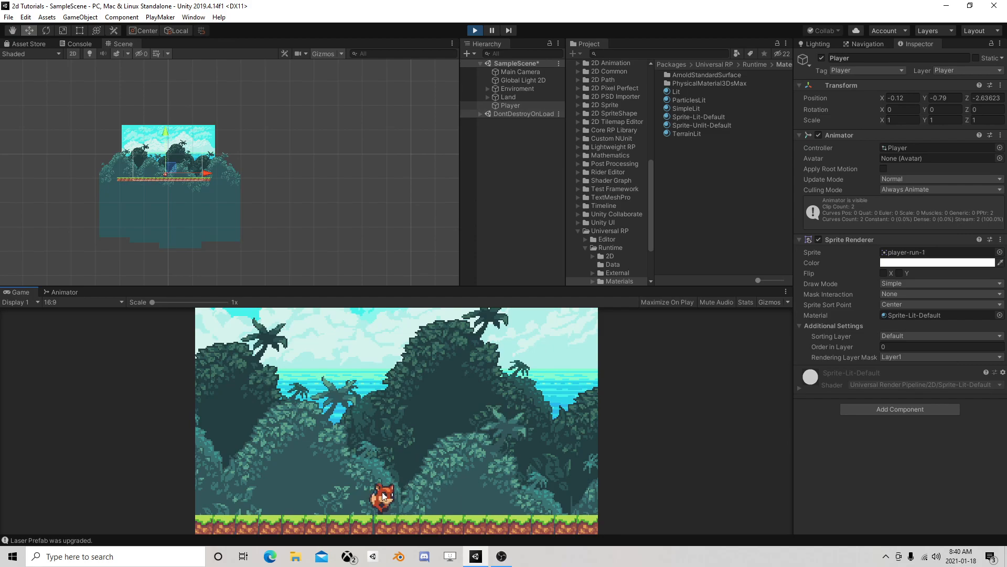
Disable IsWalking to preview the idle animation in the game view, and stop the scene
click(56, 292)
click(231, 325)
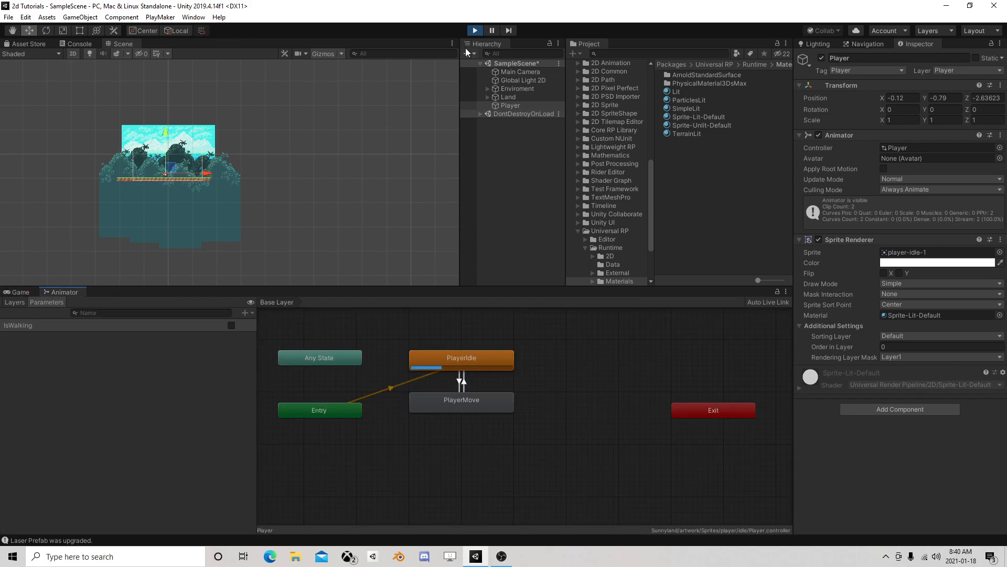
click(21, 291)
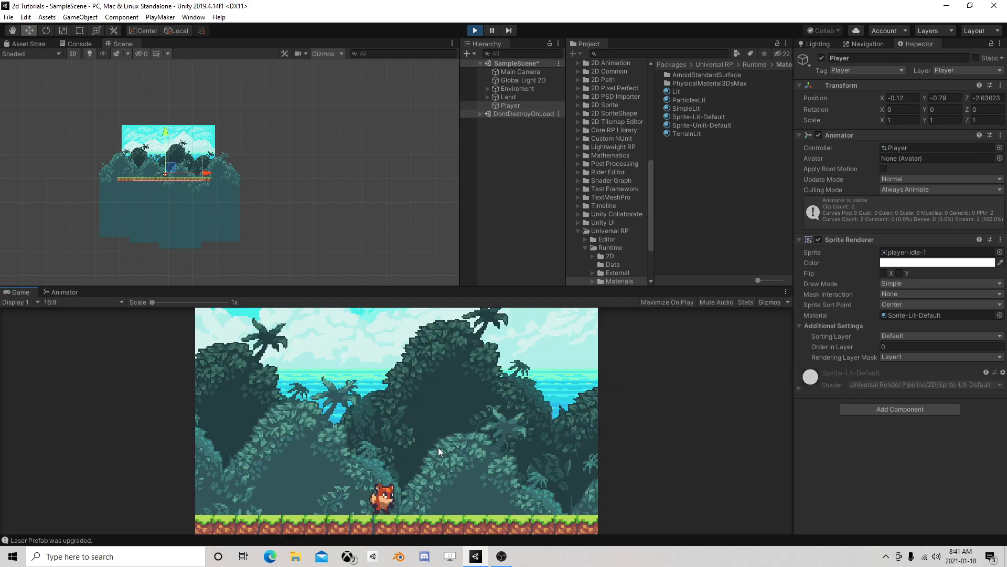
click(474, 30)
Add a Capsule Collider 2D component to the Player
click(522, 97)
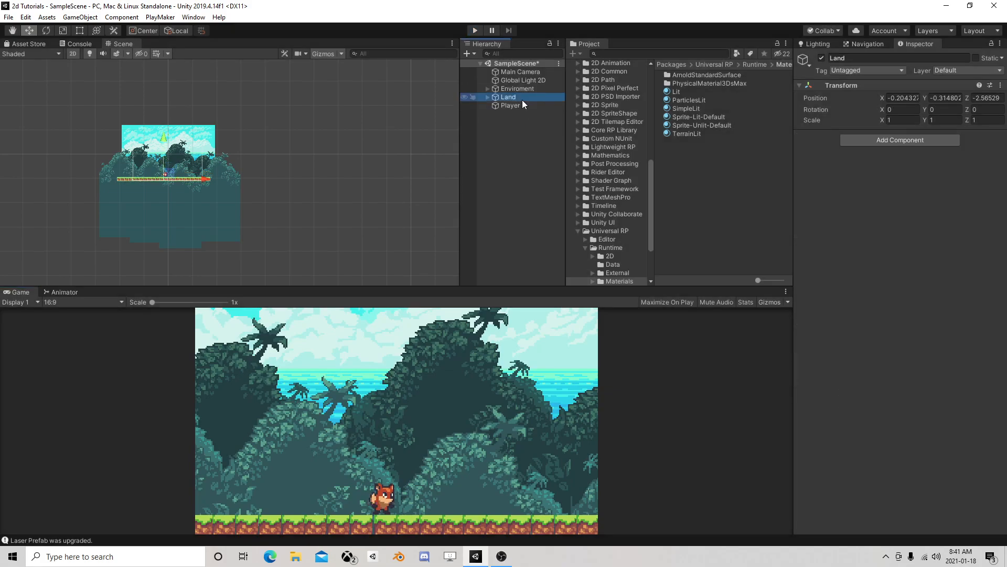
click(527, 105)
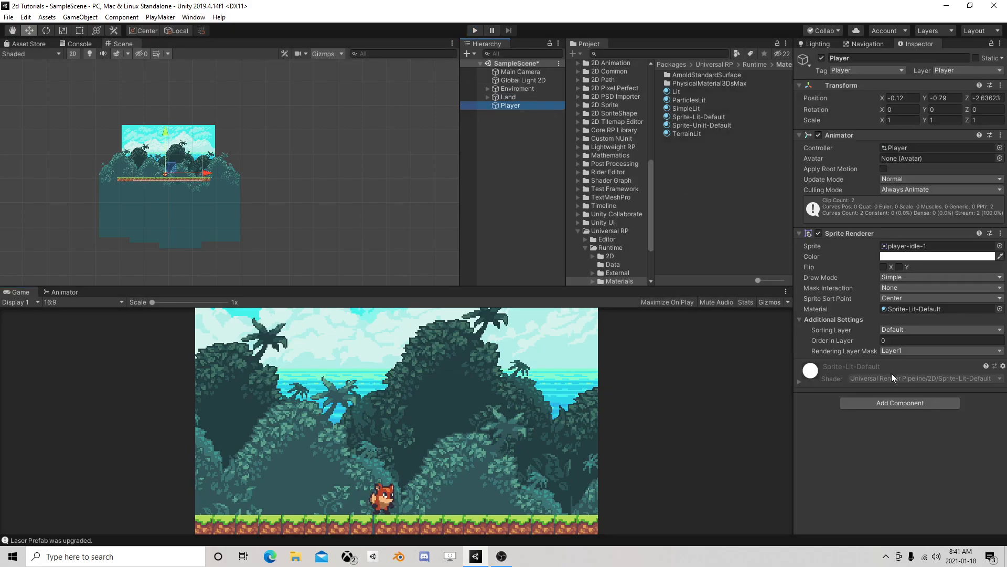
click(922, 405)
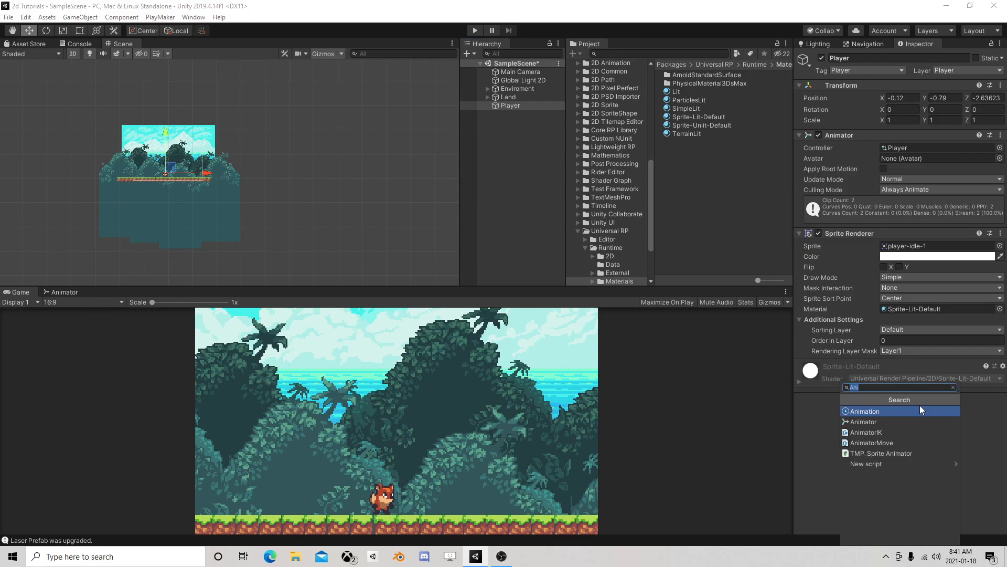
text(cap)
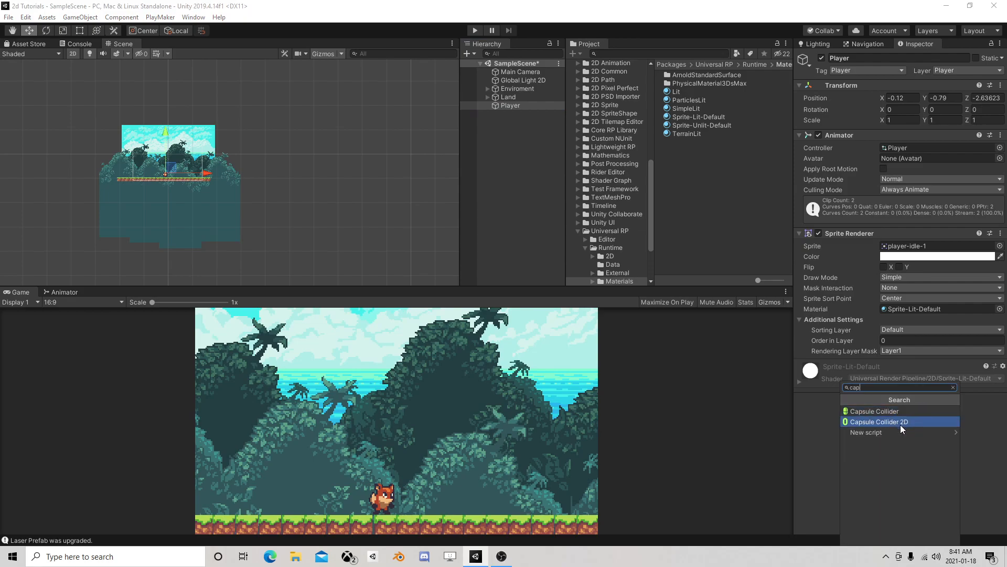
click(900, 424)
Fit the capsule collider to the fox with size X 0.21, Y 0.26 and offset Y -0.05
scroll(173, 186, up, 5)
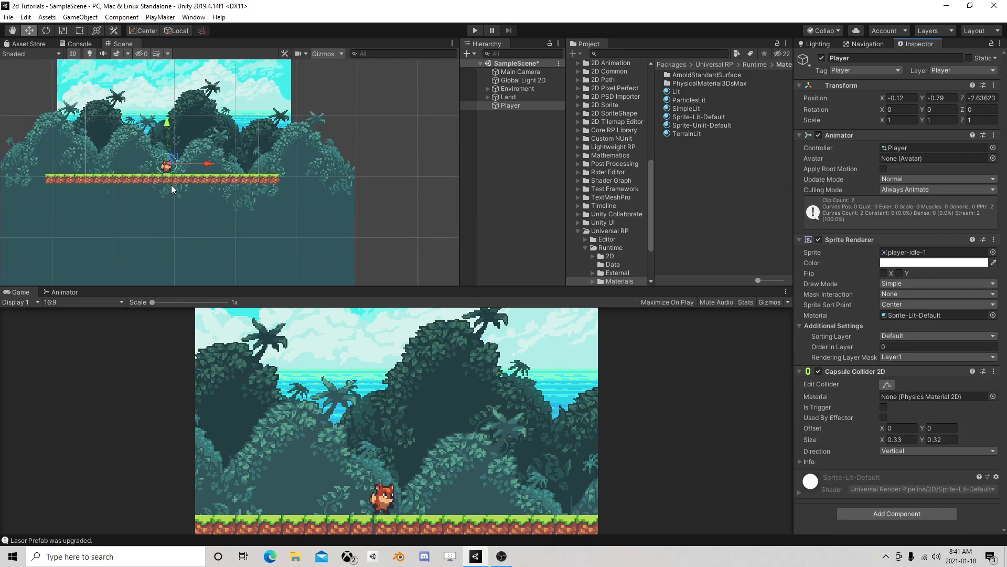
scroll(173, 186, up, 8)
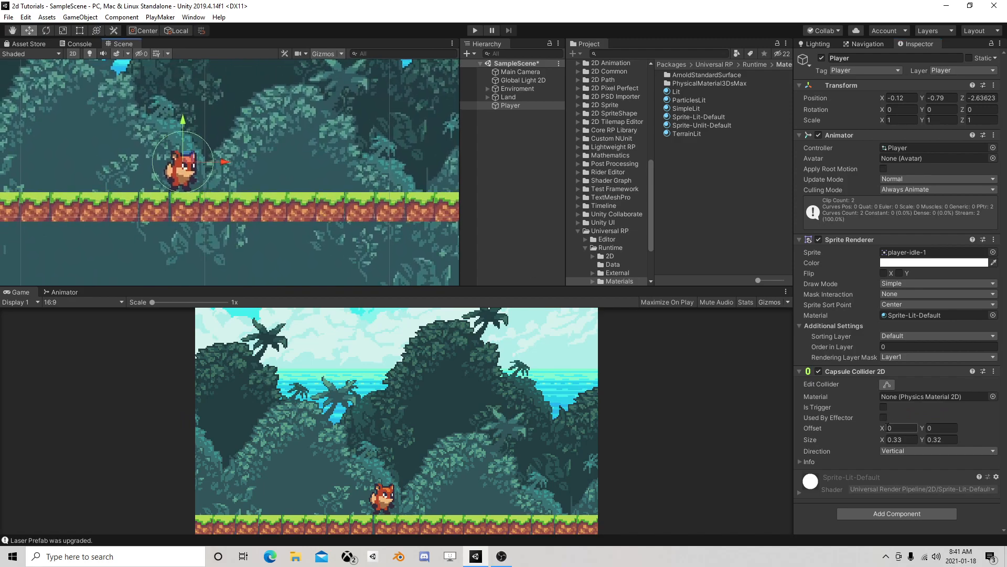
drag(882, 440, 920, 439)
click(923, 429)
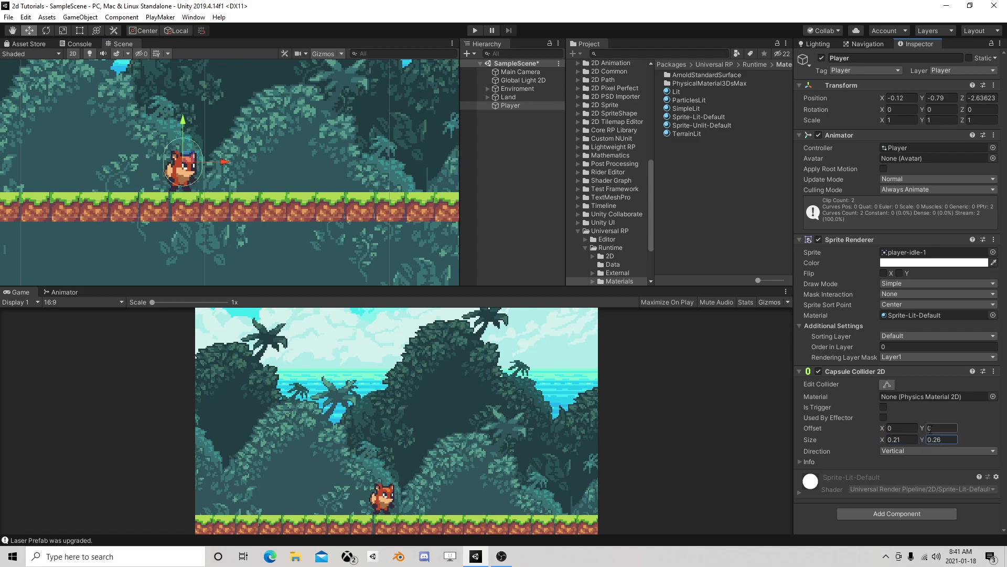
text(-0.05)
key(Return)
Assign the Player physics material to the Capsule Collider 2D
click(993, 396)
click(442, 122)
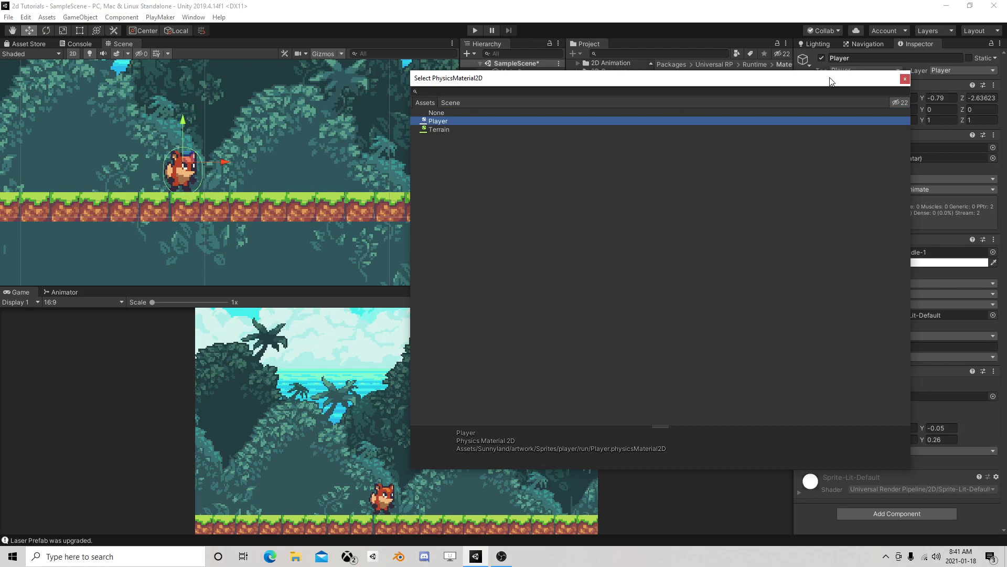
click(905, 79)
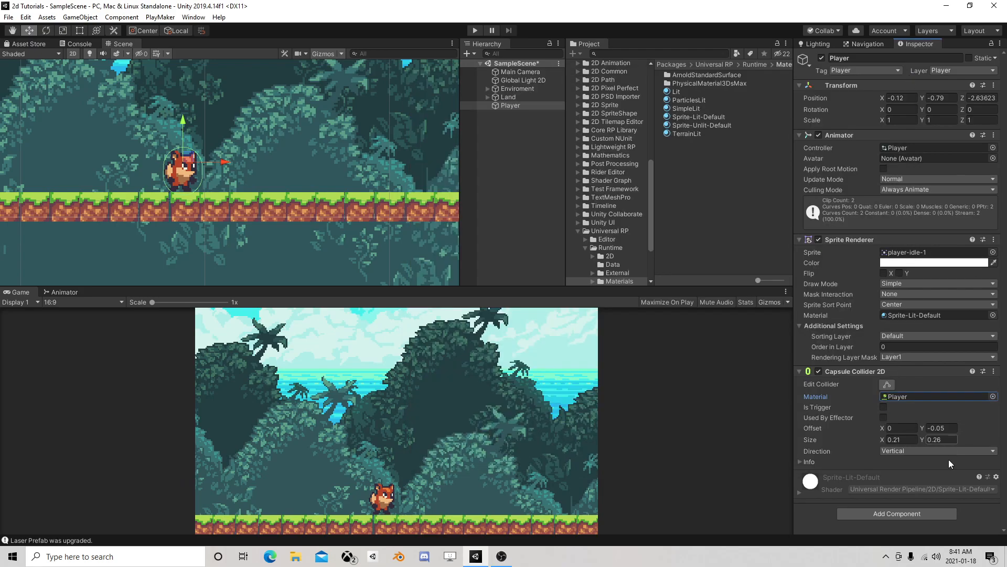
Add a Rigidbody 2D component to the Player and assign it the Player physics material
click(892, 512)
text(rig)
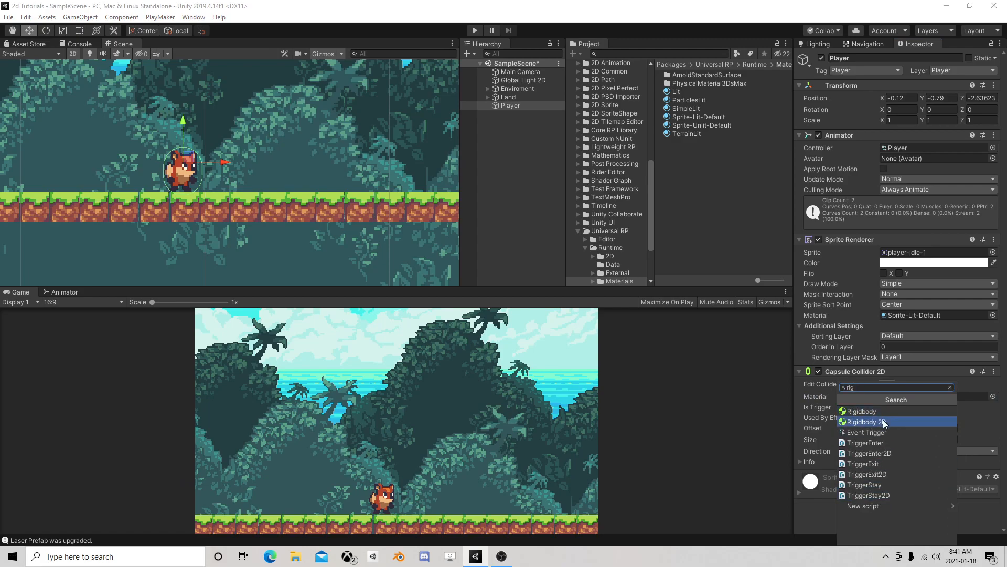
click(886, 423)
scroll(877, 438, down, 5)
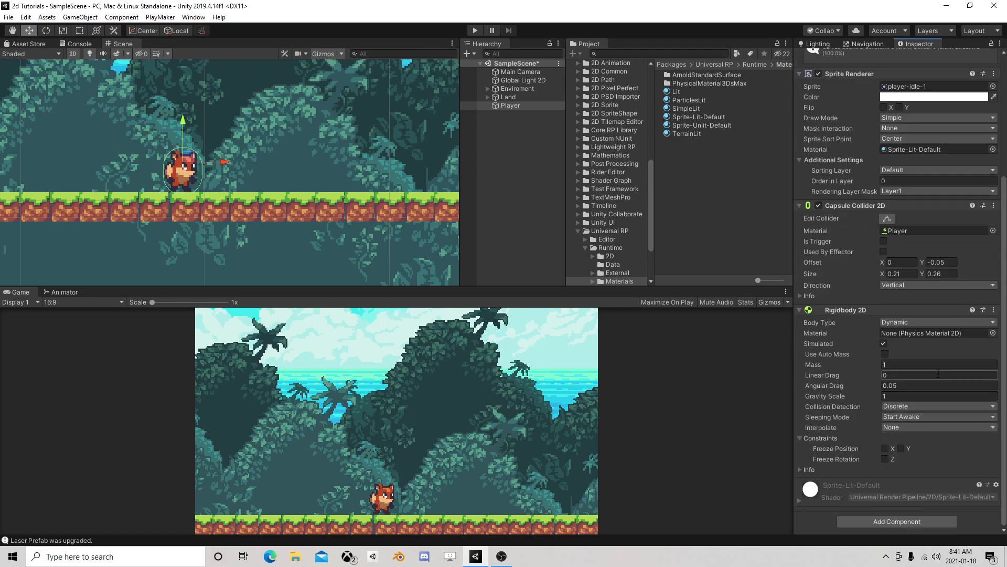
click(901, 231)
drag(682, 127, 926, 334)
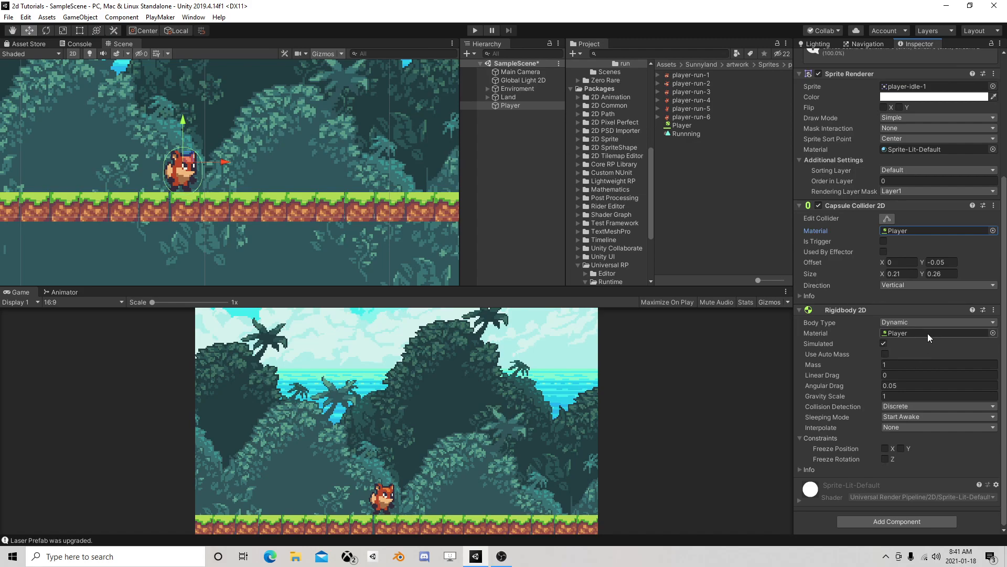
Set the Rigidbody 2D collision detection to Continuous and freeze its Z rotation
click(908, 406)
click(931, 430)
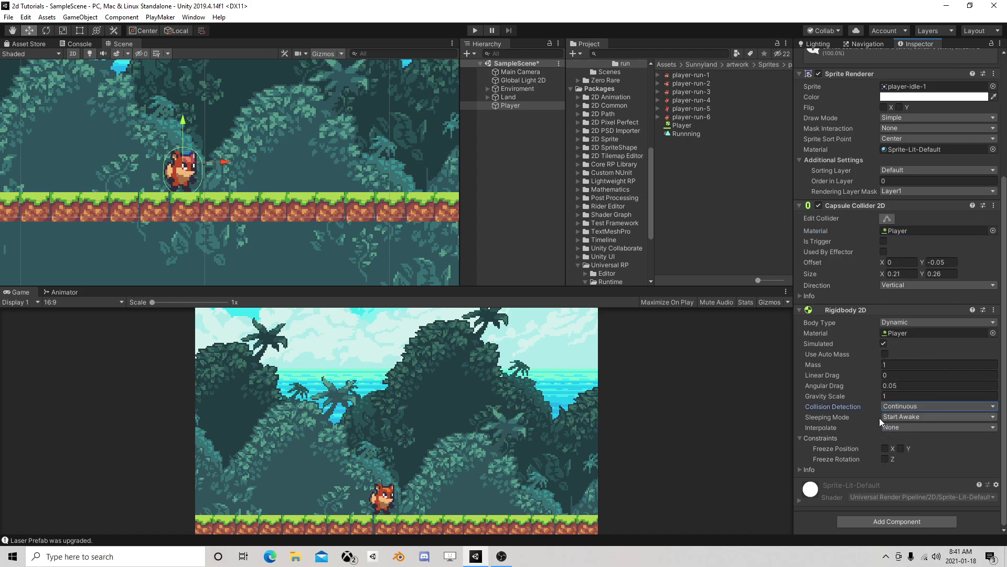
click(888, 459)
scroll(883, 390, up, 5)
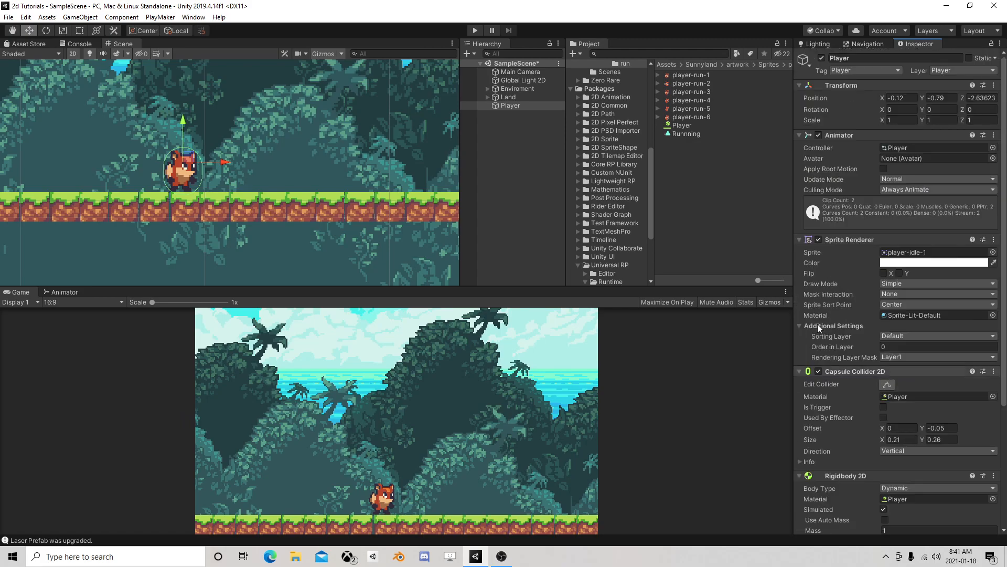
Run the scene, lift the Player above the ground twice to test gravity and collision, and stop the scene
click(475, 30)
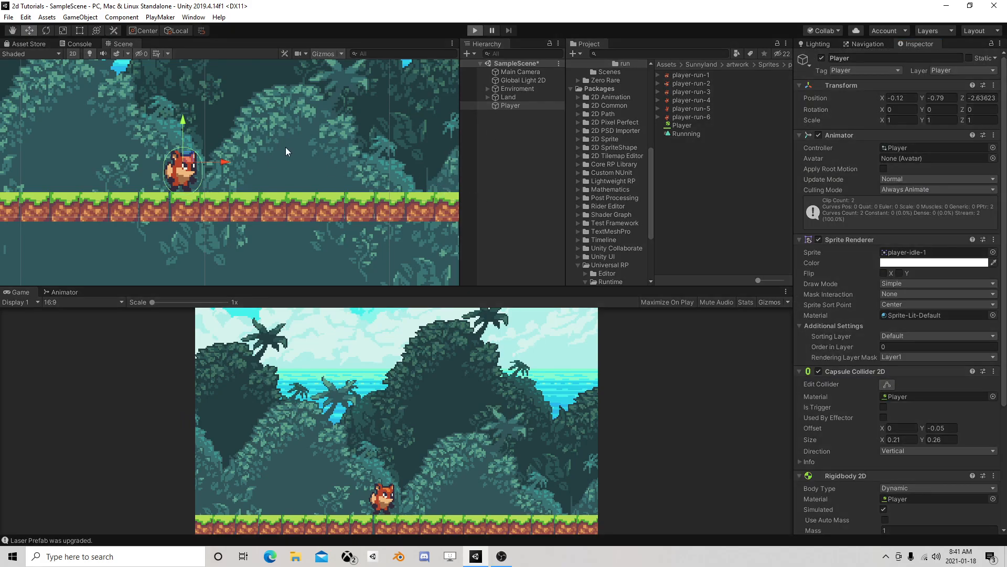
scroll(257, 175, down, 10)
middle_drag(251, 122, 254, 184)
scroll(254, 183, down, 4)
drag(218, 168, 222, 68)
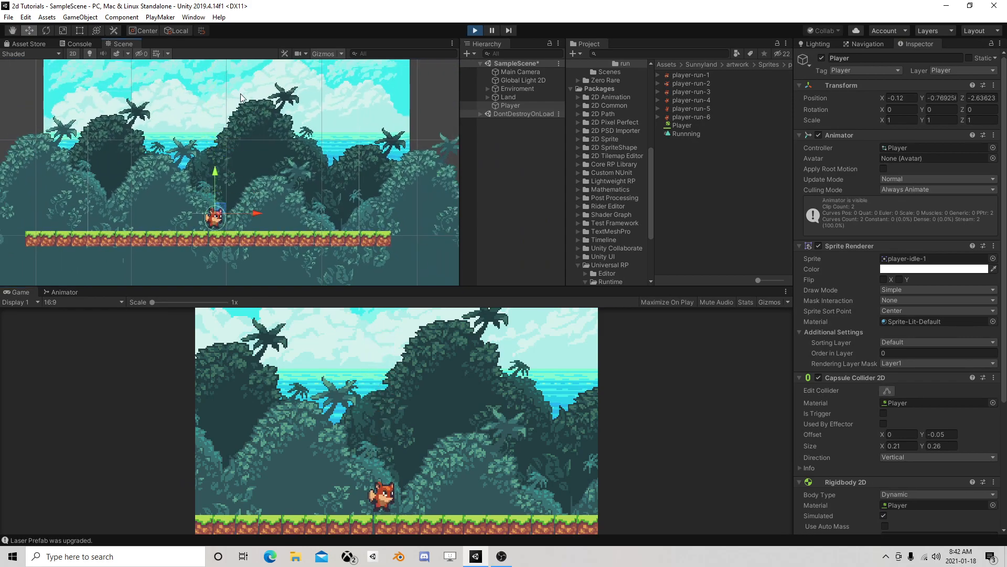
drag(216, 181, 260, 58)
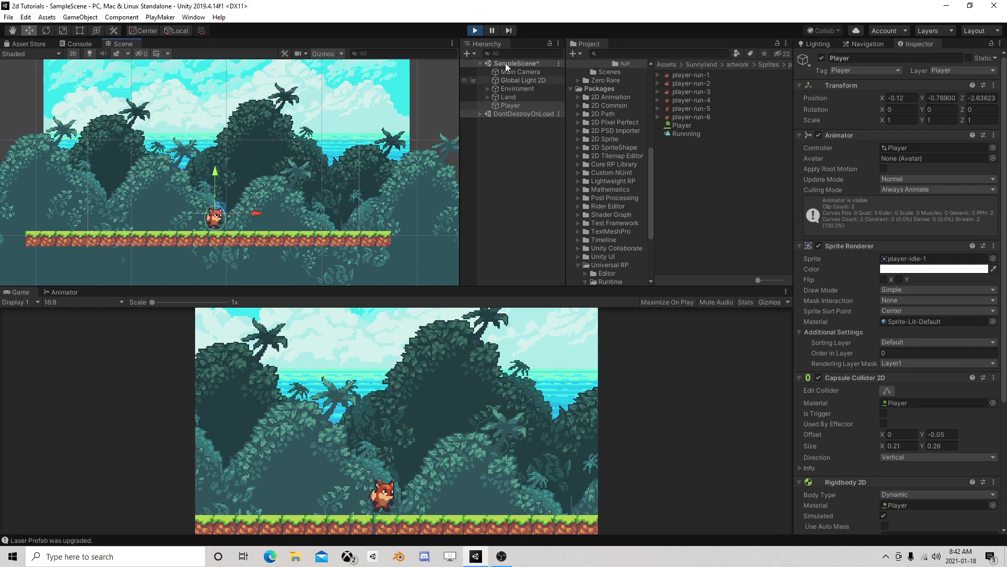
key(ctrl+p)
Add a PlayMakerFSM component to the Player
click(530, 104)
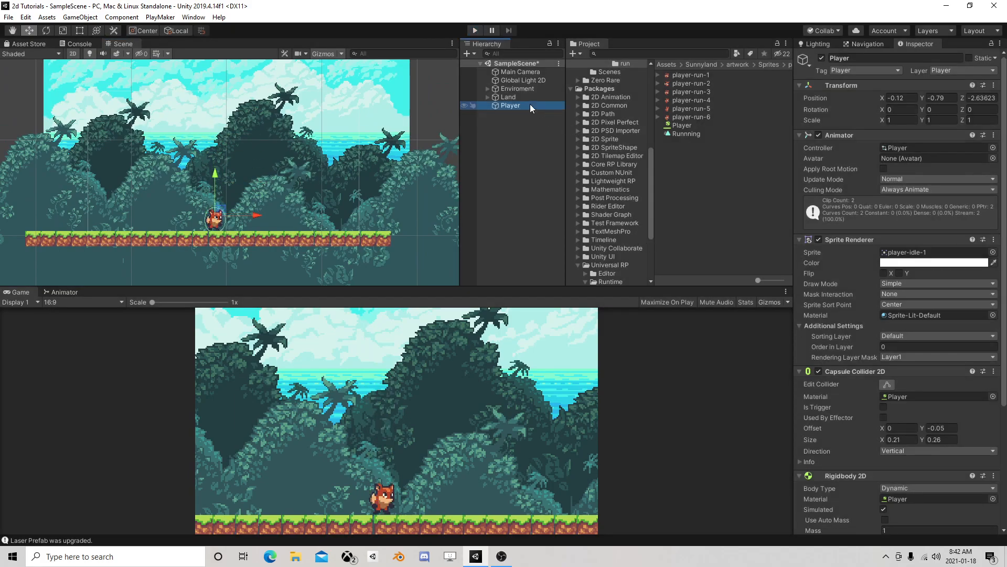
scroll(880, 405, down, 5)
click(917, 518)
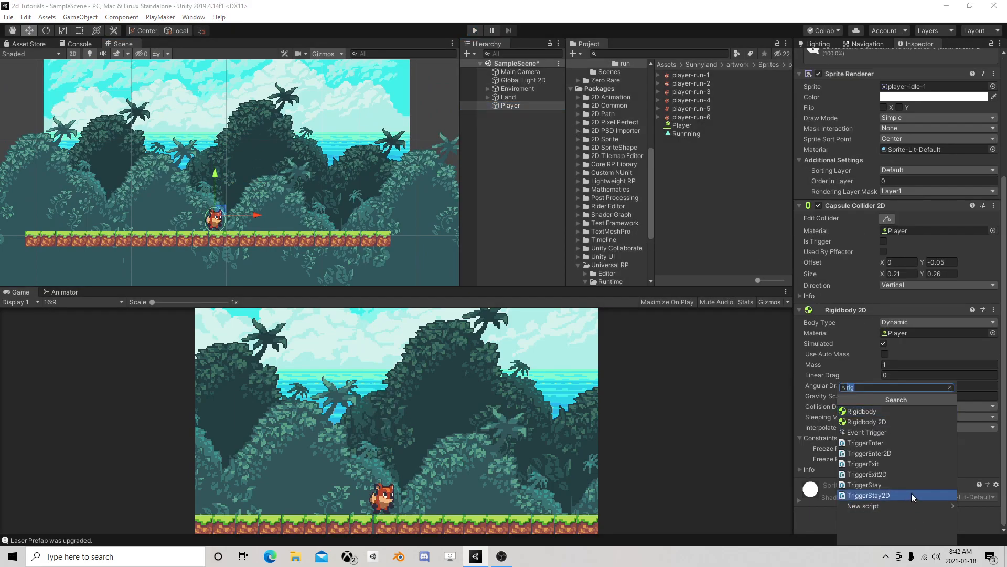
text(fsm)
click(875, 411)
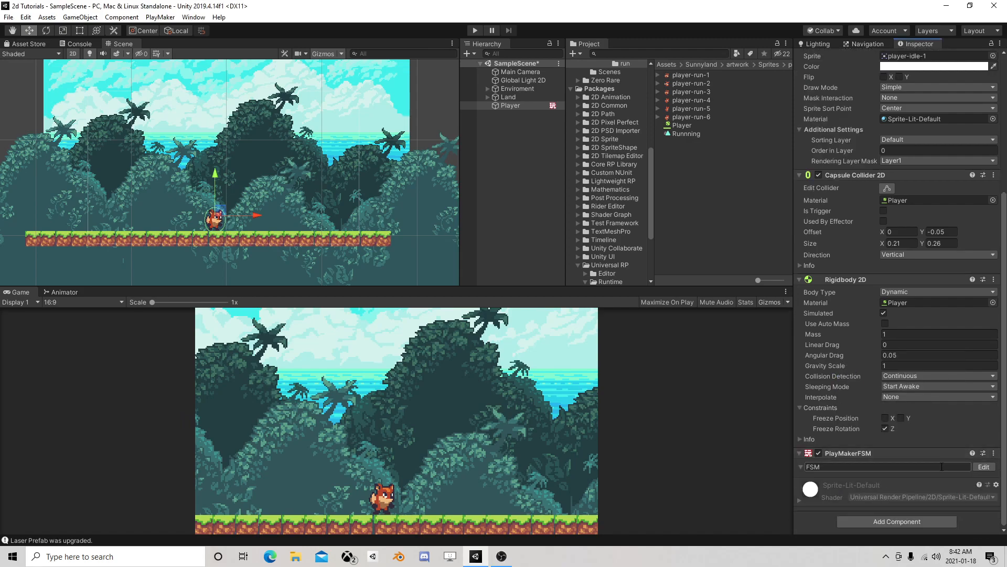
Open the Player's FSM for editing and add a Get Axis Vector action to State 1
click(984, 466)
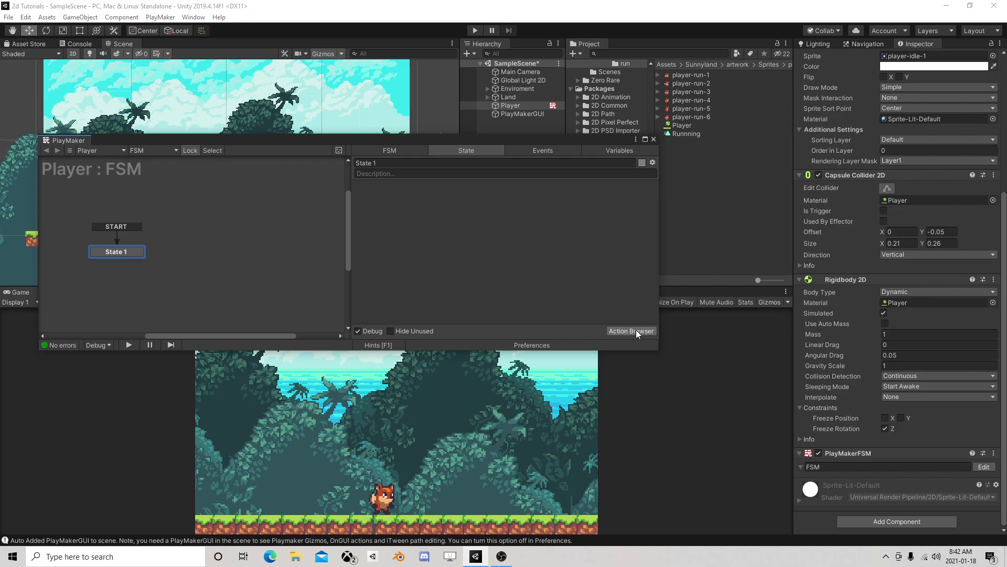
click(637, 331)
text(get)
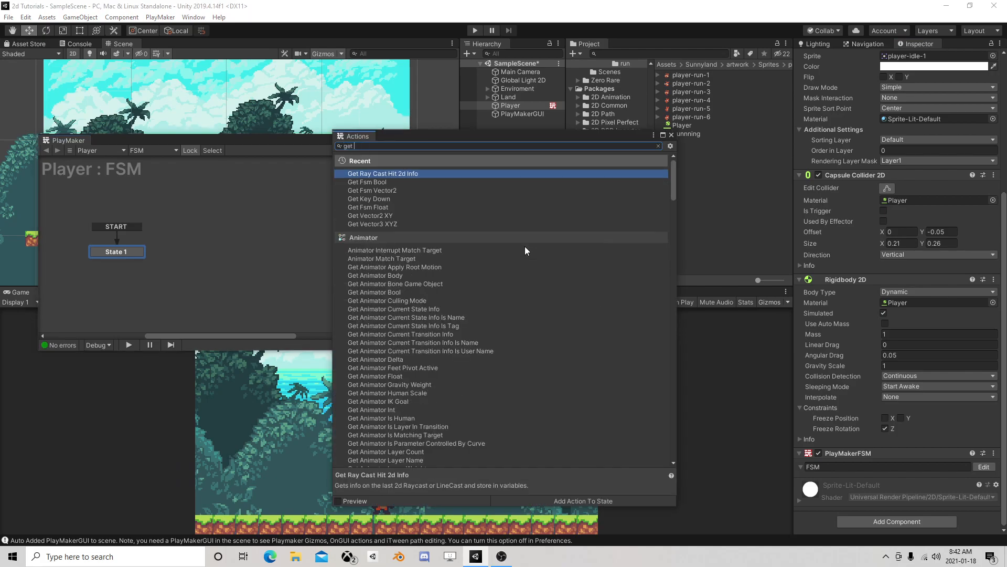
text( axi)
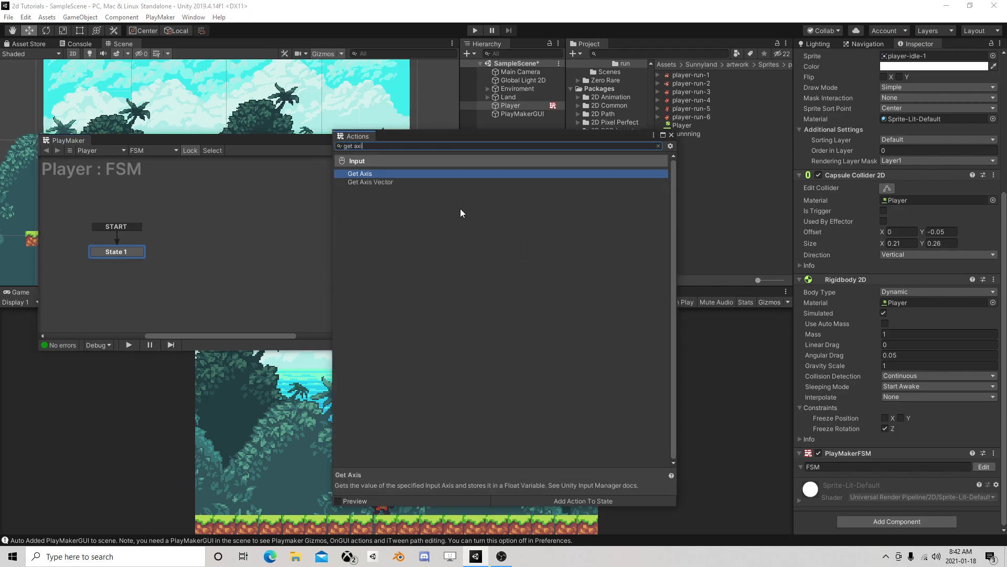
double_click(393, 183)
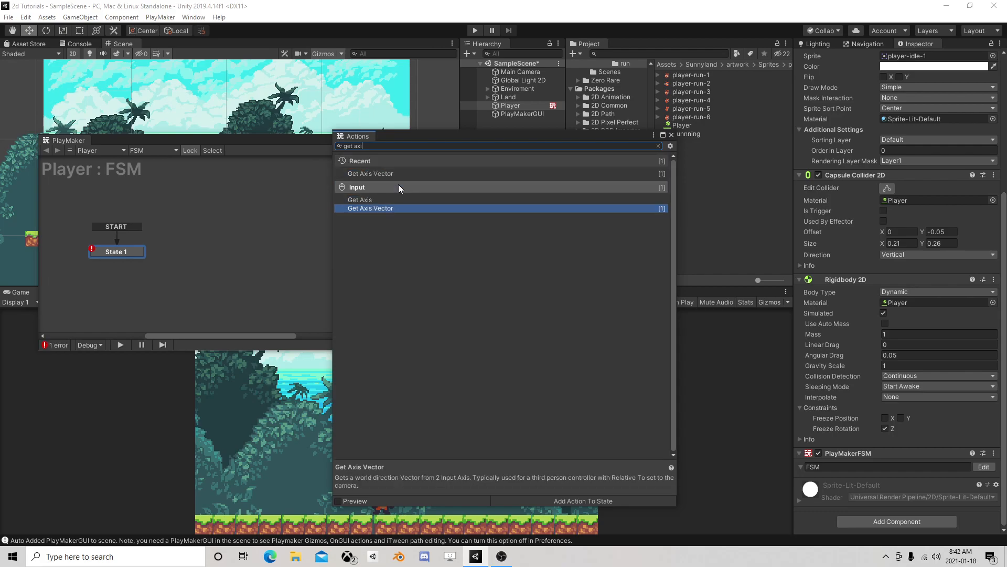
click(672, 135)
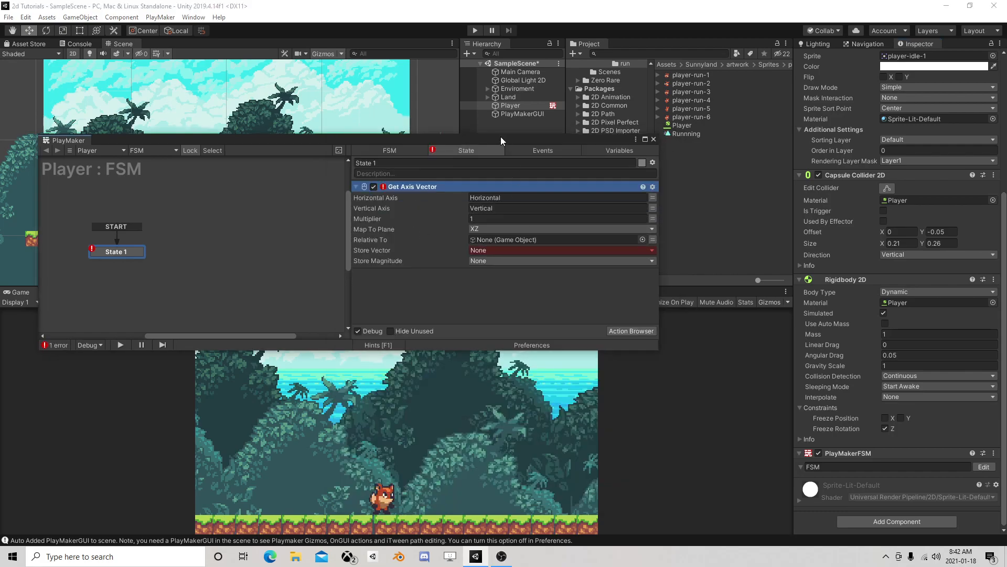
Make Get Axis Vector relative to the Main Camera and store its vector in a new variable named Vector
drag(524, 75, 523, 240)
click(518, 250)
click(521, 277)
text(Vector)
click(522, 283)
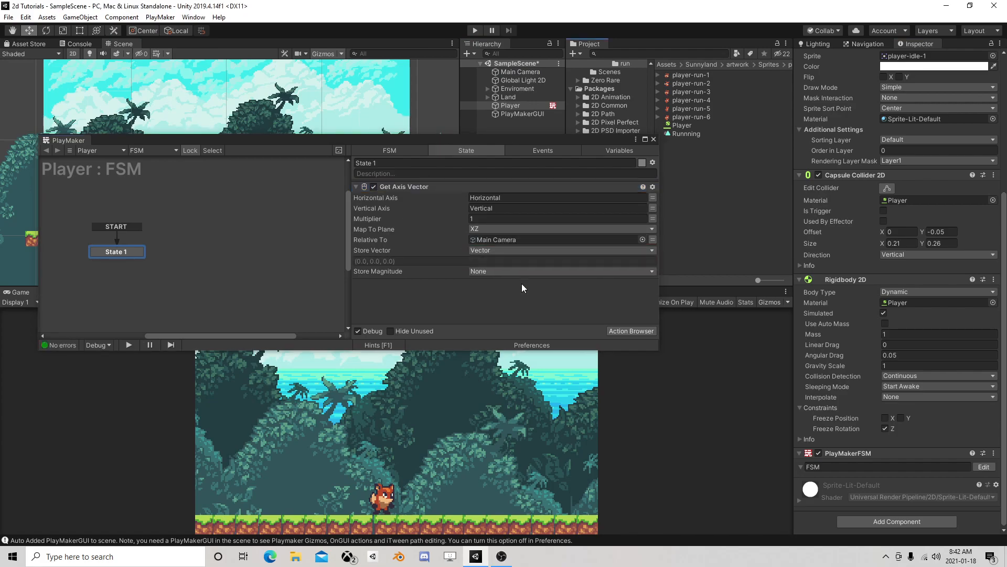
Store the magnitude of Get Axis Vector in a new variable named Mag
click(512, 271)
click(521, 301)
text(Mag)
click(522, 304)
drag(437, 140, 479, 119)
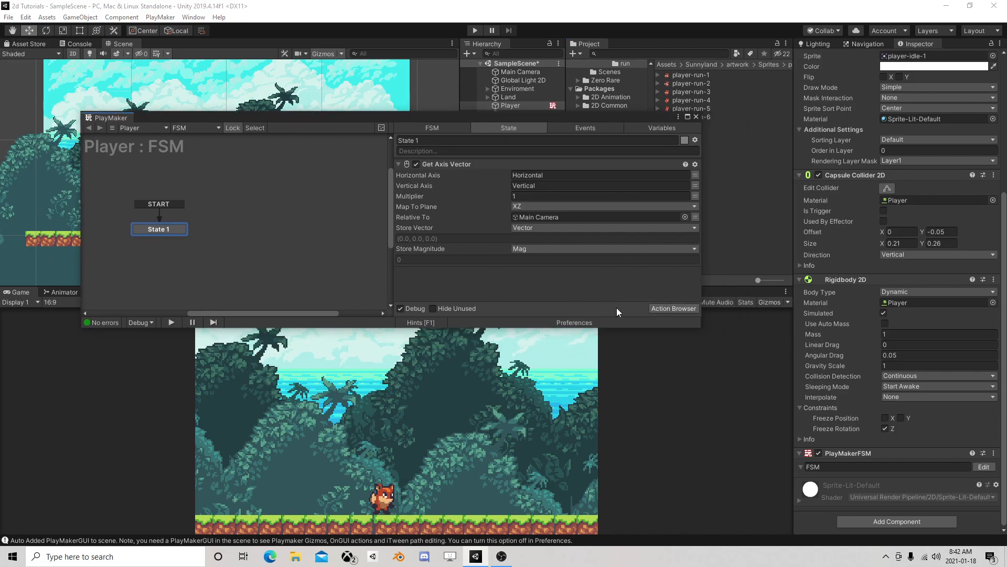
Add a Set Velocity 2d action to State 1 and move it below Get Axis Vector
click(666, 308)
text(se)
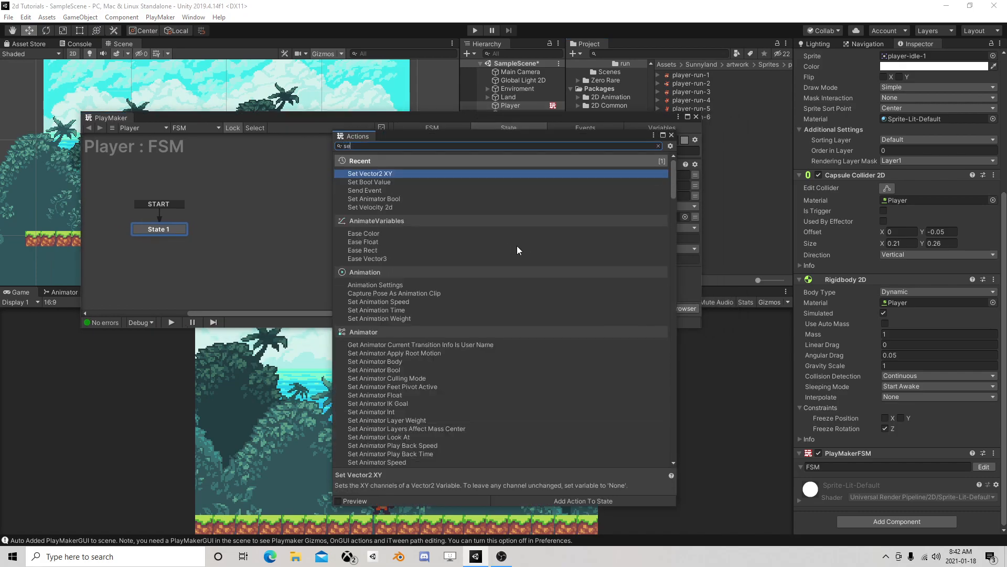
text(t for)
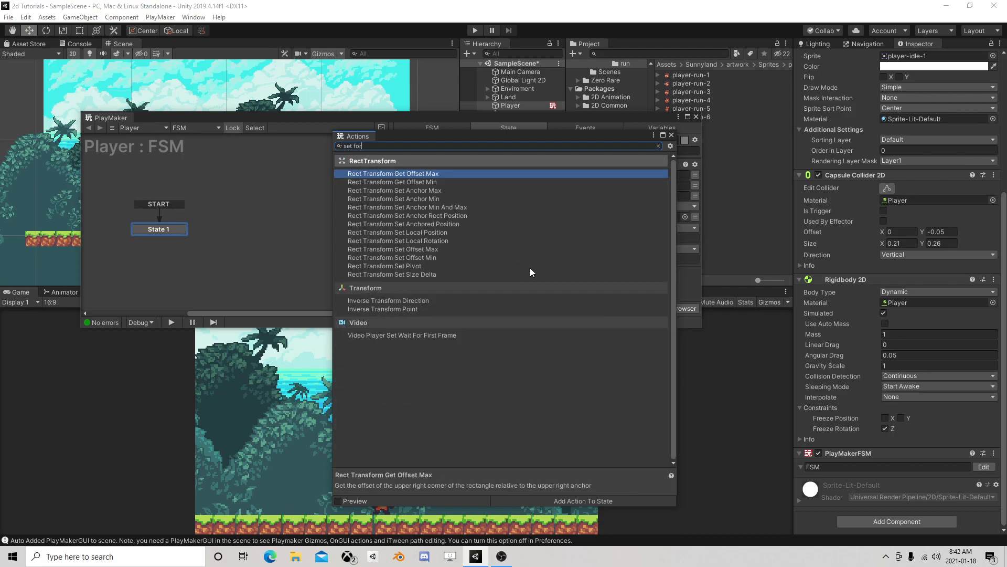
text(ce)
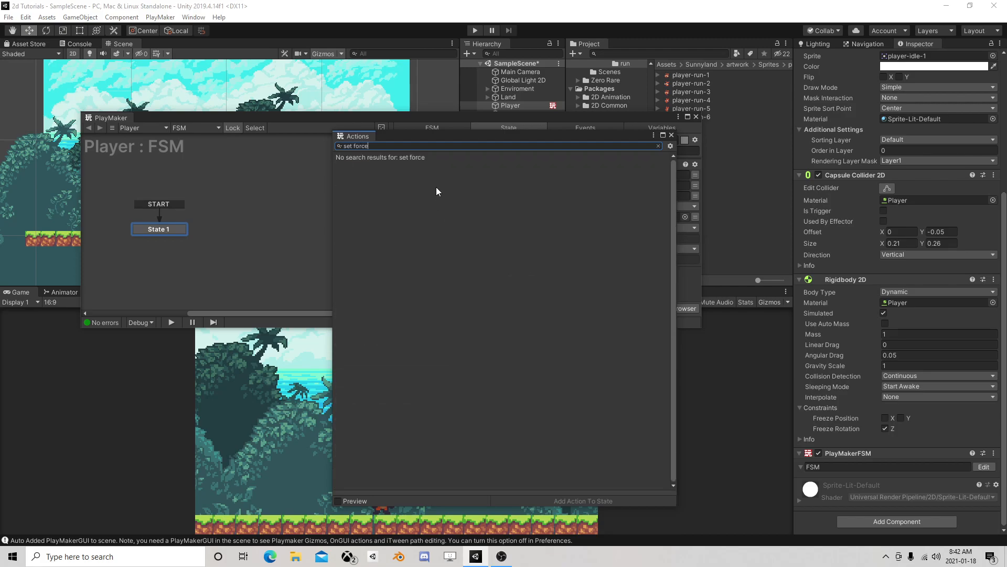
key(BackSpace)
key(BackSpace)
key(BackSpace)
key(BackSpace)
key(BackSpace)
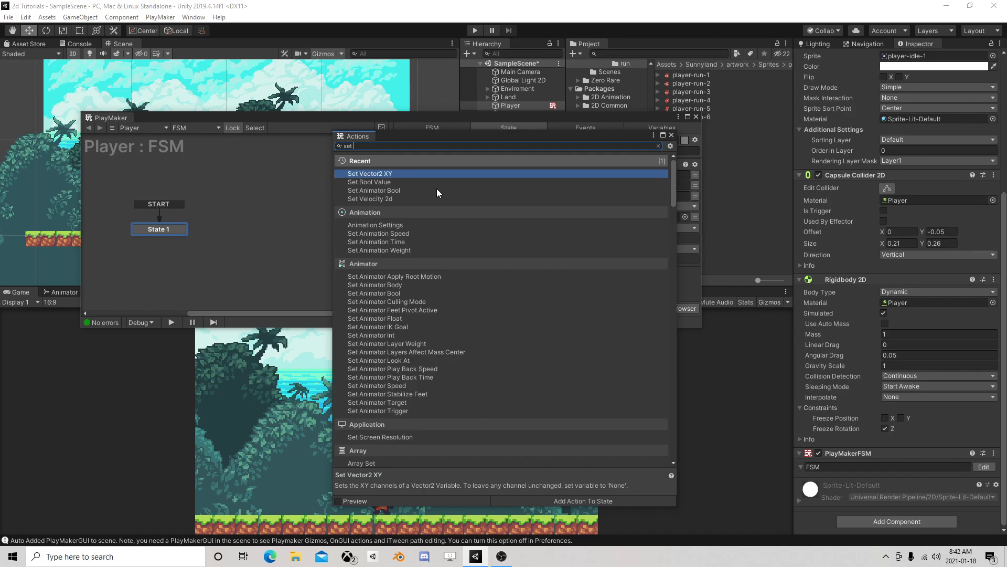
text(vel)
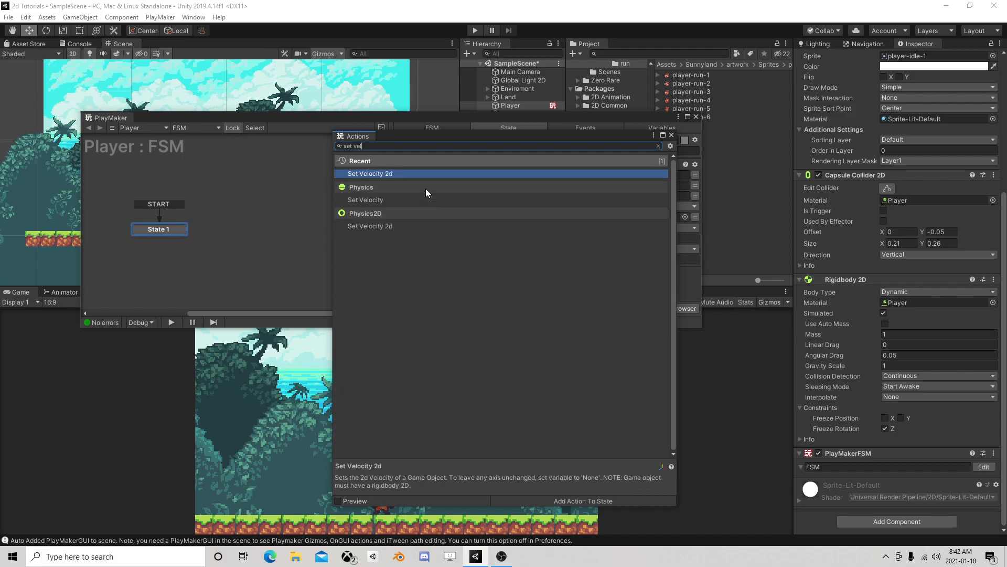
double_click(389, 173)
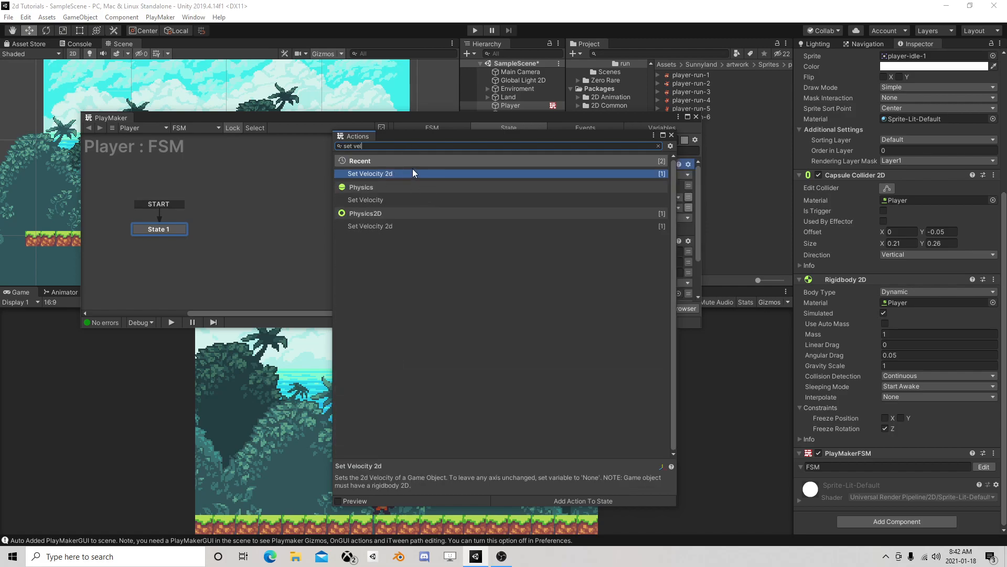
click(671, 135)
right_click(521, 167)
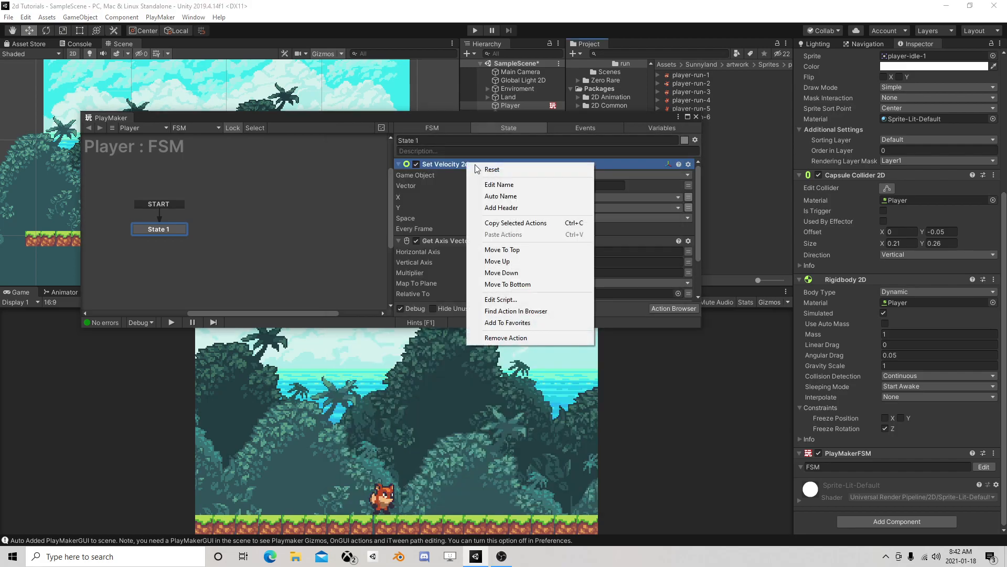
click(518, 286)
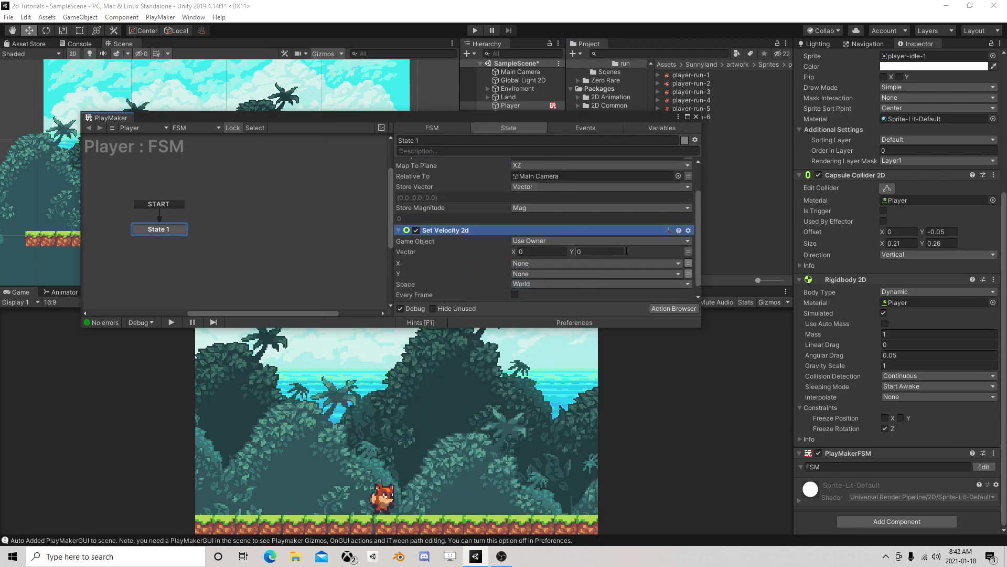
Switch the Vector of Set Velocity 2d to variable input with None selected and enable Every Frame
click(688, 252)
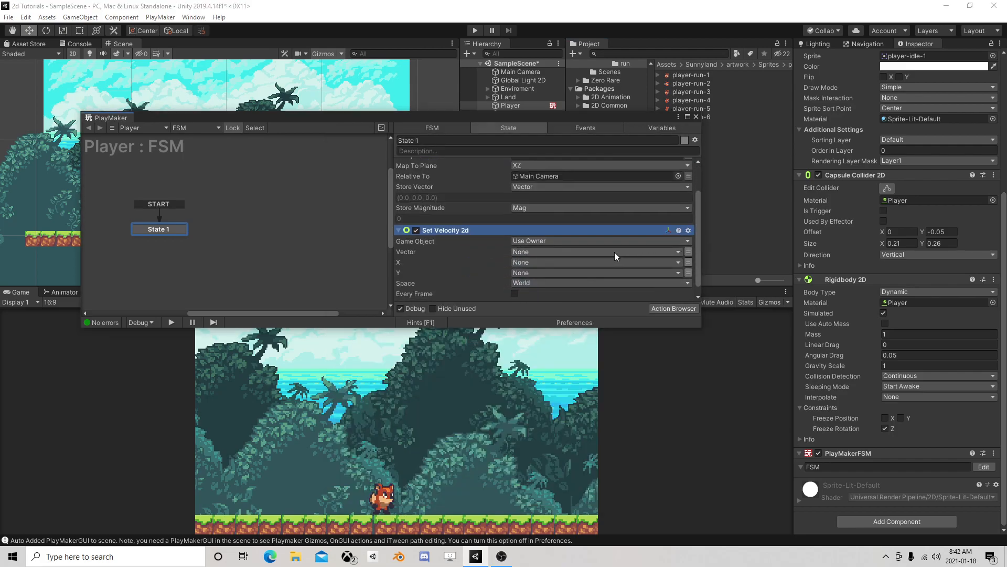
click(604, 252)
click(468, 263)
scroll(517, 203, up, 2)
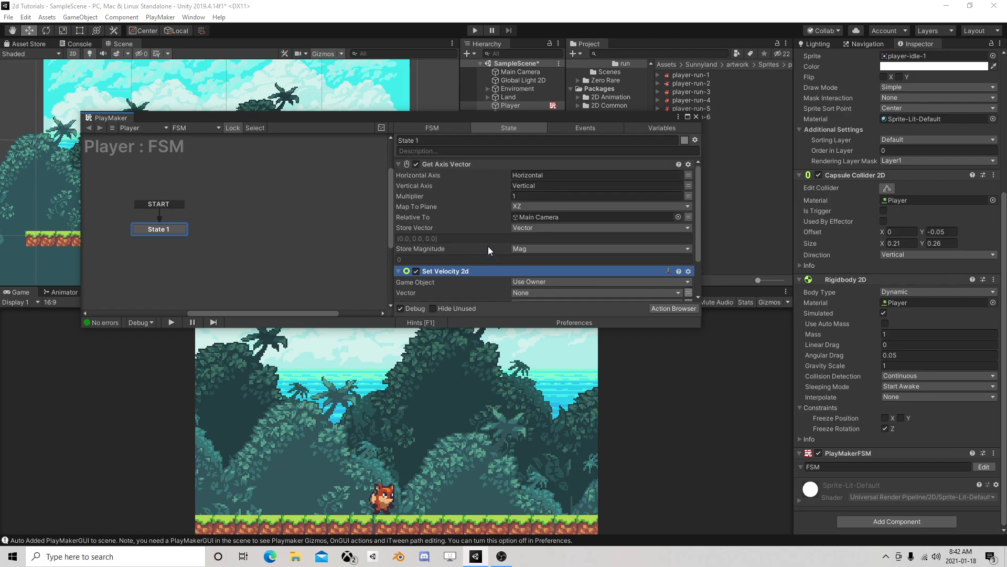
scroll(515, 270, down, 3)
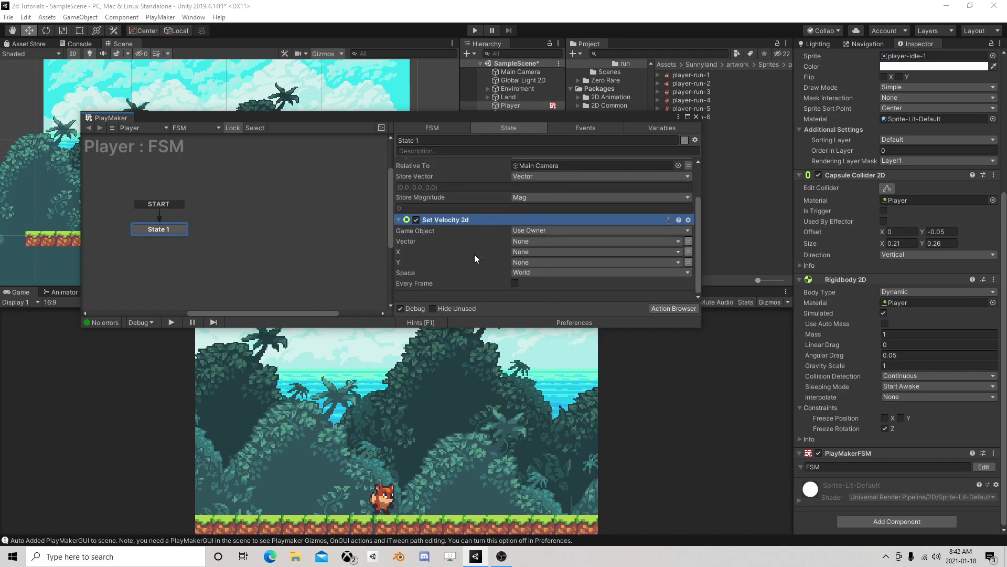
scroll(461, 251, up, 2)
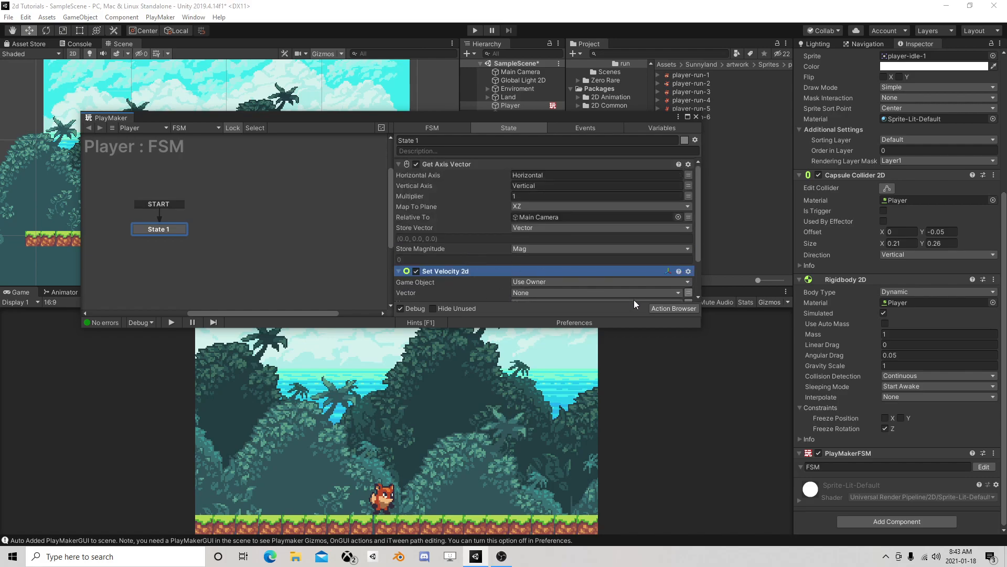
Add a Get Vector3 XYZ action to State 1 between Get Axis Vector and Set Velocity 2d
click(657, 308)
text(get)
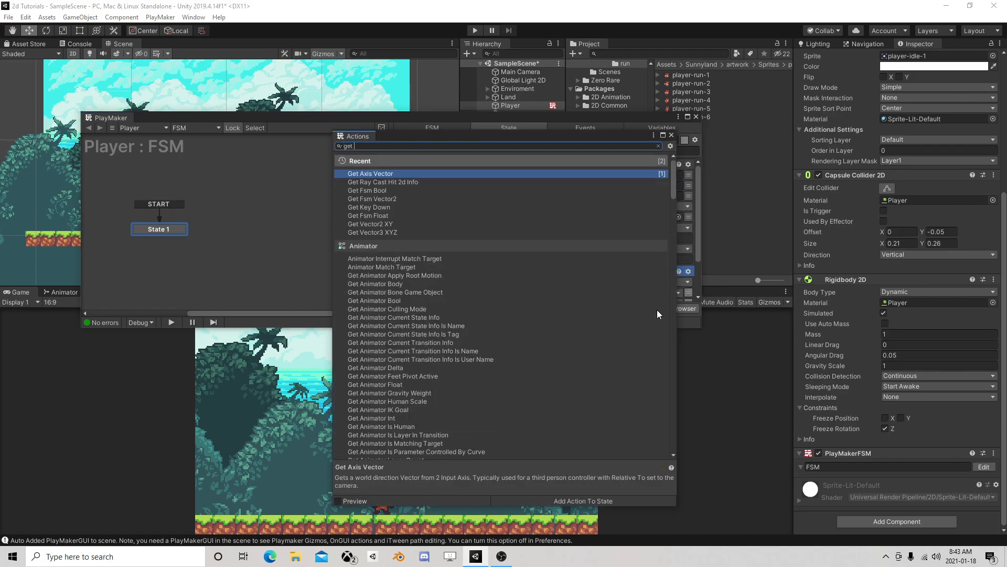
text( vector3)
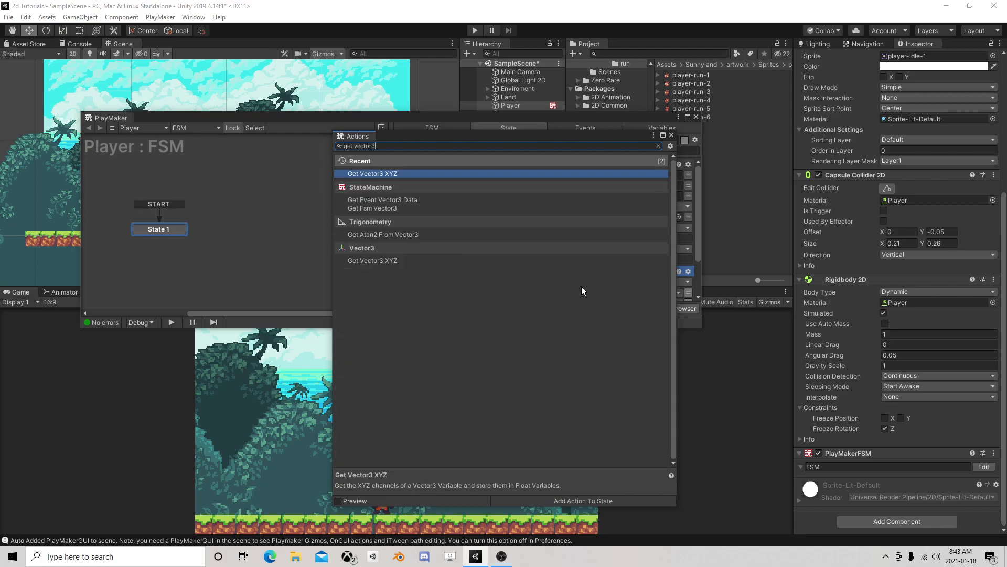
double_click(399, 173)
click(671, 135)
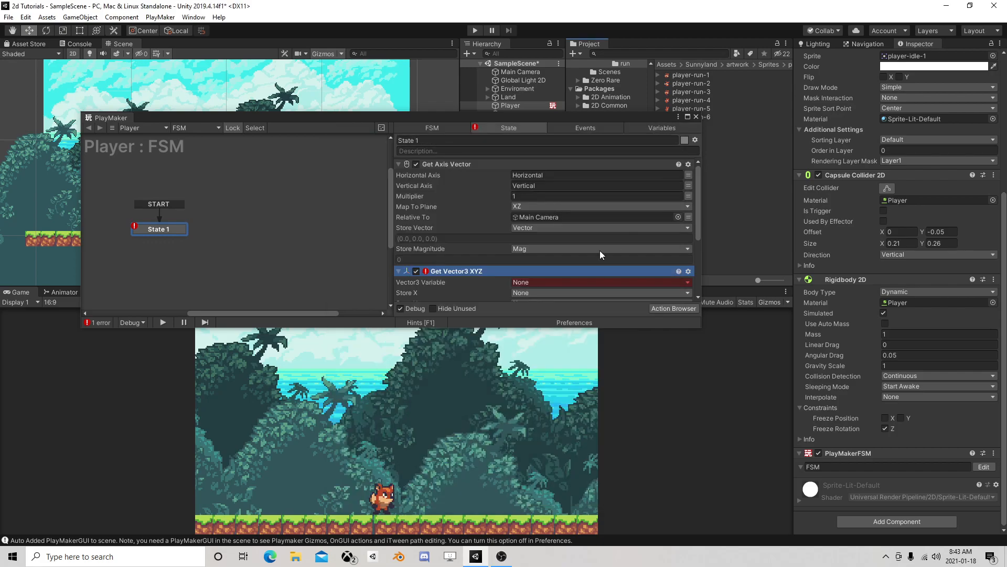
Make Get Vector3 XYZ read Vector every frame and store its X in a new variable named X
scroll(464, 270, down, 3)
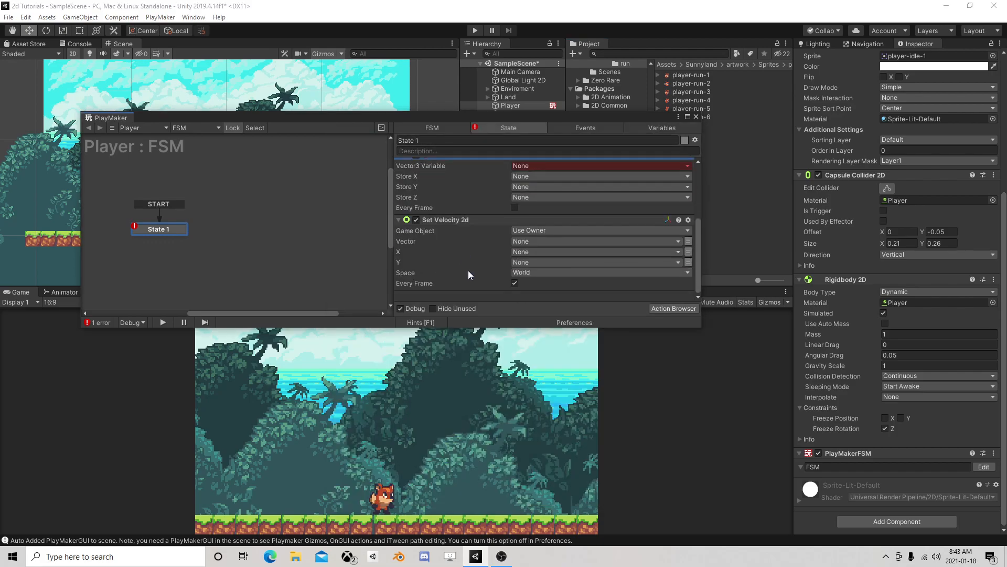
scroll(513, 237, up, 2)
click(536, 197)
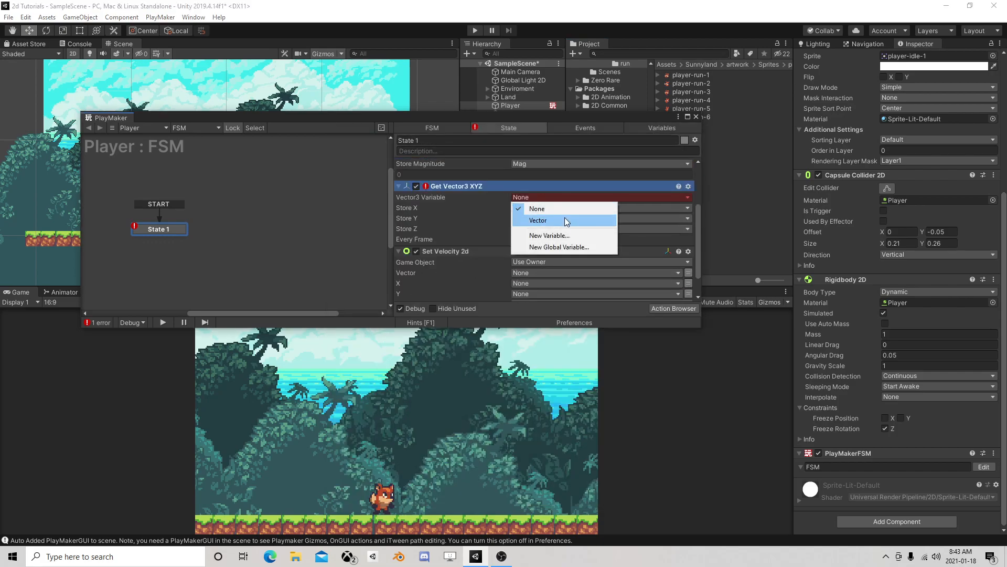
click(520, 221)
click(628, 218)
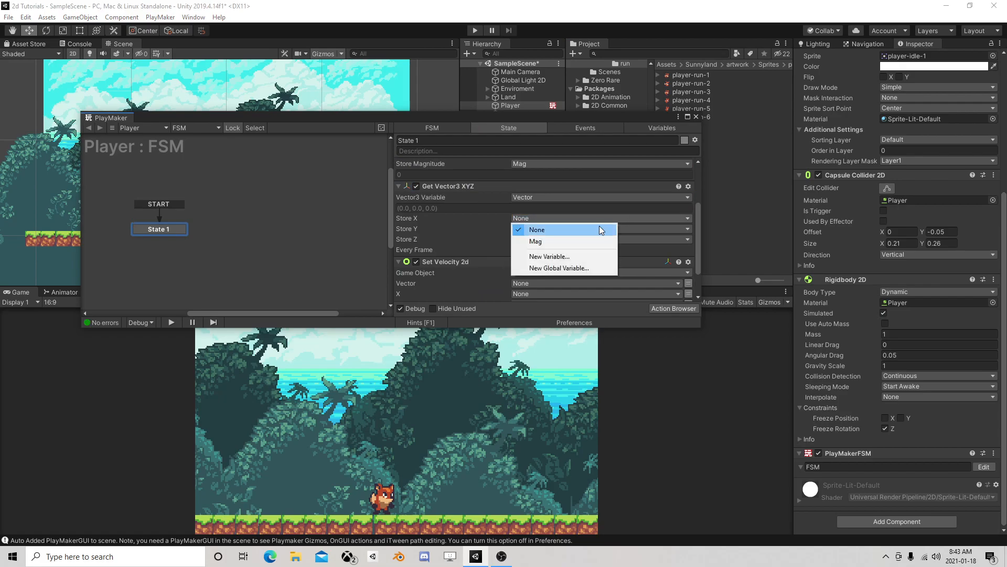
click(553, 255)
text(X)
click(555, 254)
click(514, 260)
Set the X velocity of Set Velocity 2d to the variable X
scroll(551, 259, down, 3)
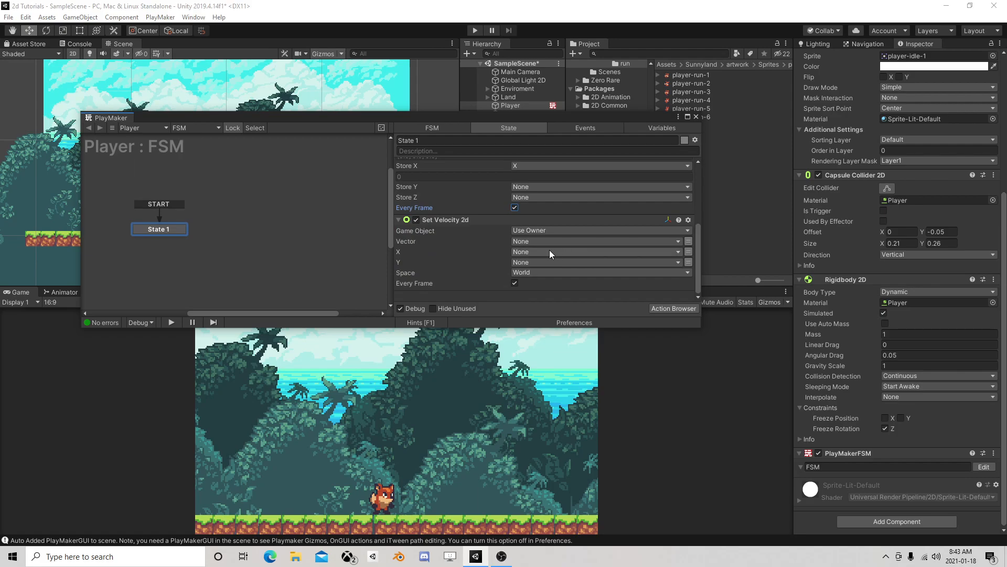
click(528, 251)
click(540, 286)
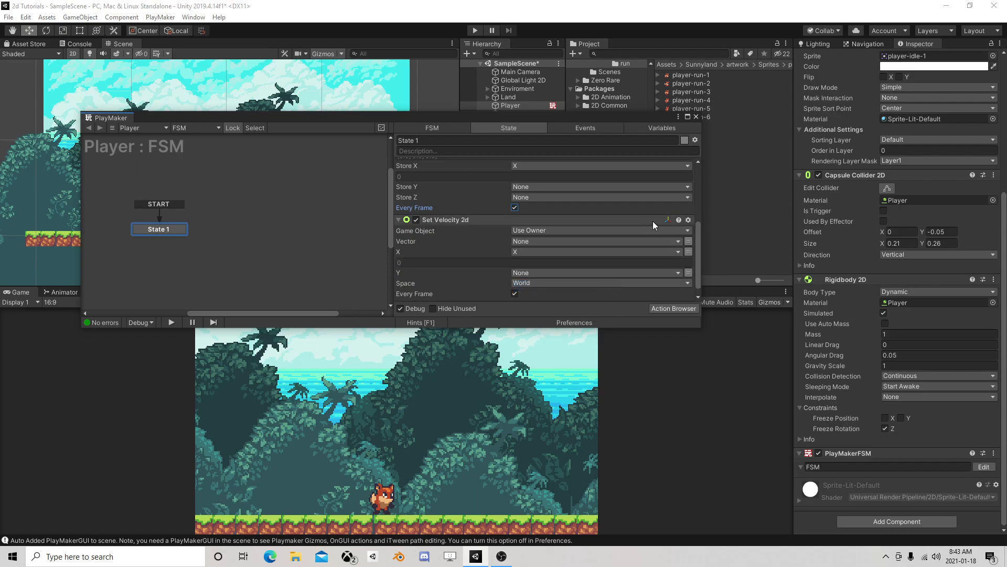
Close the FSM editor, run the scene to test moving the Player right and left, and stop the scene
click(696, 116)
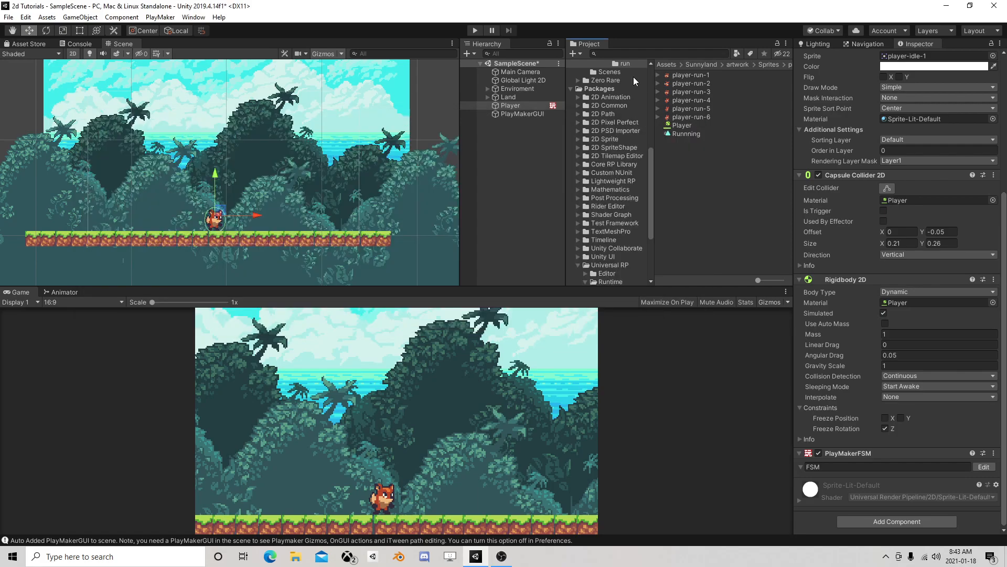
click(474, 30)
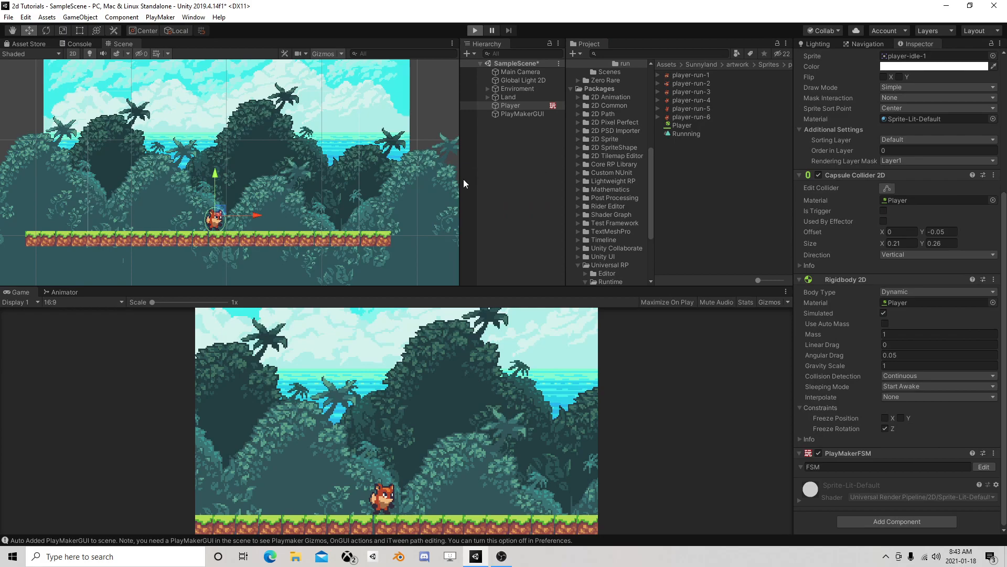
key(d)
key(a)
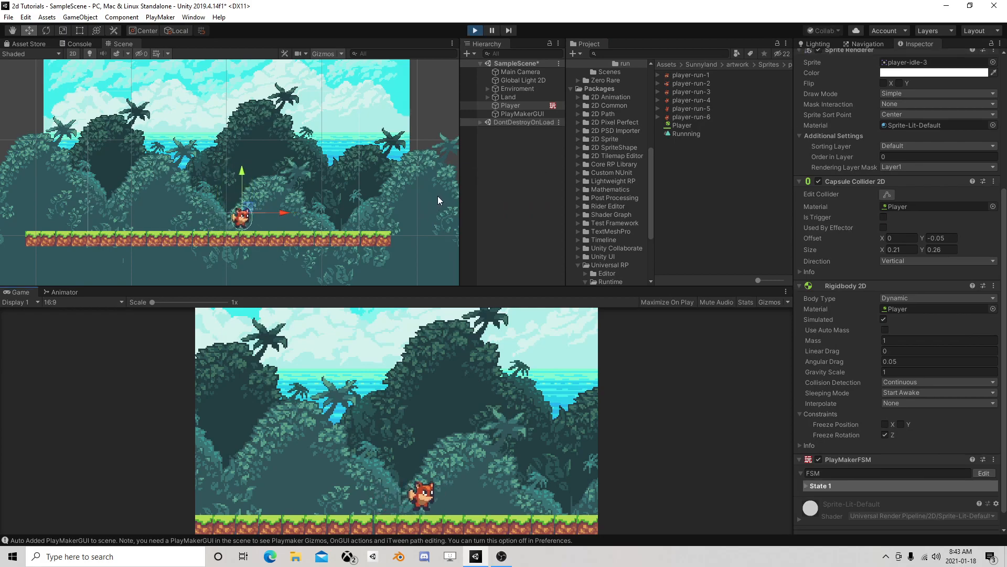
key(d)
key(a)
click(472, 31)
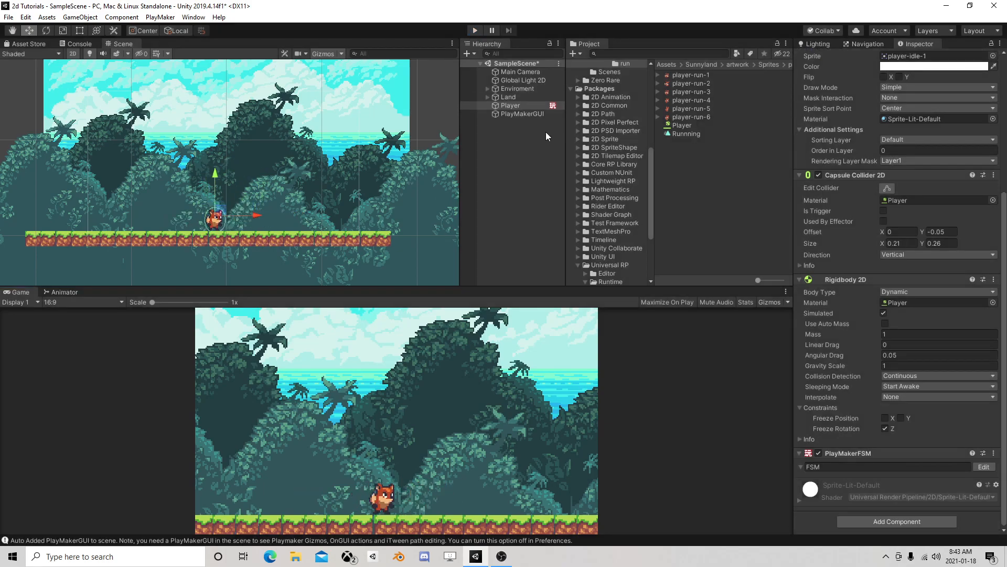
Rename the Player's FSM as Move
click(520, 106)
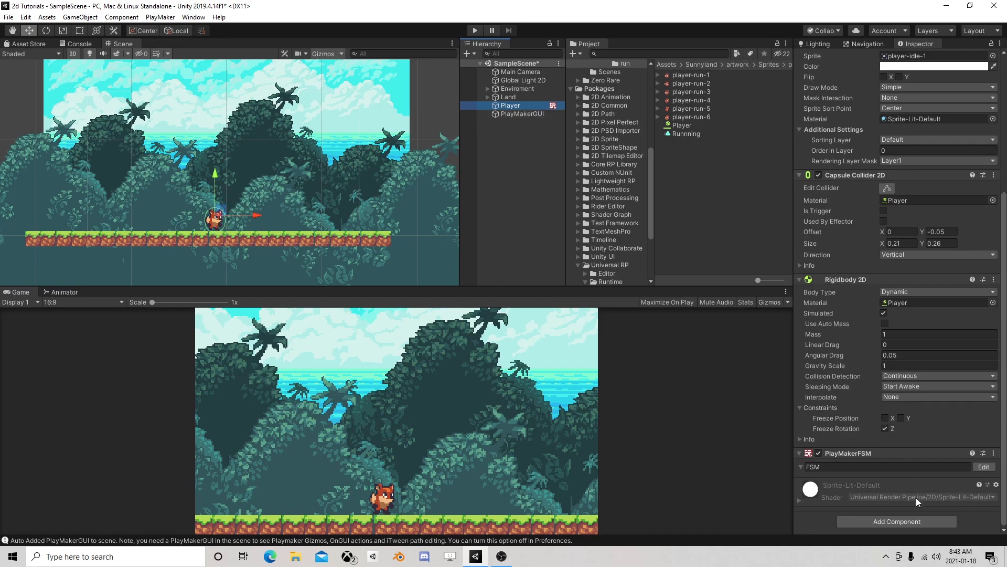
click(856, 466)
text(Move)
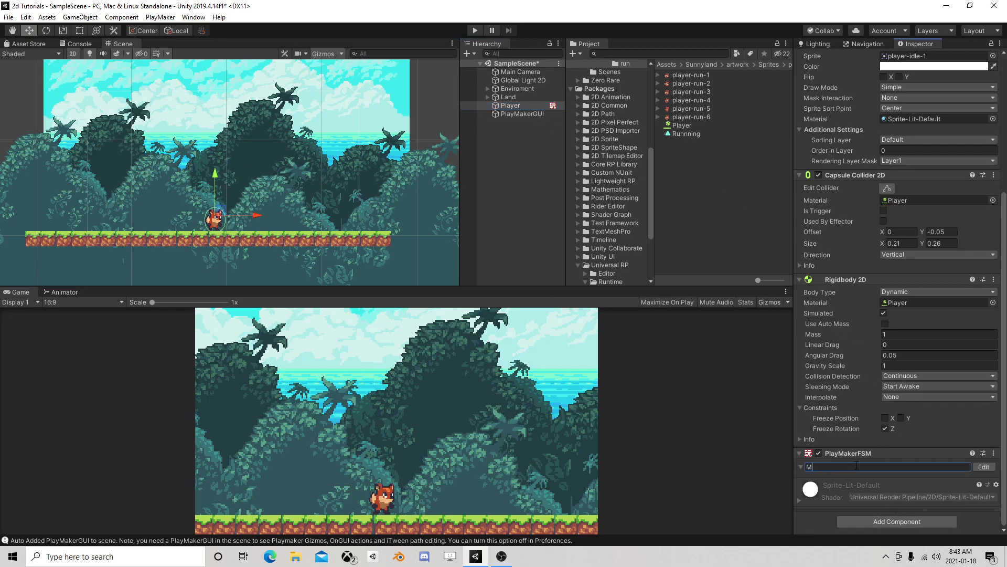
Add a second PlayMakerFSM component to the Player, name it Flip, and open it for editing
click(877, 521)
scroll(850, 463, down, 2)
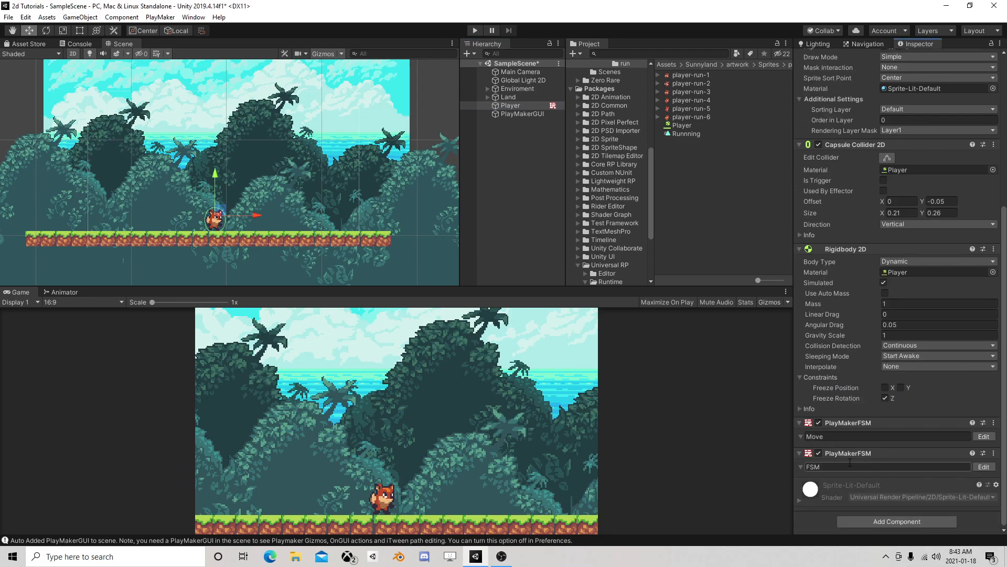
double_click(848, 466)
text(Flip)
click(977, 468)
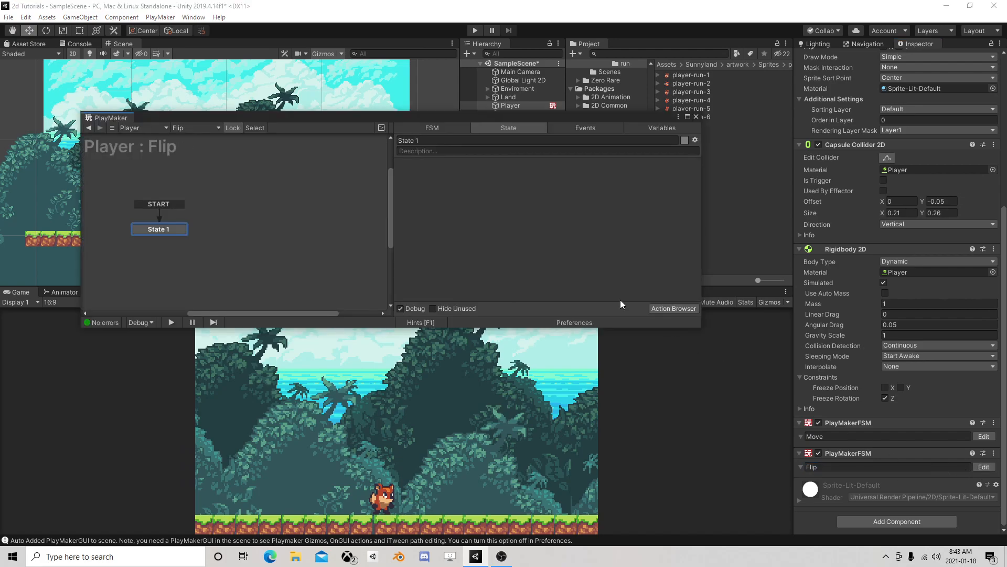
Add a Get Fsm Float action to State 1 of the Flip FSM
click(670, 310)
text(get)
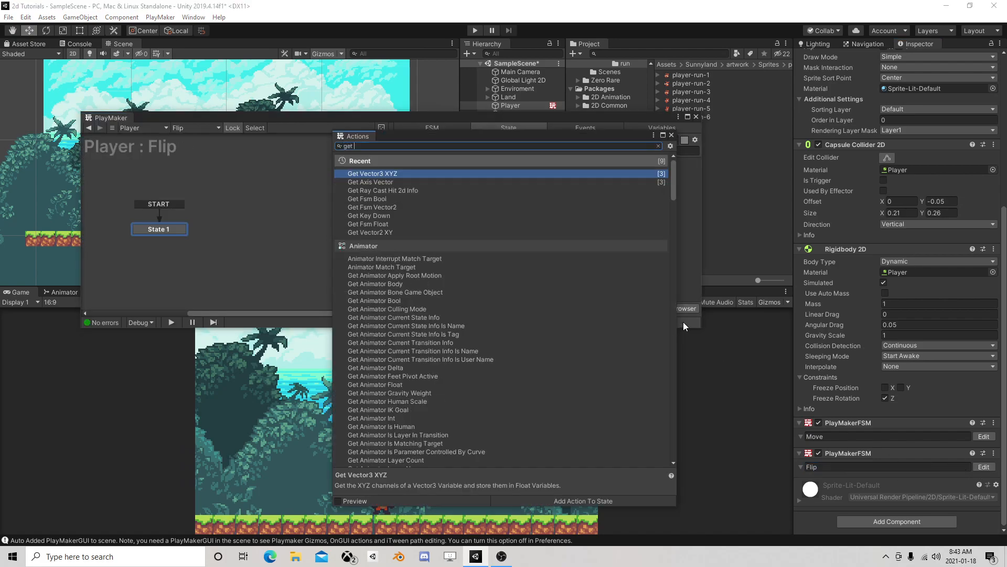
text( fsm flo)
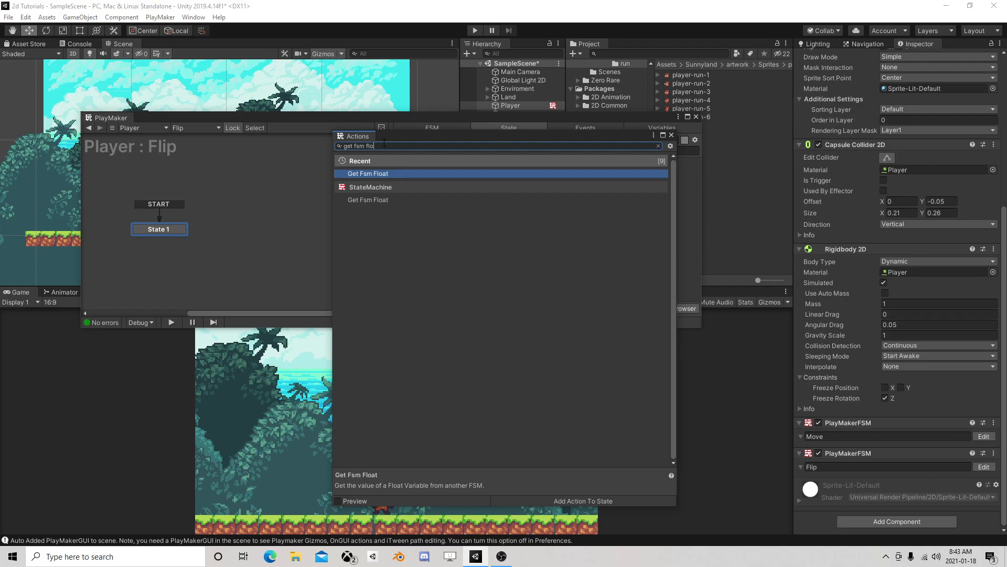
double_click(392, 173)
click(671, 135)
Set Get Fsm Float to read Mag from the Move FSM and store it in a new variable named Mag
click(685, 185)
click(715, 206)
click(685, 196)
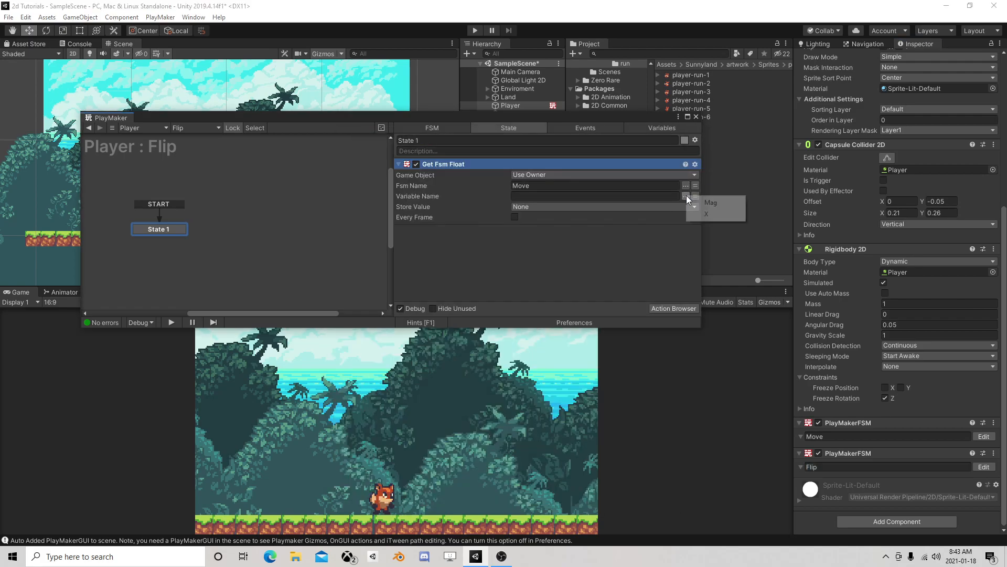
click(714, 201)
click(528, 208)
click(577, 231)
text(Mag)
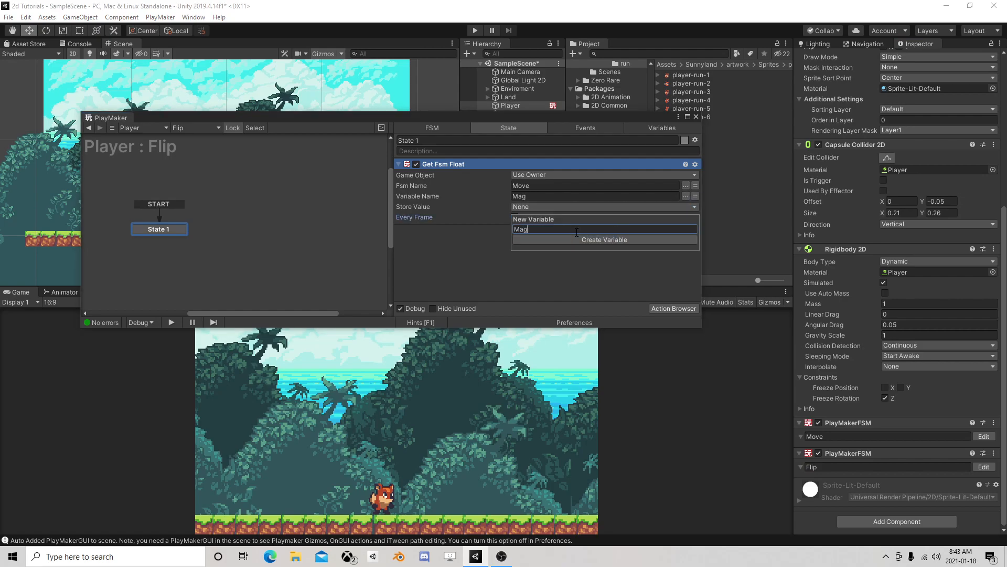
click(576, 237)
Add a Float Compare action to State 1 of the Flip FSM
click(663, 308)
text(float com)
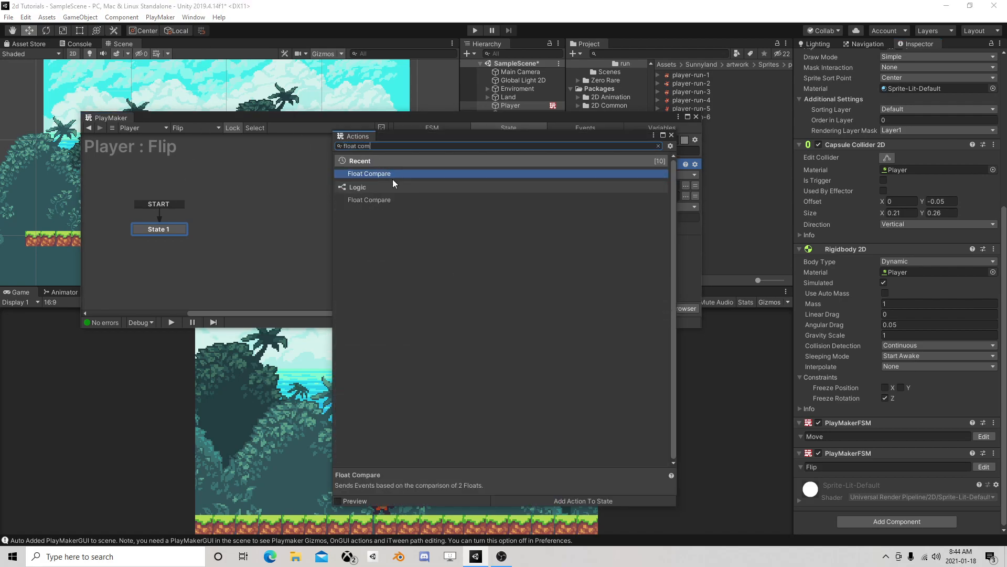
double_click(392, 175)
click(672, 136)
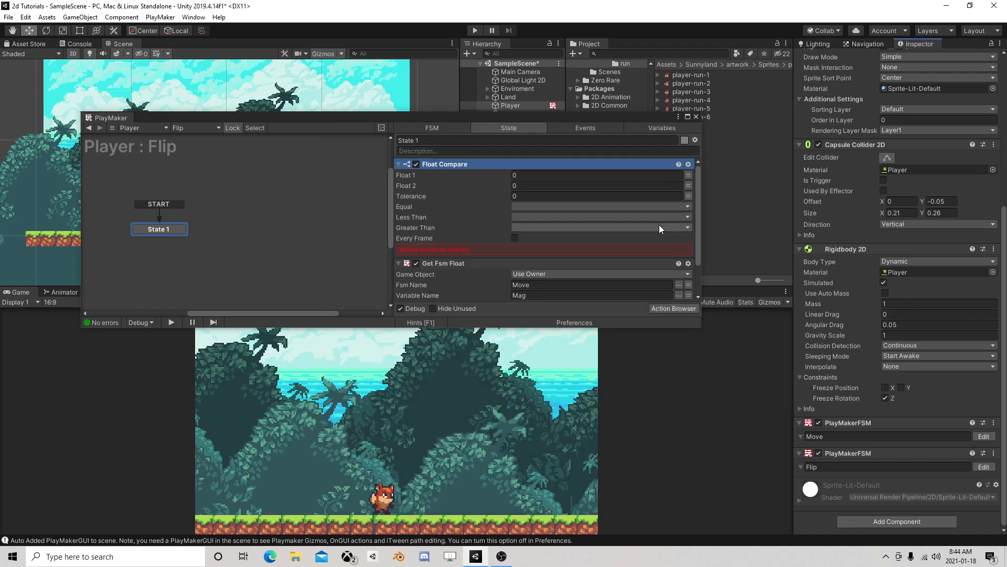
Move the Float Compare action below Get Fsm Float and set it to compare the Mag variable with 0.1
right_click(463, 165)
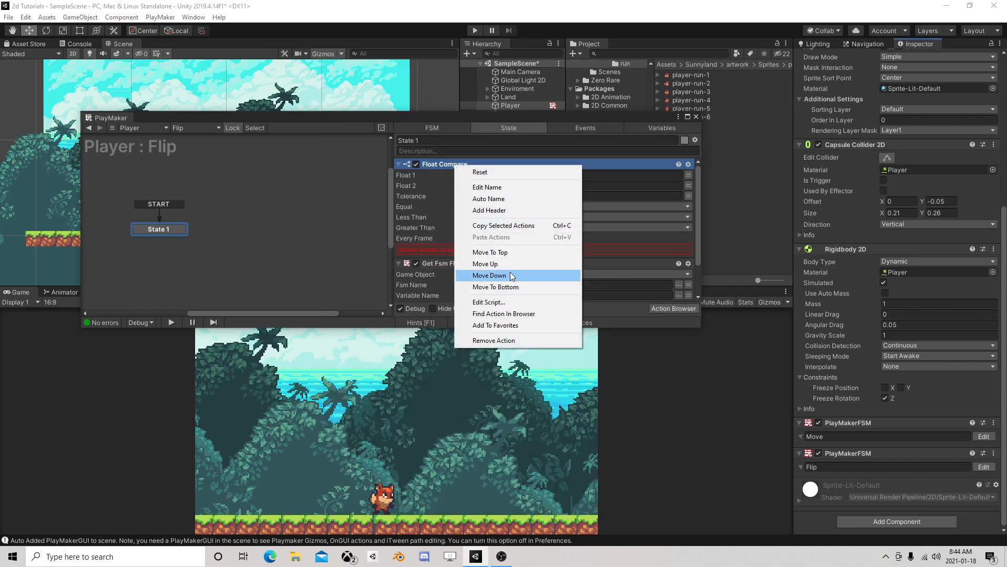
click(510, 283)
click(689, 207)
click(667, 207)
click(578, 230)
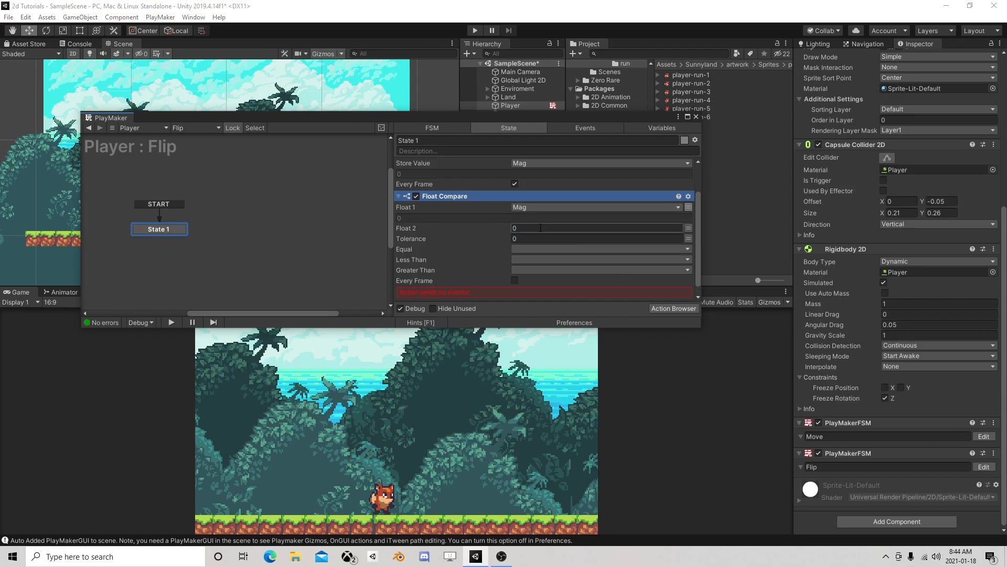
text(.1)
Create a Move event for Float Compare's Greater Than result and have the comparison run every frame
click(526, 267)
click(551, 334)
text(Move)
key(Return)
click(514, 283)
Add a Move transition to State 1 of the Flip FSM
right_click(146, 226)
mouse_move(174, 234)
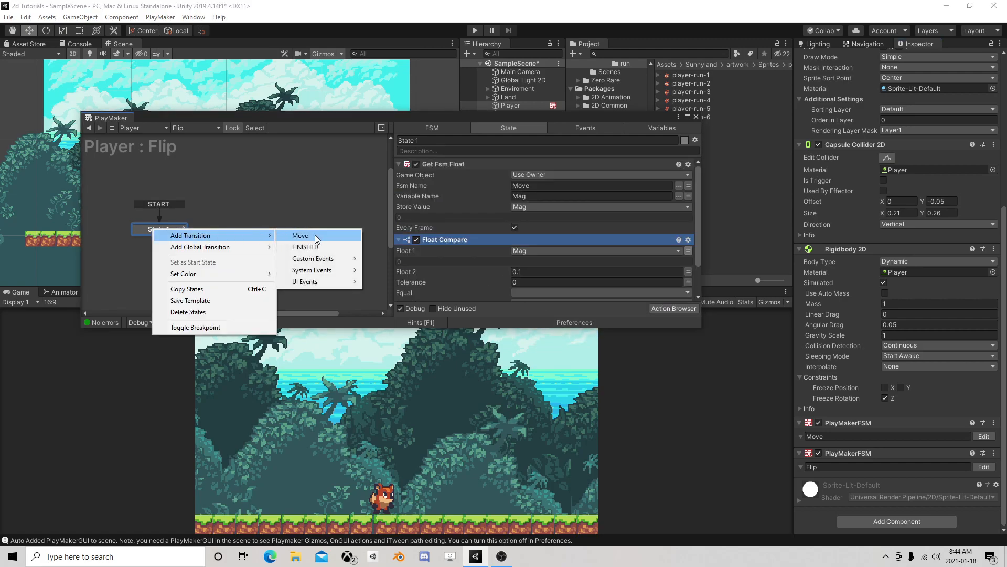
click(316, 234)
Duplicate State 1 beside the original and link the two states' Move transitions to each other
right_click(218, 229)
click(174, 229)
click(169, 229)
right_click(169, 228)
click(213, 289)
right_click(219, 222)
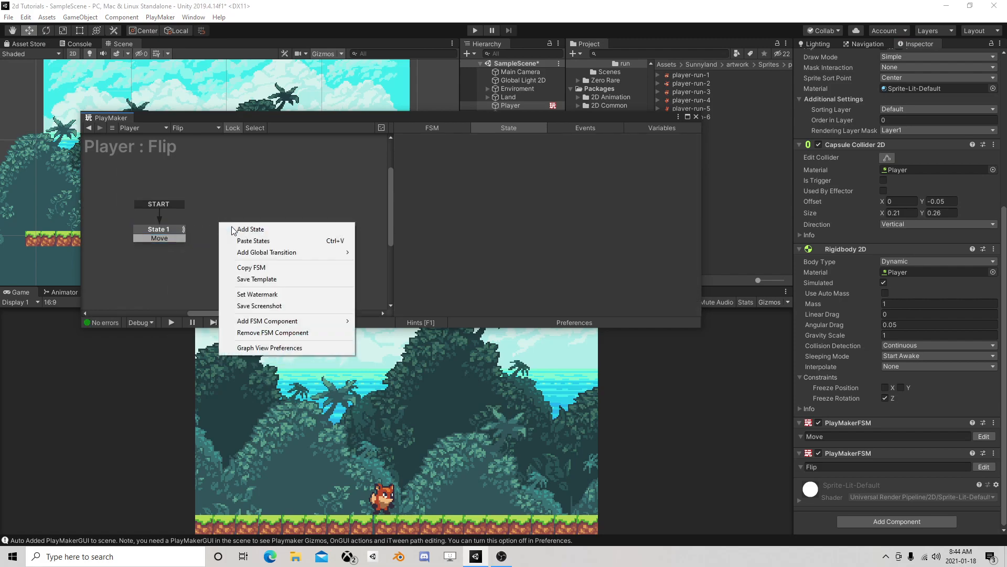
click(247, 239)
drag(249, 236, 248, 239)
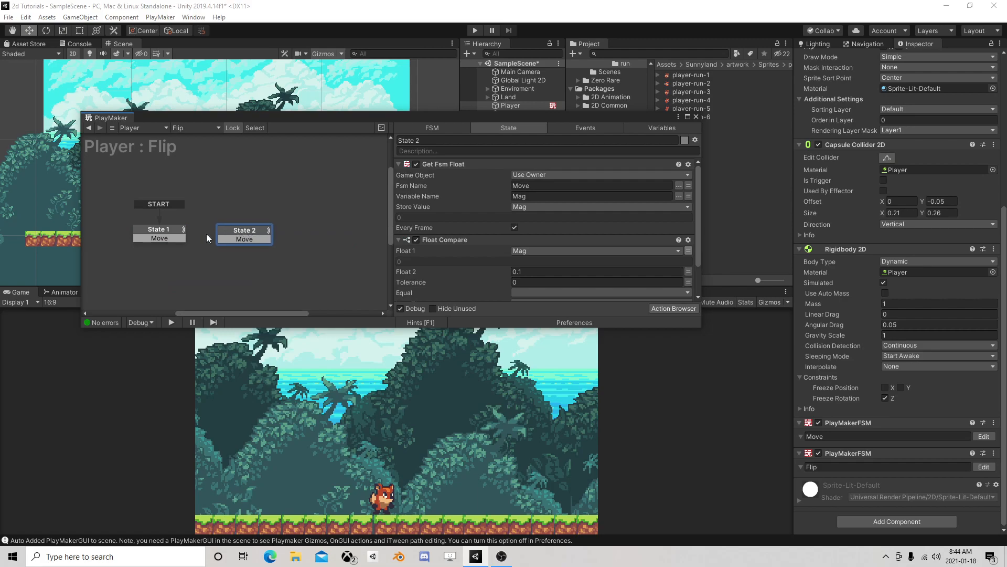
drag(178, 238, 156, 234)
click(159, 231)
In State 2's Float Compare, clear the Greater Than event and assign Move to Less Than instead
click(264, 231)
scroll(488, 204, down, 2)
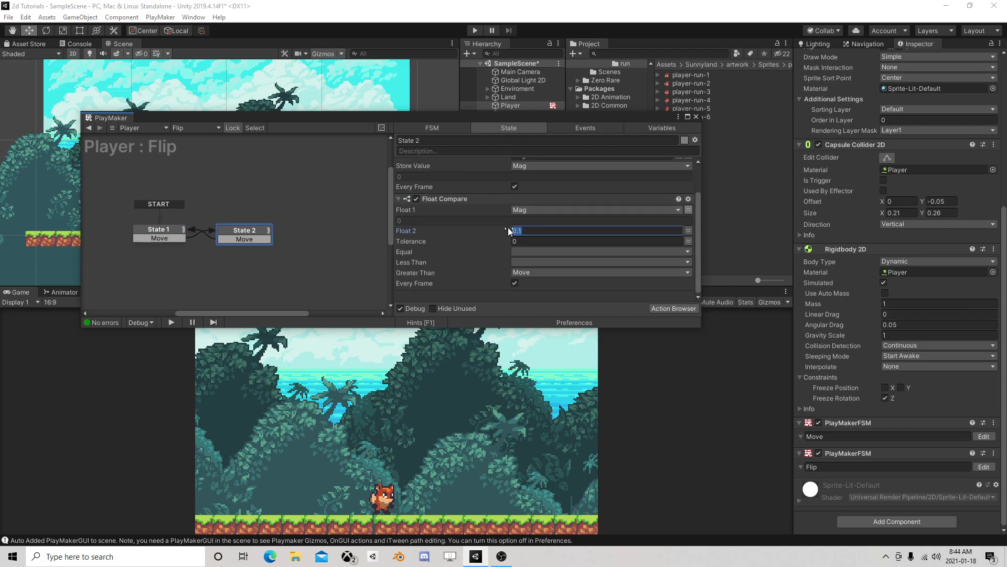
click(525, 273)
click(539, 283)
click(522, 251)
click(541, 278)
click(524, 250)
click(538, 263)
click(517, 261)
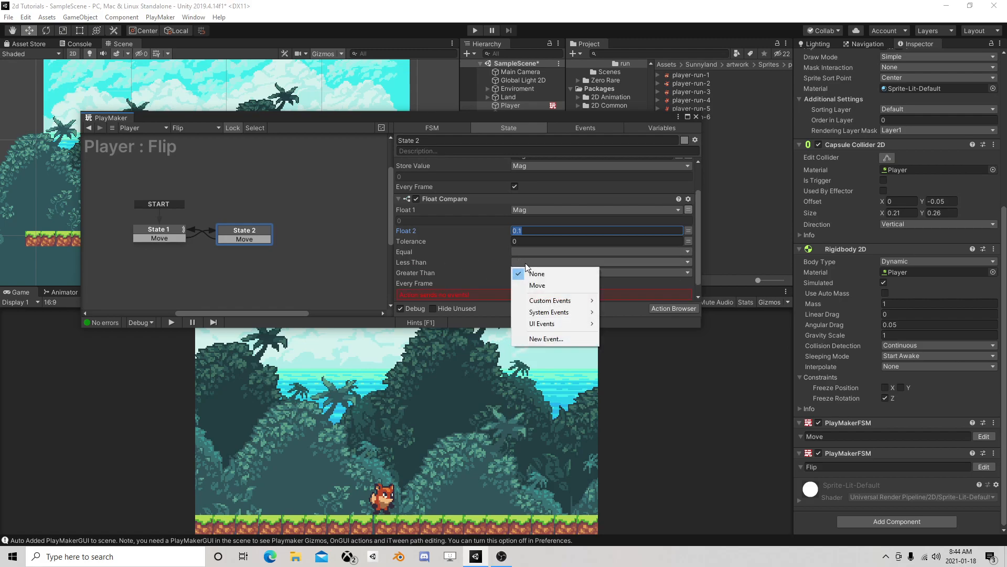
click(541, 289)
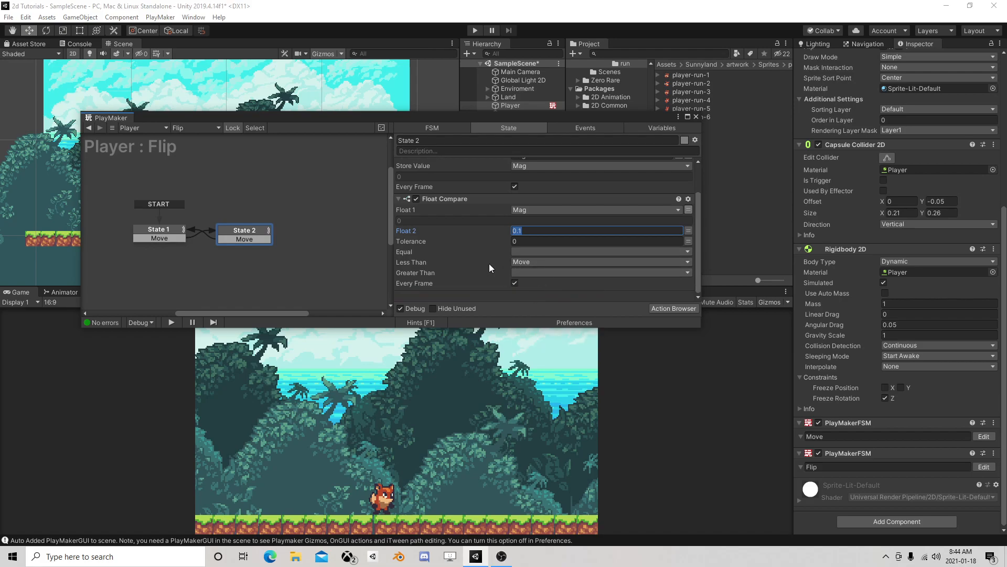
Delete State 2's Move transition and assign a new event named Stopping to its Float Compare's Less Than result
right_click(245, 238)
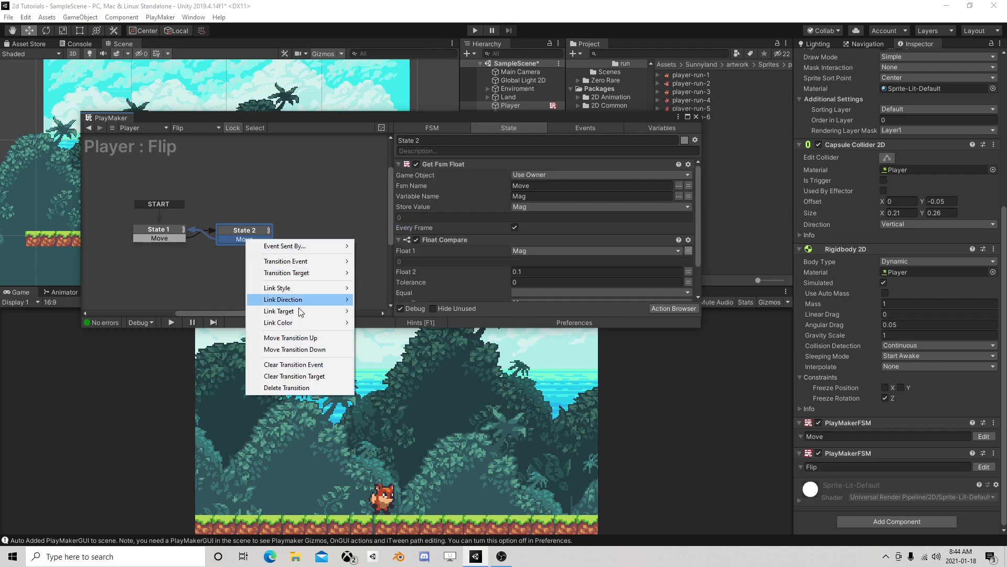
click(287, 388)
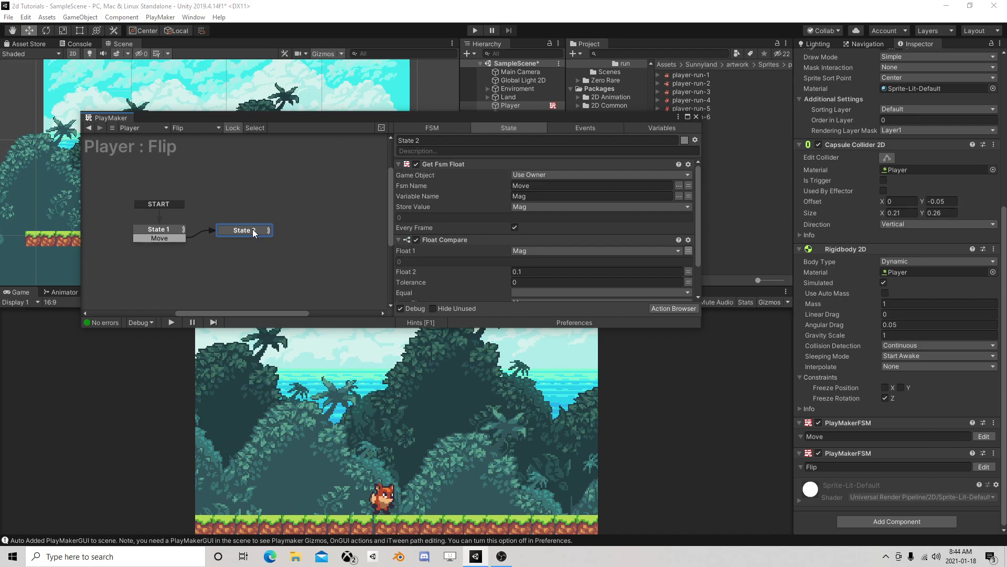
scroll(539, 252, down, 2)
click(535, 272)
click(543, 341)
text(Stop)
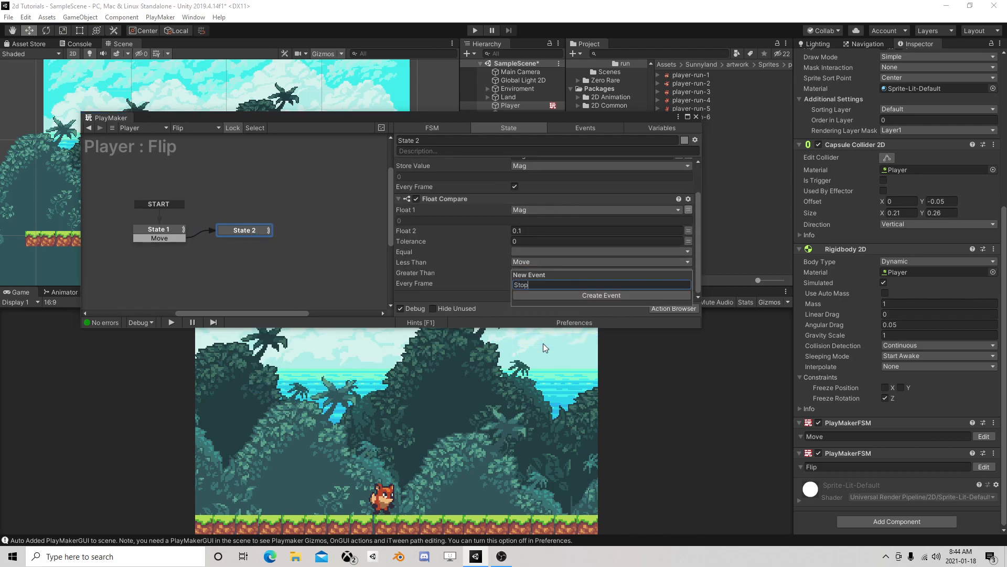
text(ping)
key(Return)
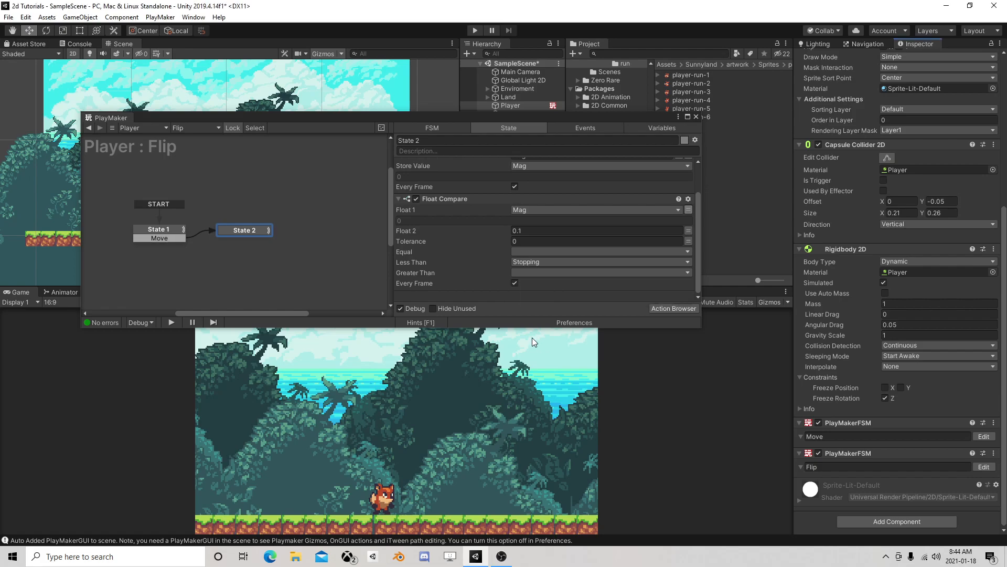
Add a Stopping transition to State 2, link it back to State 1, and adjust the state positions
right_click(251, 231)
mouse_move(293, 231)
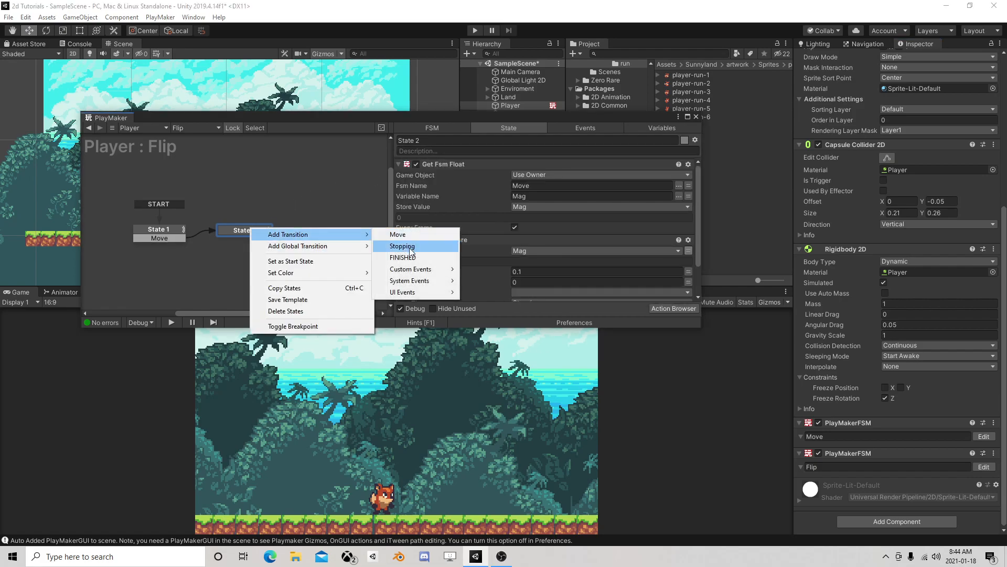
click(416, 247)
drag(235, 239, 173, 231)
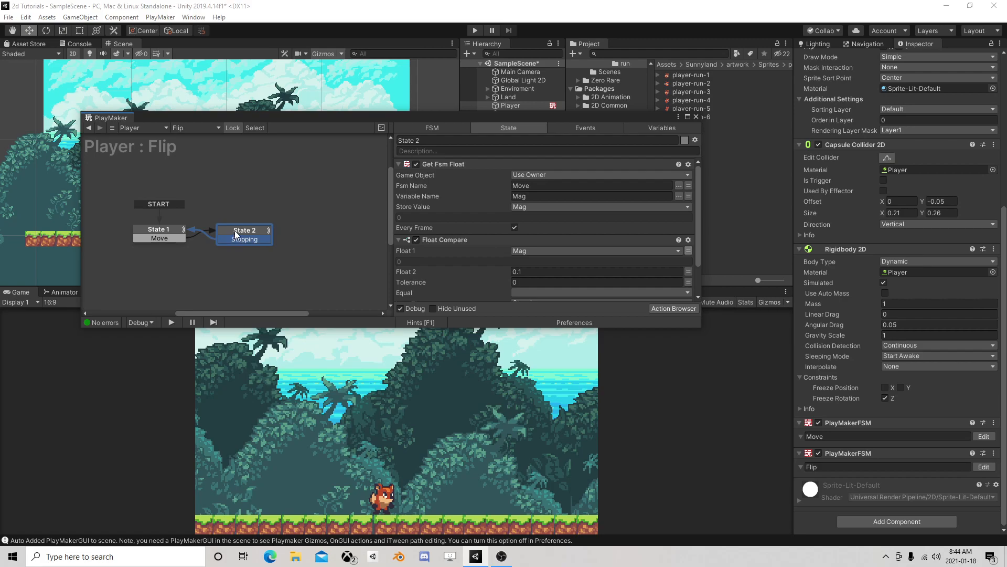
drag(235, 231, 239, 231)
drag(174, 228, 181, 227)
Add a Set Animator Bool action at the top of State 2 that sets the IsWalking parameter to true
click(668, 307)
text(set anima)
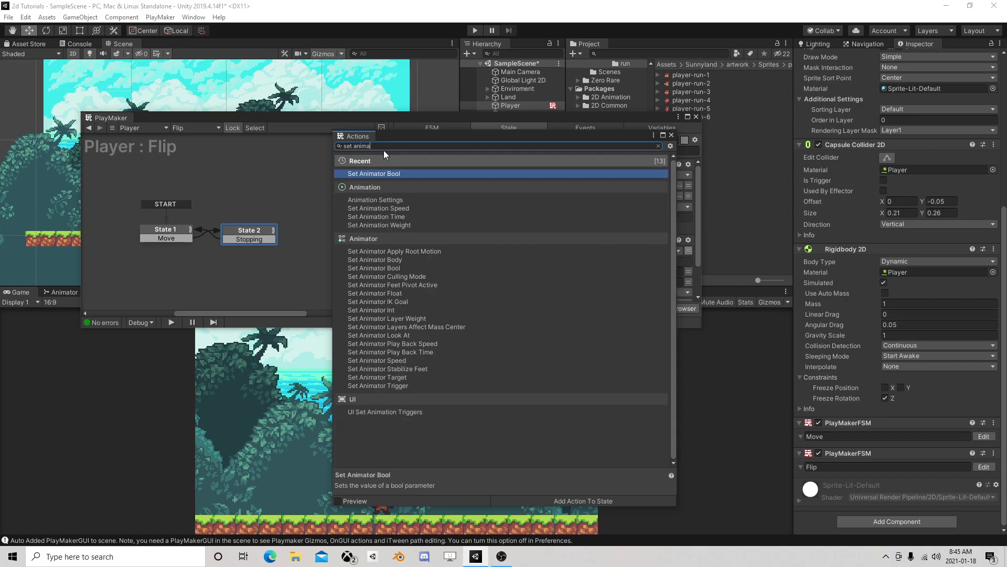
double_click(367, 173)
click(672, 135)
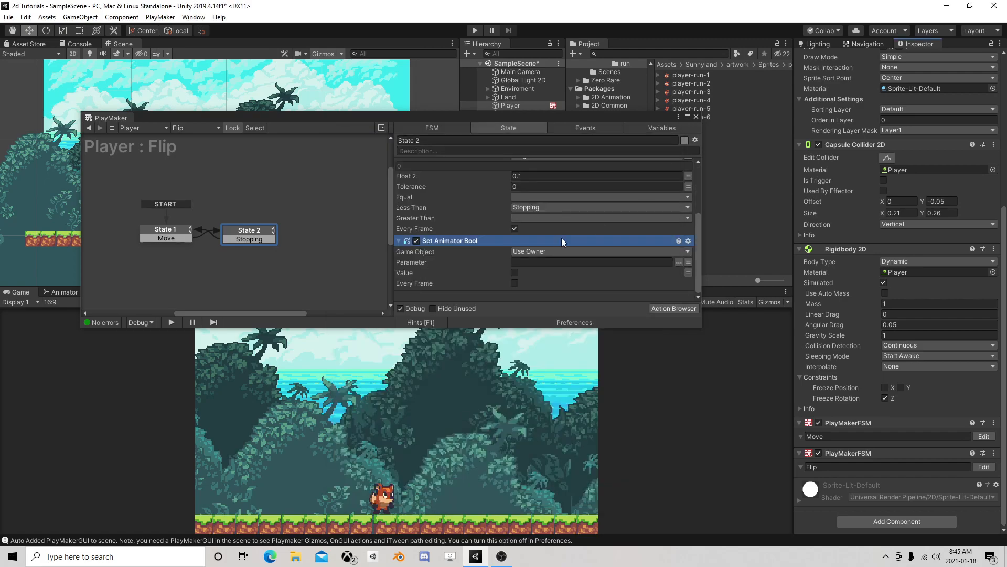
right_click(445, 239)
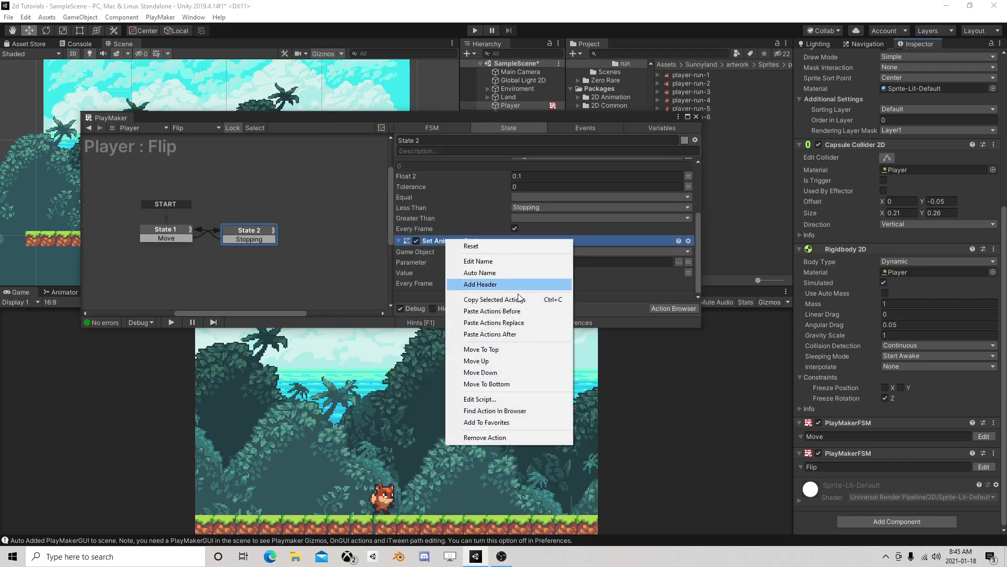
click(490, 350)
click(680, 185)
click(700, 193)
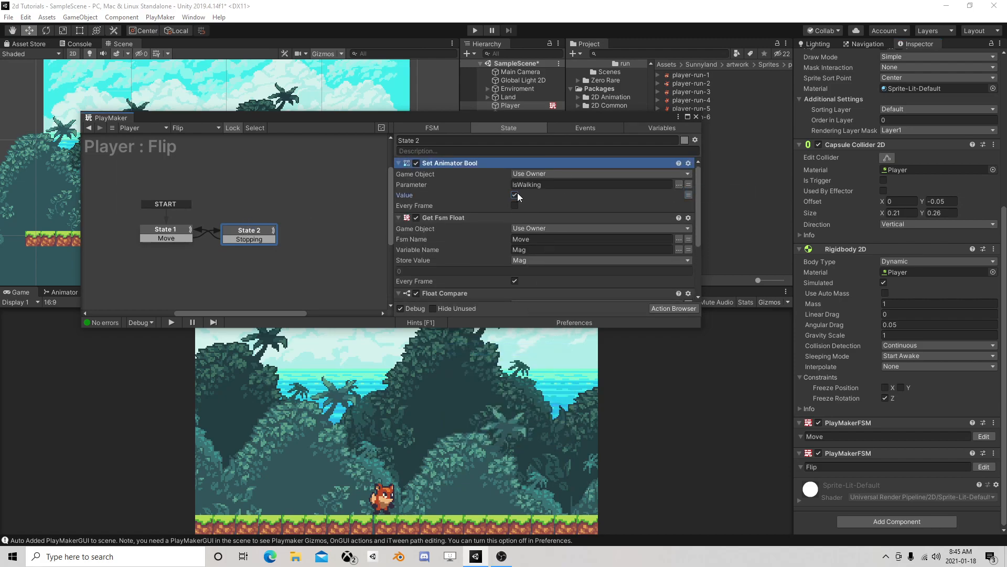
Copy Set Animator Bool into State 1 before Get Fsm Float and set its IsWalking value to false
right_click(462, 166)
click(493, 225)
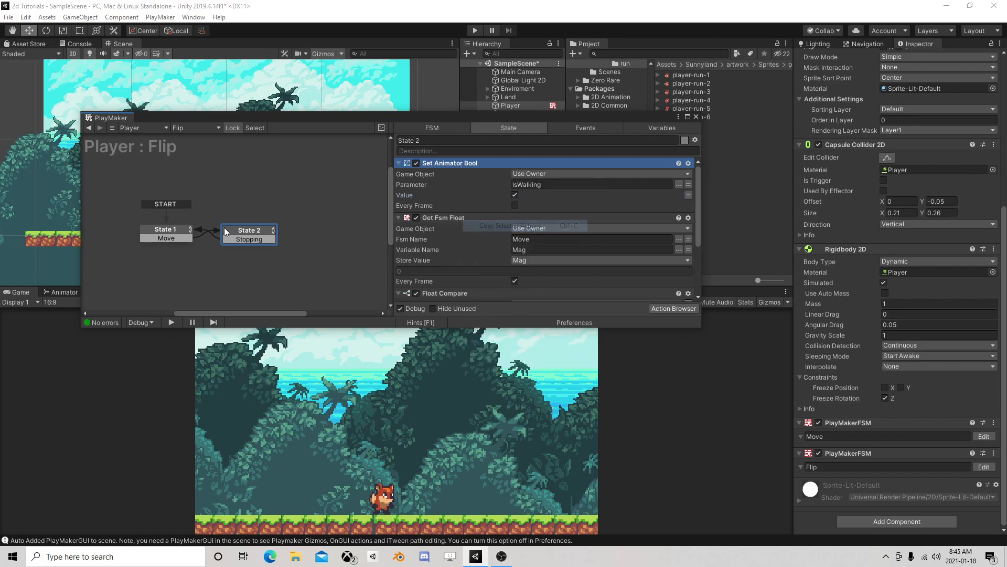
click(172, 232)
right_click(473, 163)
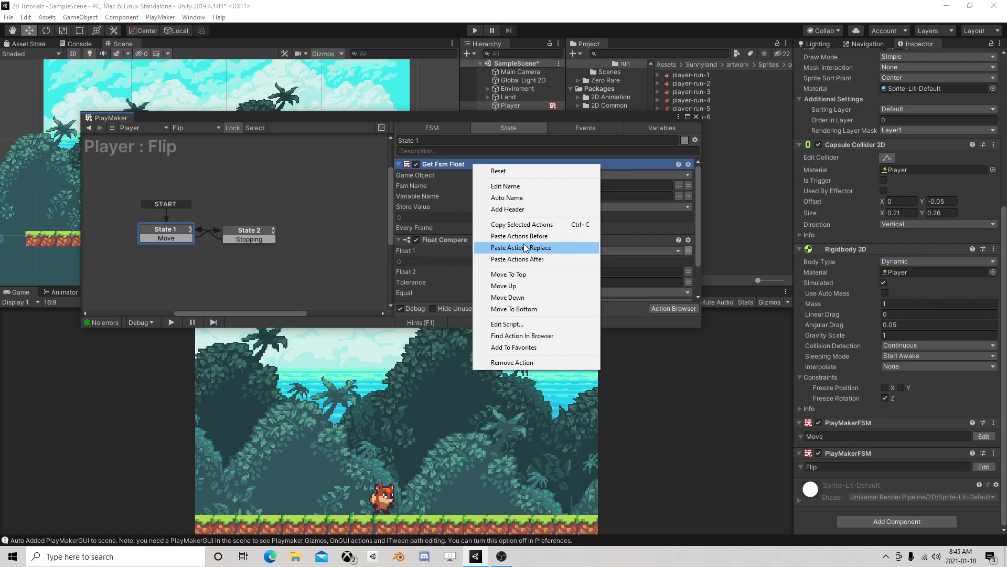
click(525, 236)
click(514, 196)
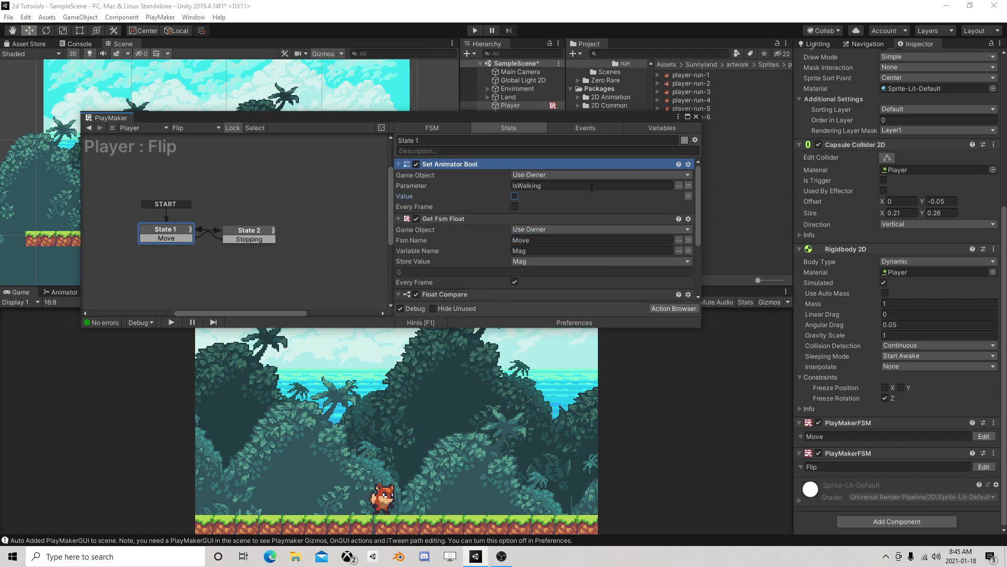
Review the action settings of State 1 and State 2, and close the PlayMaker editor
scroll(543, 224, down, 3)
scroll(544, 226, down, 6)
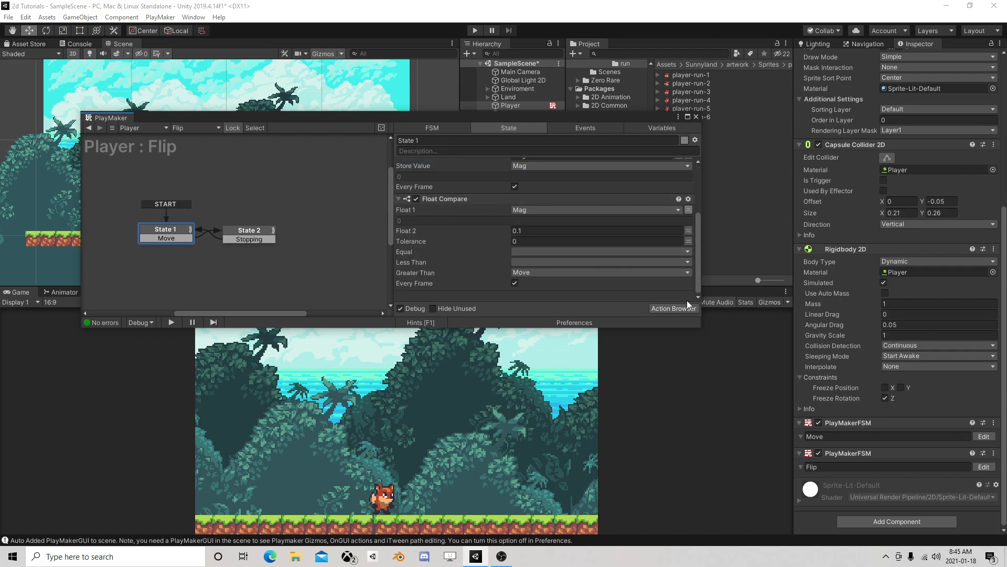
scroll(541, 225, up, 3)
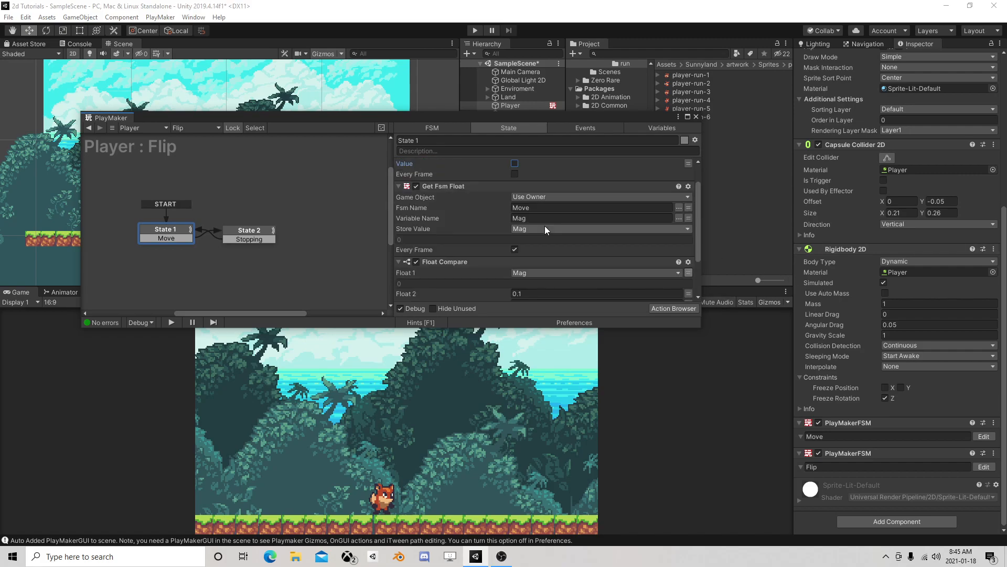
scroll(546, 226, down, 3)
click(249, 232)
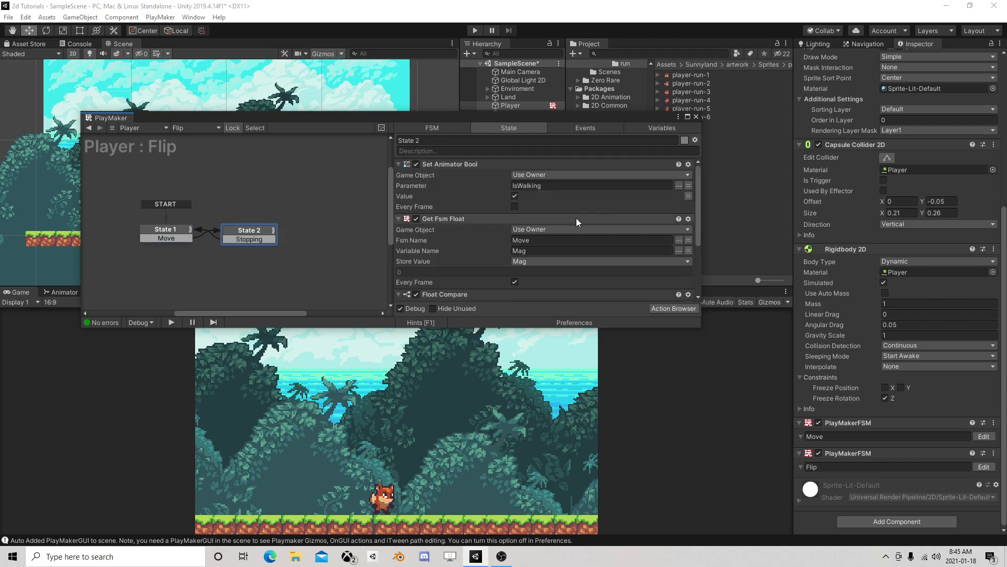
scroll(580, 190, down, 3)
scroll(525, 203, up, 3)
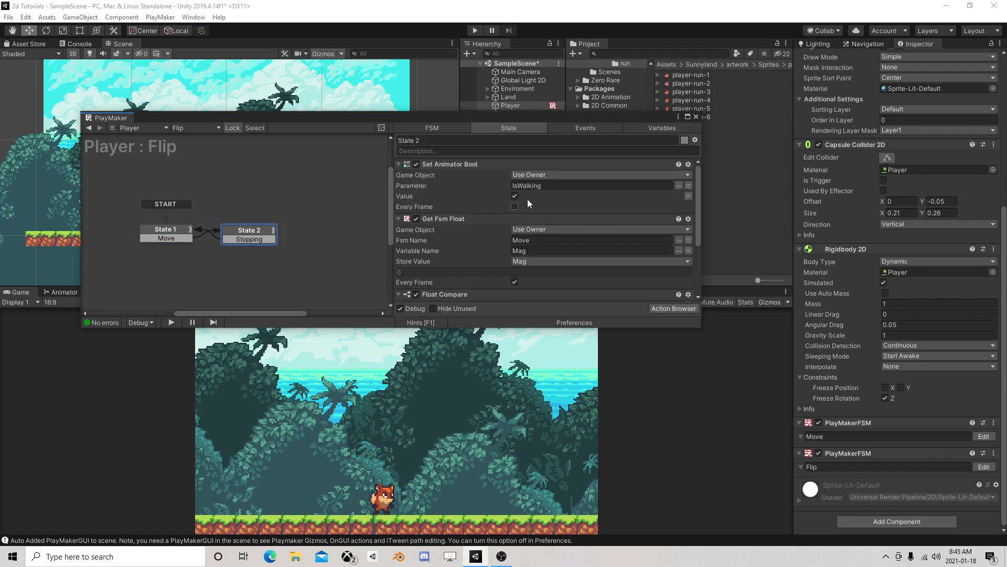
click(696, 117)
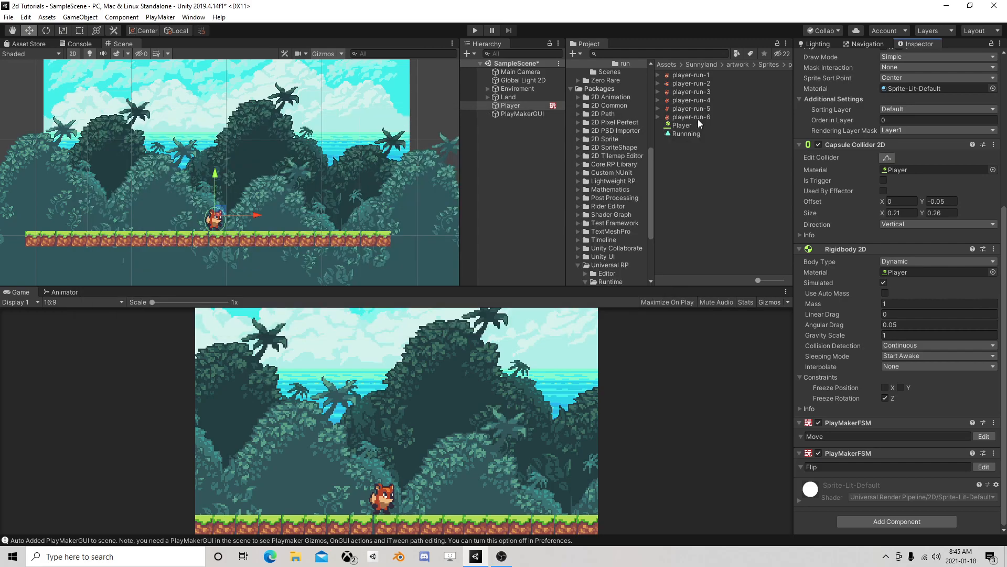
Play the scene, run the player right and left to test the walking animation, and stop playback
click(476, 32)
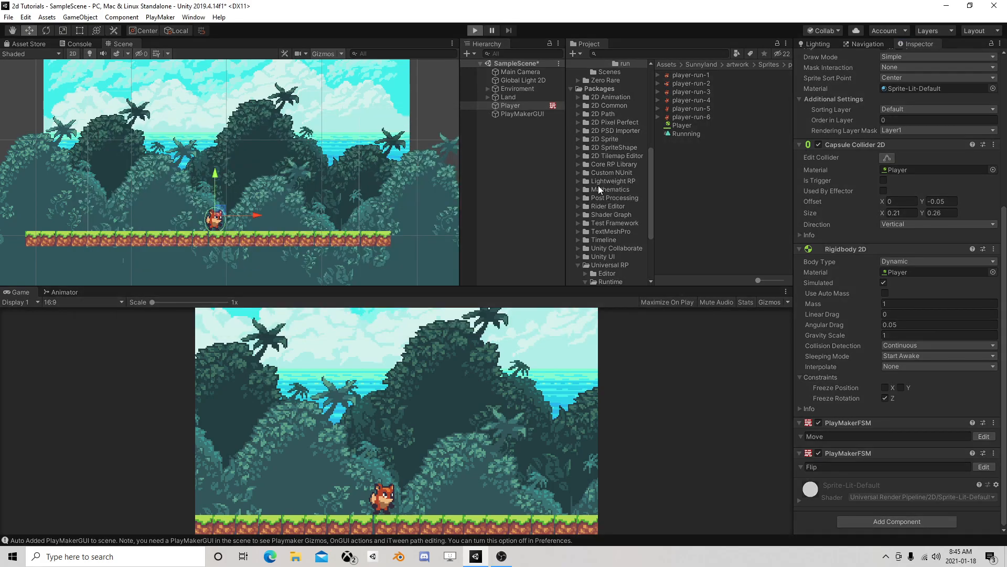
key(d)
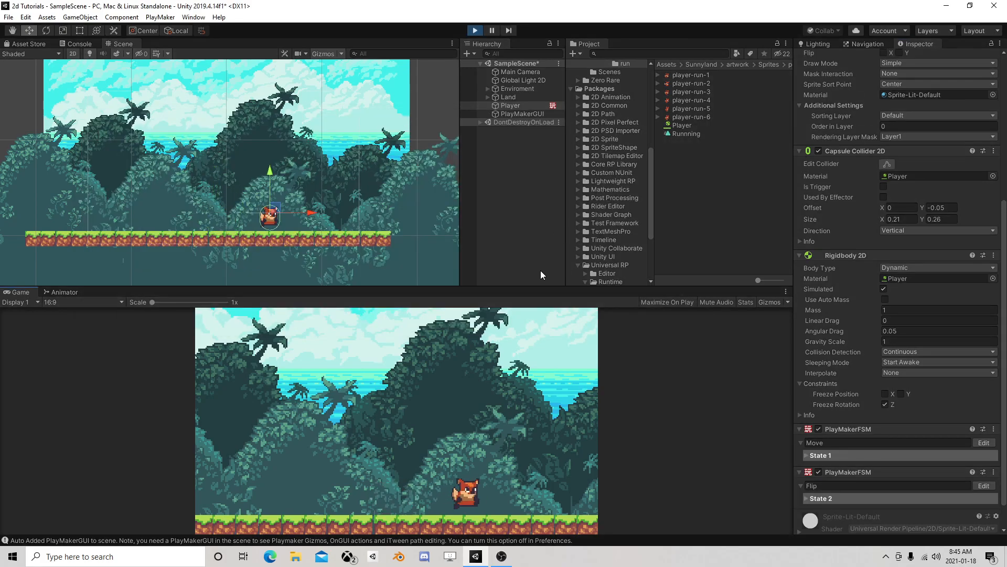
key(a)
key(d)
key(a)
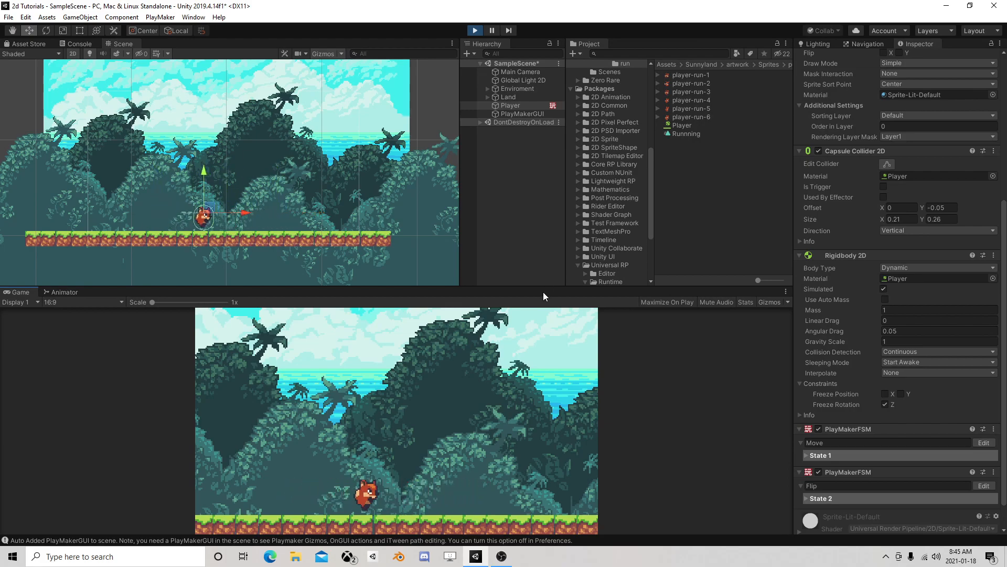
key(d)
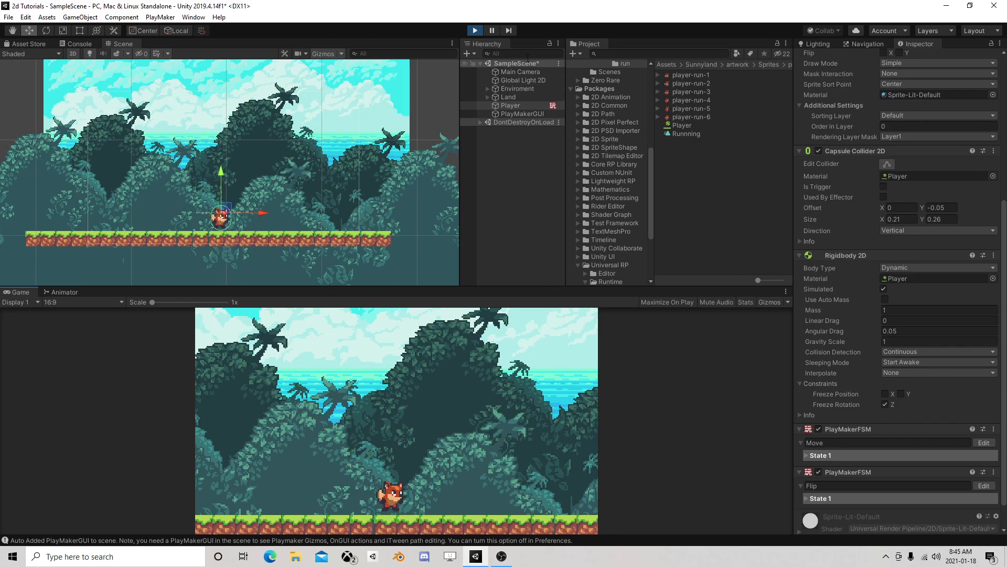
click(476, 30)
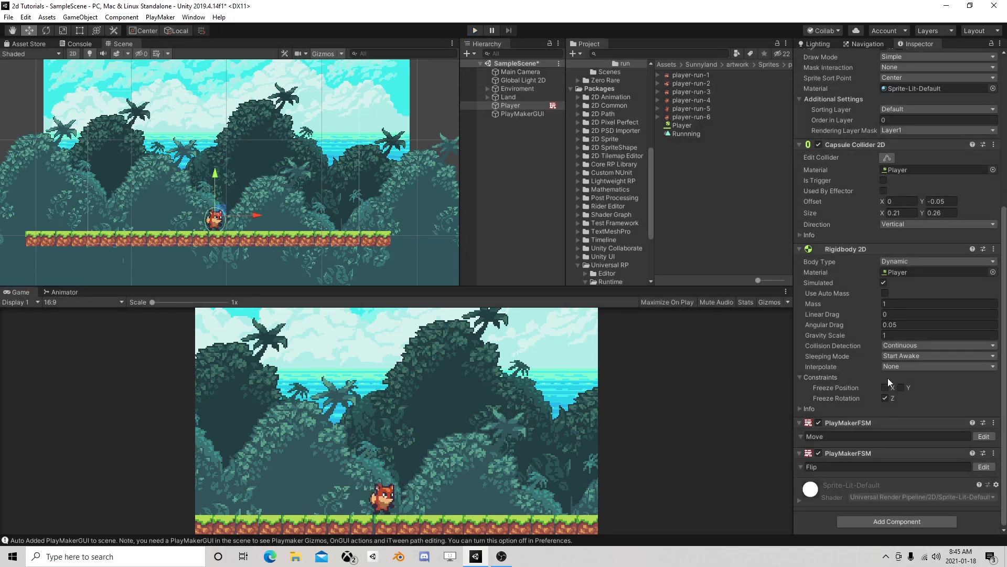
Add a third PlayMakerFSM component to the Player and name it Flip
click(886, 522)
click(880, 415)
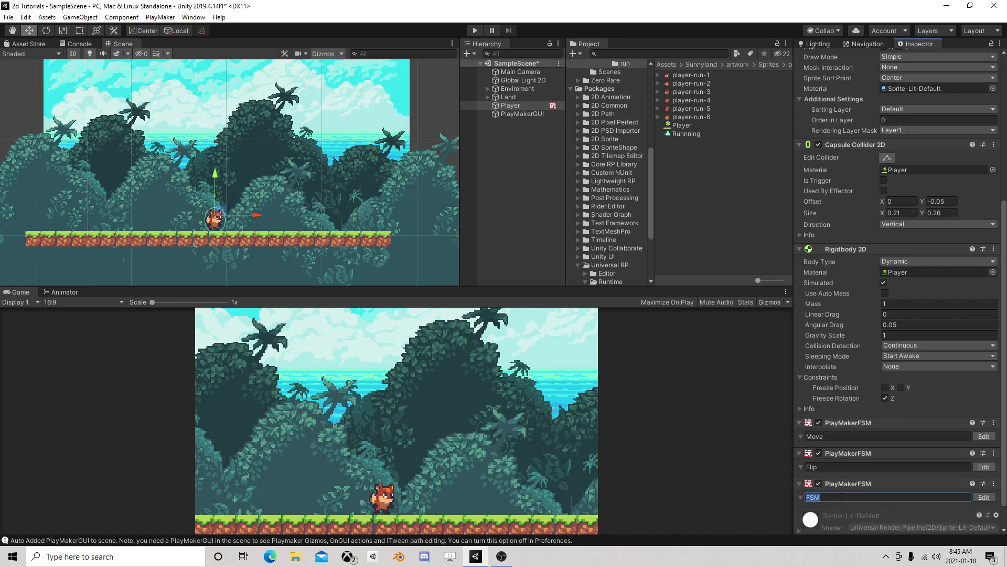
text(Flip)
Rename the Player's second PlayMakerFSM component to IdleToMove
click(822, 466)
text(Idle)
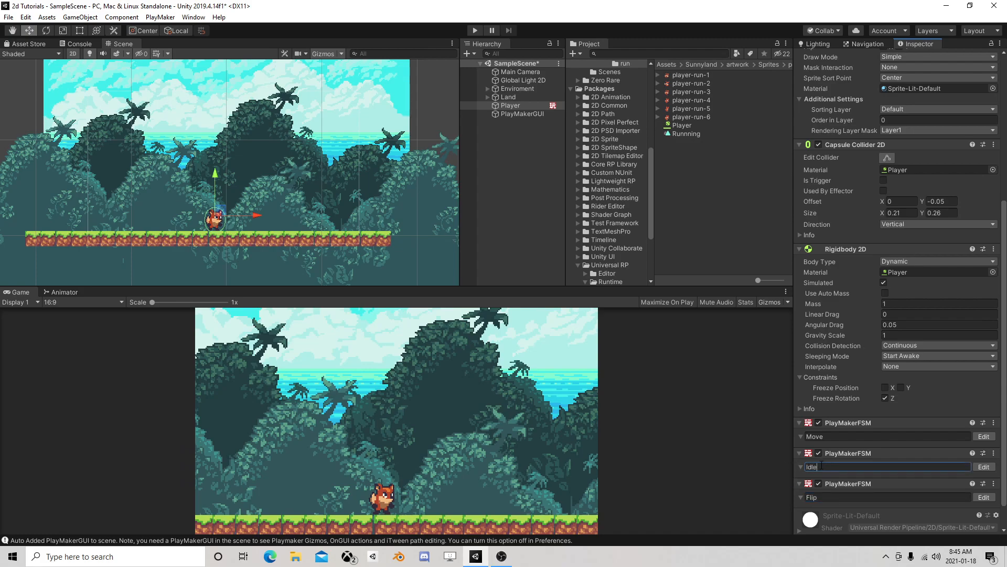
text(ToMove)
Open the Player's Flip FSM in the PlayMaker editor
click(982, 497)
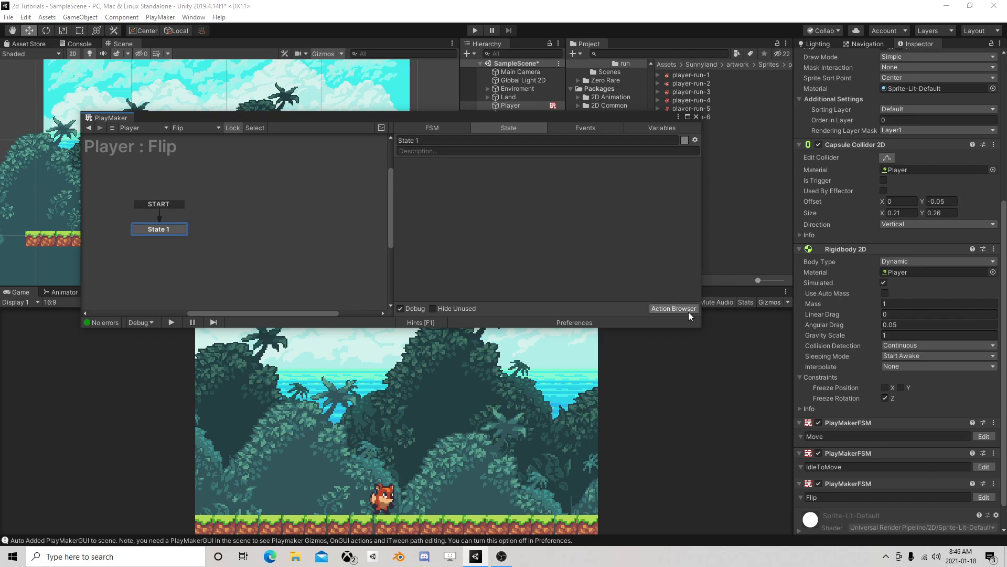
click(674, 308)
text(get )
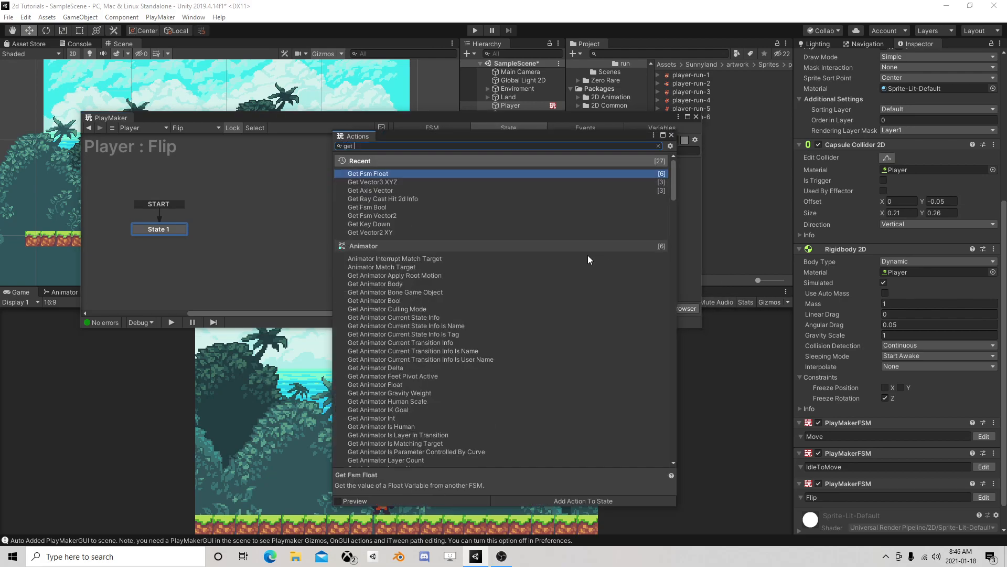
text(fsm vect)
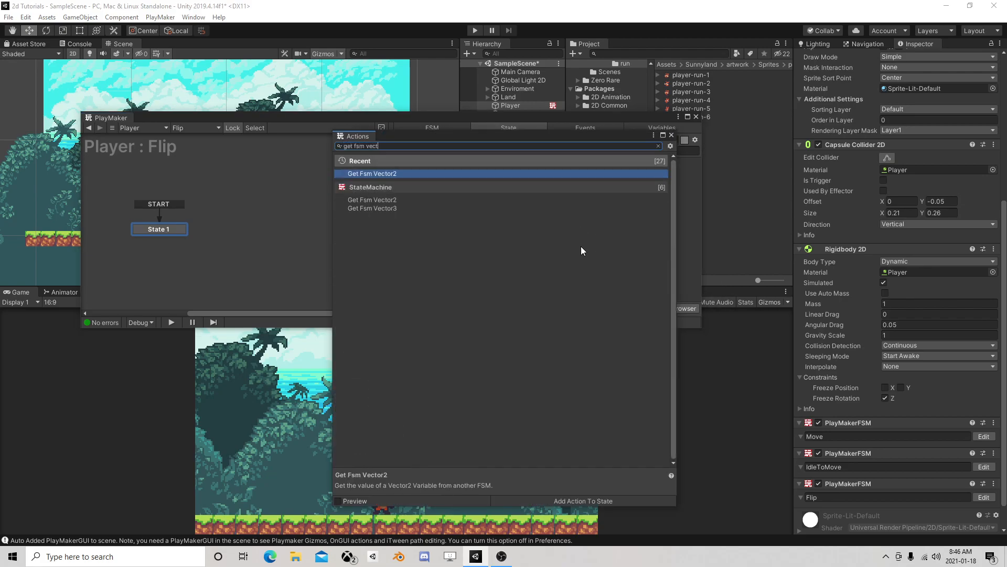
double_click(392, 200)
click(671, 135)
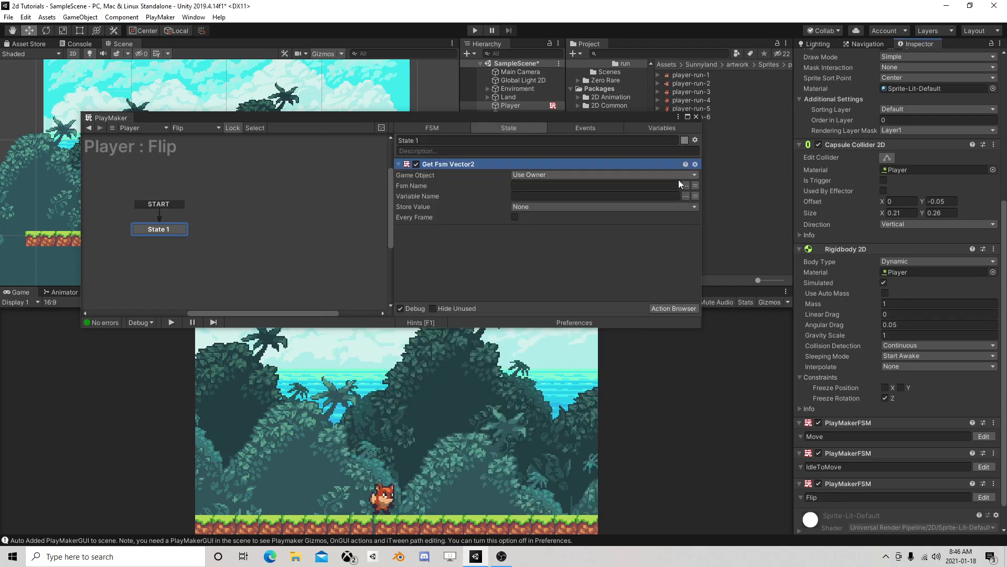
click(686, 186)
click(719, 213)
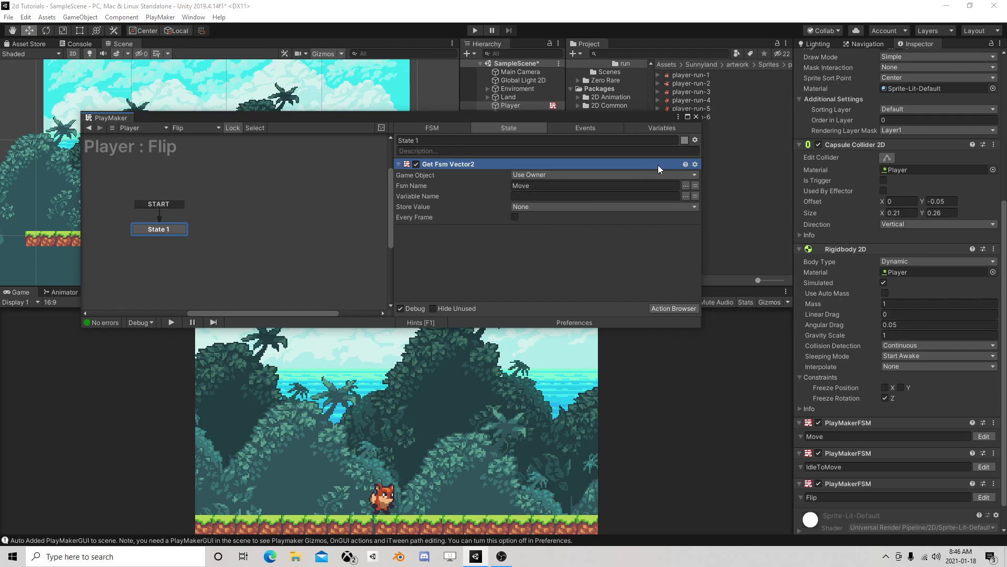
click(686, 186)
click(545, 231)
right_click(449, 166)
click(546, 342)
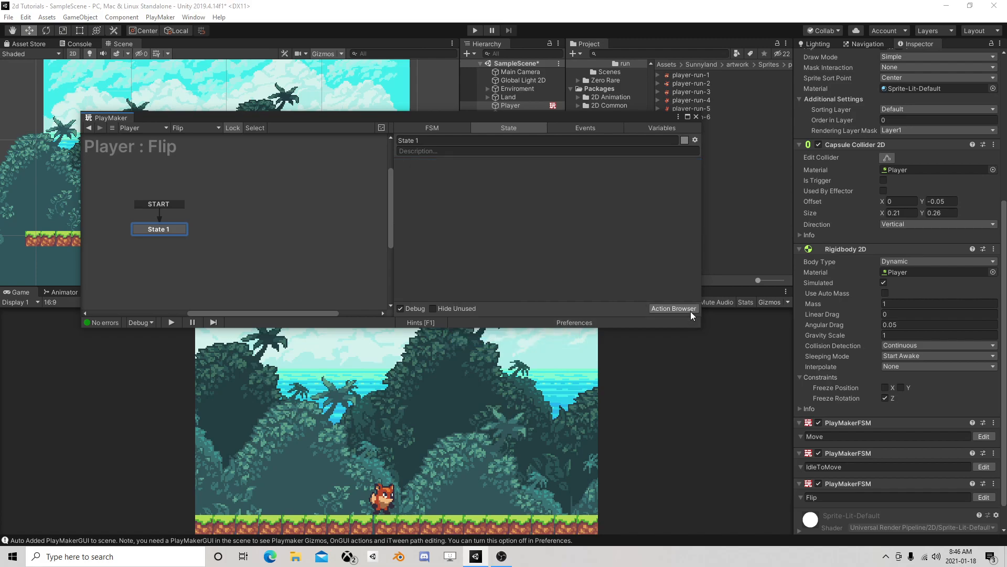
Add a Get Fsm Vector3 action to State 1 of the Flip FSM
click(677, 308)
text(get)
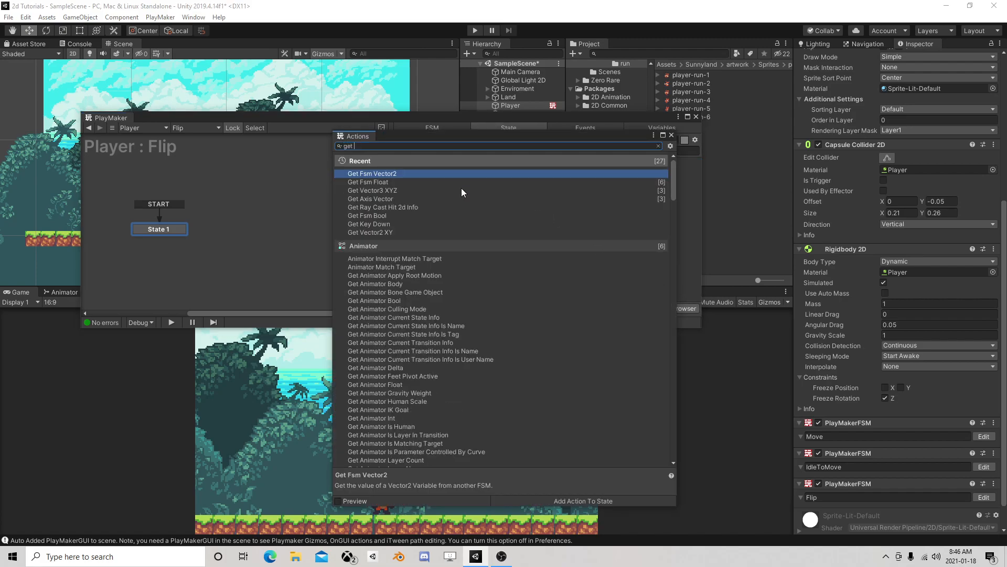
text( fsm)
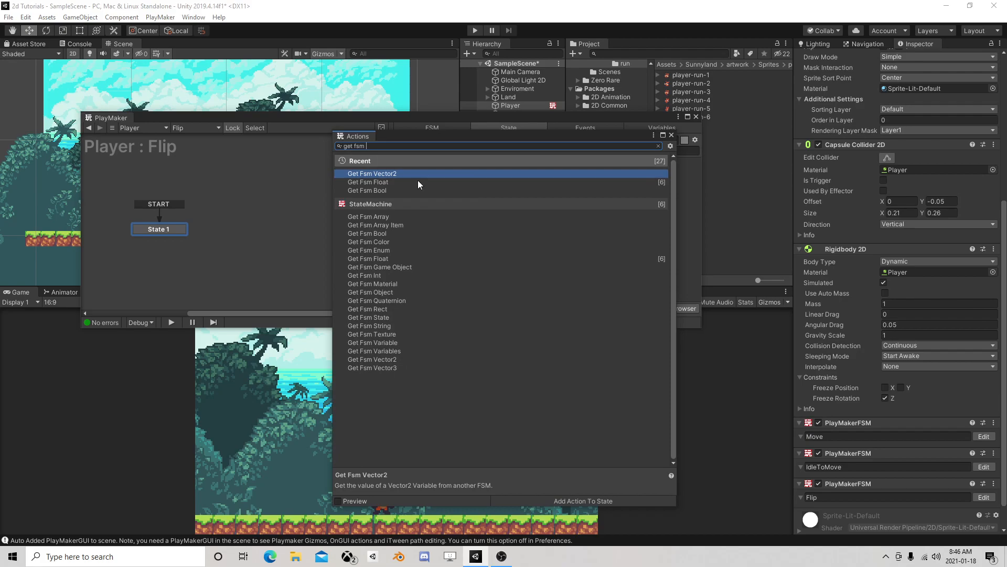
text( vect)
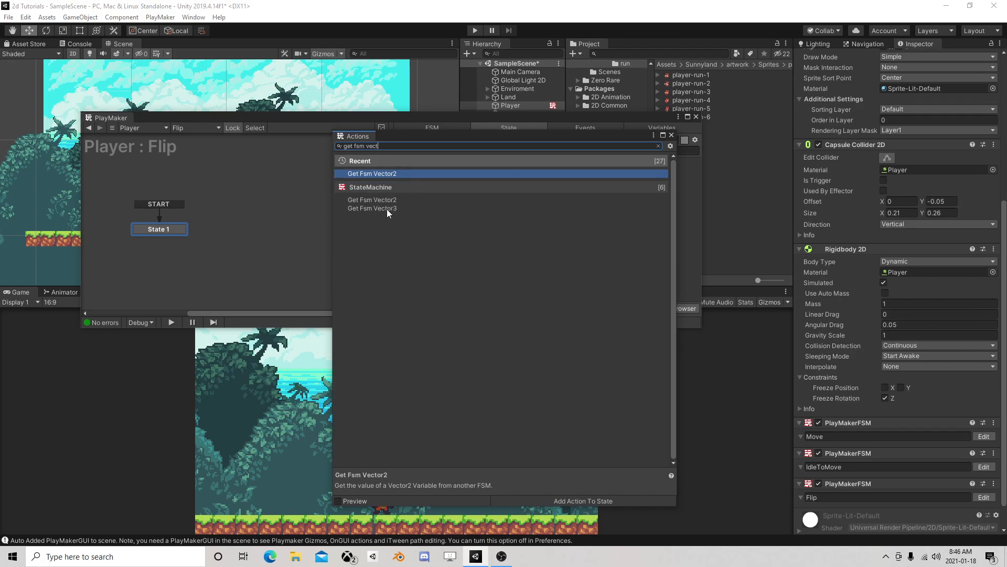
double_click(386, 208)
click(671, 135)
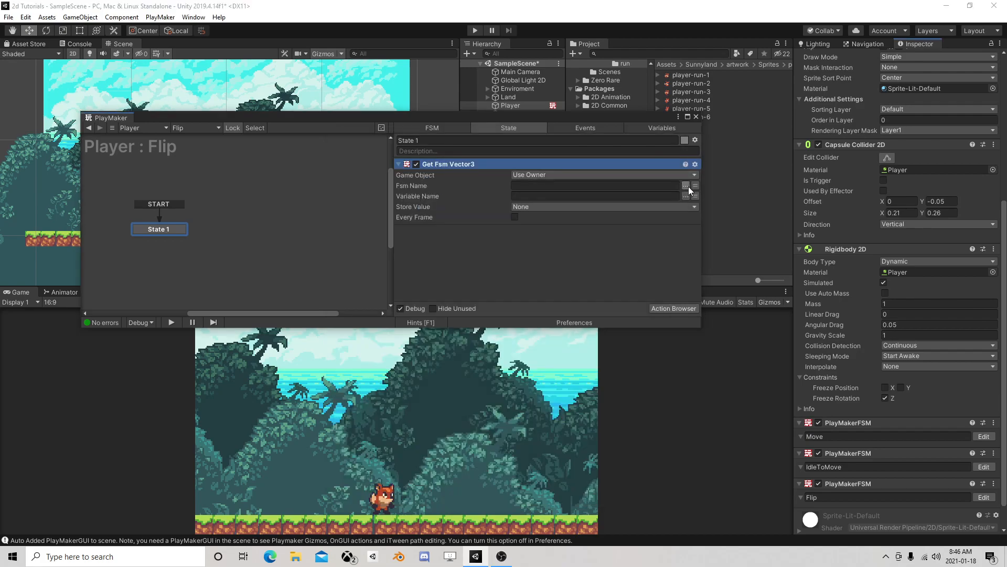
Set Get Fsm Vector3 to read Vector from the Move FSM every frame and store it in a new variable named Vector
click(687, 186)
click(713, 216)
click(685, 195)
click(711, 201)
click(559, 207)
click(552, 234)
text(Vector)
key(Return)
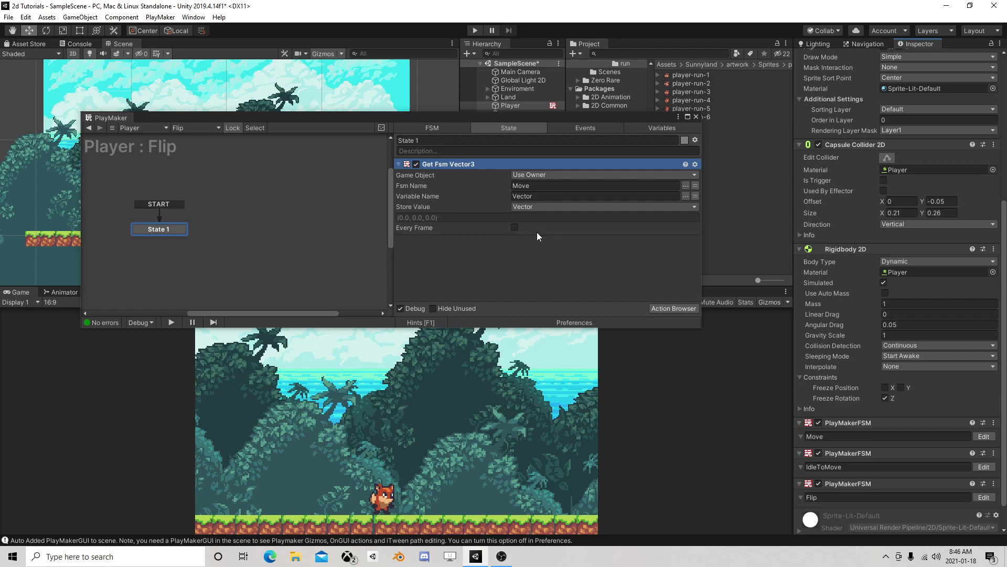
click(515, 228)
Add a Get Vector3 XYZ action to State 1 and place it after Get Fsm Vector3
click(651, 308)
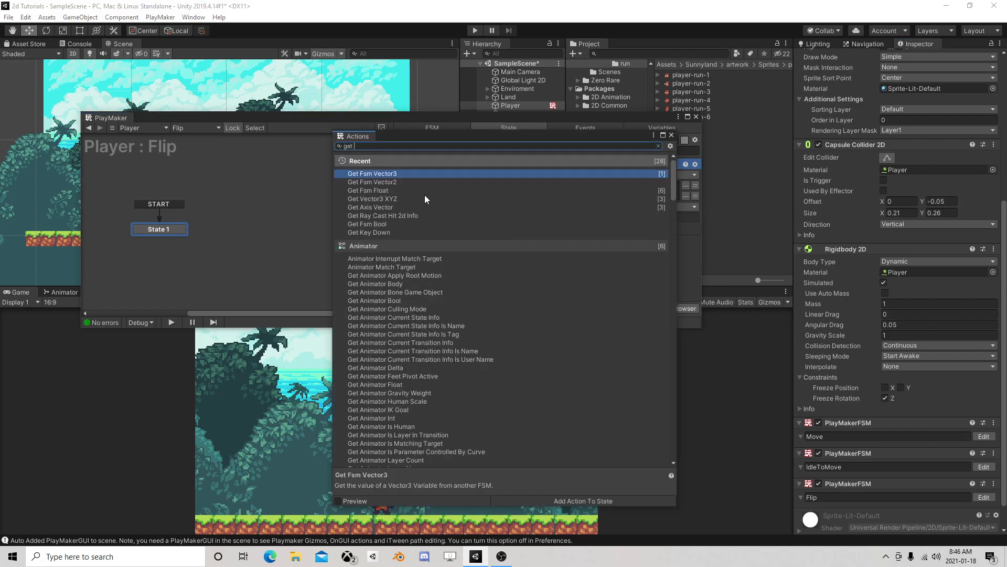
double_click(396, 198)
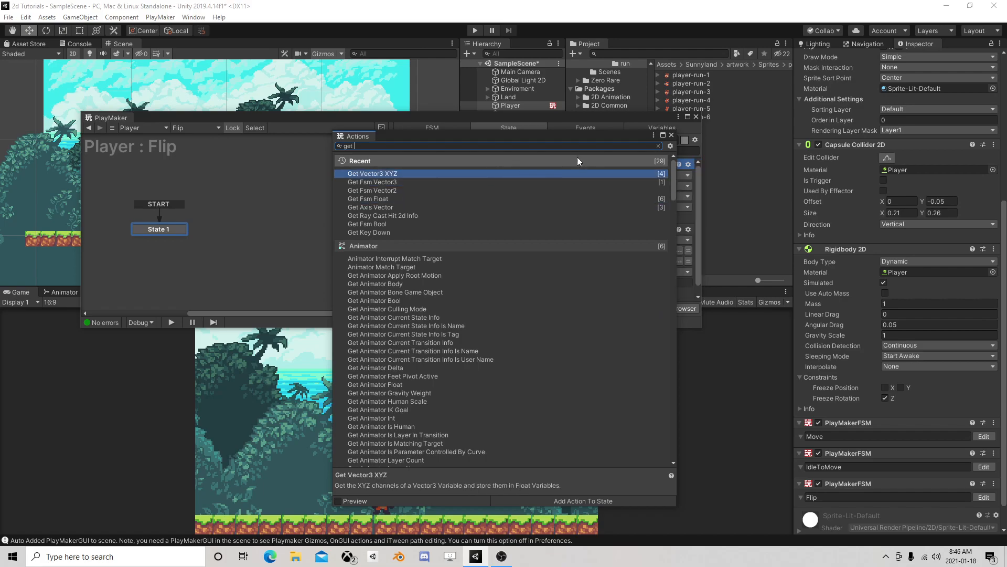
click(672, 135)
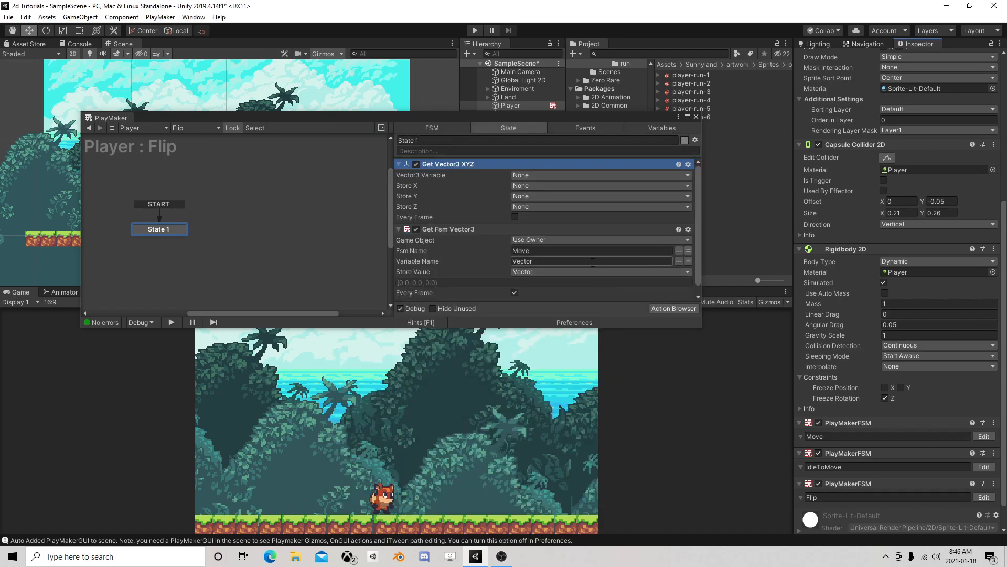
scroll(587, 266, down, 1)
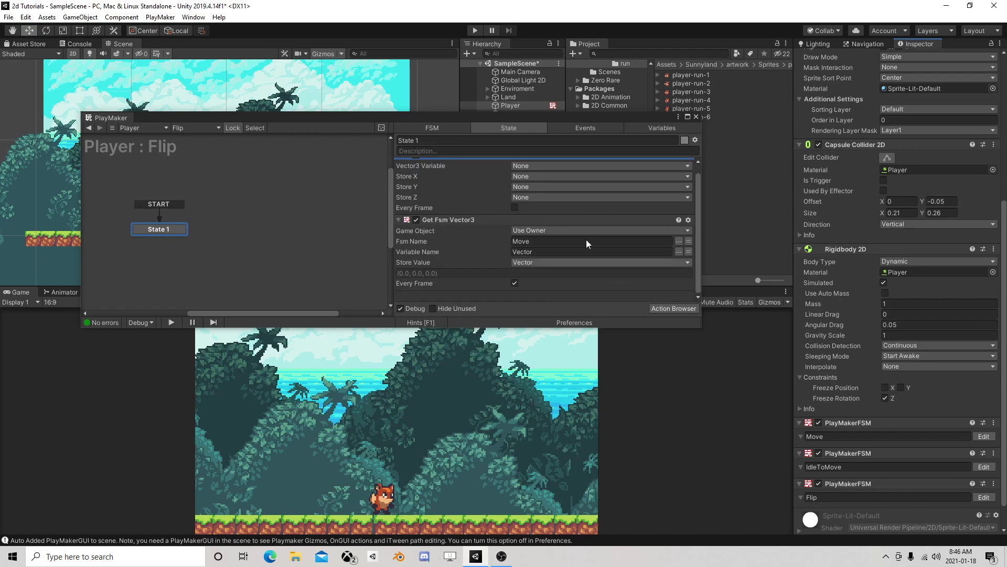
scroll(598, 254, up, 1)
right_click(456, 164)
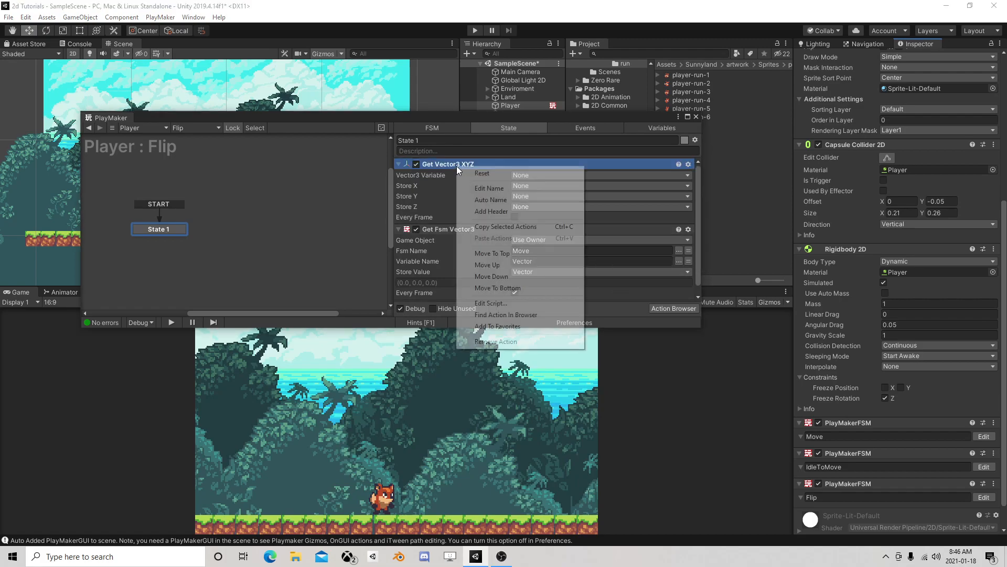
click(502, 287)
Store the X value of Get Vector3 XYZ in a new variable named X and enable Every Frame
click(519, 251)
click(551, 277)
text(X)
click(559, 284)
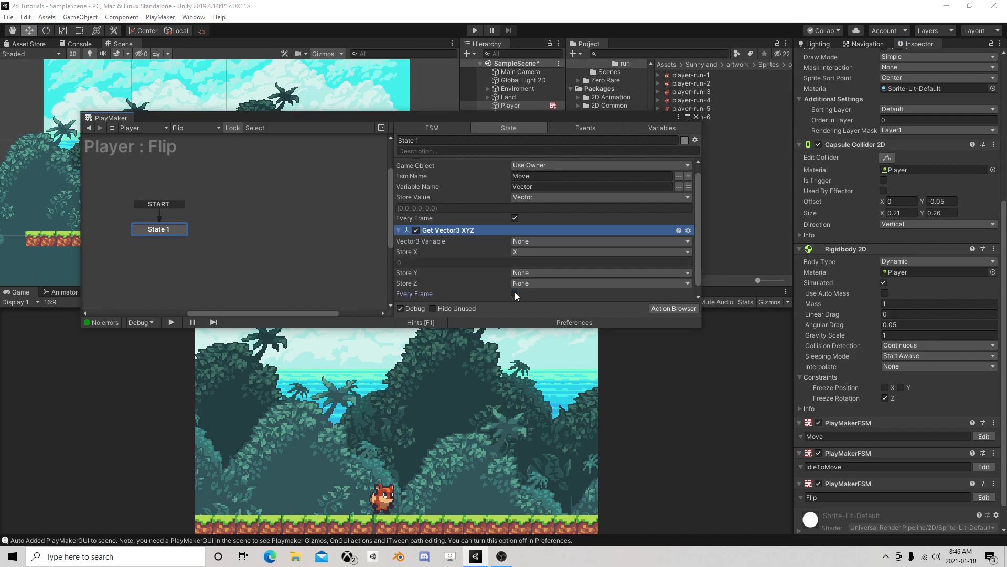
scroll(549, 280, down, 1)
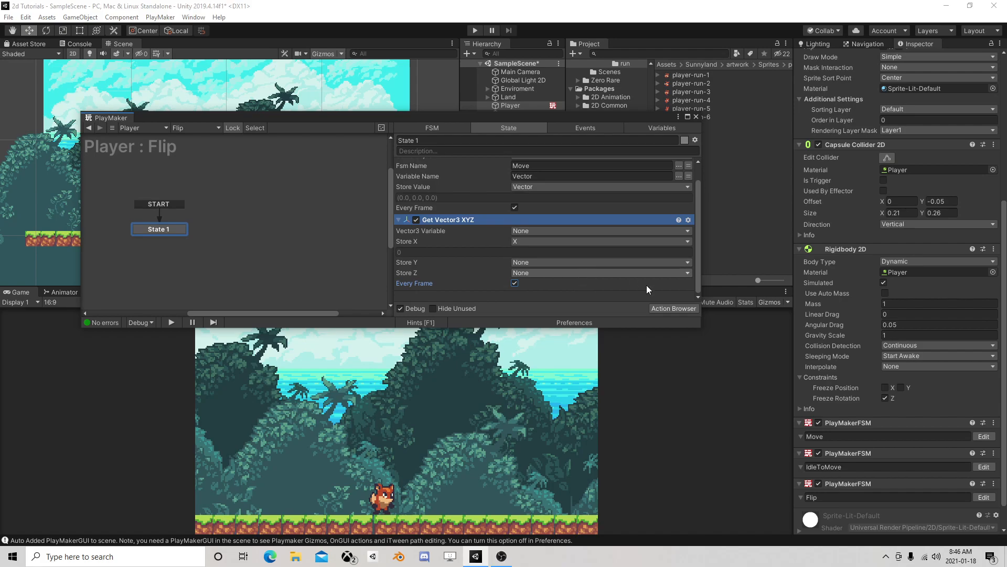
Add a Float Compare action to State 1 and place it last in the action order
click(674, 308)
text(float com)
double_click(391, 174)
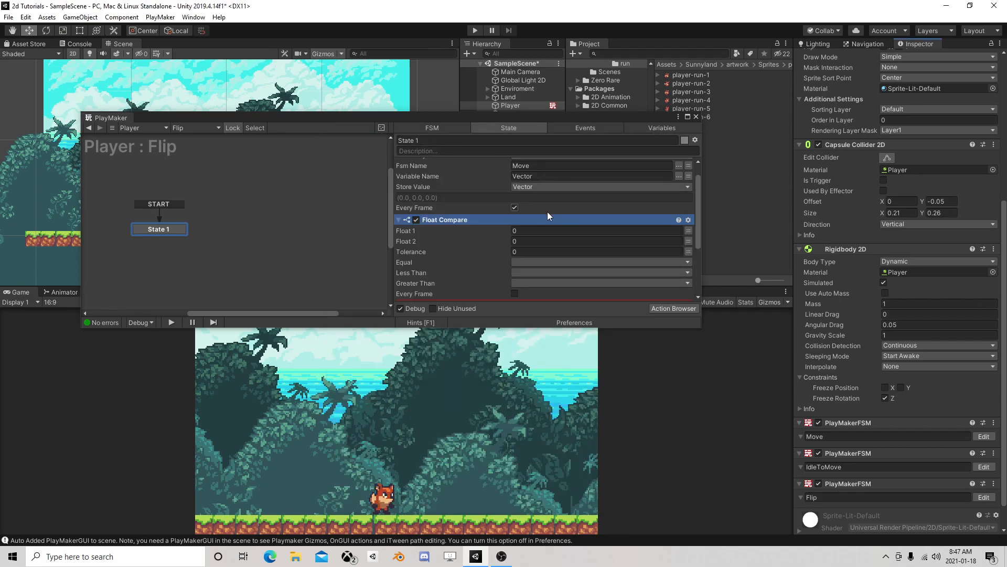
scroll(549, 210, down, 3)
scroll(464, 184, up, 2)
right_click(457, 192)
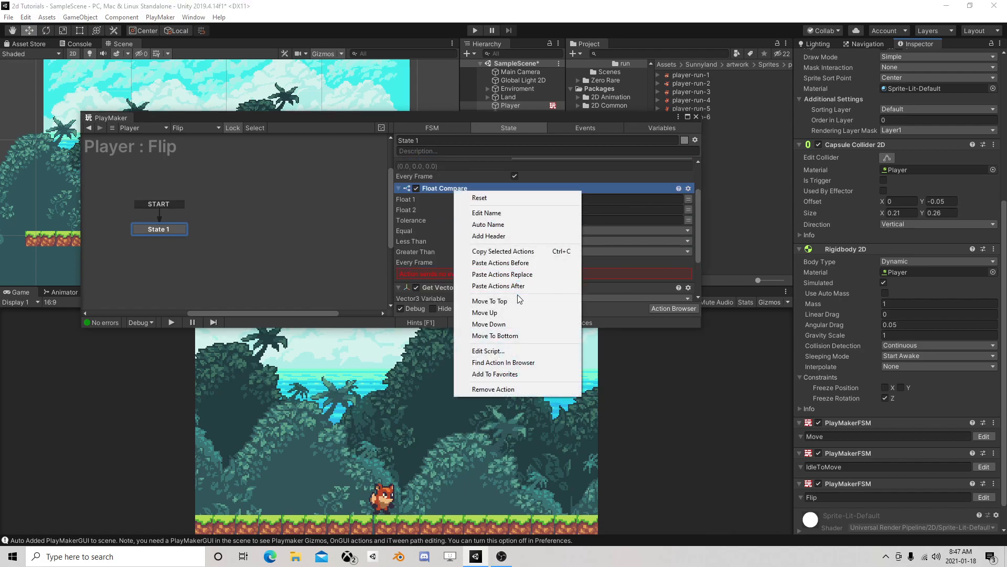
click(517, 335)
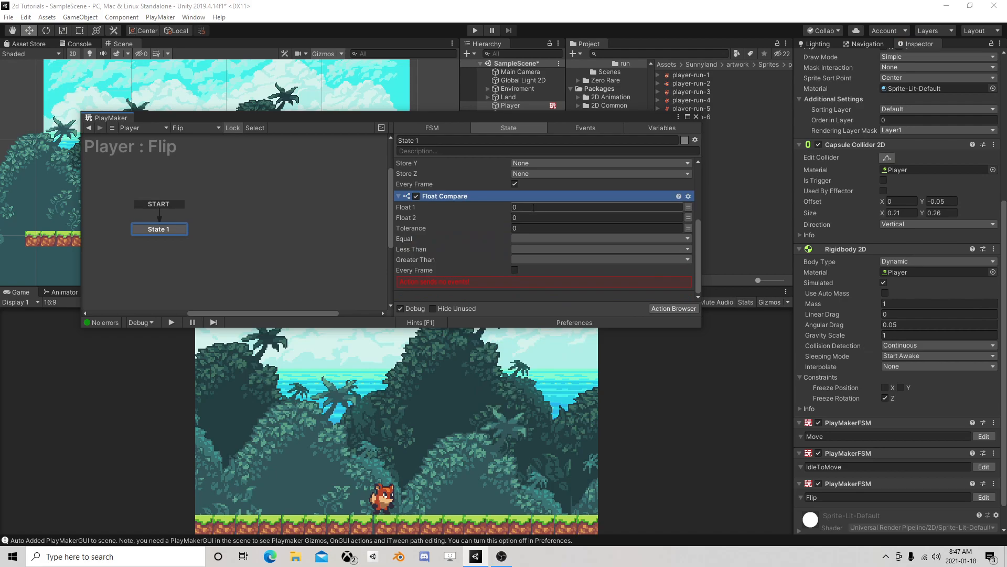
Set Float Compare to compare X with 0.1 every frame and send a new event named Right when greater
click(688, 207)
click(662, 207)
click(548, 229)
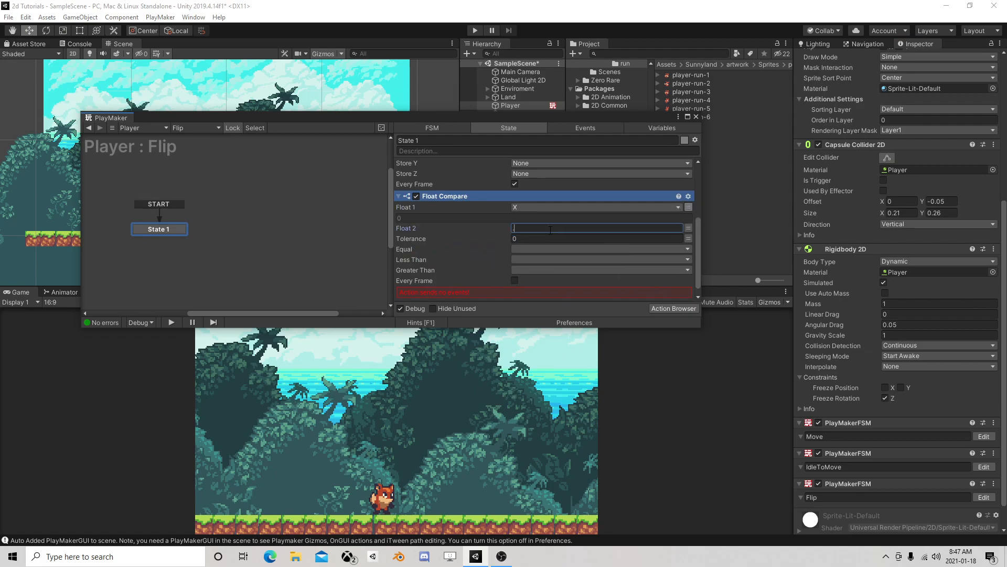
click(514, 281)
click(521, 270)
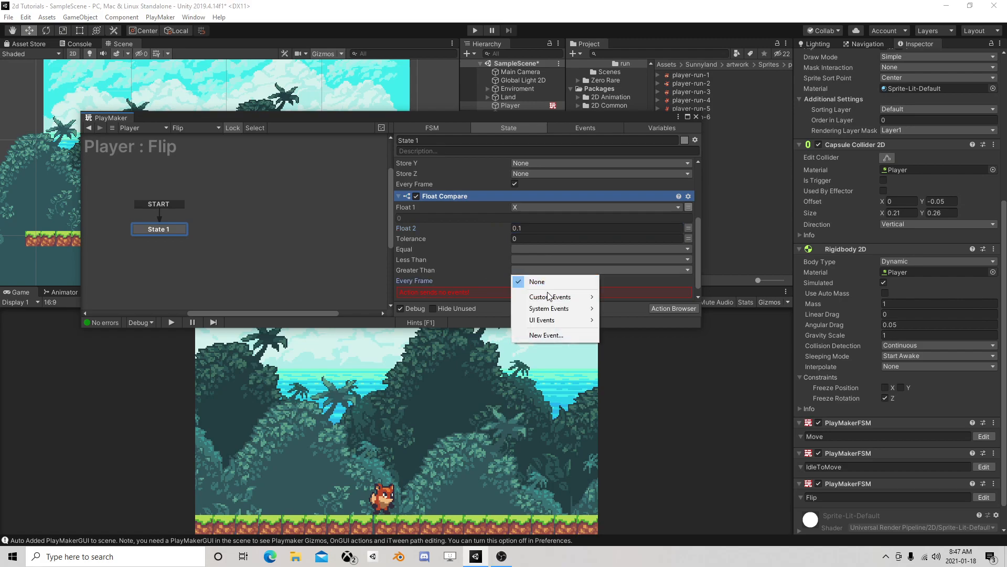
click(549, 332)
text(Right)
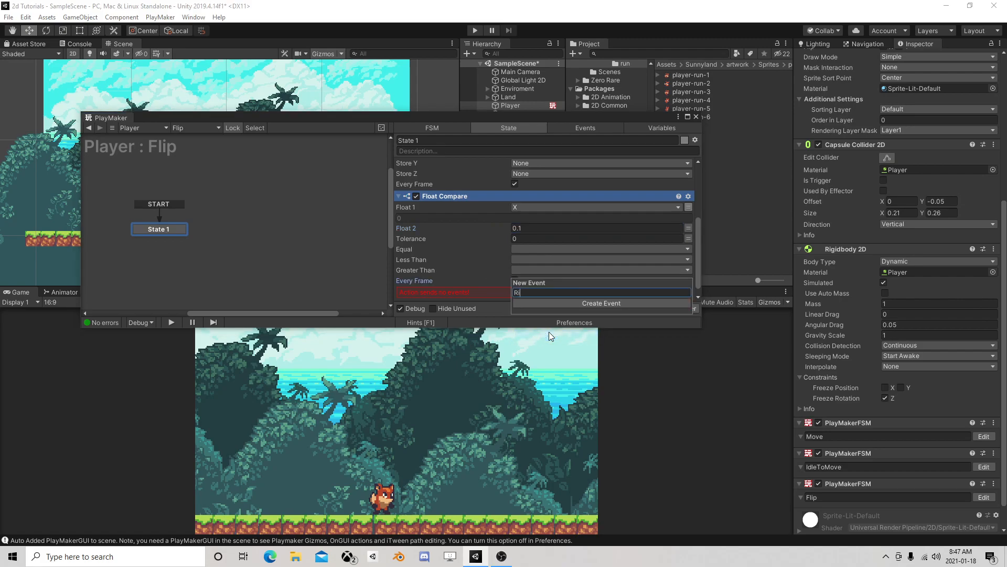
key(Return)
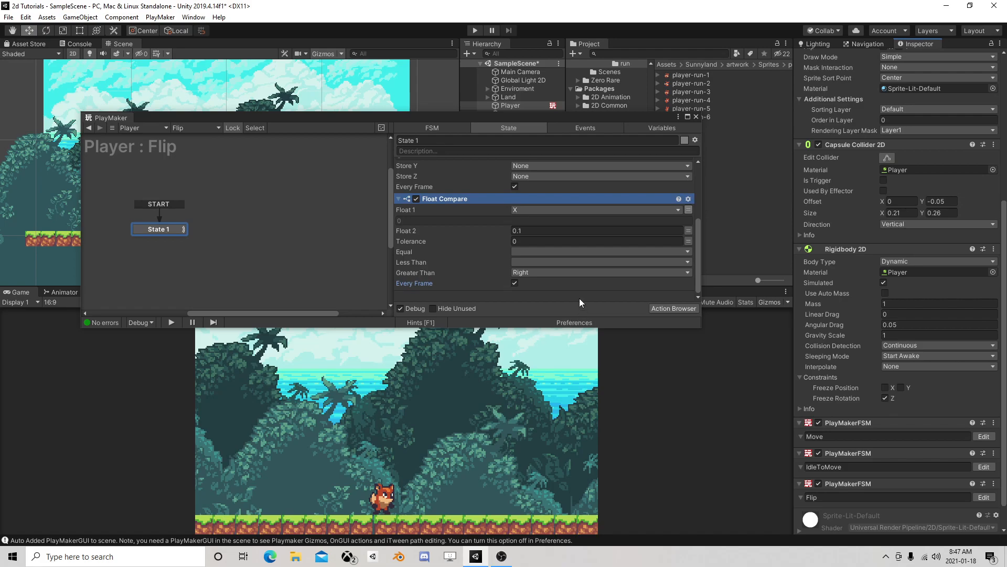
Add a transition for the Right event to State 1
right_click(169, 229)
mouse_move(210, 227)
click(309, 228)
Duplicate State 1 beside the original and connect the original's Right transition to the copy
right_click(165, 227)
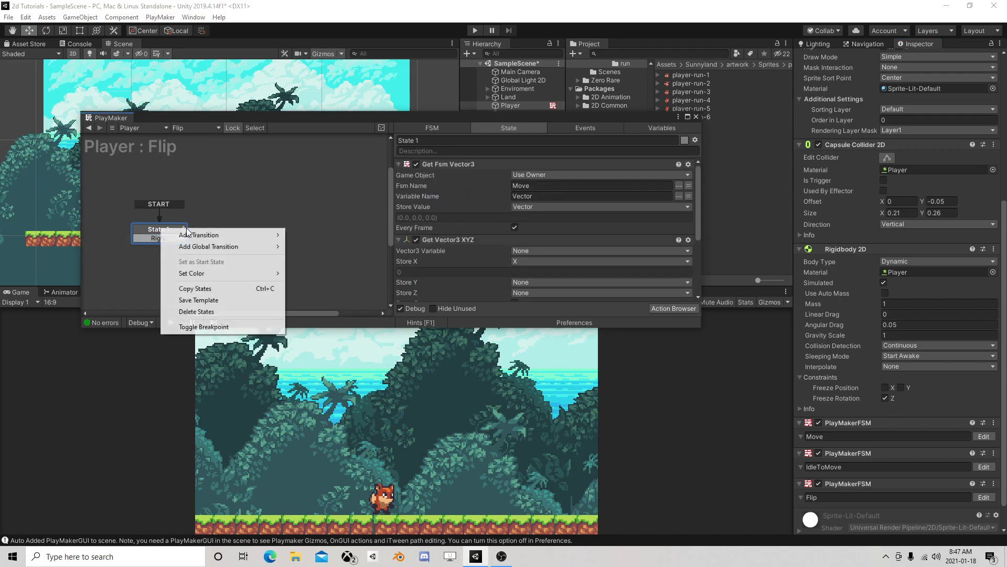
key(Escape)
right_click(236, 240)
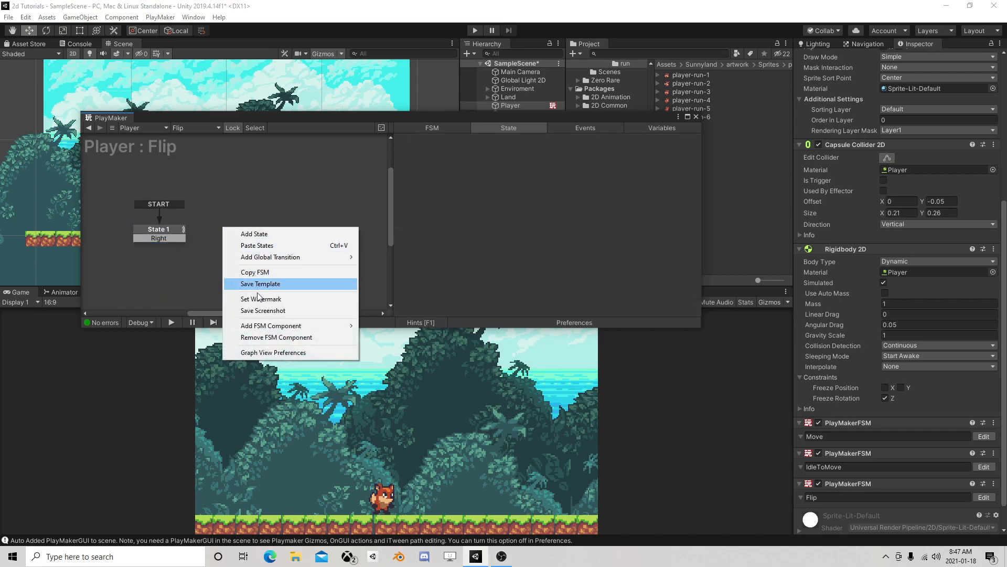
right_click(232, 218)
click(265, 235)
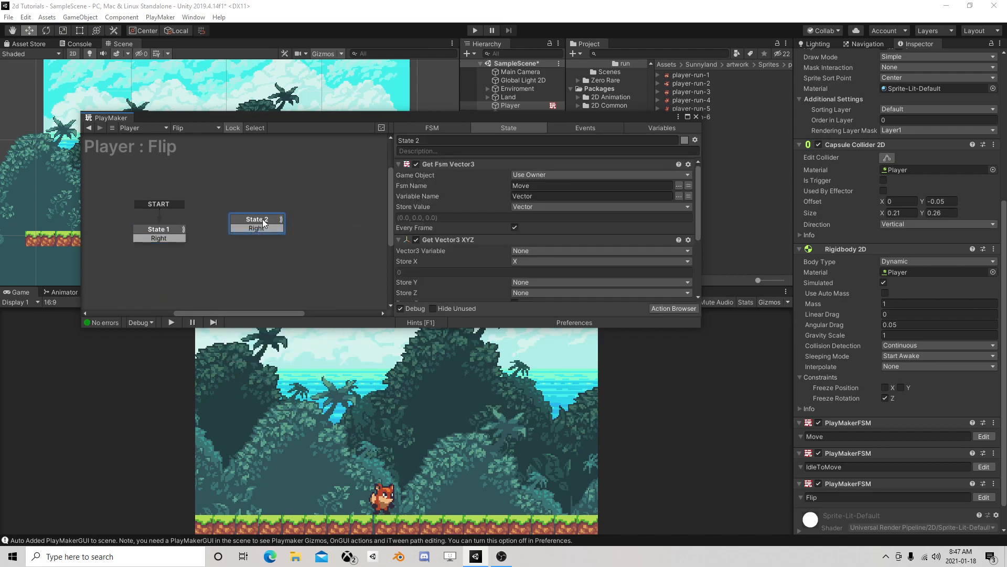
drag(171, 237, 257, 233)
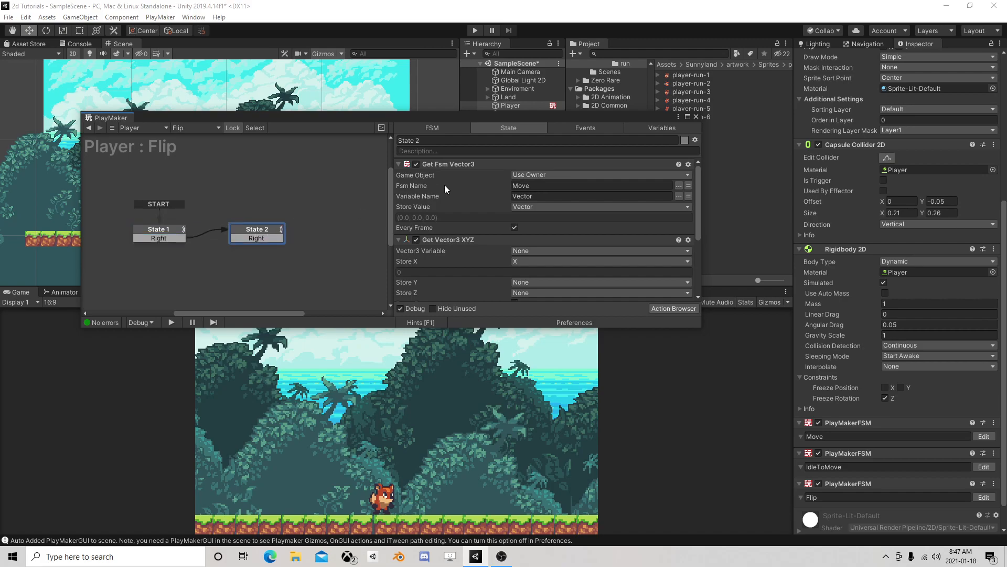
In State 2's Float Compare, set Float 2 to -0.1, Greater Than to None, and Less Than to a new event named Left
scroll(546, 216, down, 5)
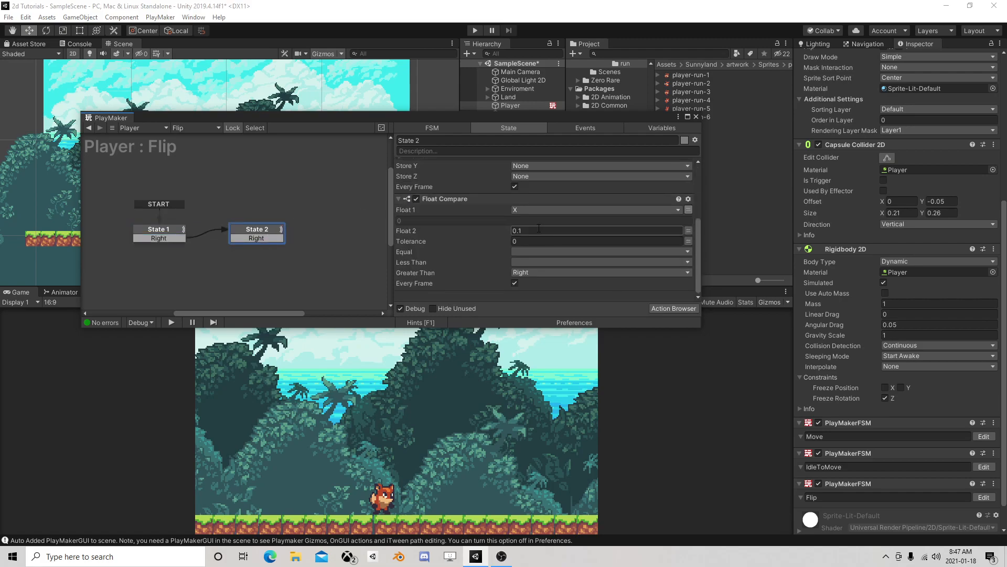
double_click(537, 230)
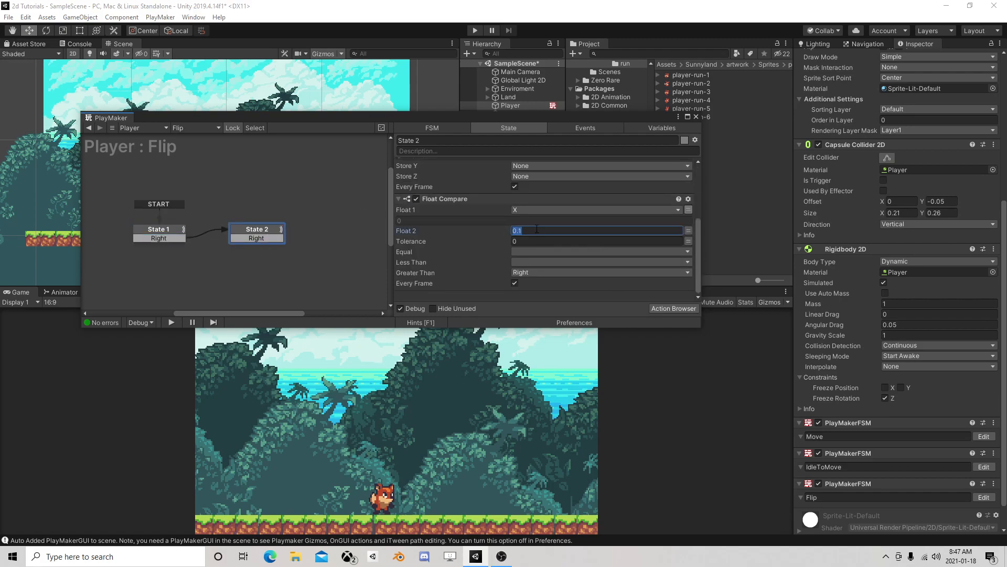
click(540, 271)
click(532, 283)
click(527, 264)
click(546, 338)
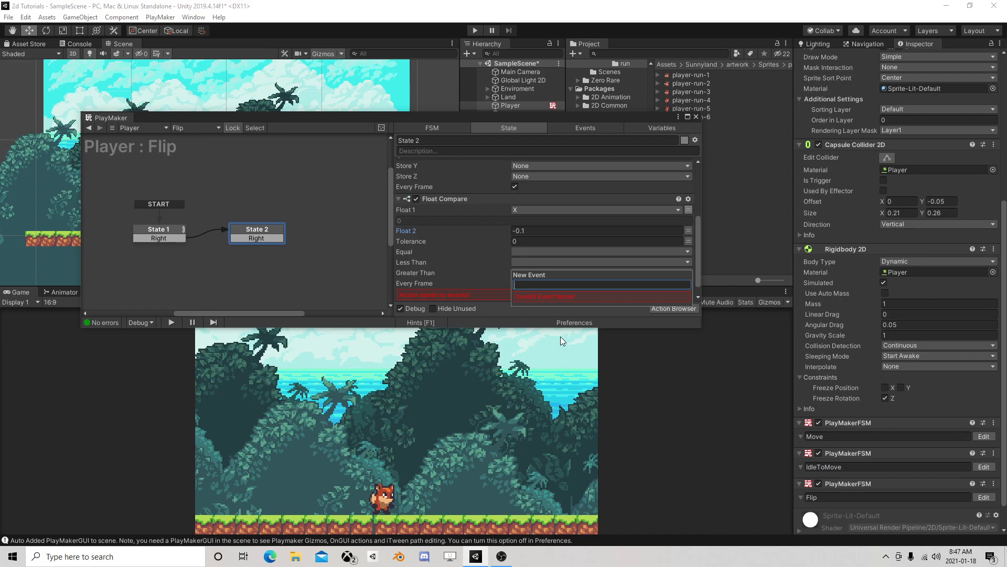
text(Left)
key(Return)
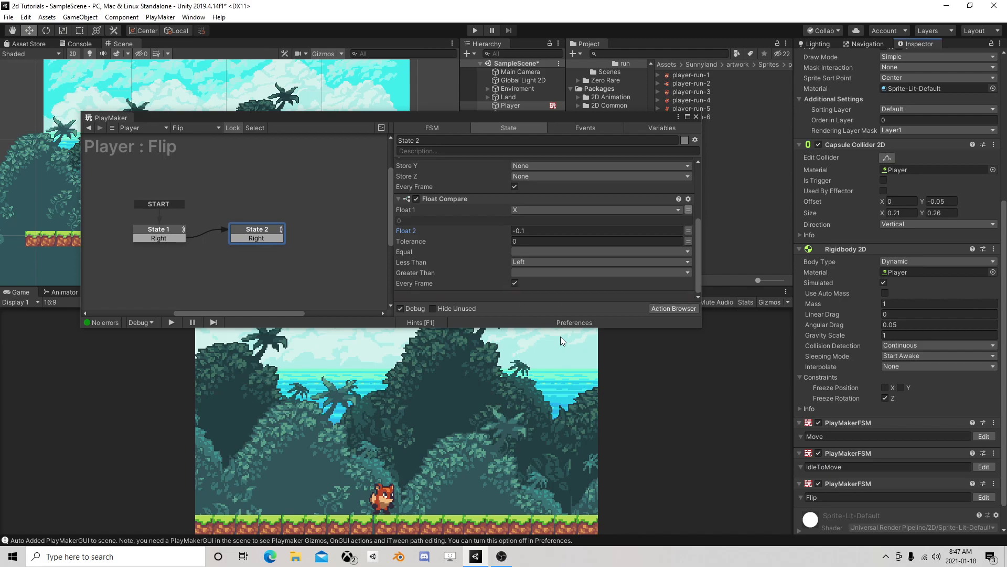
Change State 2's transition event to Left and connect it back to State 1
right_click(244, 239)
mouse_move(287, 262)
click(380, 273)
mouse_move(265, 240)
mouse_down()
mouse_move(179, 233)
mouse_move(254, 230)
mouse_up()
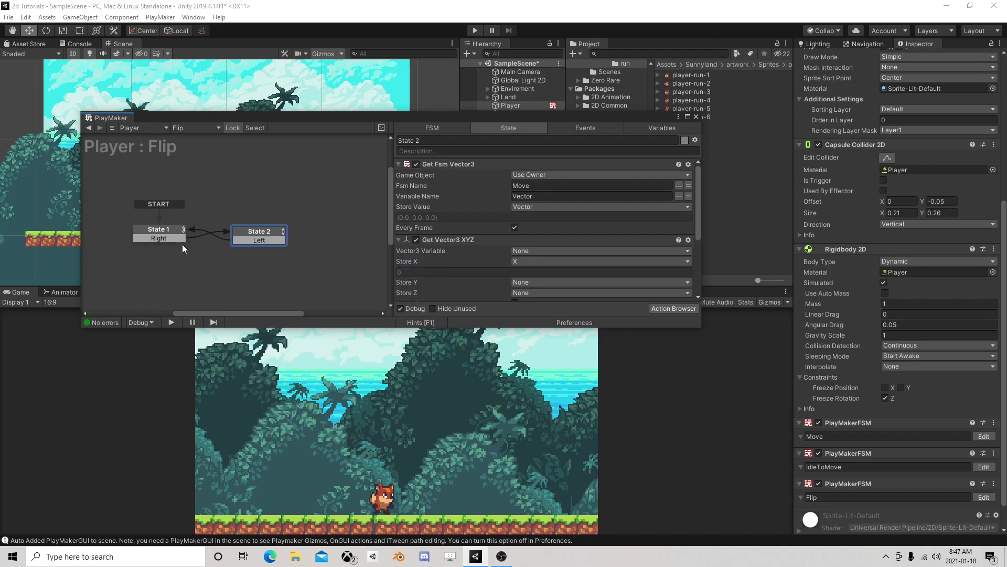
Add a Set Sprite Flip action to State 1, move it above the other actions, and enable its X flip
click(169, 234)
click(674, 309)
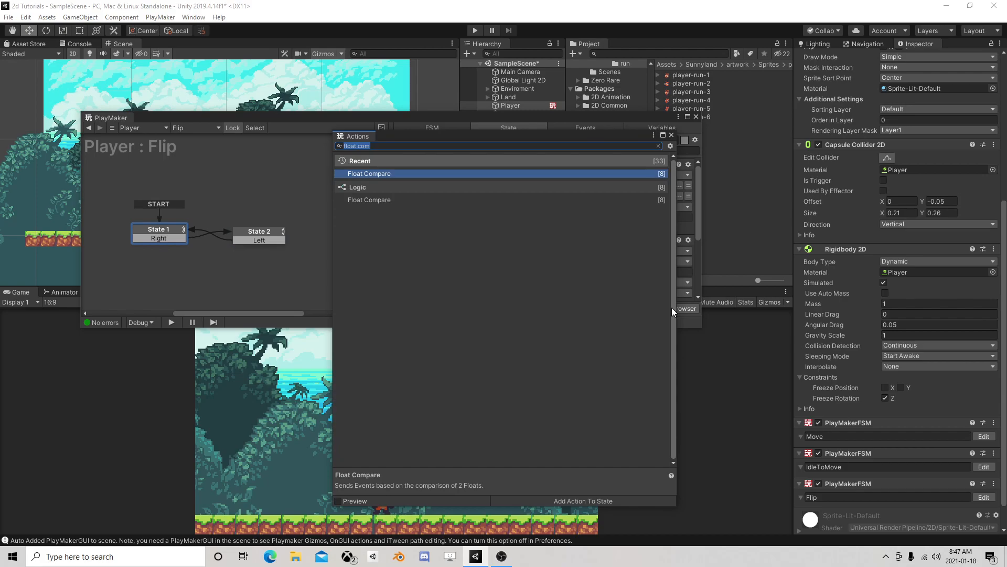
text(flip)
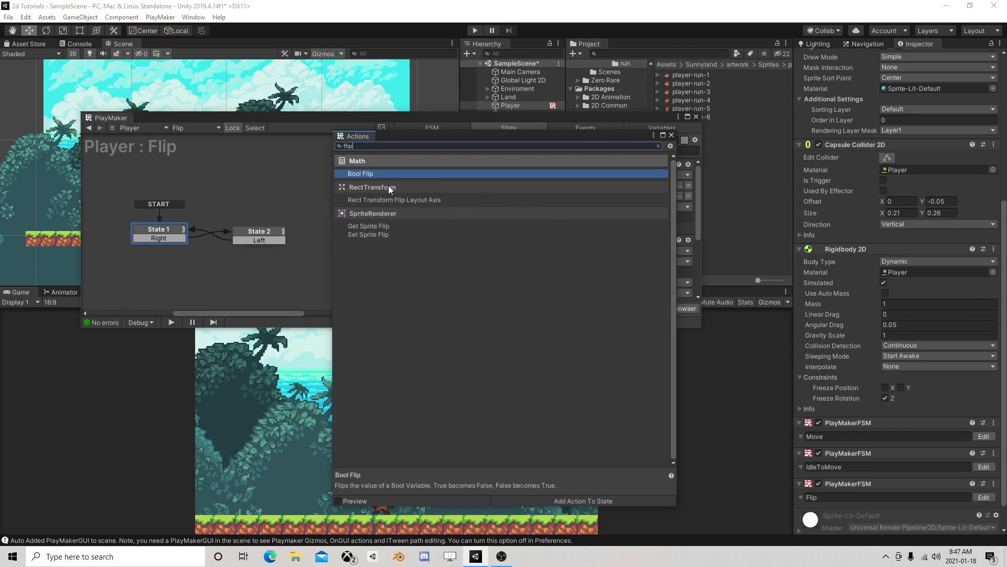
double_click(373, 234)
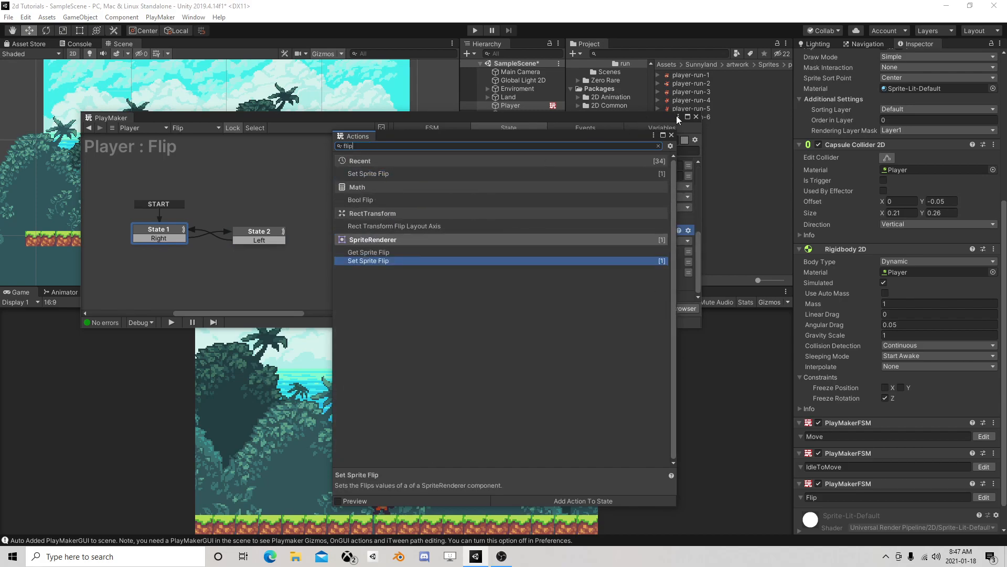
click(672, 136)
right_click(451, 232)
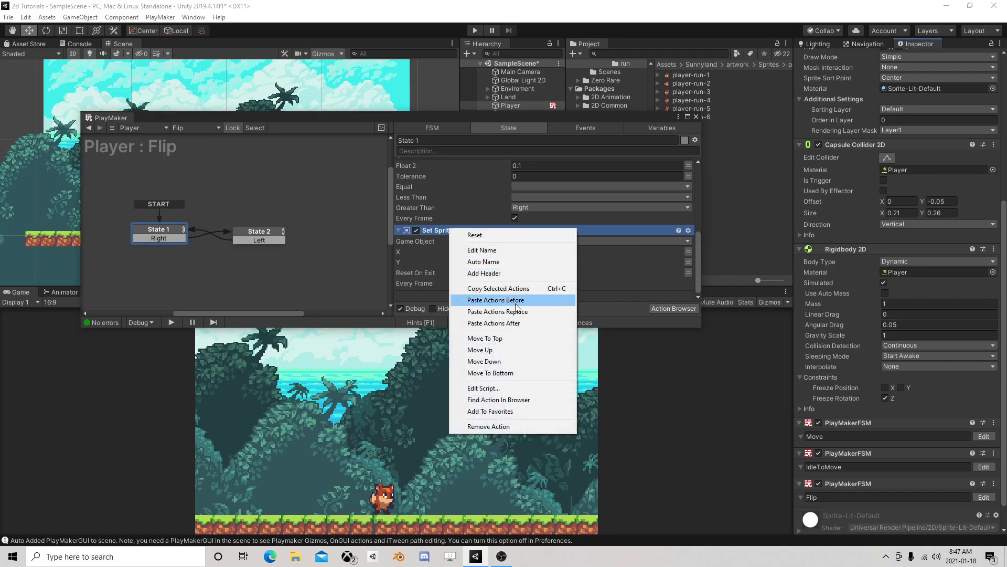
click(502, 338)
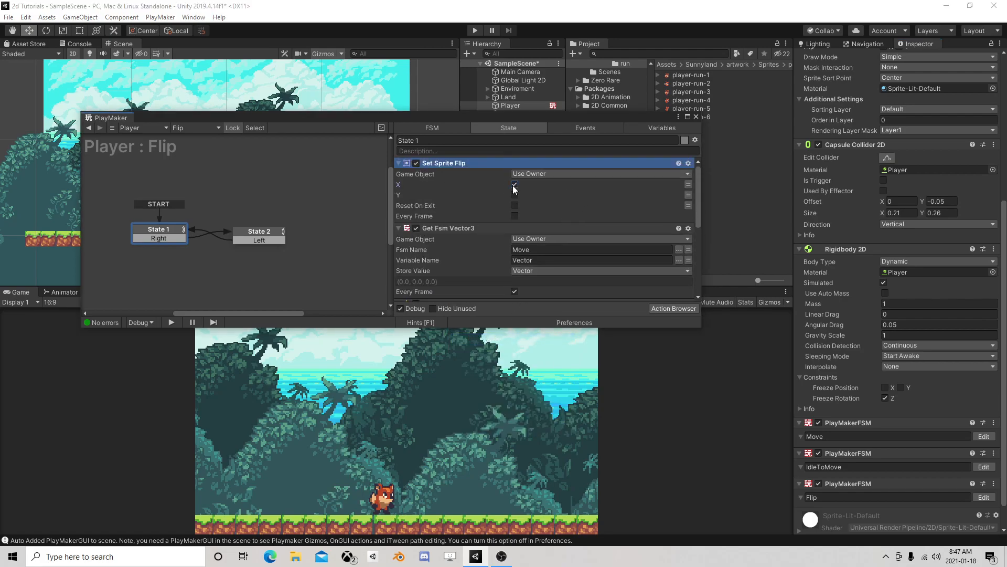
Copy State 1's Set Sprite Flip action to the start of State 2, before Get Fsm Vector3, with X disabled there
right_click(472, 164)
click(500, 222)
click(259, 235)
click(445, 163)
right_click(445, 163)
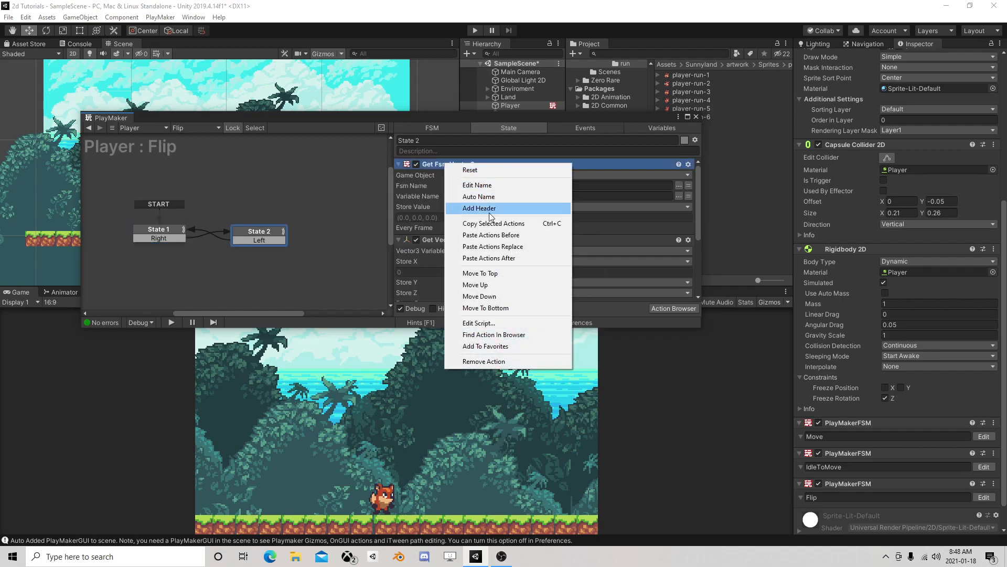
click(498, 235)
Run the game to test the sprite flip by moving the player left and right, and stop play mode
drag(550, 115, 774, 143)
click(475, 30)
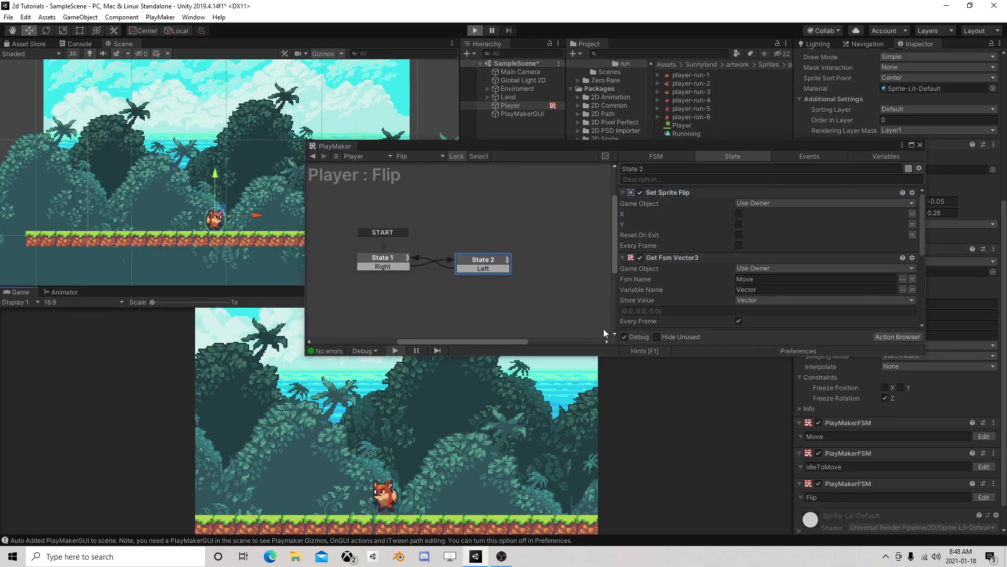
key(Left)
key(Right)
key(Left)
click(720, 144)
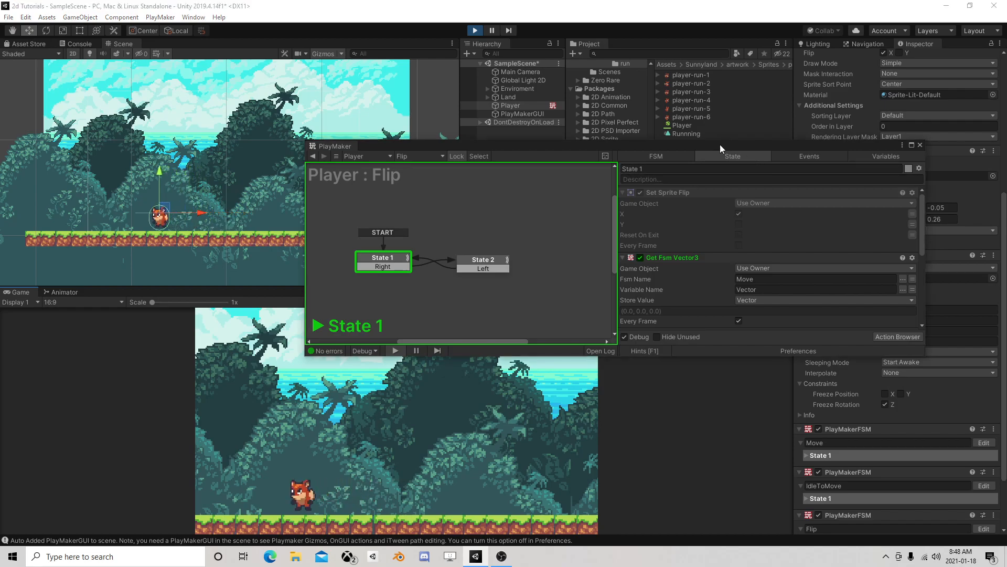
drag(720, 144, 507, 115)
click(476, 31)
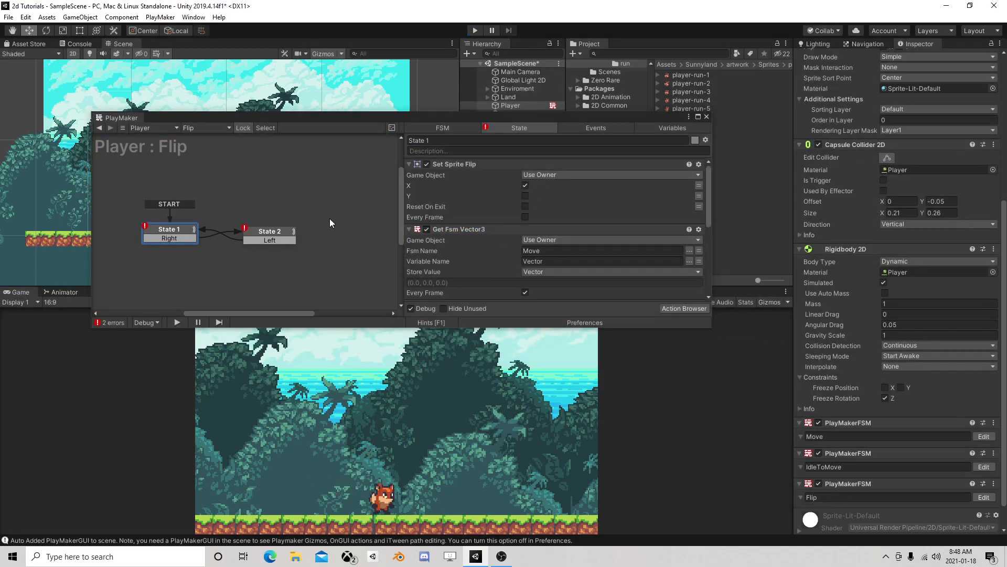
Set the Vector3 Variable of Get Vector3 XYZ to Vector in both State 1 and State 2
scroll(475, 219, down, 4)
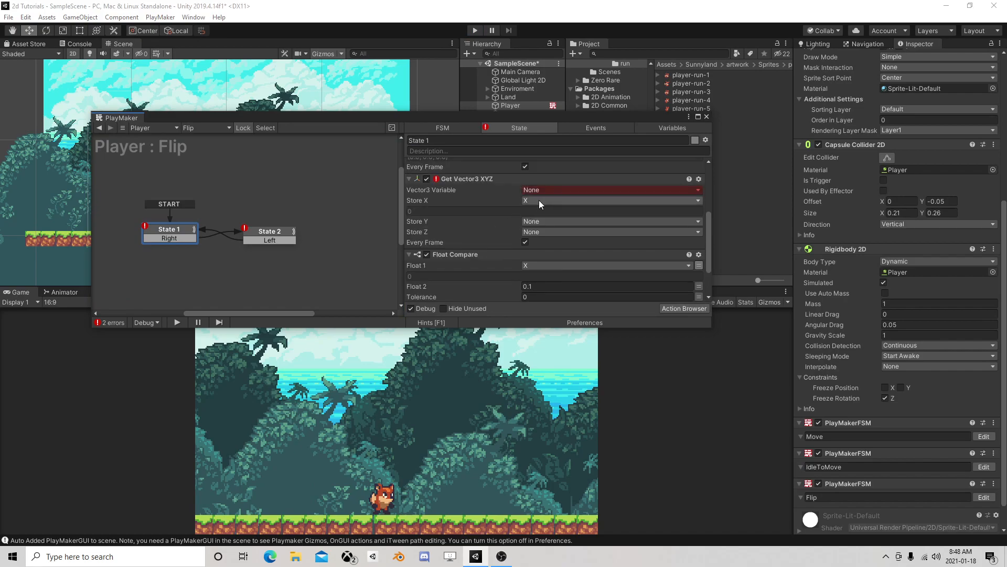
click(557, 190)
click(568, 212)
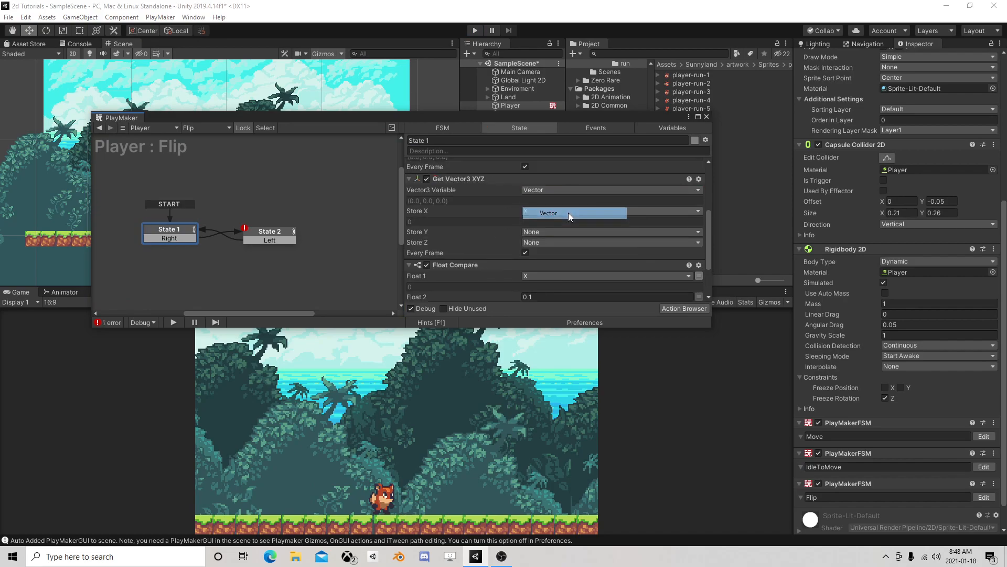
click(290, 232)
click(546, 222)
click(556, 245)
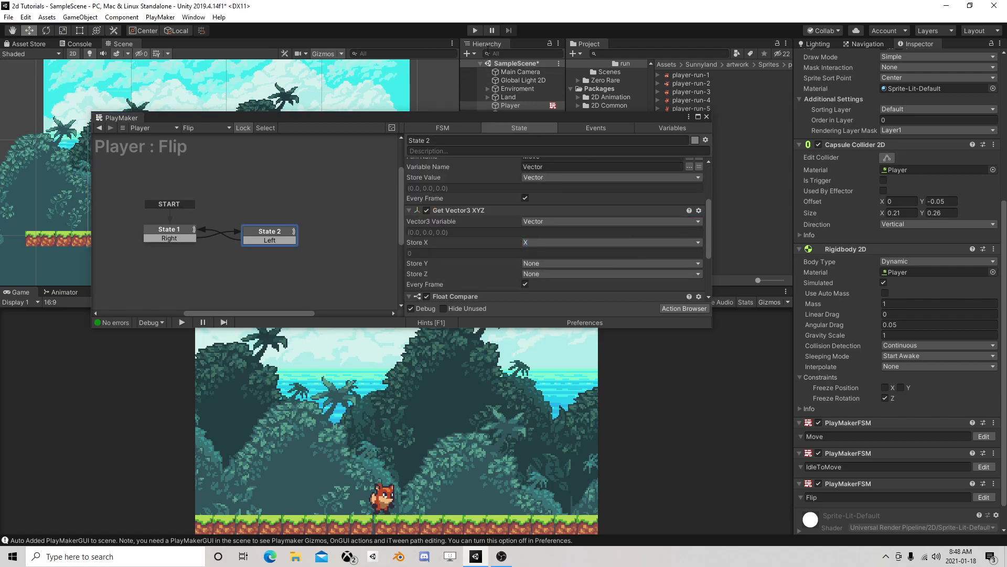
Play-test the player's walking and flipping in both directions, then close the FSM editor and stop the game
click(474, 31)
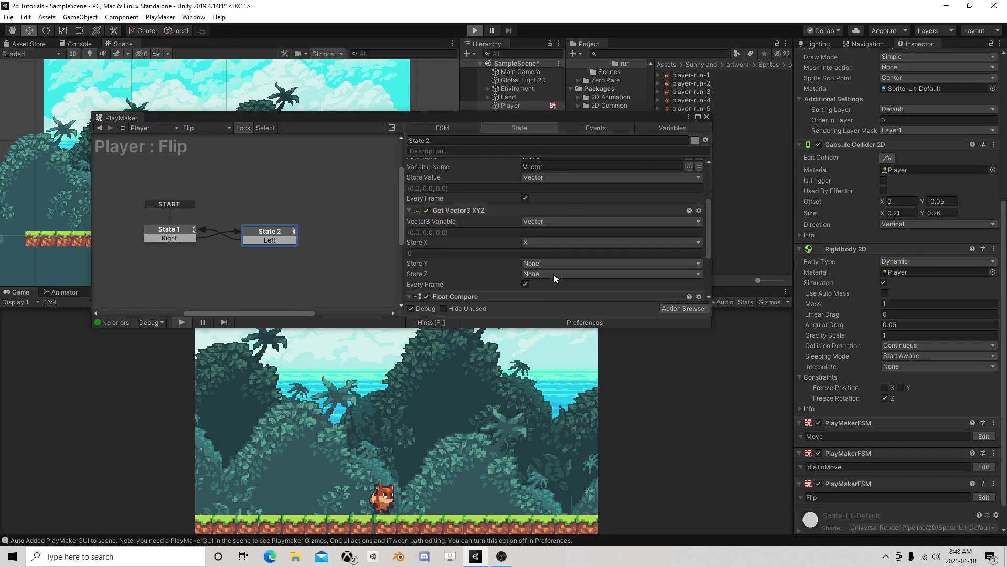
key(d)
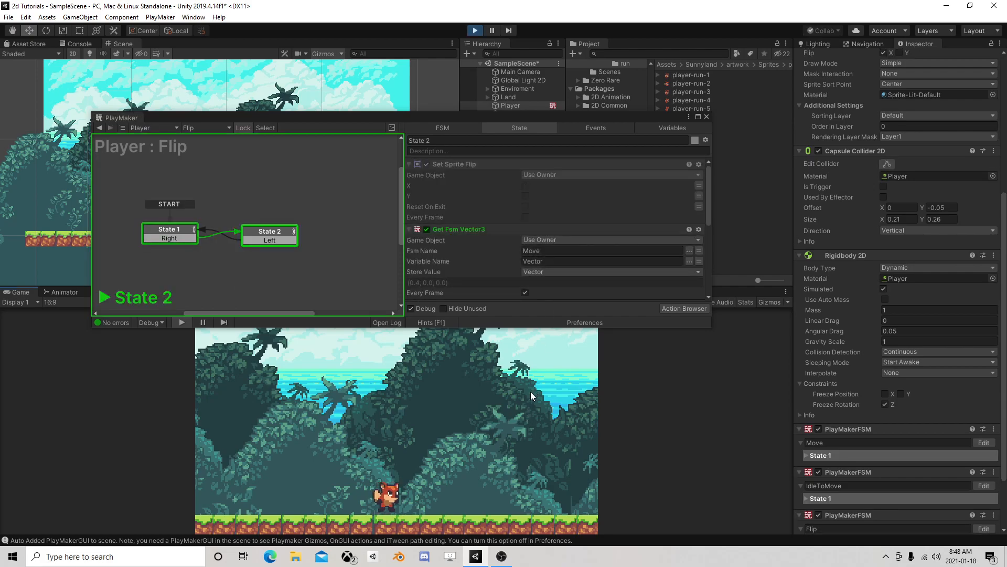
key(a)
key(d)
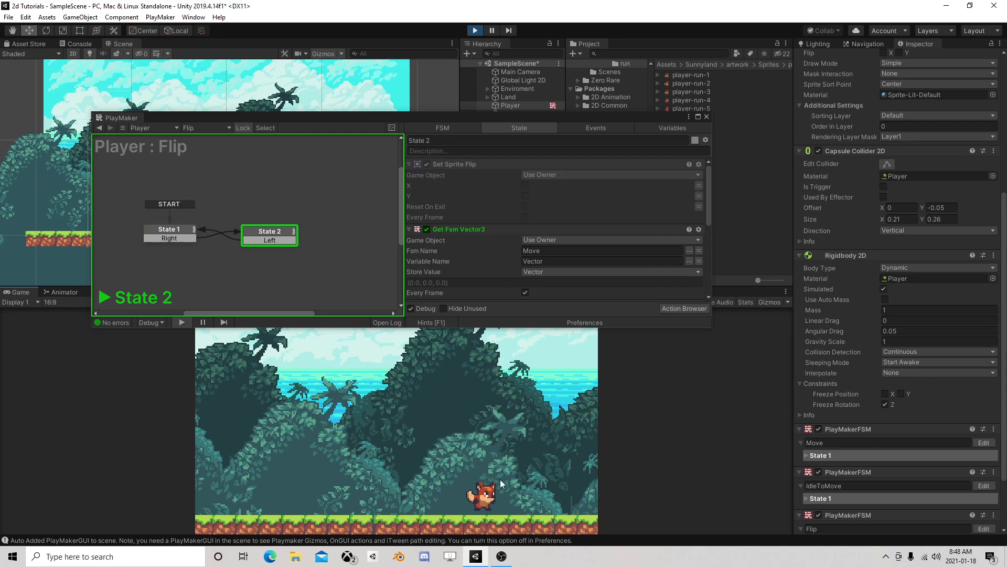
key(a)
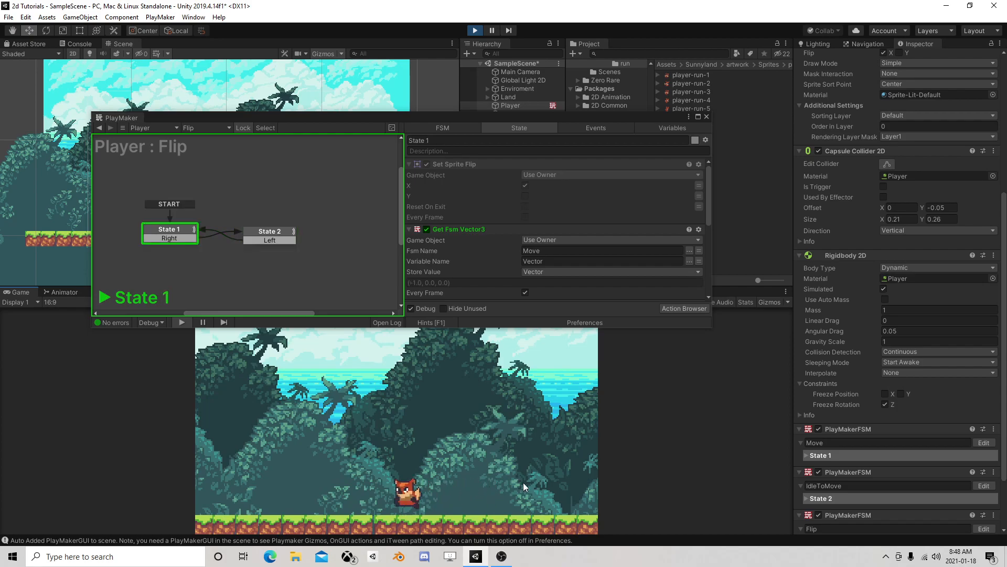
key(d)
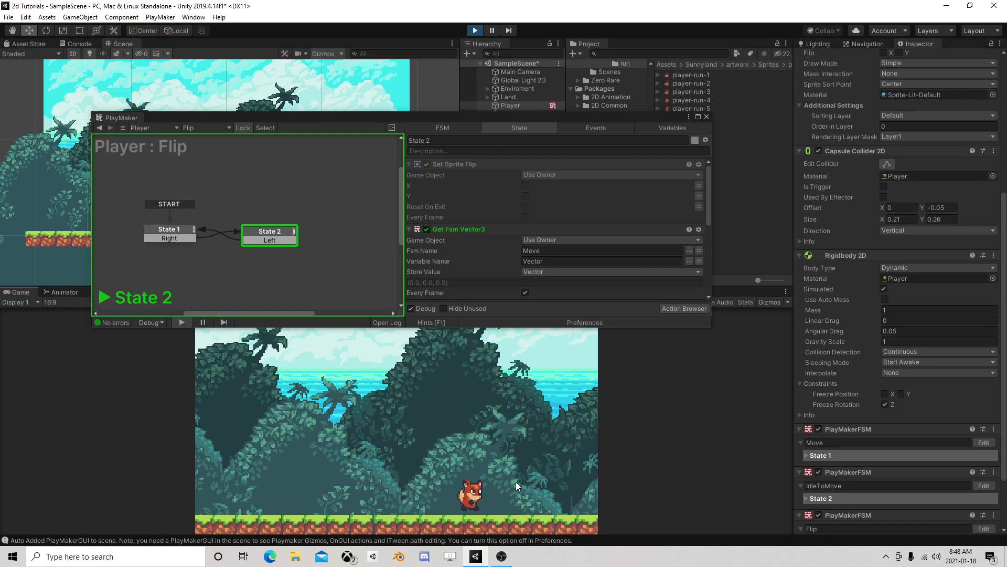
key(a)
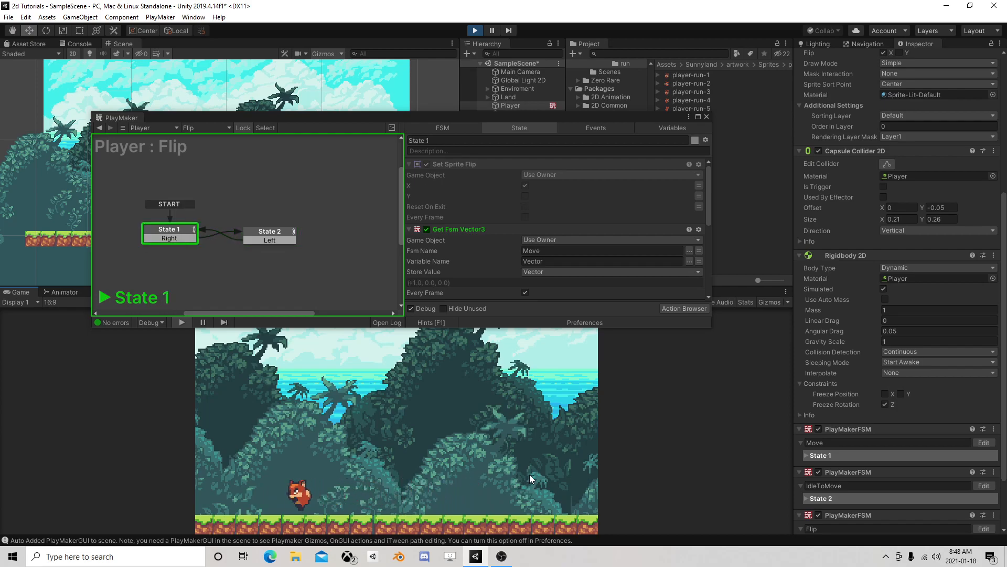
key(d)
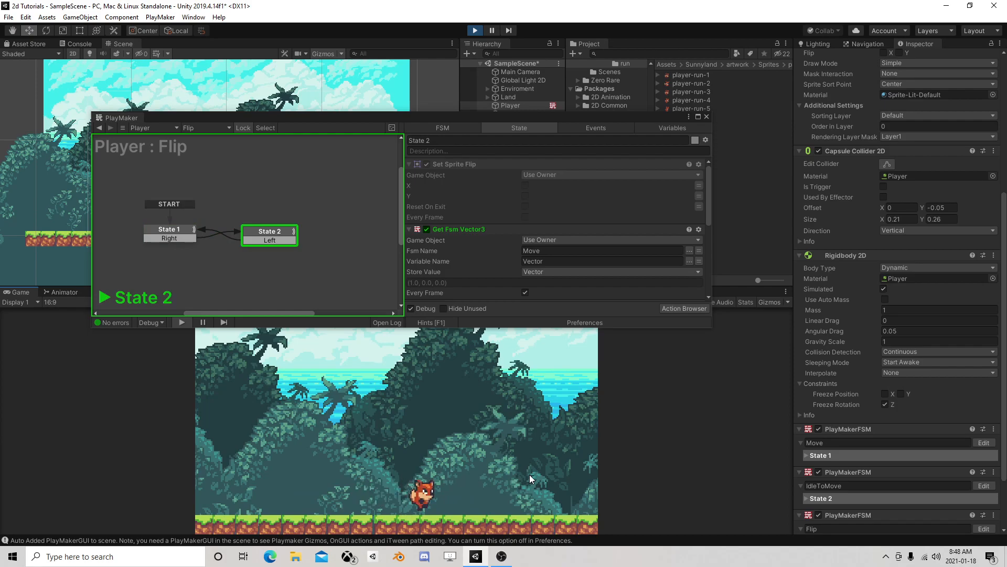
key(a)
key(d)
click(707, 117)
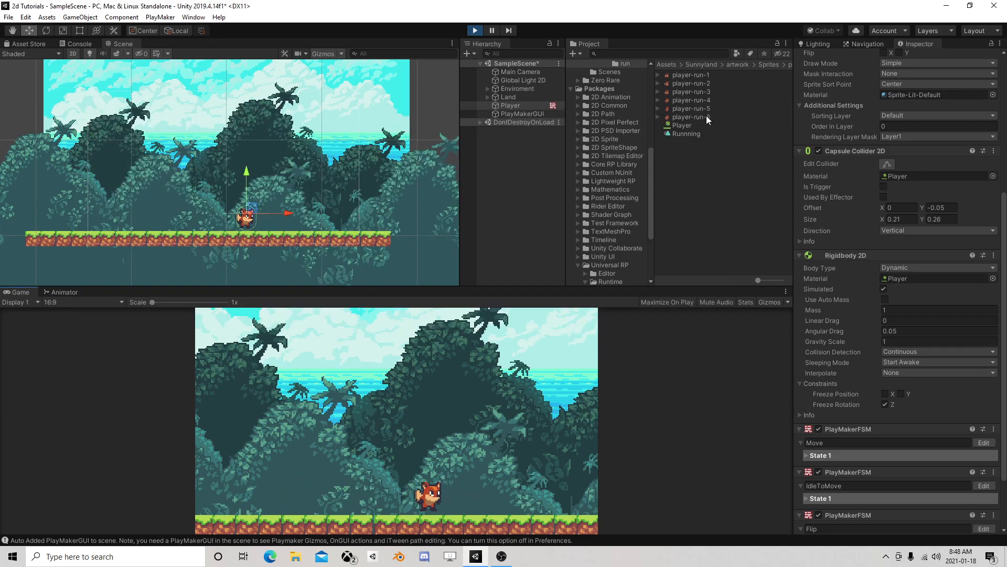
click(475, 31)
Open the Player's Move FSM for editing and go to the end of State 1's actions
click(521, 106)
scroll(856, 391, down, 2)
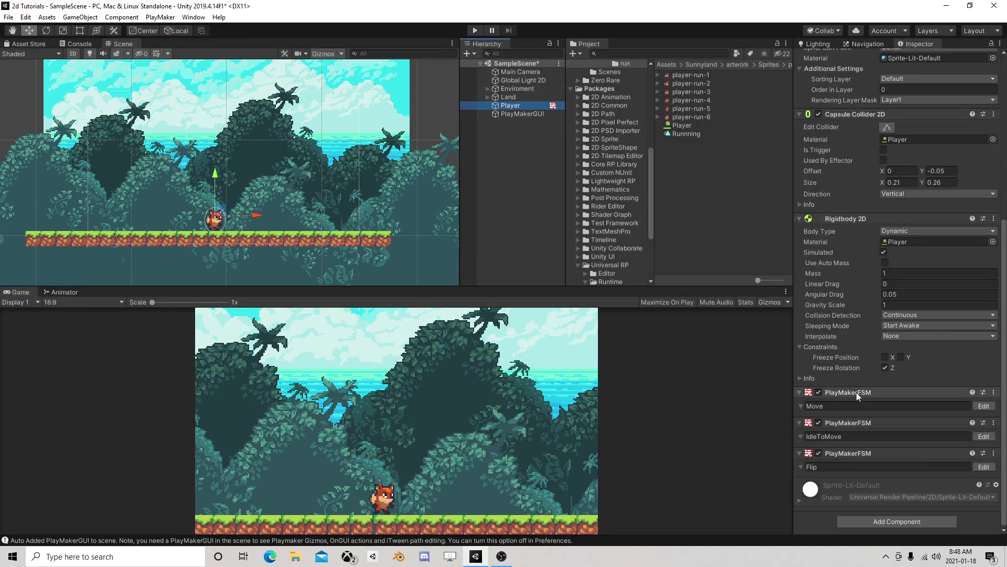
click(983, 407)
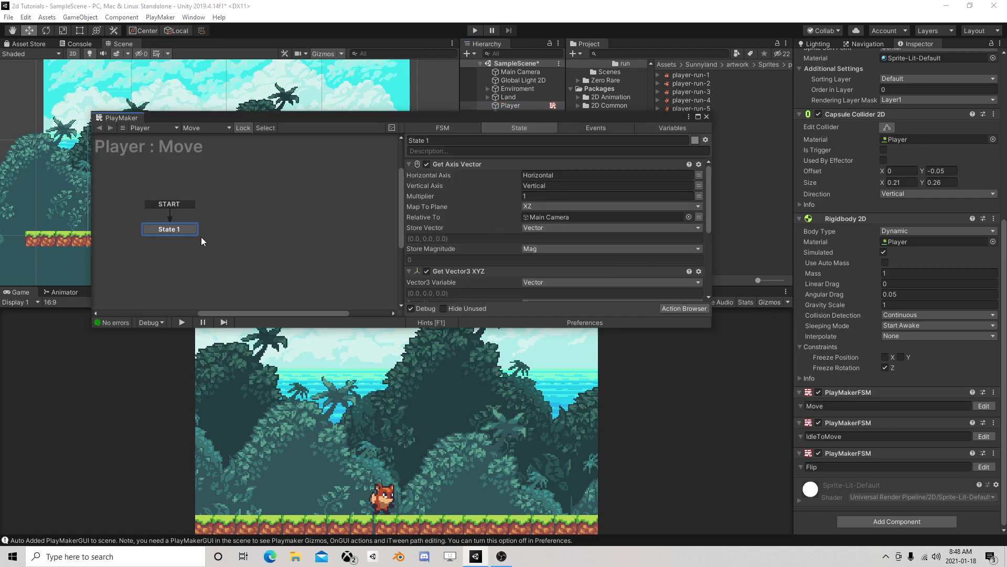
scroll(459, 267, down, 4)
Add a Get Button Down action to State 1 of the Move FSM
click(682, 309)
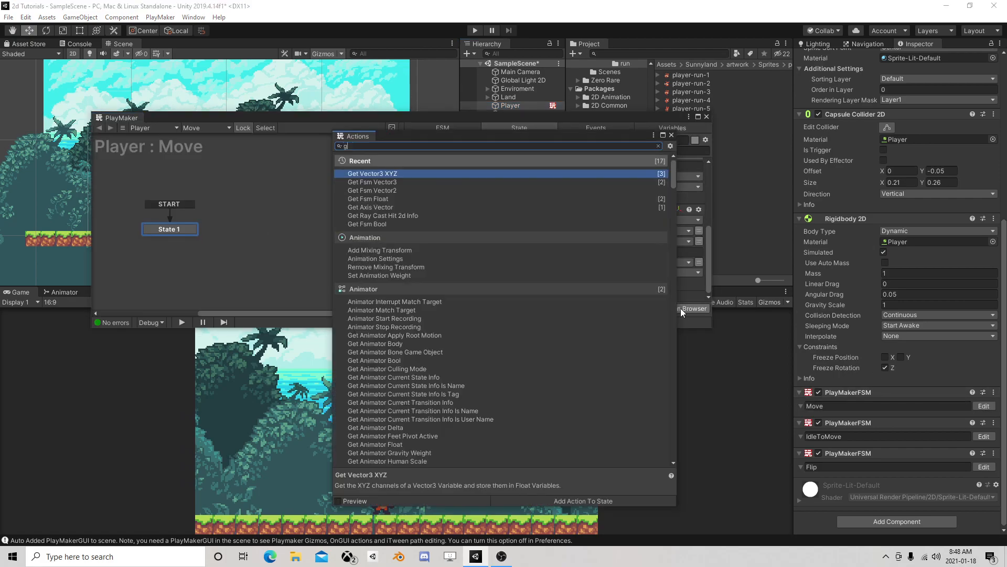
text(get butt)
double_click(393, 182)
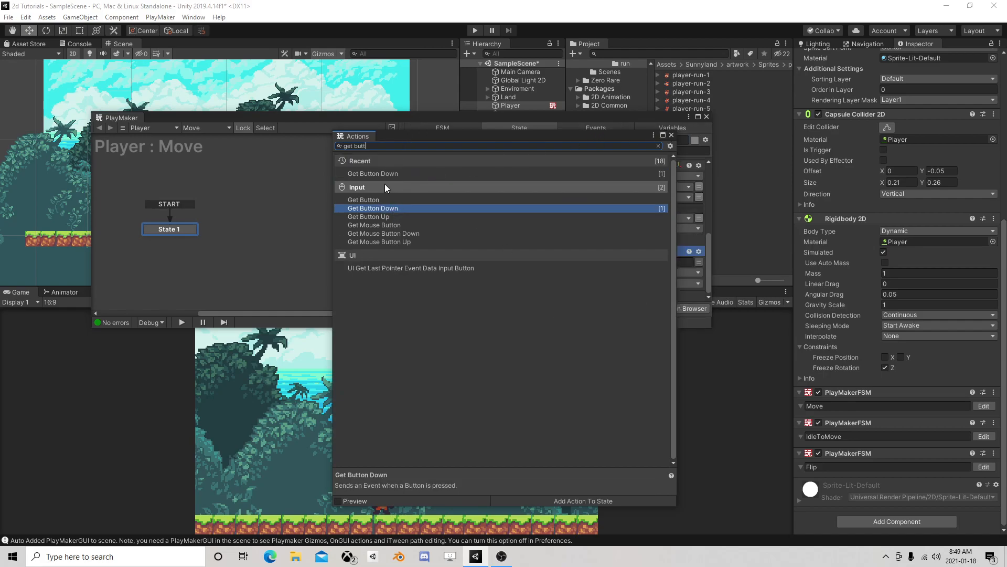
Find the Get Key Down action, add it to State 1, and close the action browser
key(BackSpace)
key(BackSpace)
key(BackSpace)
key(BackSpace)
text(k)
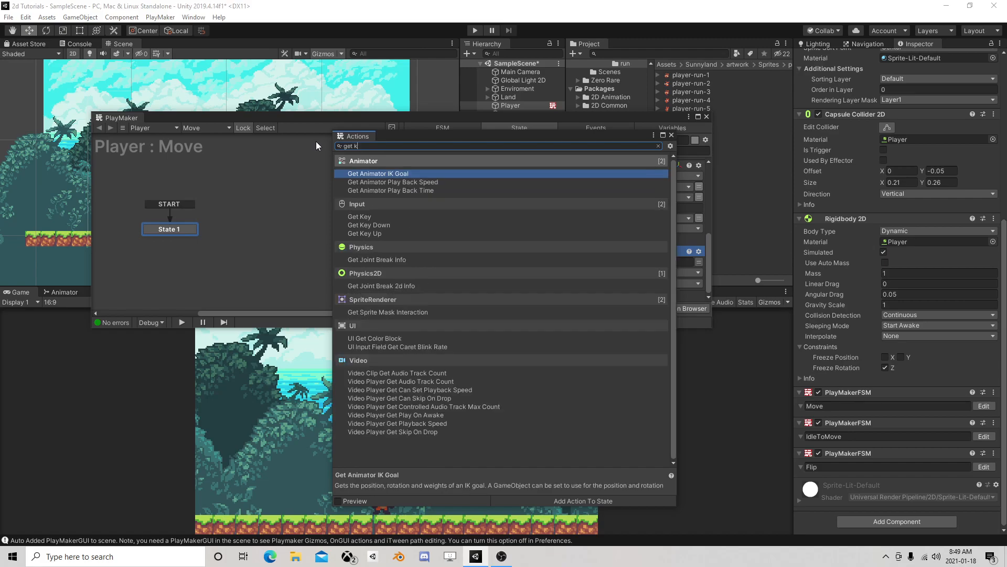
text(ey)
double_click(391, 180)
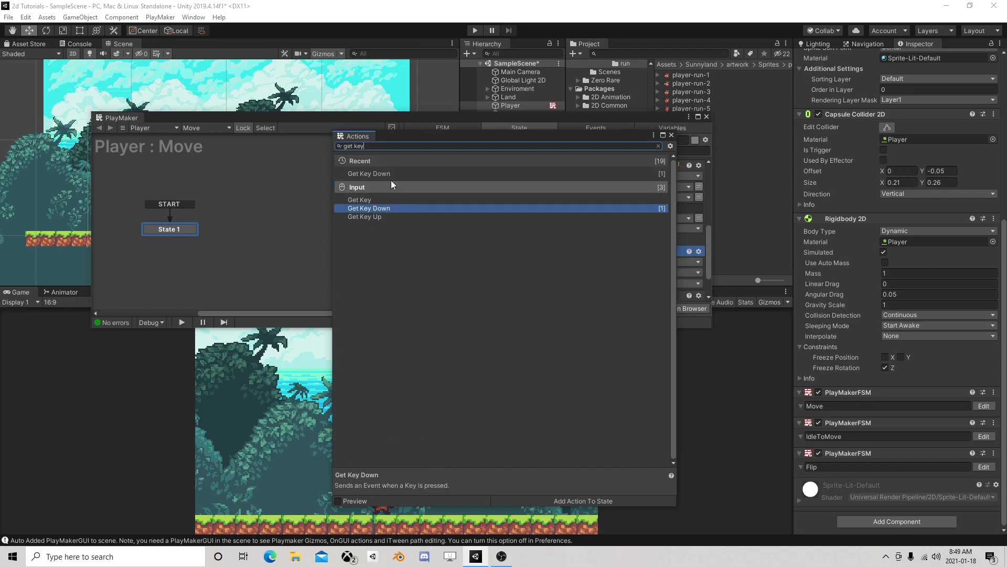
click(672, 135)
Remove the Get Button Down action from State 1
scroll(476, 238, down, 2)
click(468, 266)
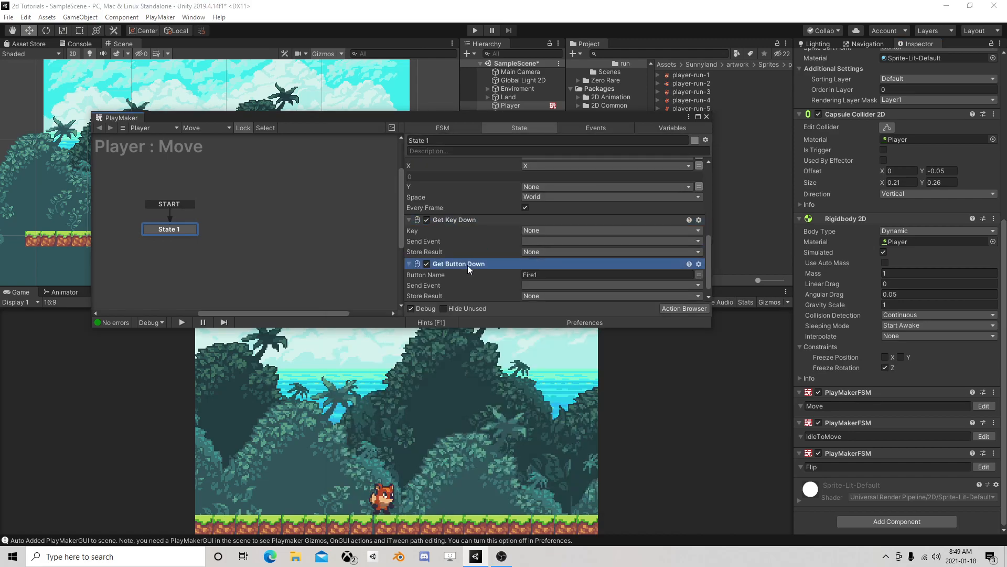
key(Delete)
Make Get Key Down send a new event named Jump and choose the key that triggers it
click(537, 272)
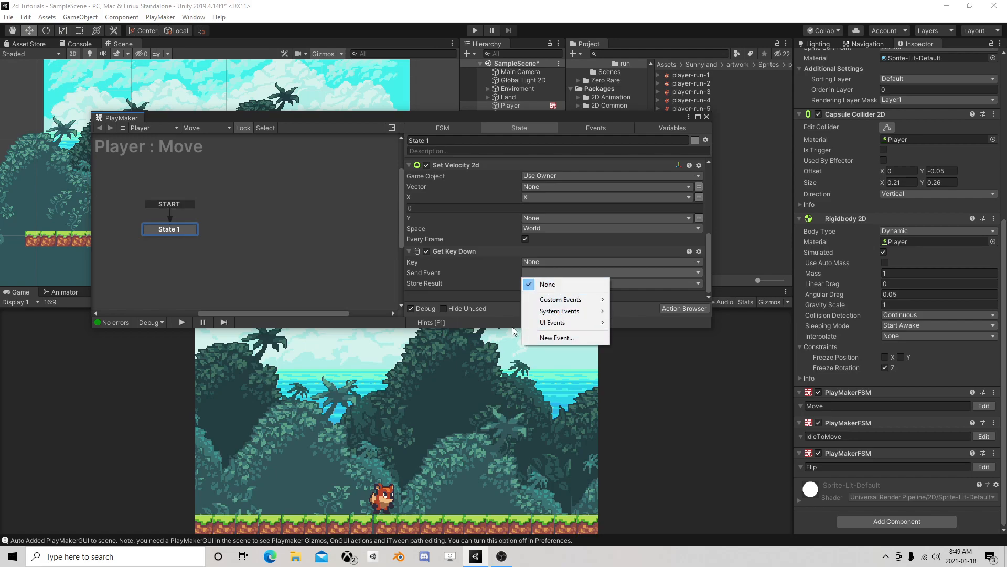
click(553, 337)
text(Jump)
key(Return)
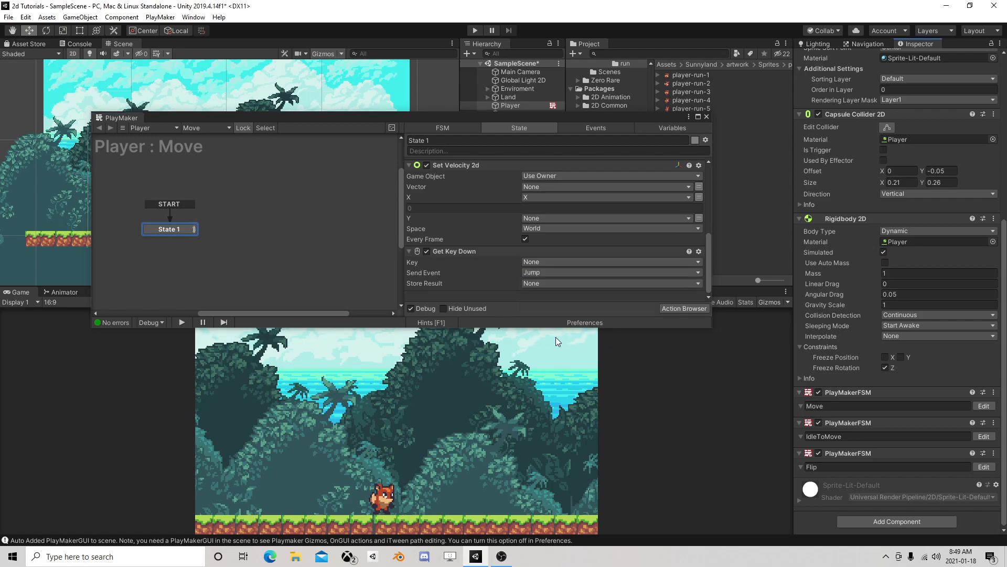
click(551, 261)
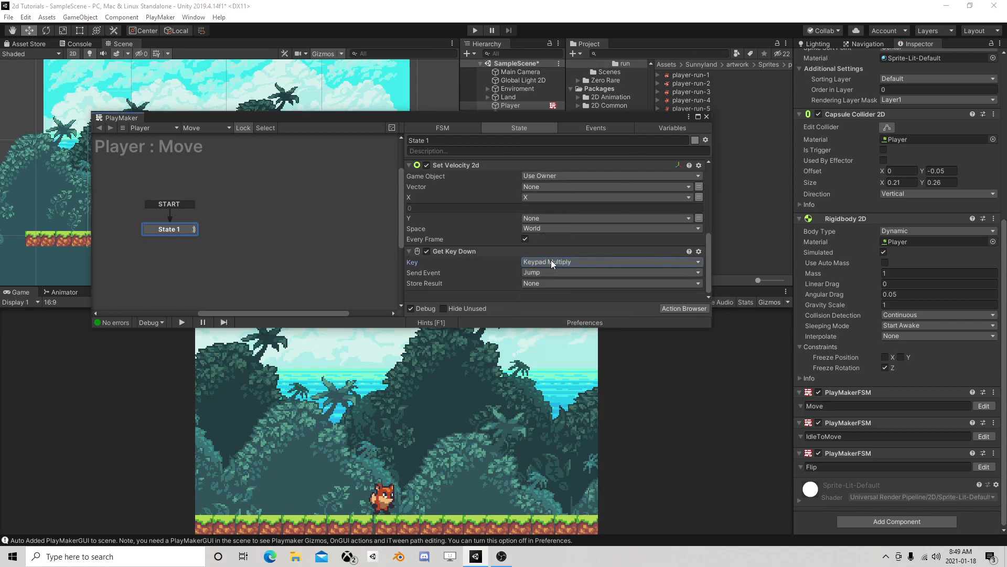
click(558, 108)
Add a Jump transition to State 1 and connect it to a new state beside it
right_click(175, 231)
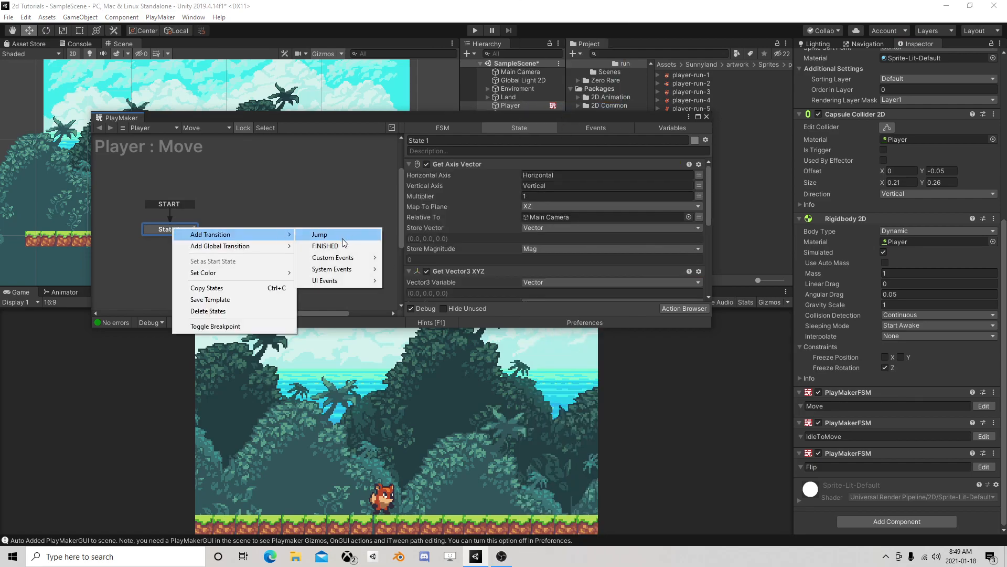
click(342, 236)
right_click(241, 221)
click(281, 229)
drag(188, 238, 266, 224)
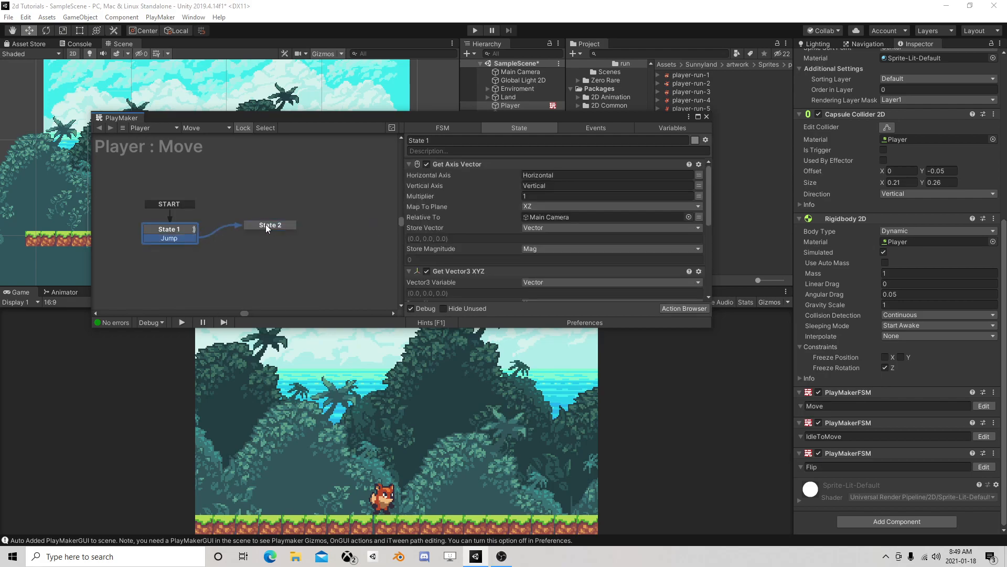
Add the Add Force 2d action to State 2 of the Move FSM
click(678, 308)
text(a)
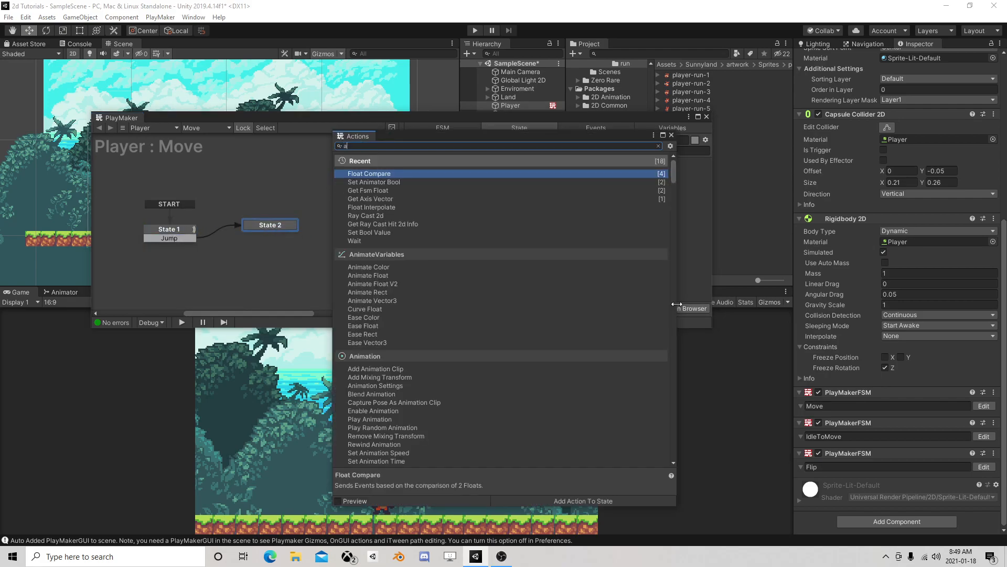
text(dd for)
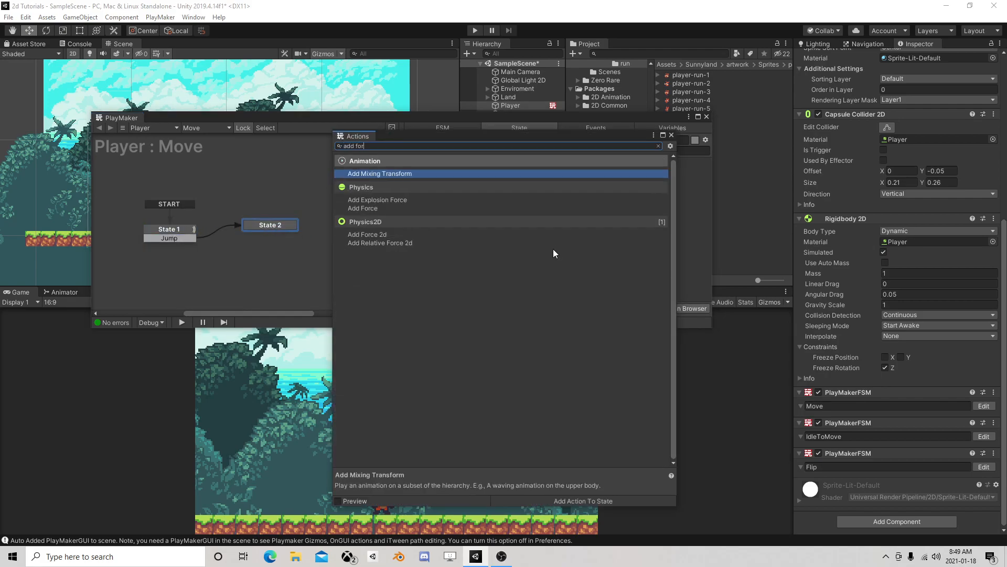
double_click(390, 235)
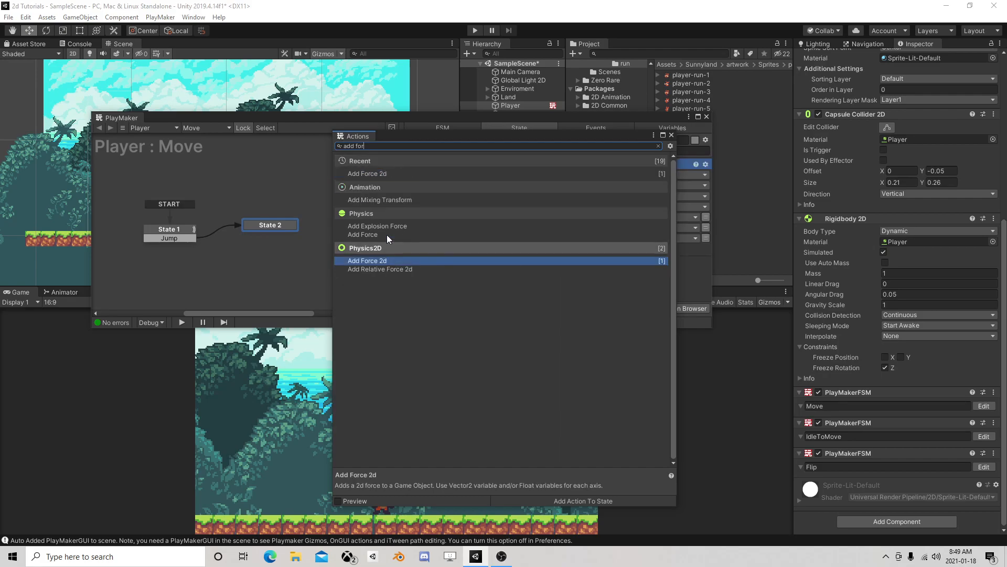
Set the Y force of State 2's Add Force 2d action to 2 and move State 2 higher in the graph
click(671, 135)
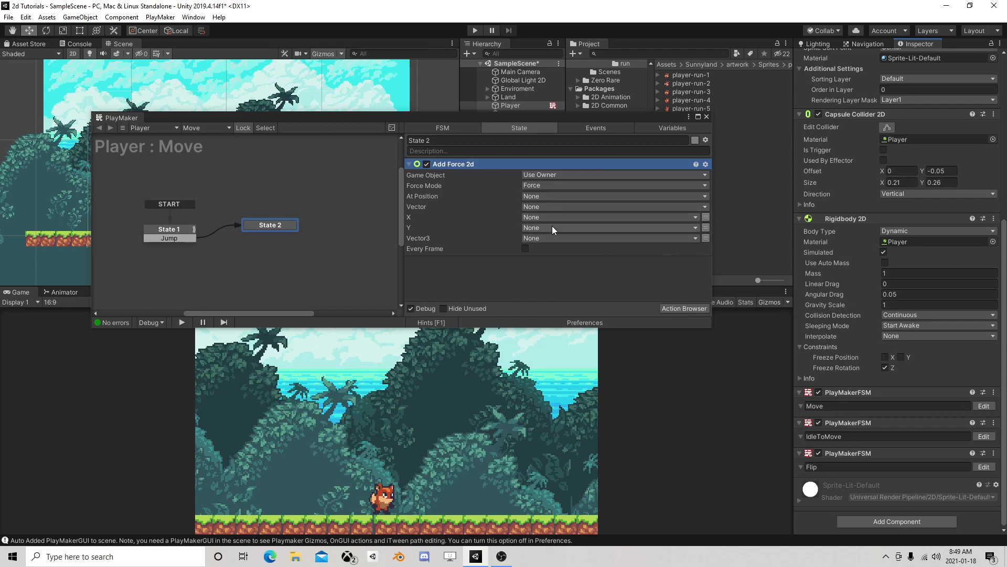
click(706, 227)
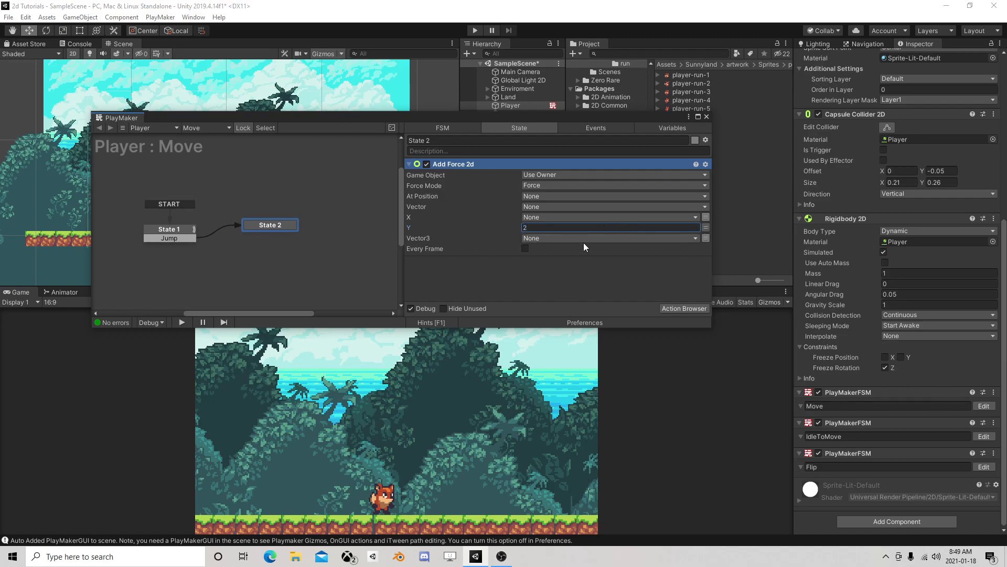
drag(269, 226, 287, 194)
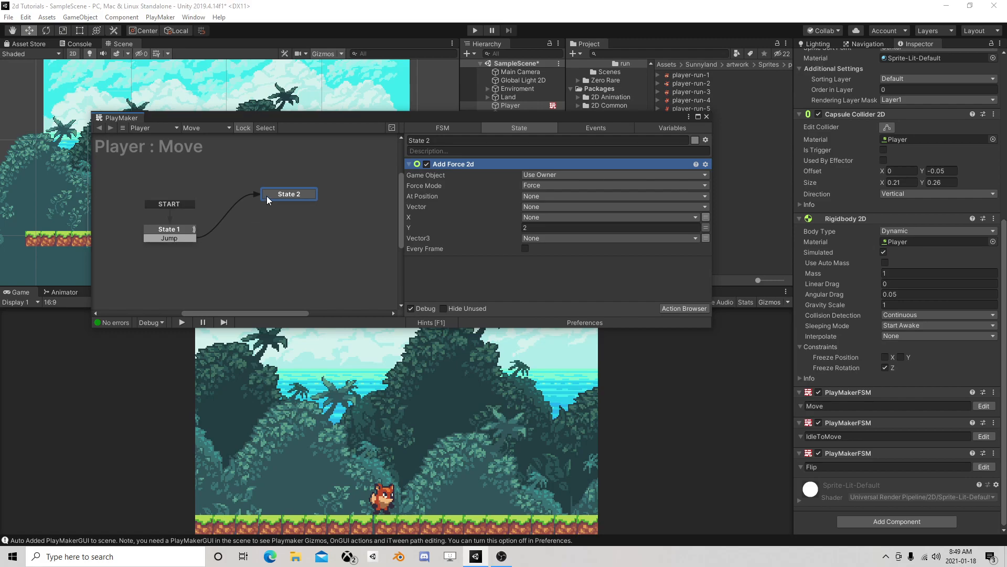
drag(269, 193, 272, 183)
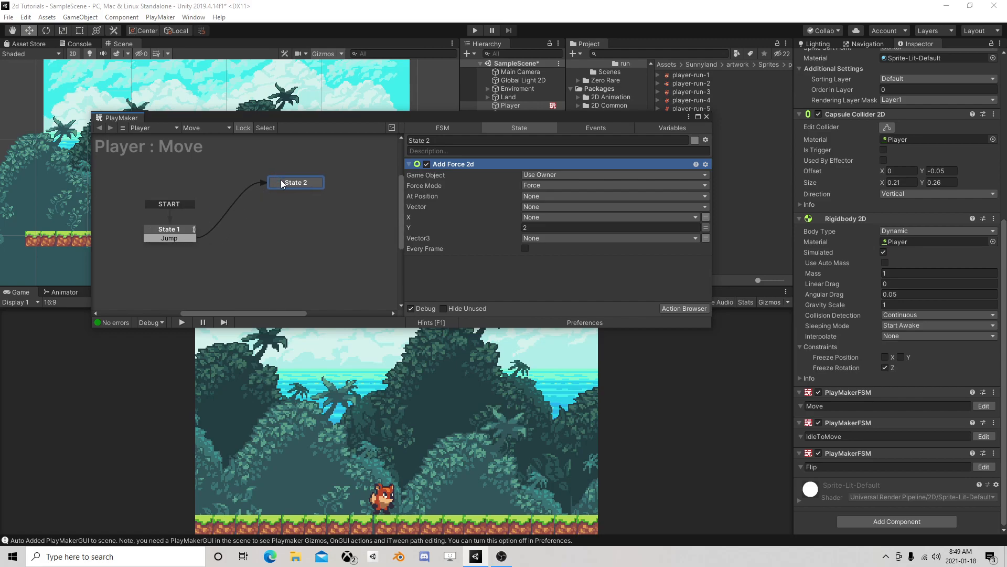
Add a Wait action to State 2 with a time of 0.3 and FINISHED as its finish event, including the transition
click(675, 308)
text(wait)
double_click(374, 174)
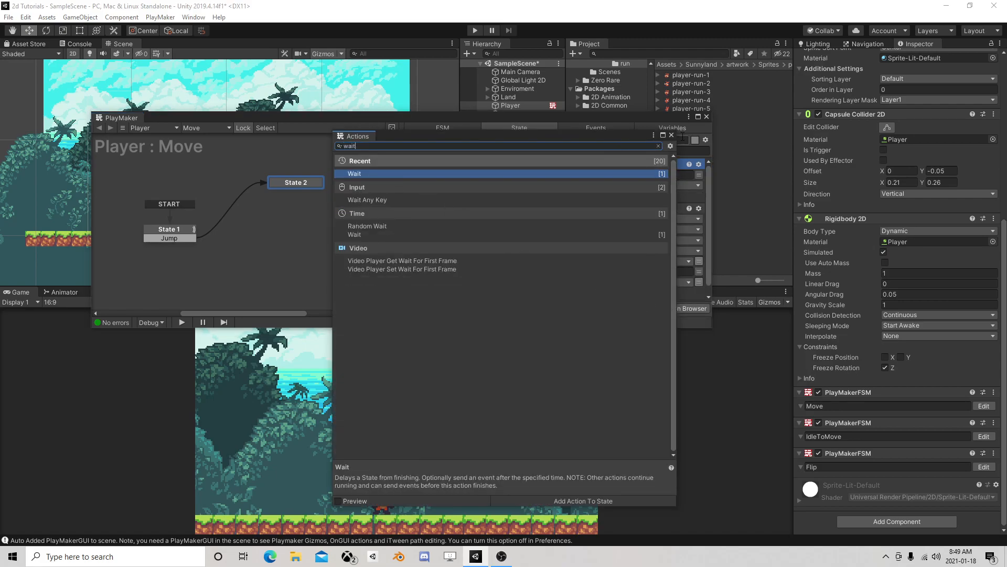
click(672, 135)
click(541, 175)
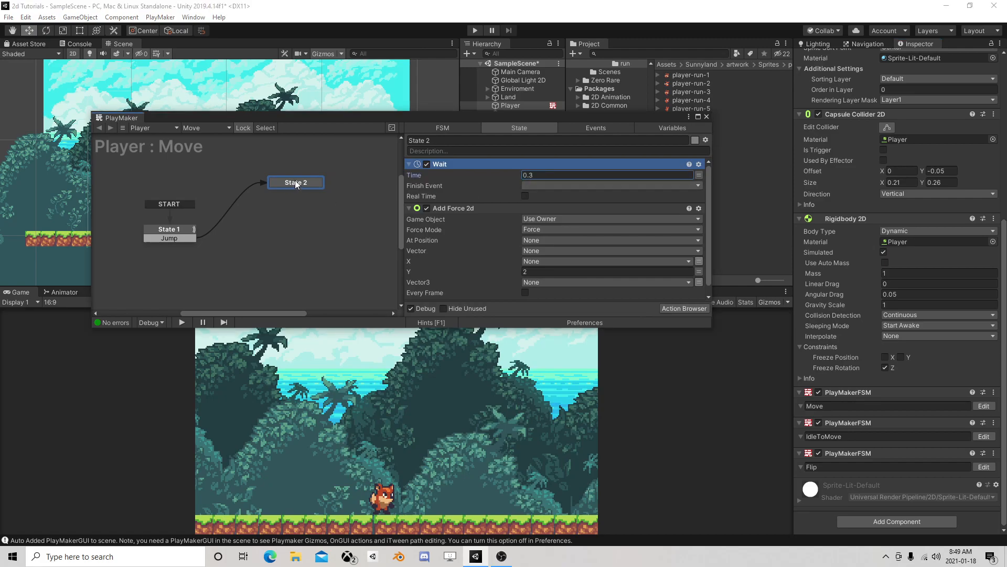
click(529, 185)
click(567, 212)
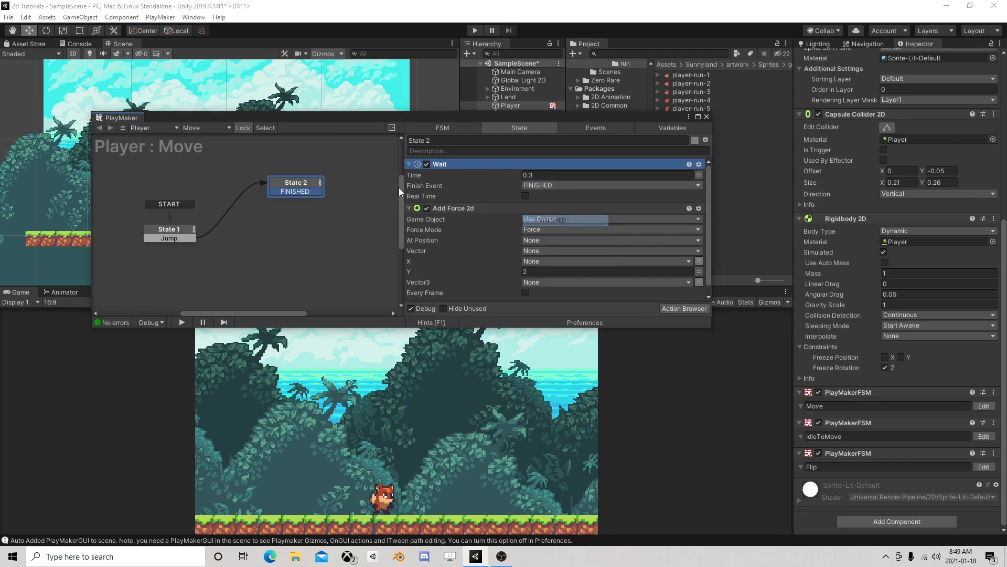
Reorder State 2's actions so that Wait comes after Add Force 2d
right_click(469, 165)
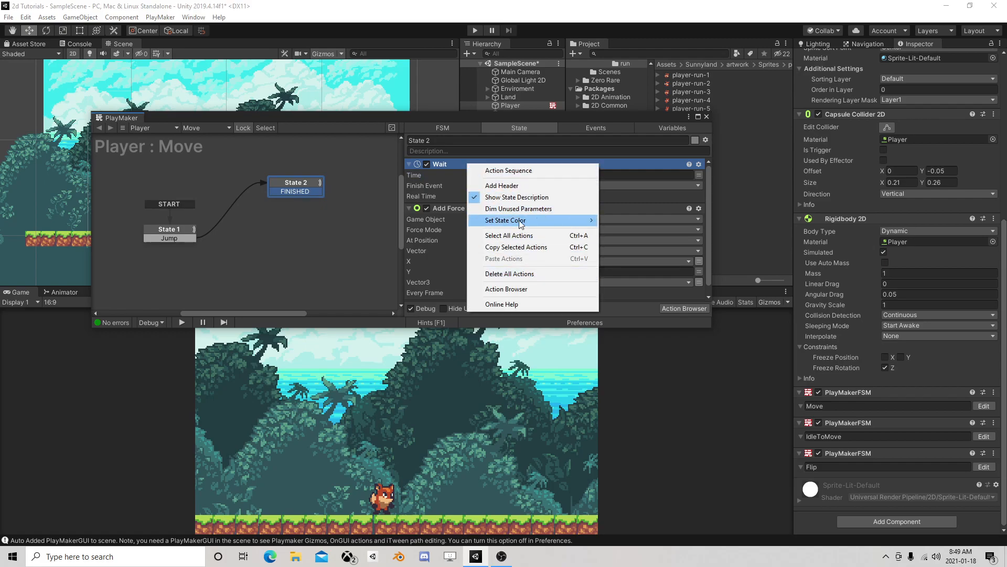
click(452, 226)
right_click(459, 165)
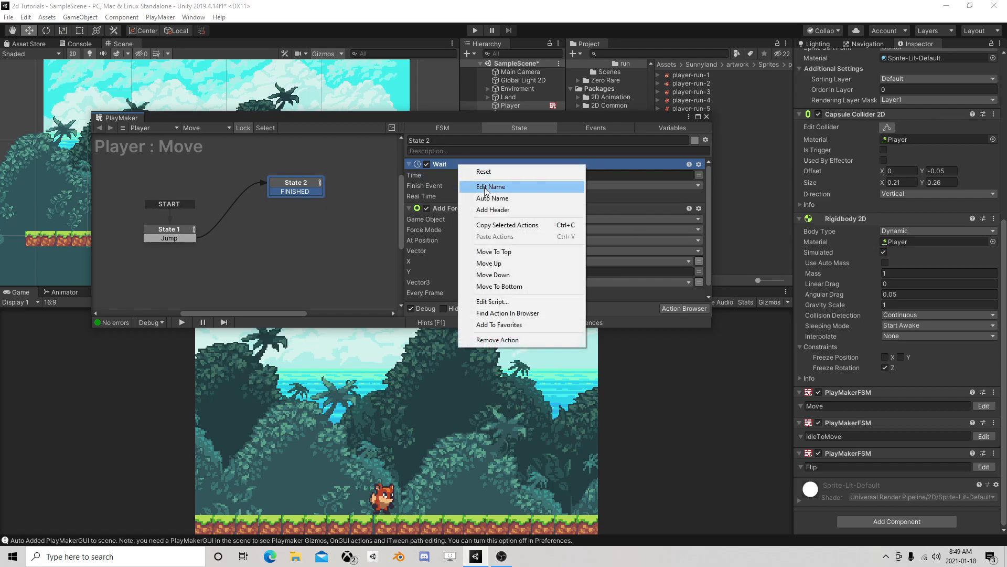
click(494, 275)
Create a new state below State 2 and connect State 2's FINISHED transition to it
right_click(271, 218)
click(290, 216)
drag(302, 193, 301, 222)
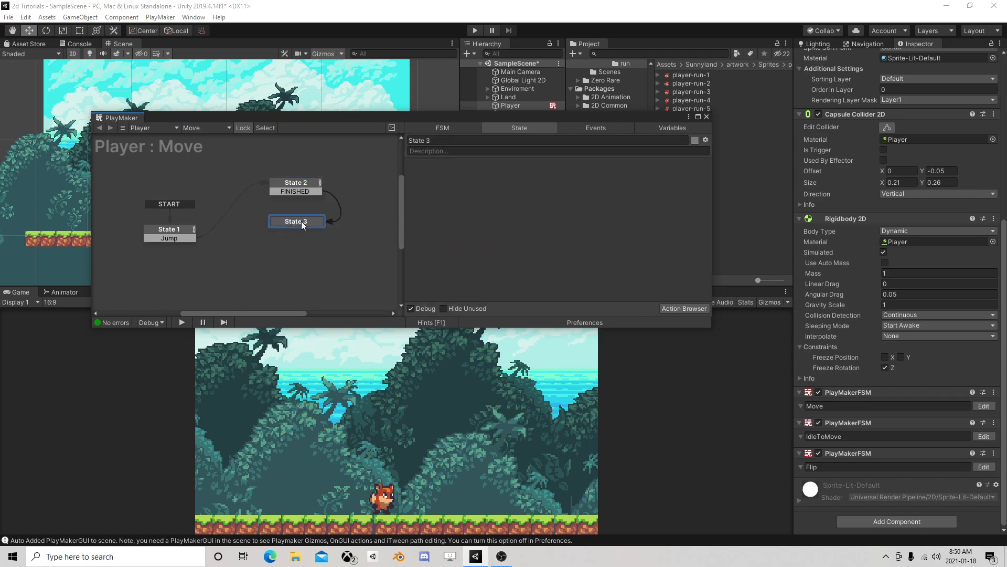
Add the Ray Cast 2d action to State 3
click(680, 310)
text(raycast)
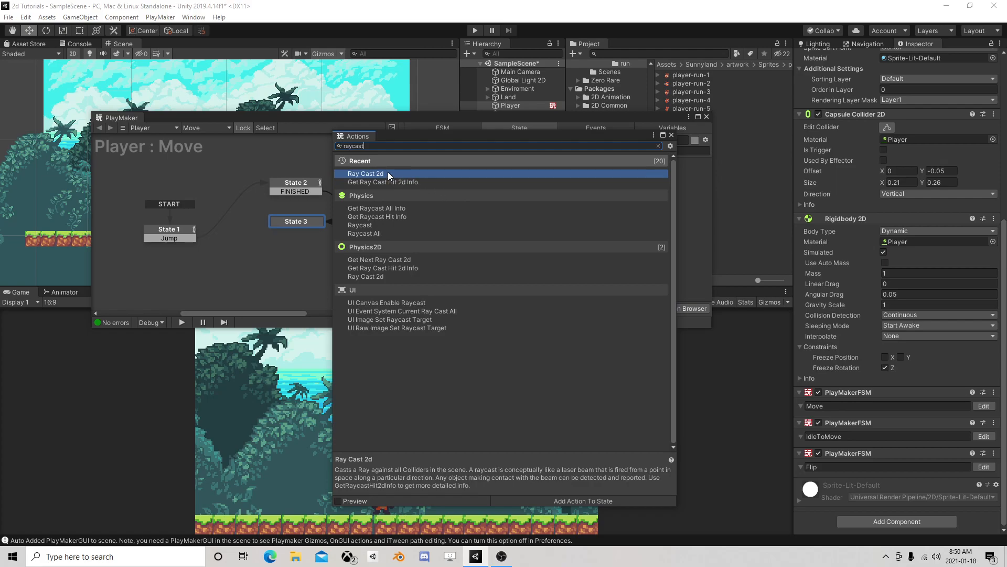
double_click(388, 173)
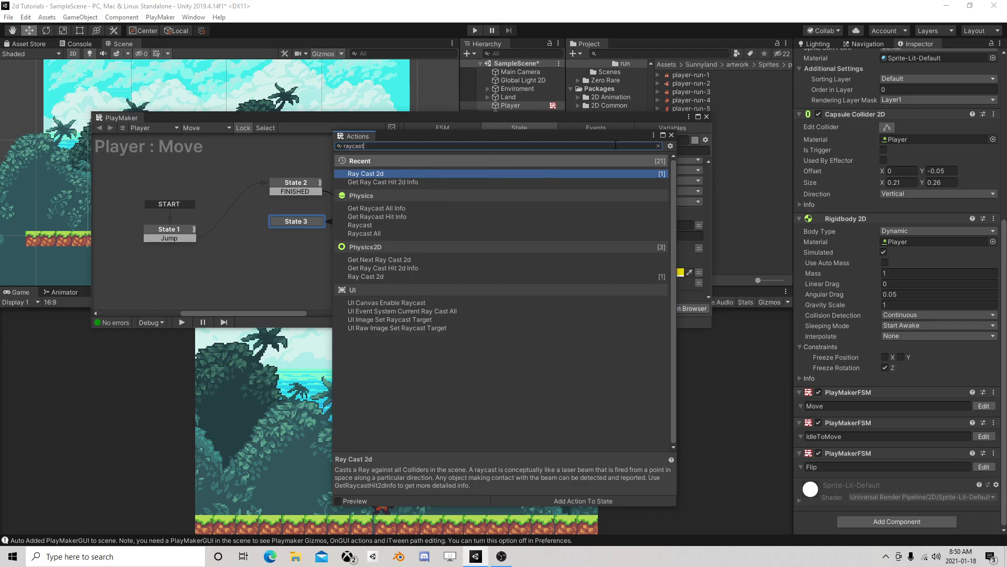
click(672, 135)
Set the Ray Cast 2d direction to Y -1 and its distance to 1, and enable its Debug option
scroll(582, 227, up, 5)
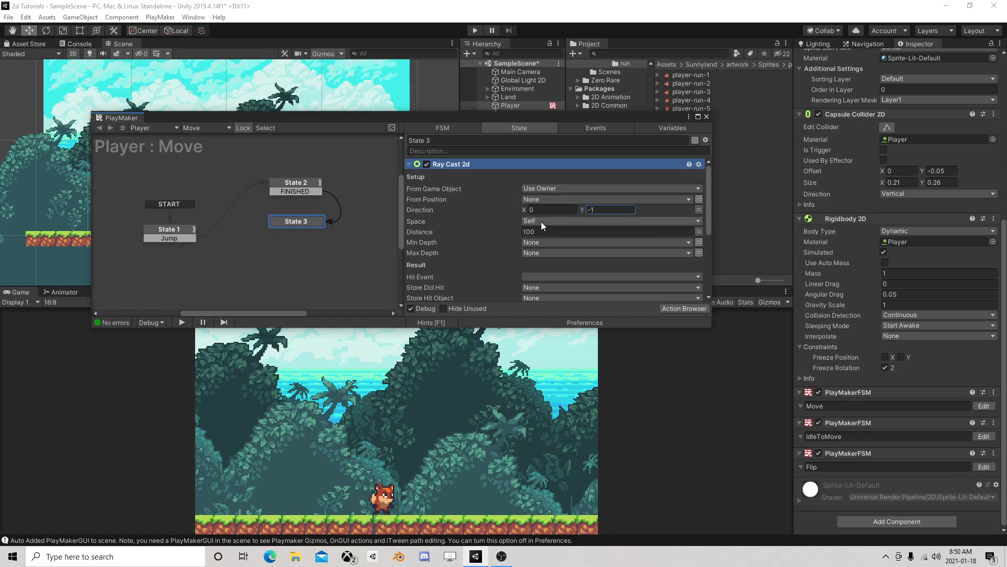
click(558, 232)
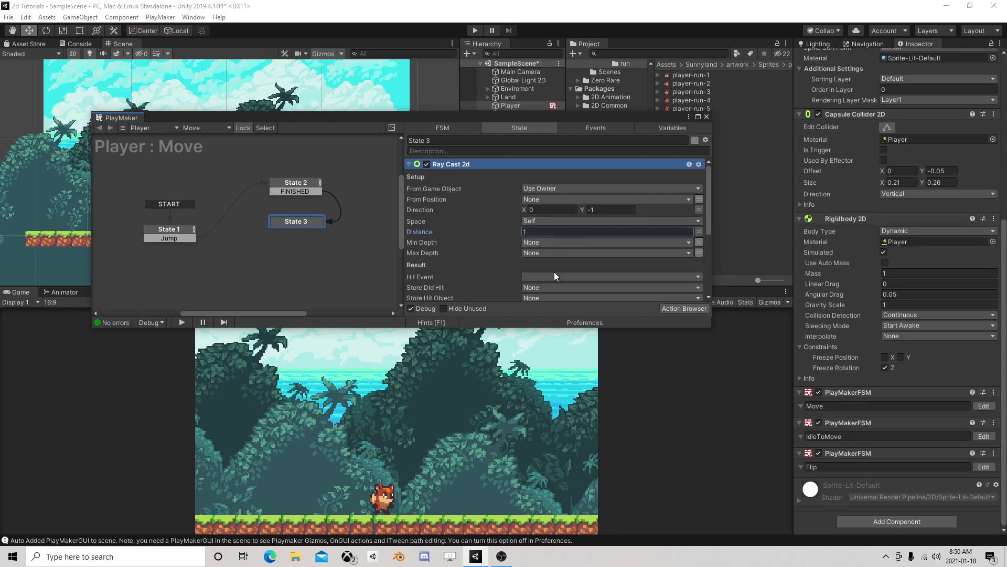
scroll(555, 269, down, 5)
click(525, 282)
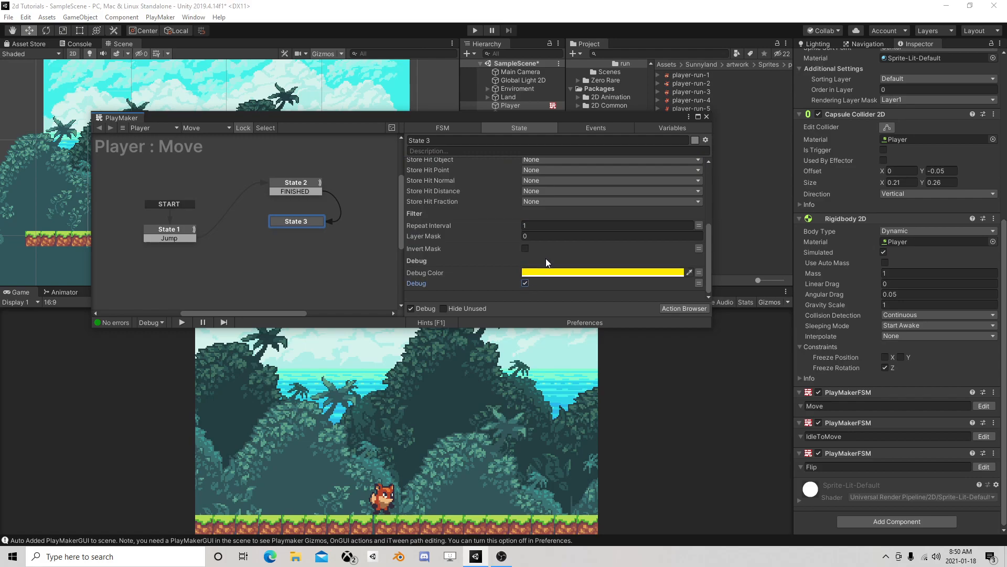
scroll(552, 254, up, 3)
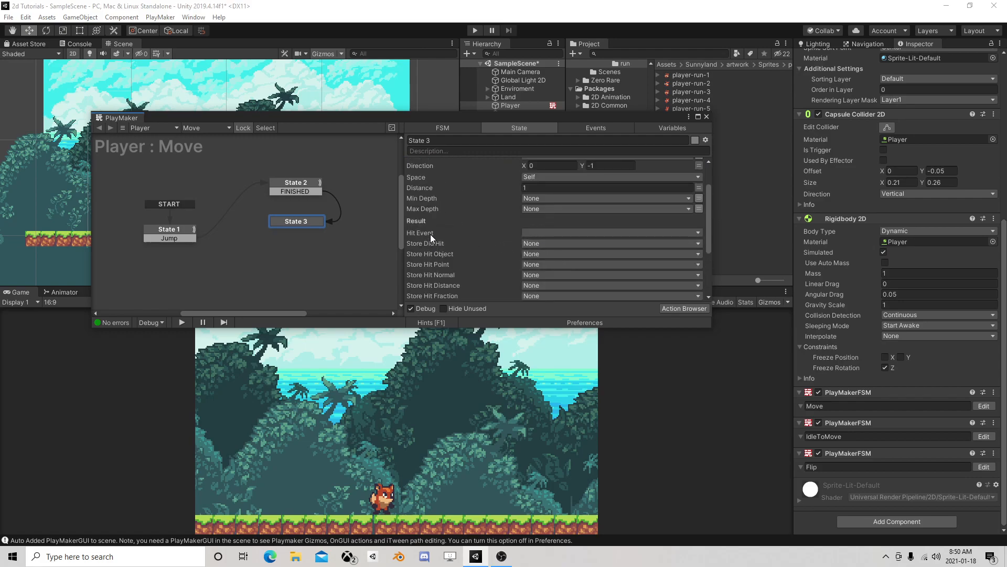
Make the Ray Cast 2d hit event send a new event named ground
click(532, 233)
click(556, 317)
text(gr)
text(nd)
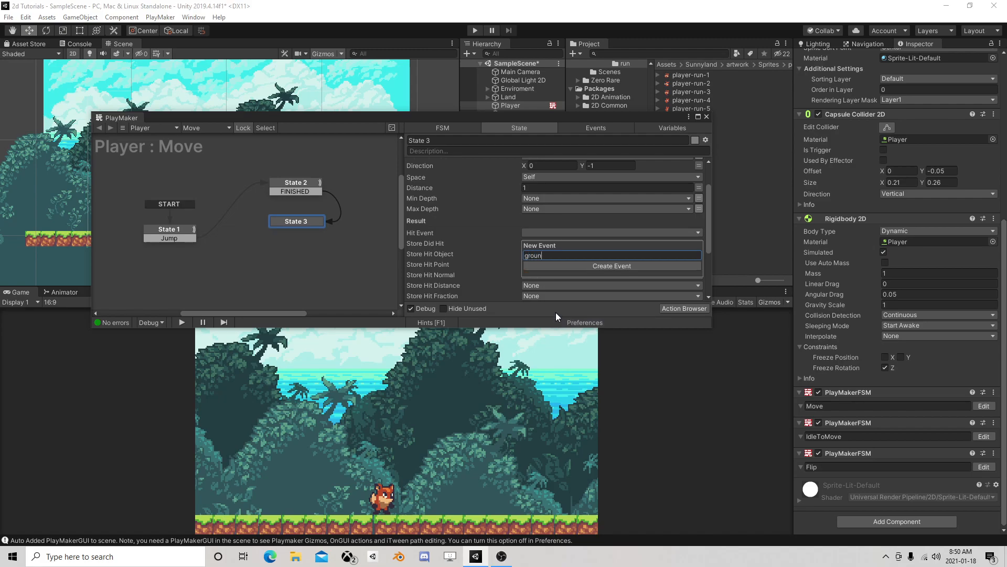
key(Return)
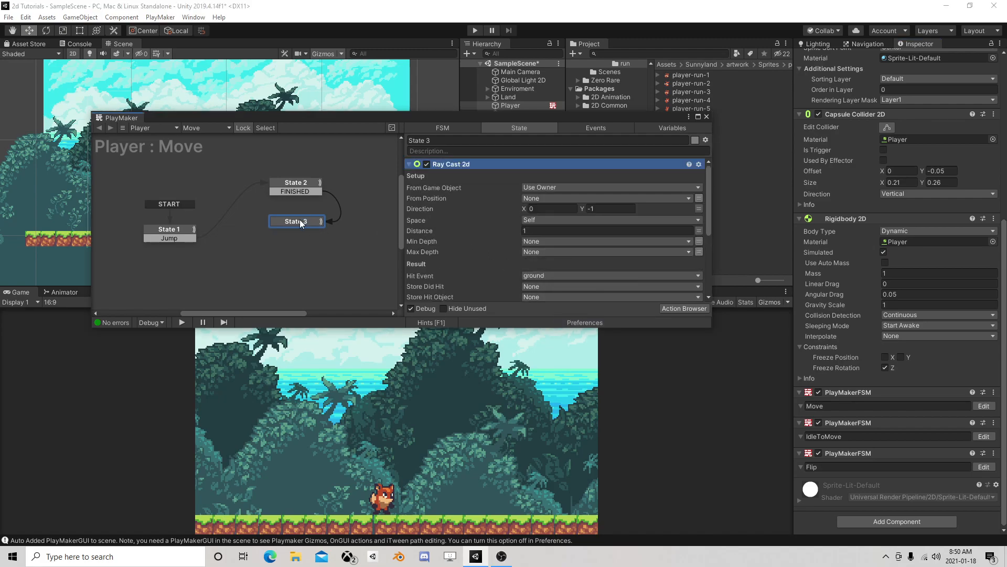
Add a ground transition to State 3, connect it back to State 1, and move the PlayMaker window aside
right_click(300, 219)
mouse_move(342, 227)
click(452, 250)
drag(287, 228, 178, 231)
drag(437, 112, 577, 121)
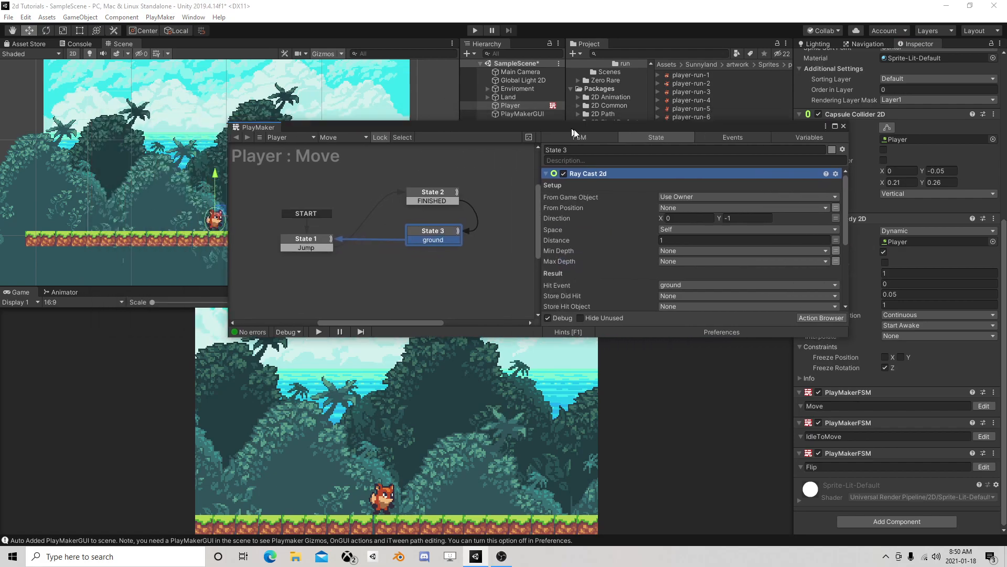
Play the scene and test the jump several times while watching the Move FSM's states
click(473, 30)
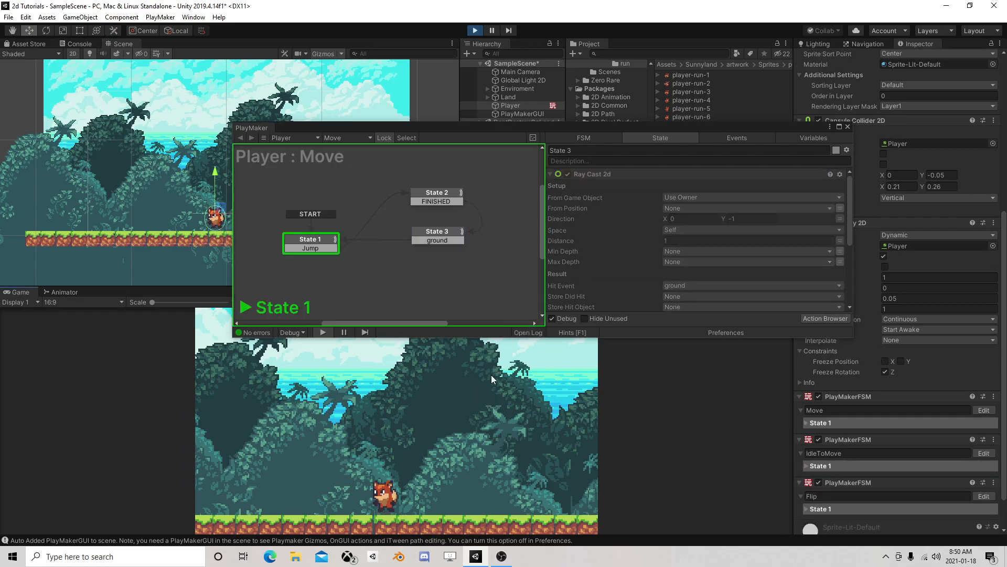
key(space)
key(space)
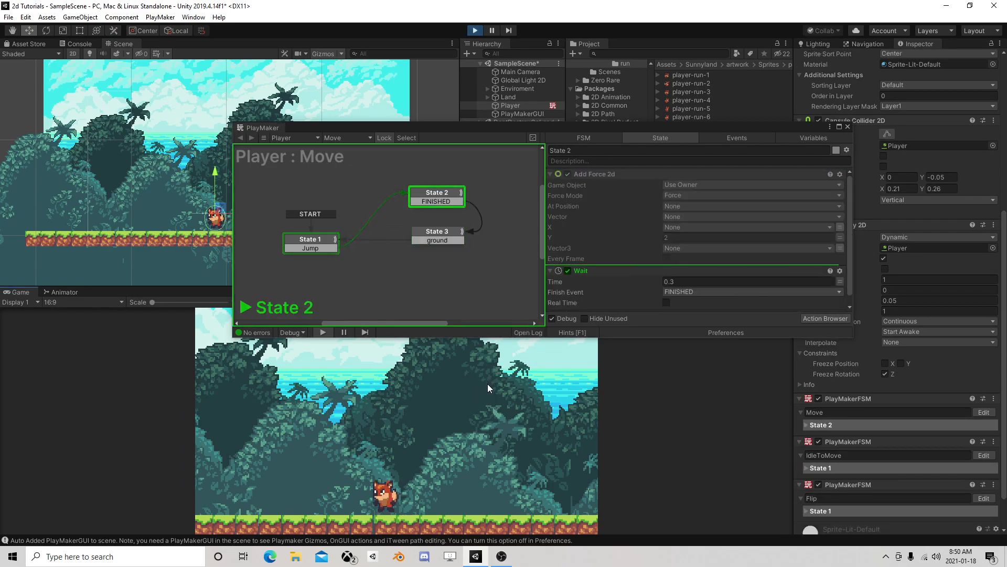
key(space)
key(space)
key(space)
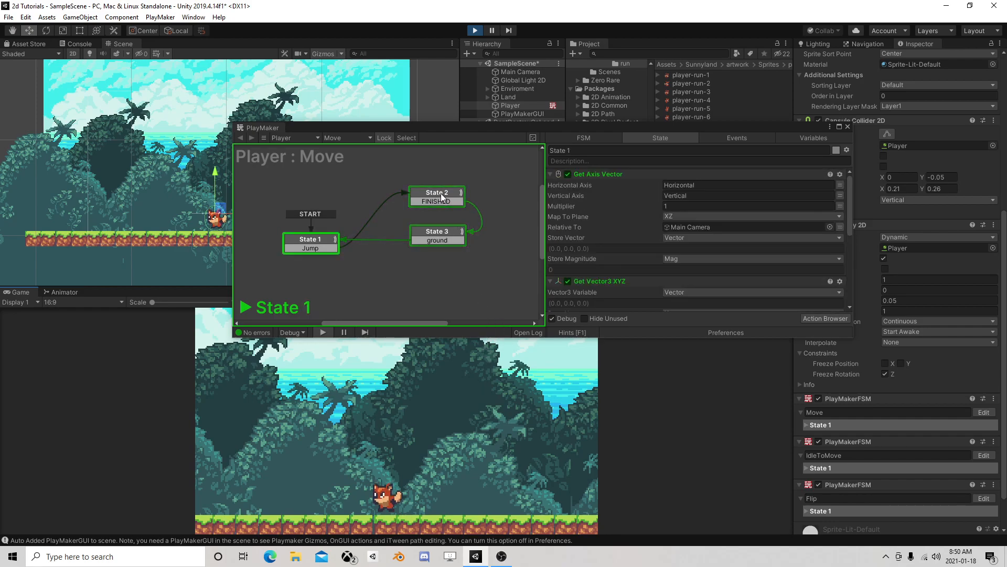
Try a Y force of 4 with the Impulse force mode on State 2 during play, test the jump, and stop playing
click(731, 238)
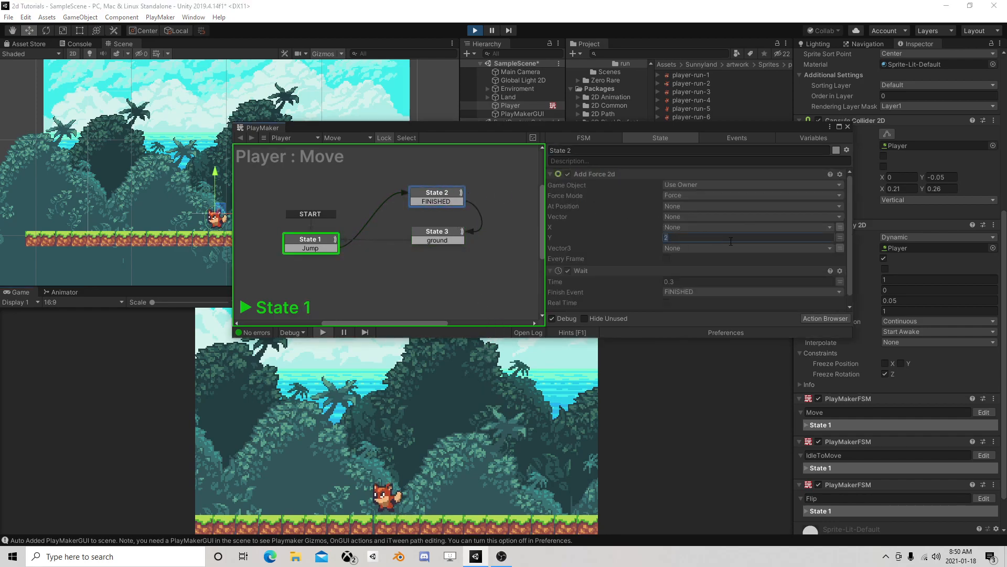
text(4)
click(693, 196)
click(694, 217)
click(465, 383)
key(space)
key(space)
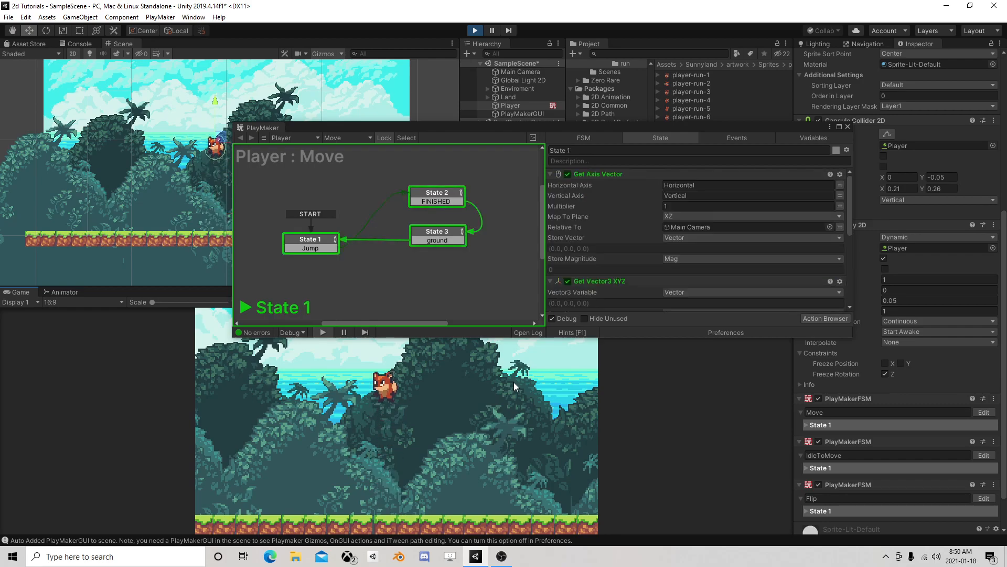
key(space)
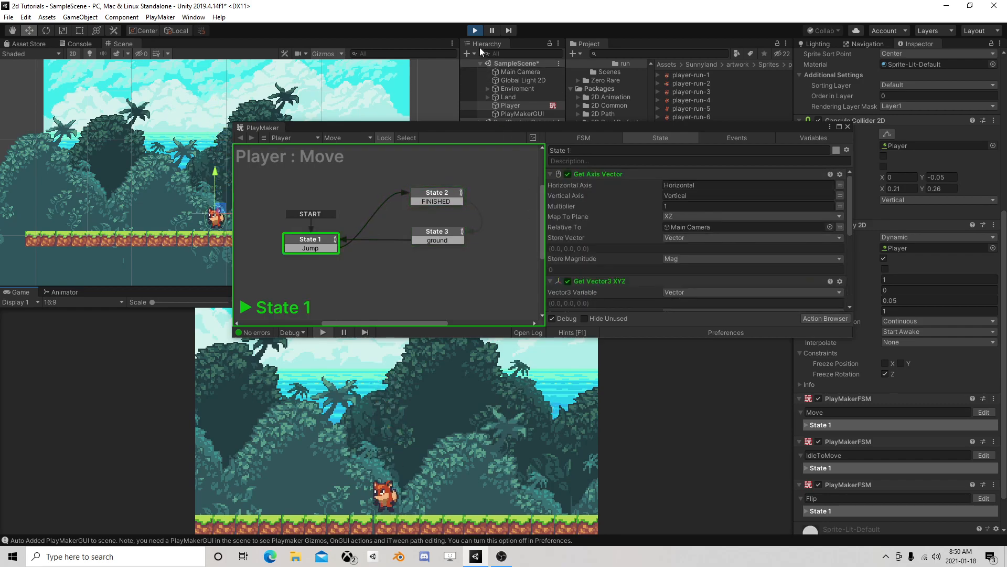
click(474, 30)
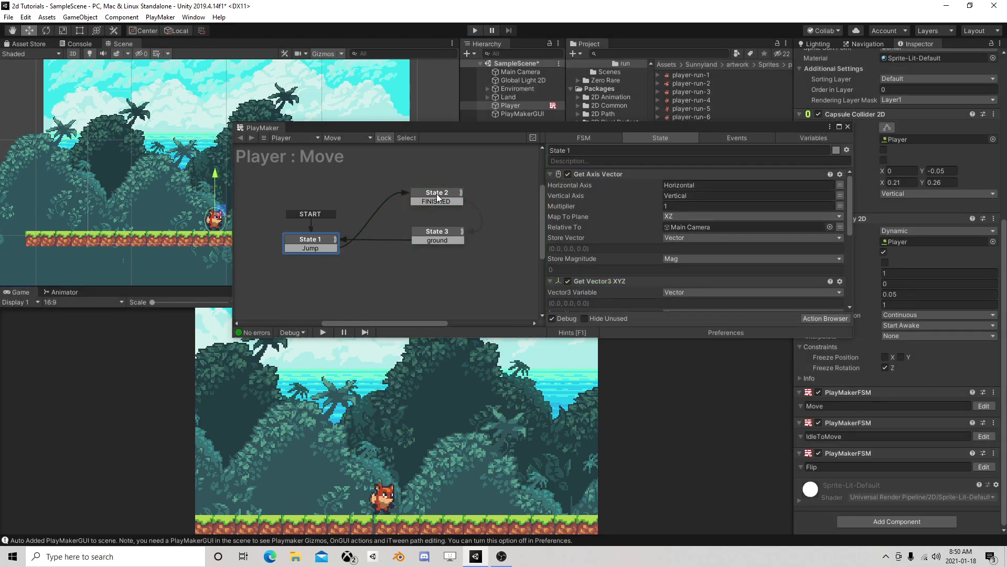
Set State 2's Add Force 2d to Impulse force mode with a Y force of 3.5, and close the PlayMaker window
click(437, 195)
click(682, 197)
click(706, 221)
click(687, 236)
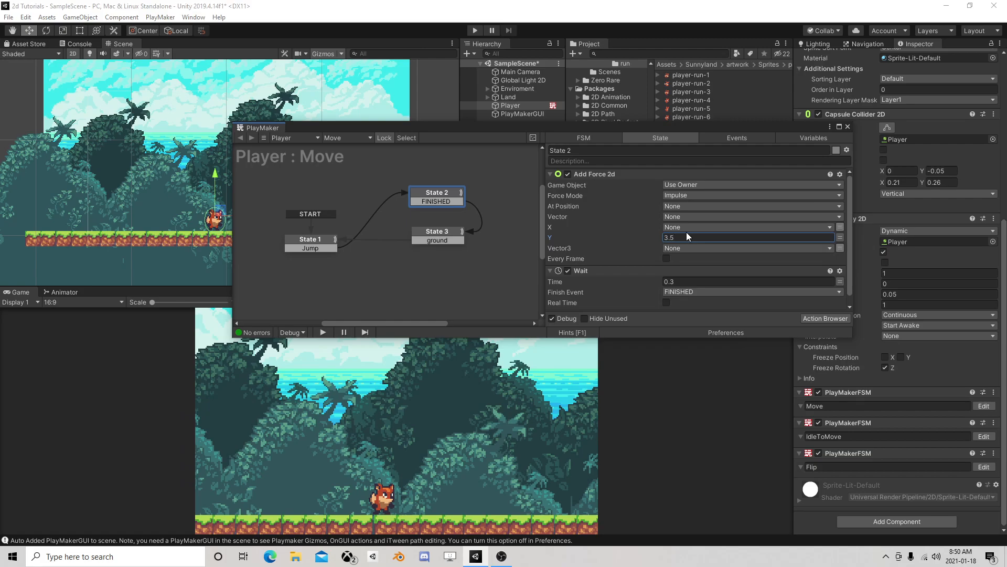
click(848, 127)
Play the scene, test running and jumping in both directions, and stop playing
click(475, 31)
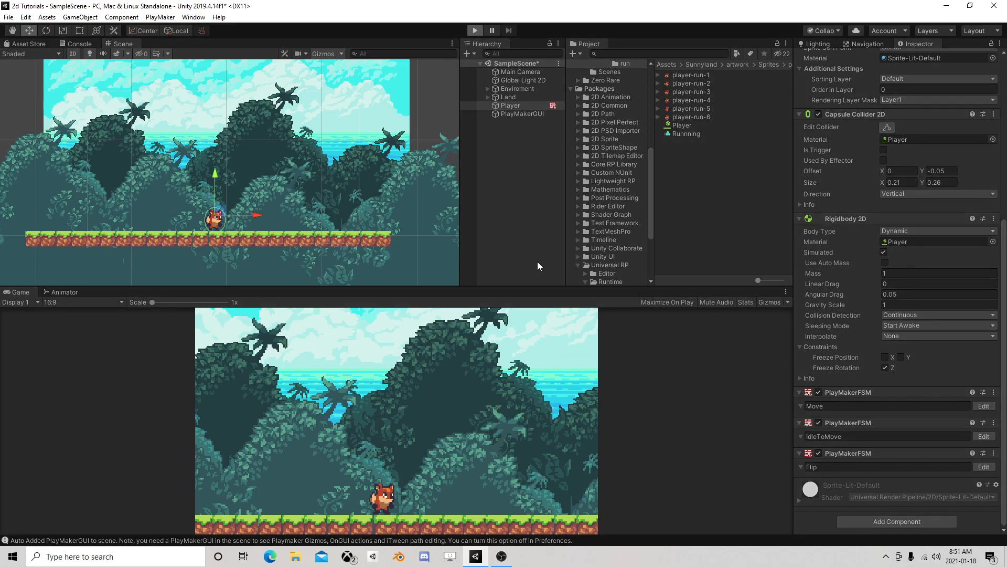
key(d)
key(space)
key(a)
key(space)
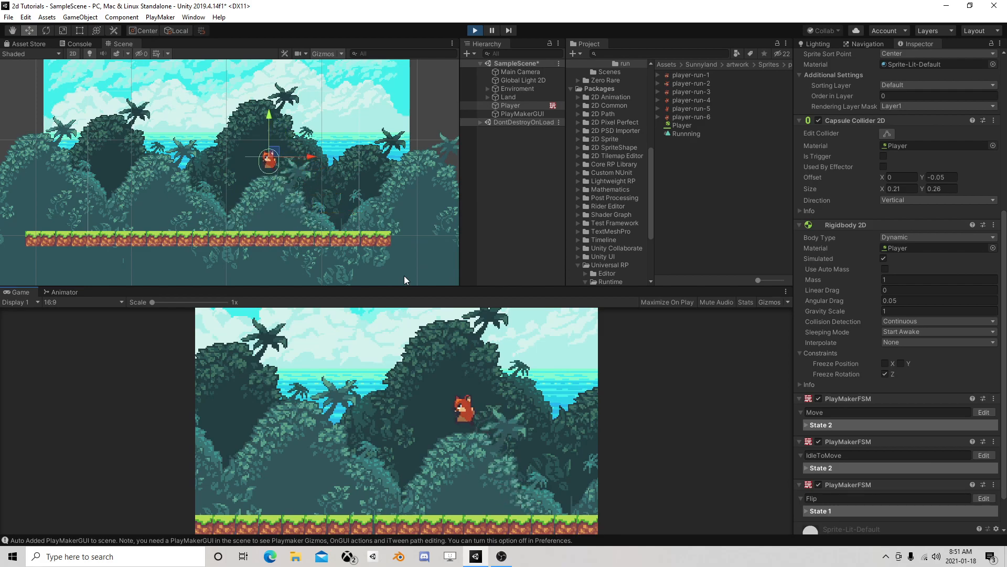
key(space)
key(d)
key(space)
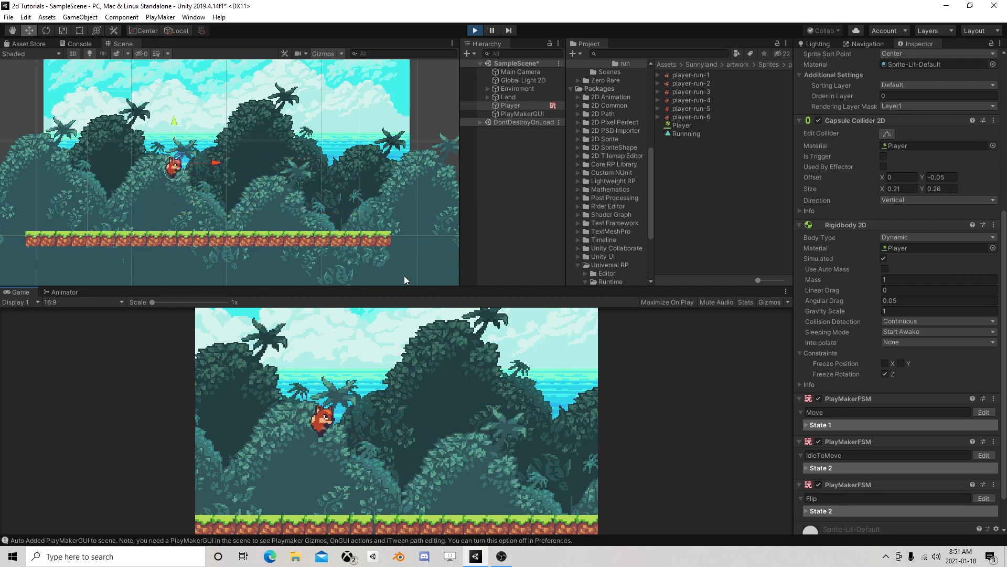
key(a)
key(space)
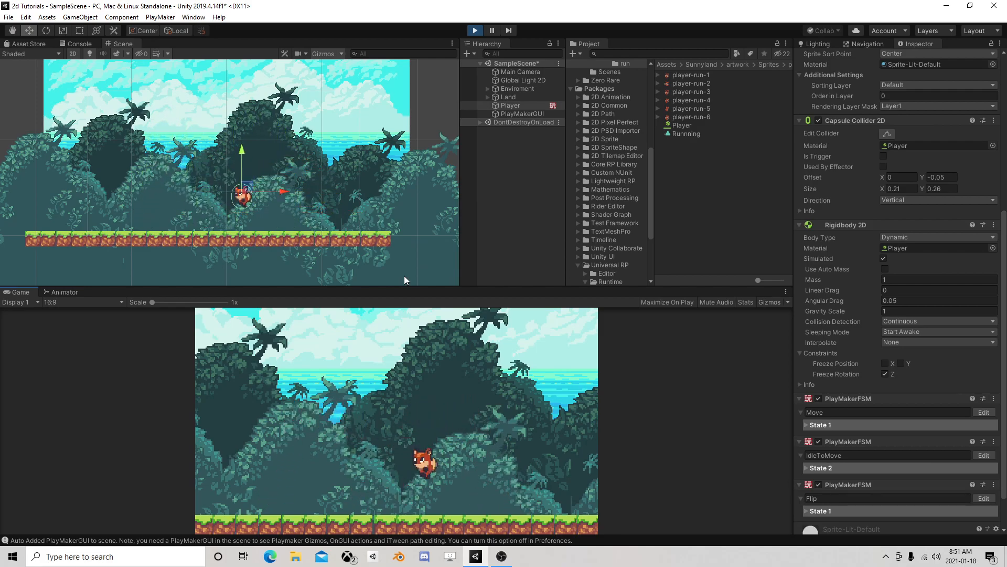
key(d)
key(a)
key(space)
key(d)
click(475, 31)
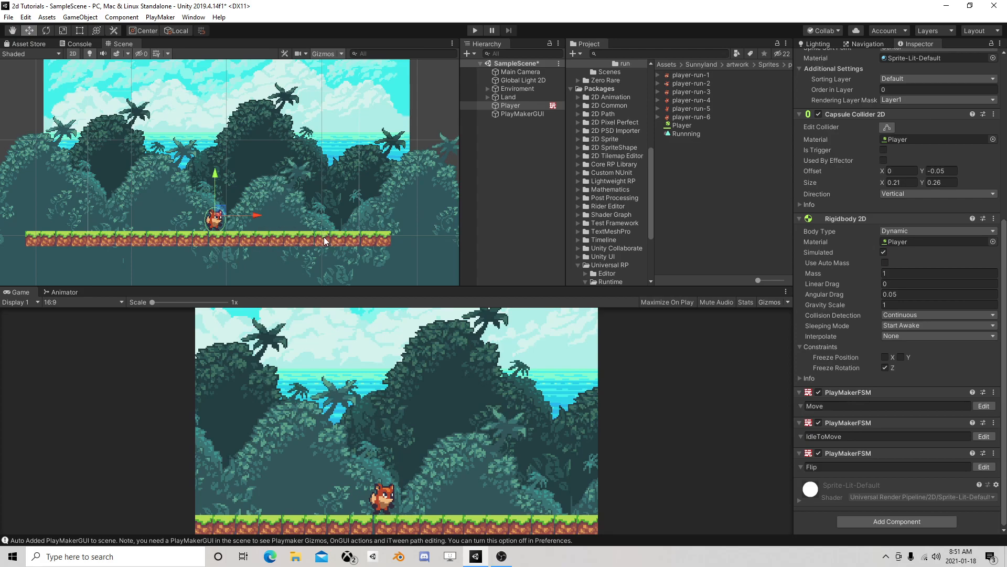
Duplicate a ground tile and place three copies side by side as a floating platform above the player
click(290, 237)
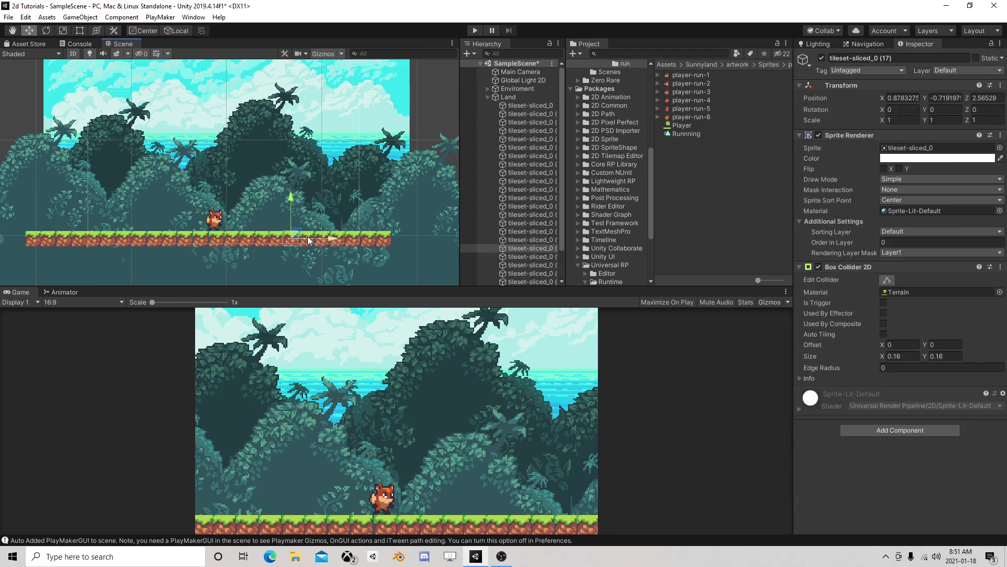
key(ctrl+d)
drag(297, 239, 254, 183)
key(ctrl+d)
key(ctrl+d)
Play the scene, test moving and jumping around the floating platform, and stop playing
click(478, 33)
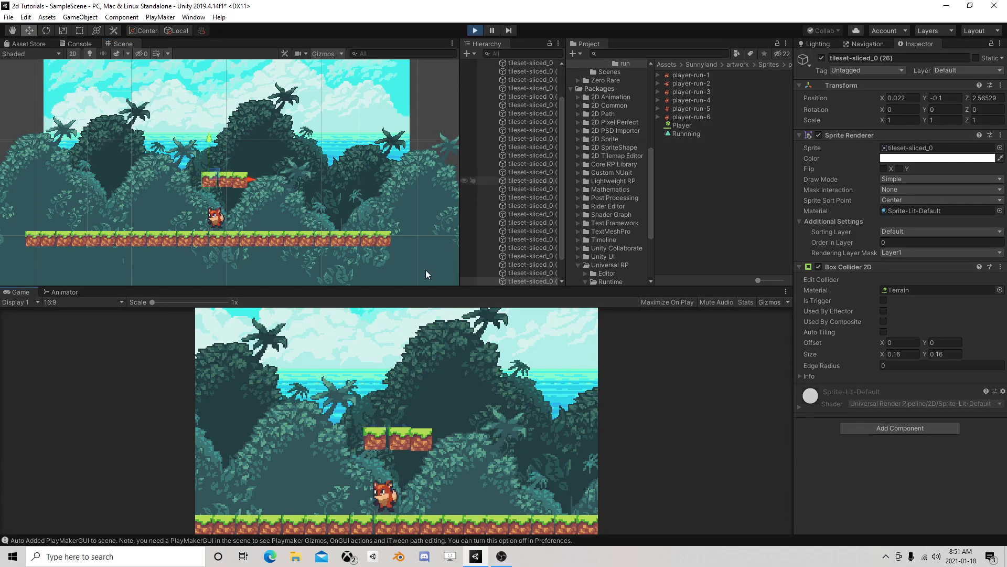
key(space)
key(a)
key(space)
key(d)
key(space)
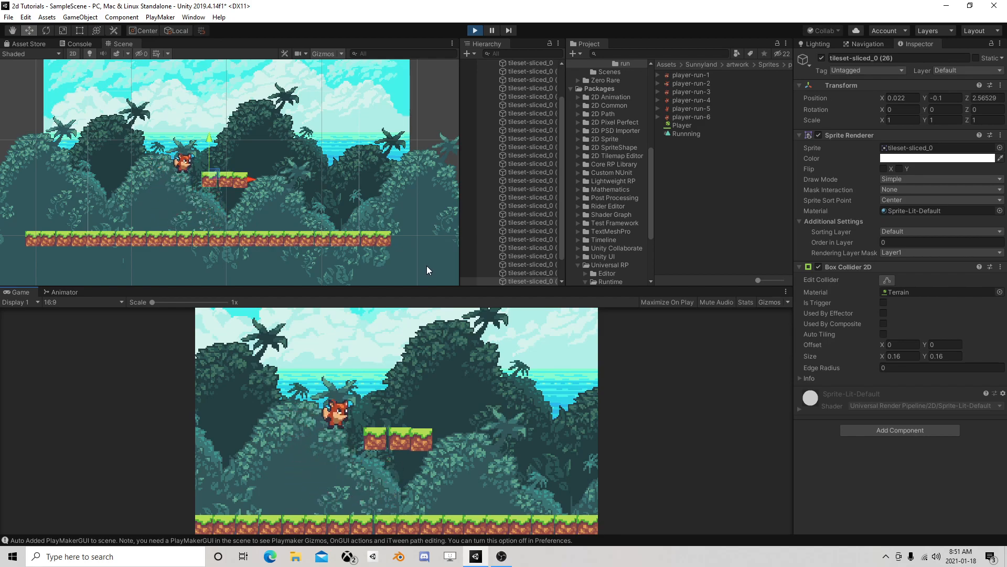
key(a)
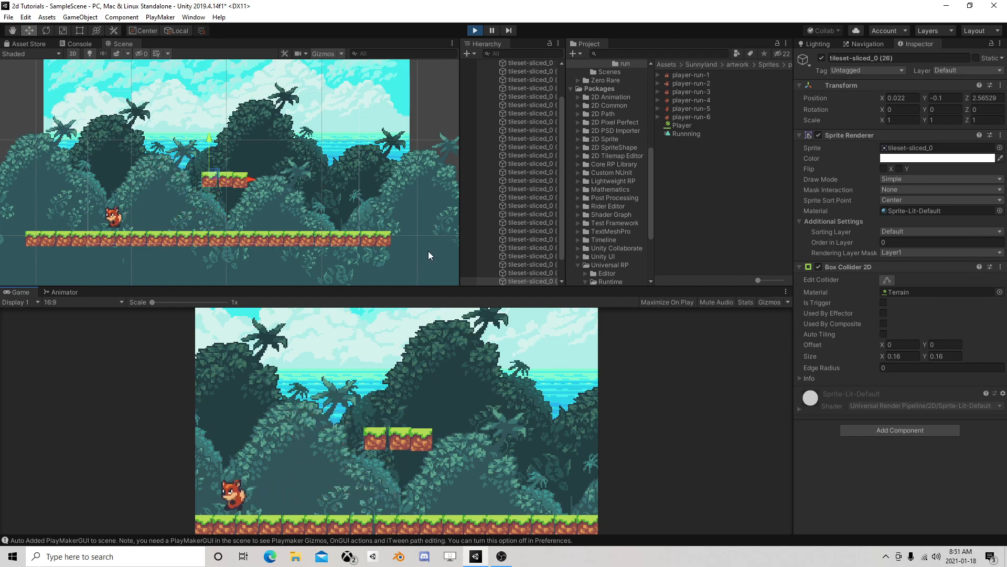
key(d)
key(space)
key(space)
key(space)
key(a)
key(space)
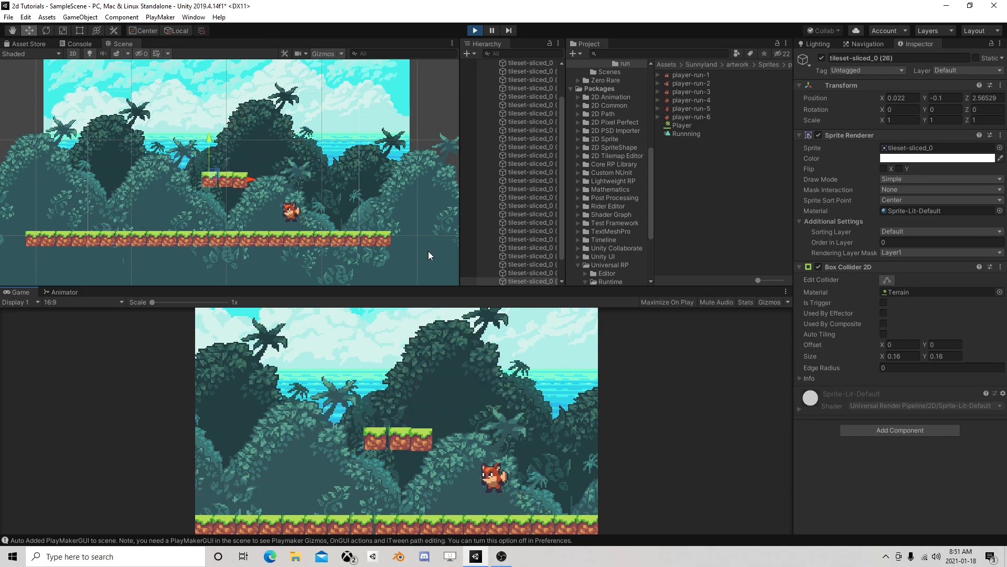
key(space)
key(d)
key(a)
click(475, 30)
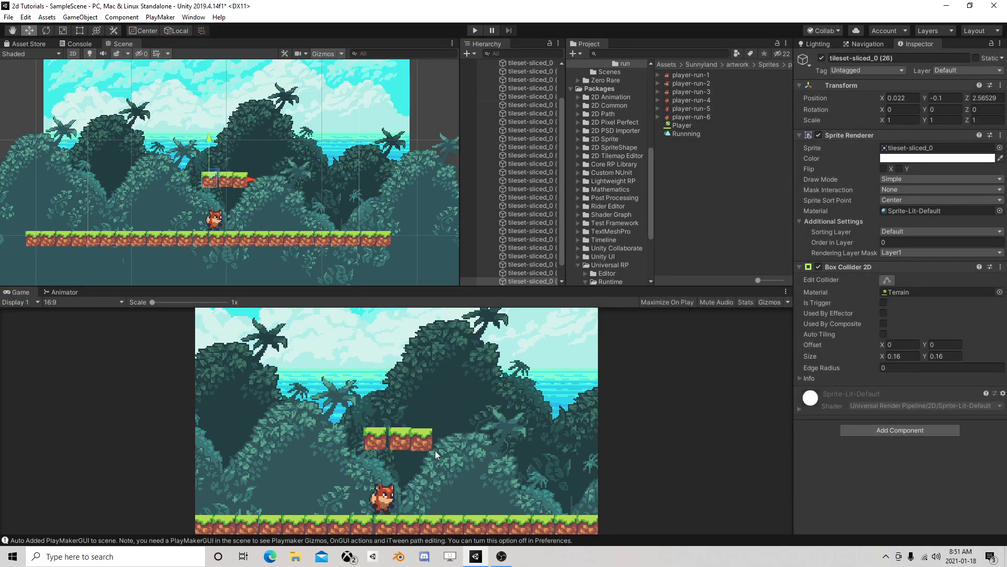
click(502, 557)
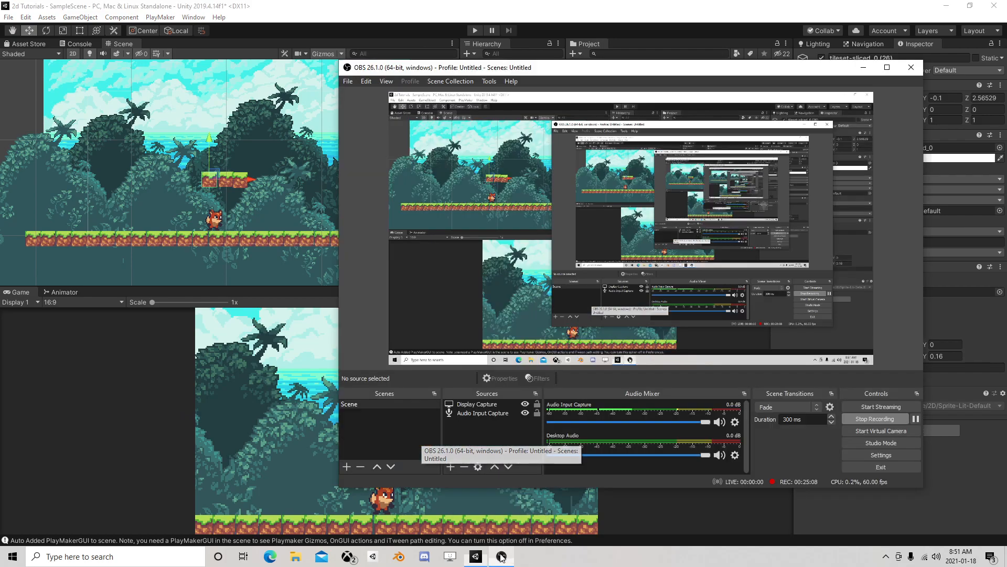